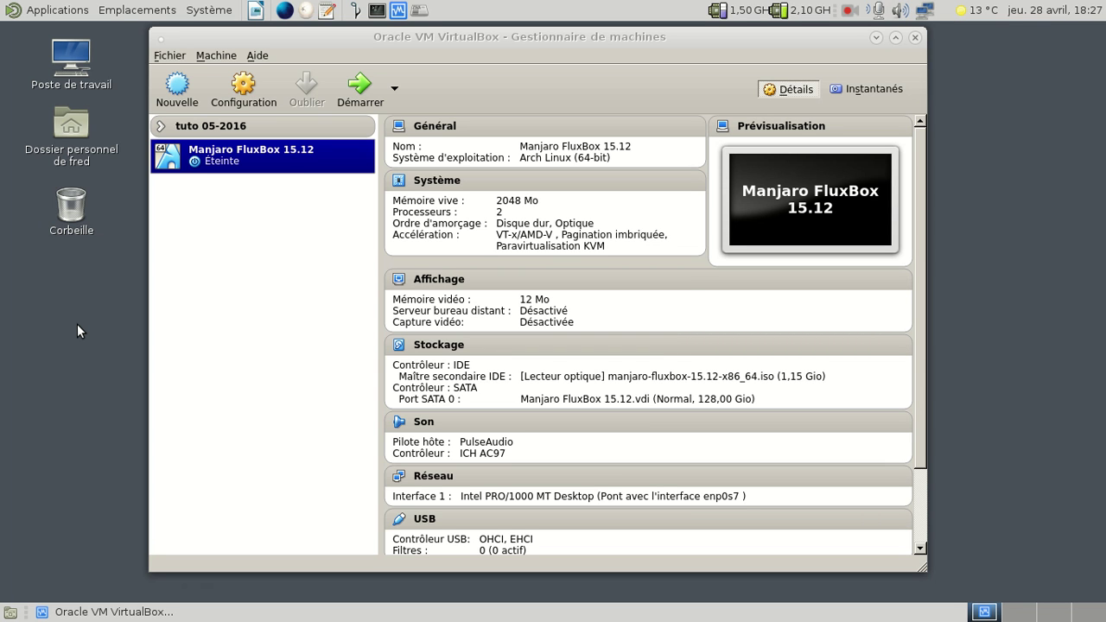
- Start the Manjaro FluxBox 15.12 virtual machine and log in with the account password
{"action": "left_click", "coordinate": [339, 102]}
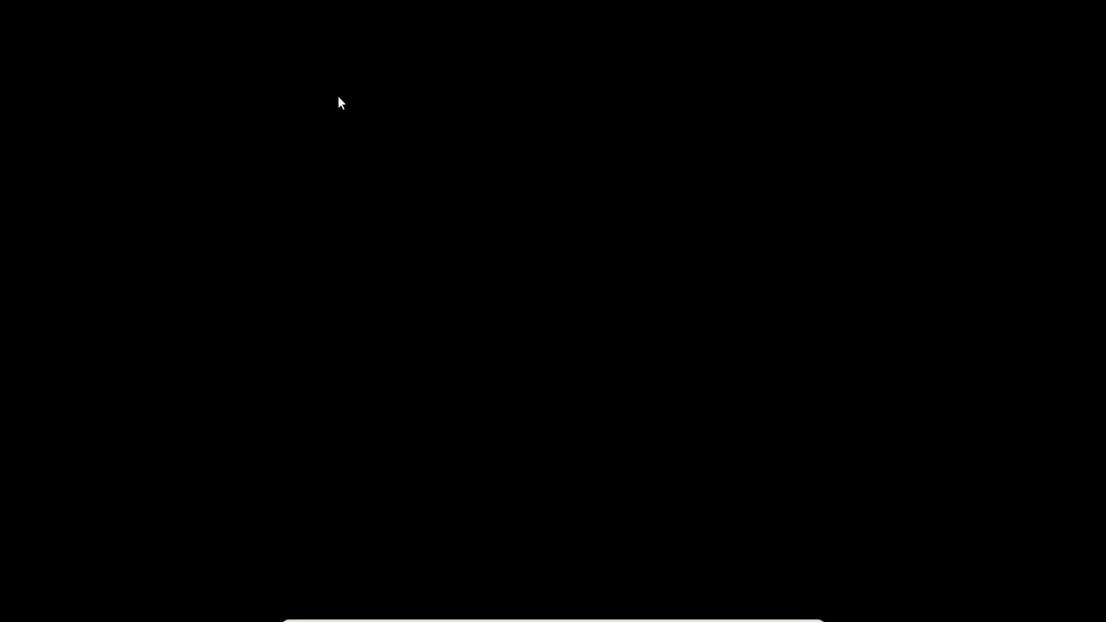
{"action": "key", "text": "Return"}
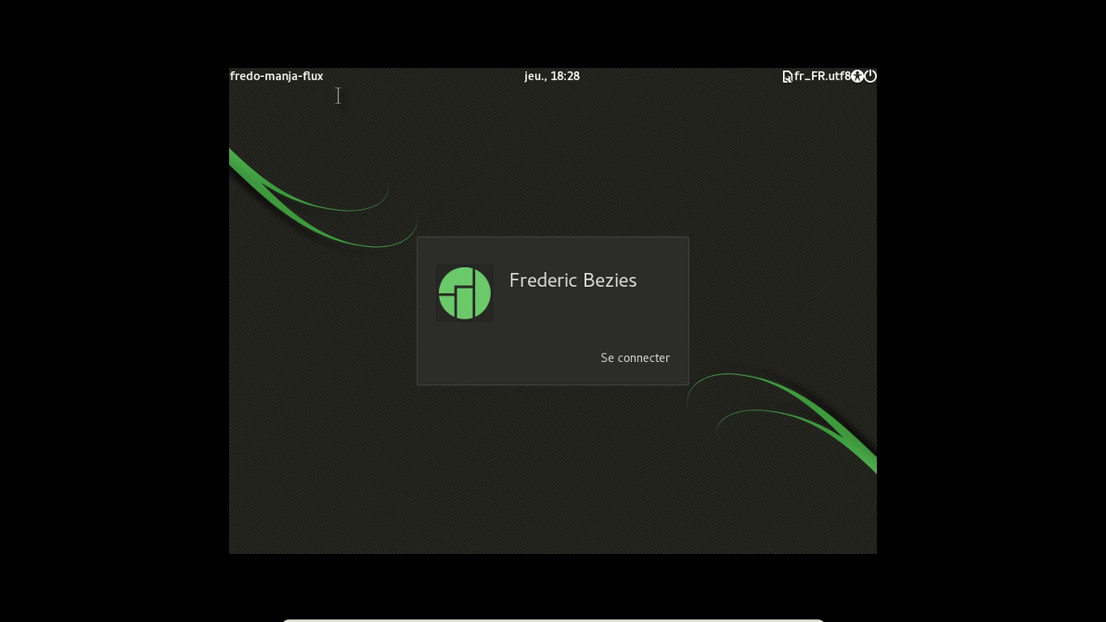
{"action": "type", "text": "********"}
{"action": "key", "text": "Return"}
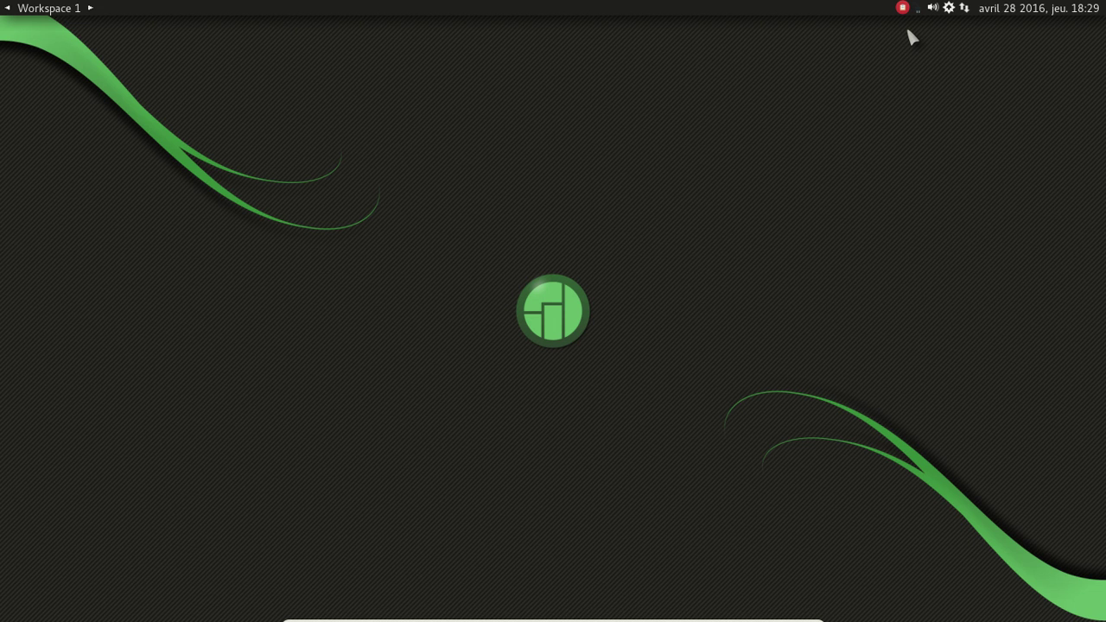
- Launch the dock from the desktop's customization options and close its preferences window
{"action": "right_click", "coordinate": [217, 89]}
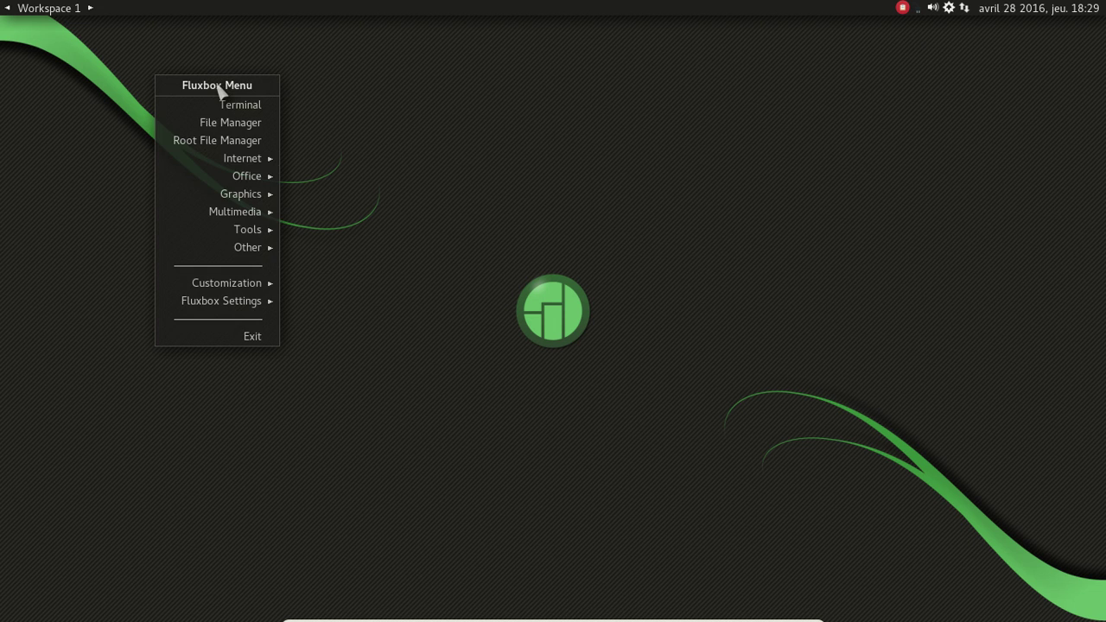
{"action": "mouse_move", "coordinate": [282, 288]}
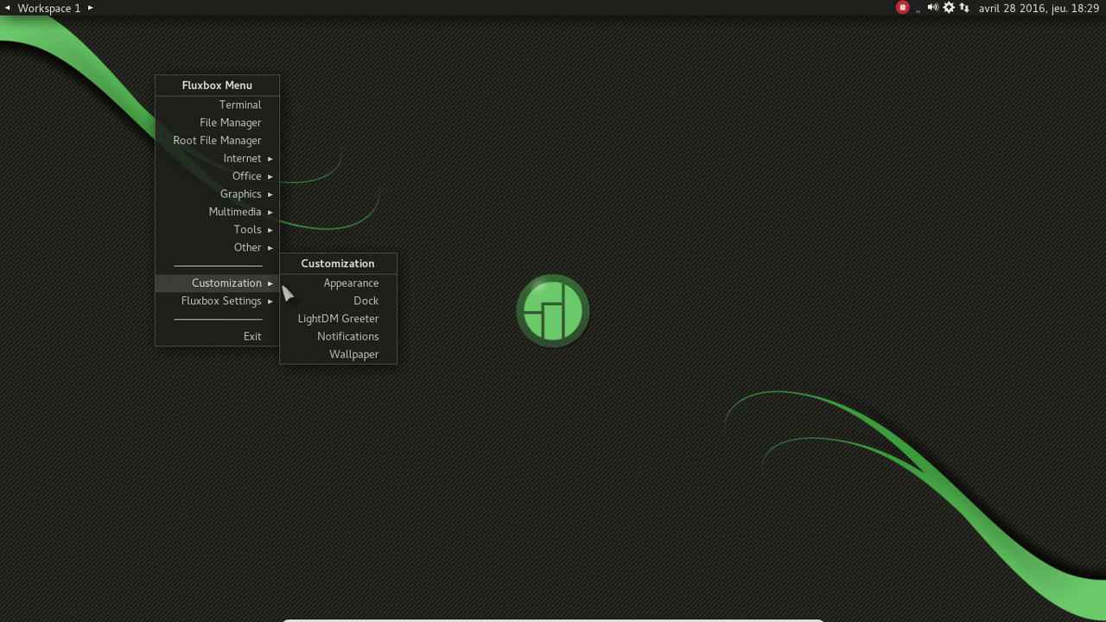
{"action": "left_click", "coordinate": [327, 308]}
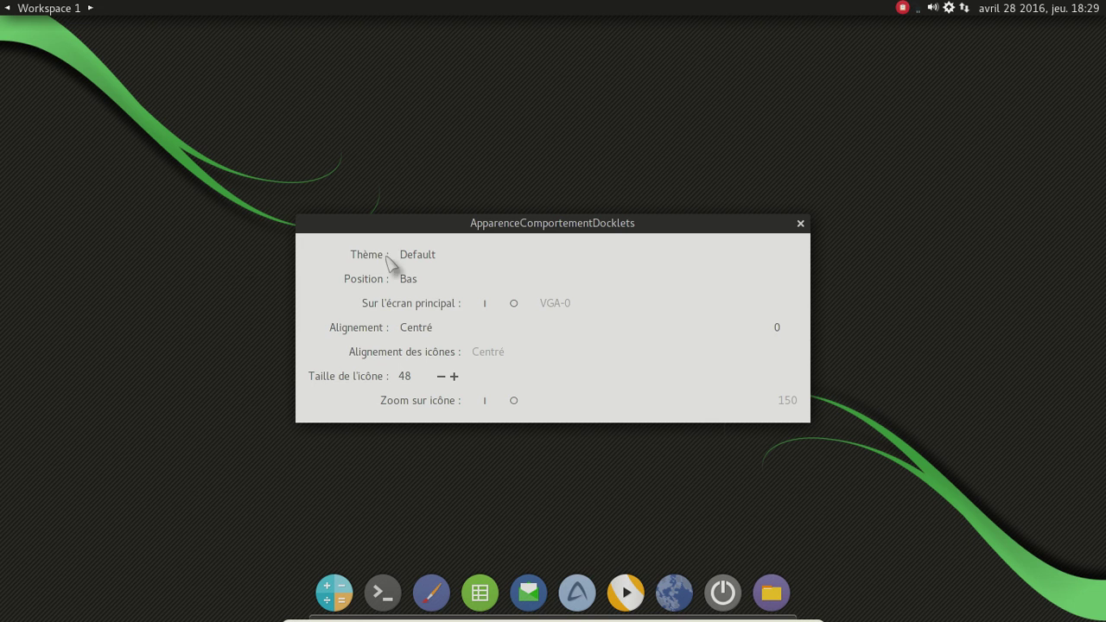
{"action": "left_click", "coordinate": [800, 223]}
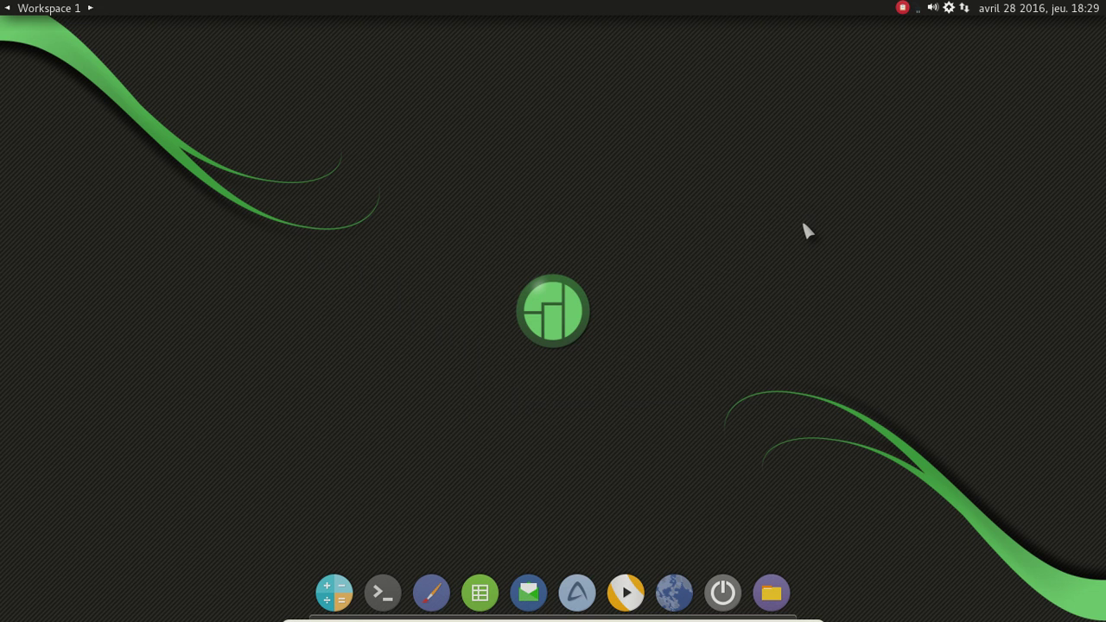
- Open the home folder in the file manager and review its available commands and the display preferences
{"action": "left_click", "coordinate": [772, 592]}
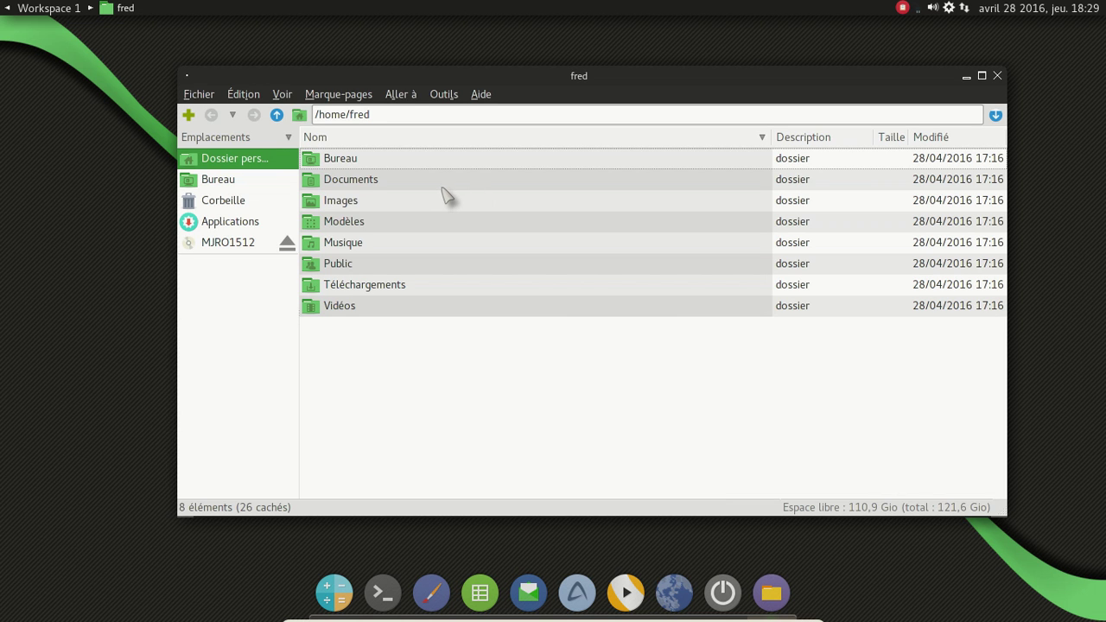
{"action": "left_click", "coordinate": [317, 94]}
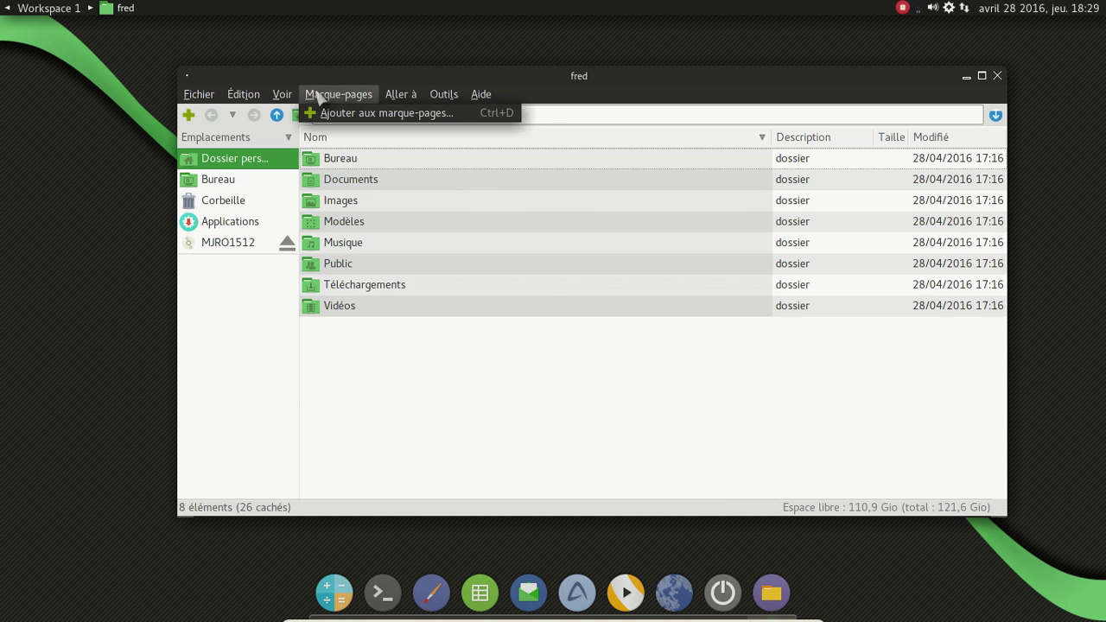
{"action": "mouse_move", "coordinate": [285, 97]}
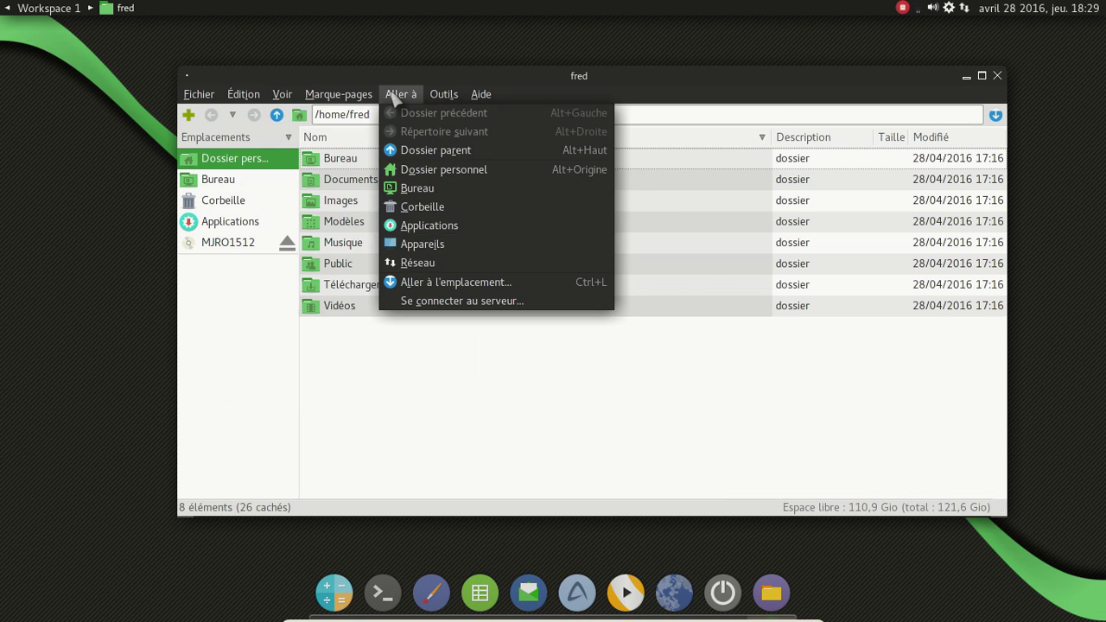
{"action": "mouse_move", "coordinate": [243, 100]}
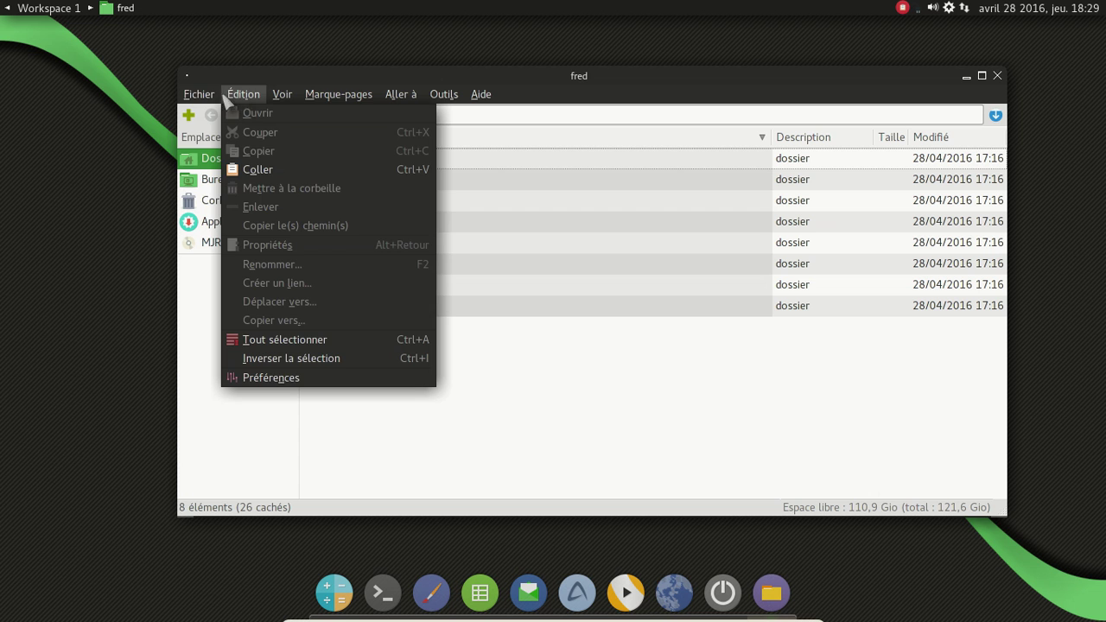
{"action": "mouse_move", "coordinate": [407, 100]}
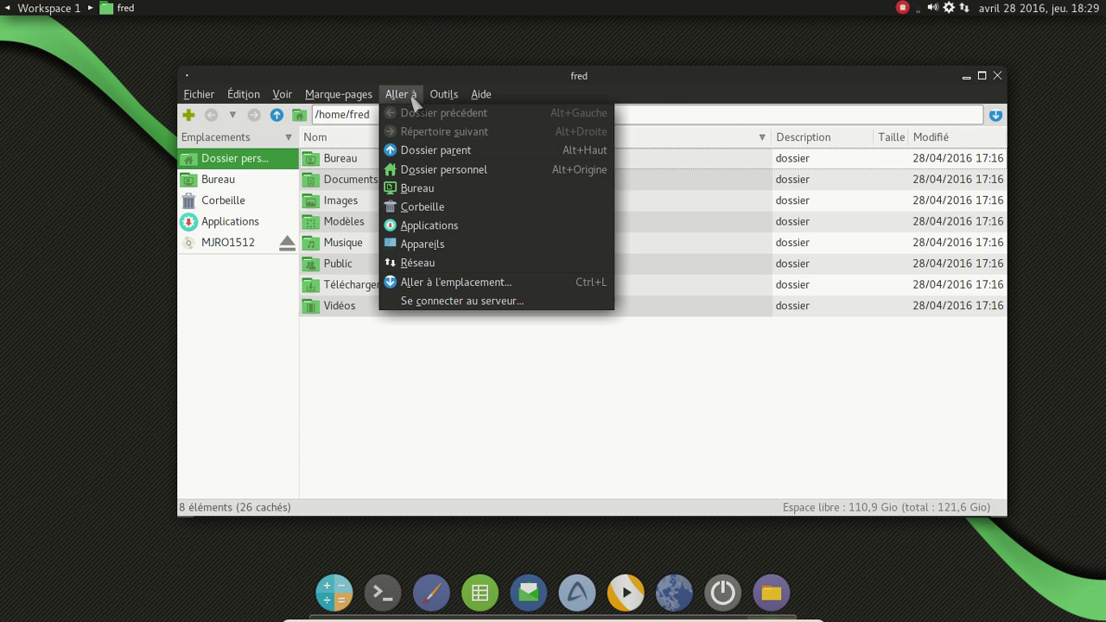
{"action": "mouse_move", "coordinate": [325, 102]}
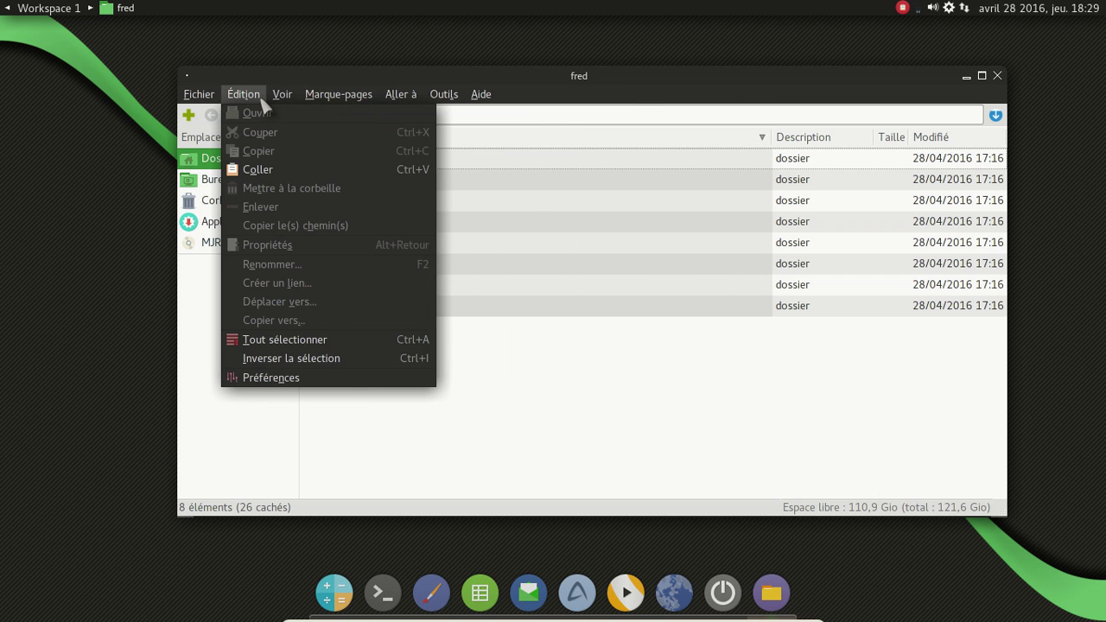
{"action": "left_click", "coordinate": [302, 379]}
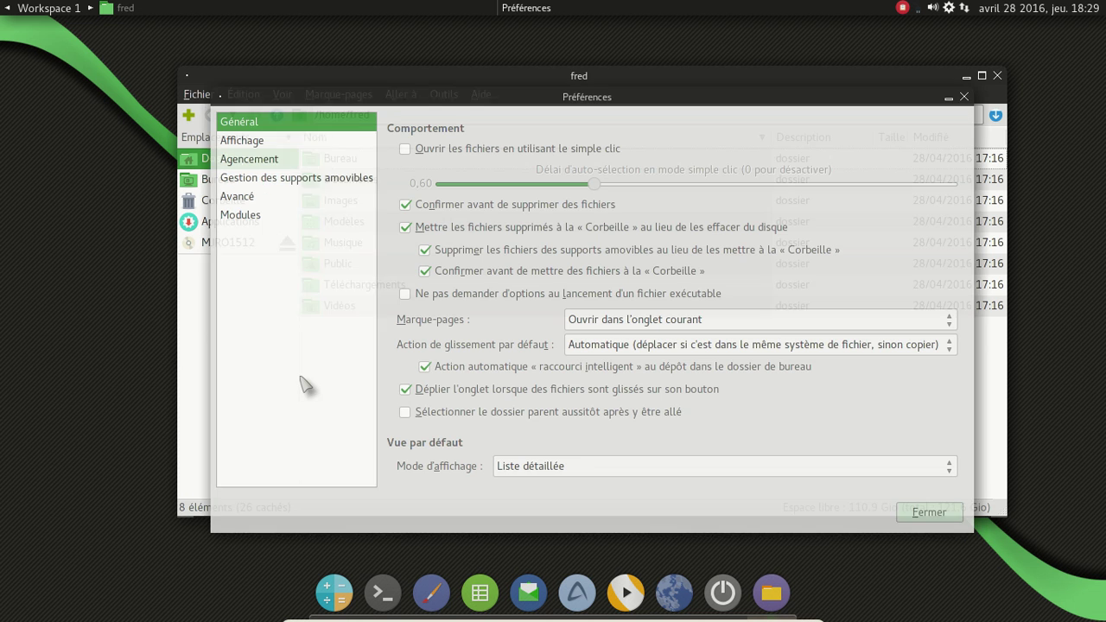
{"action": "left_click", "coordinate": [263, 145]}
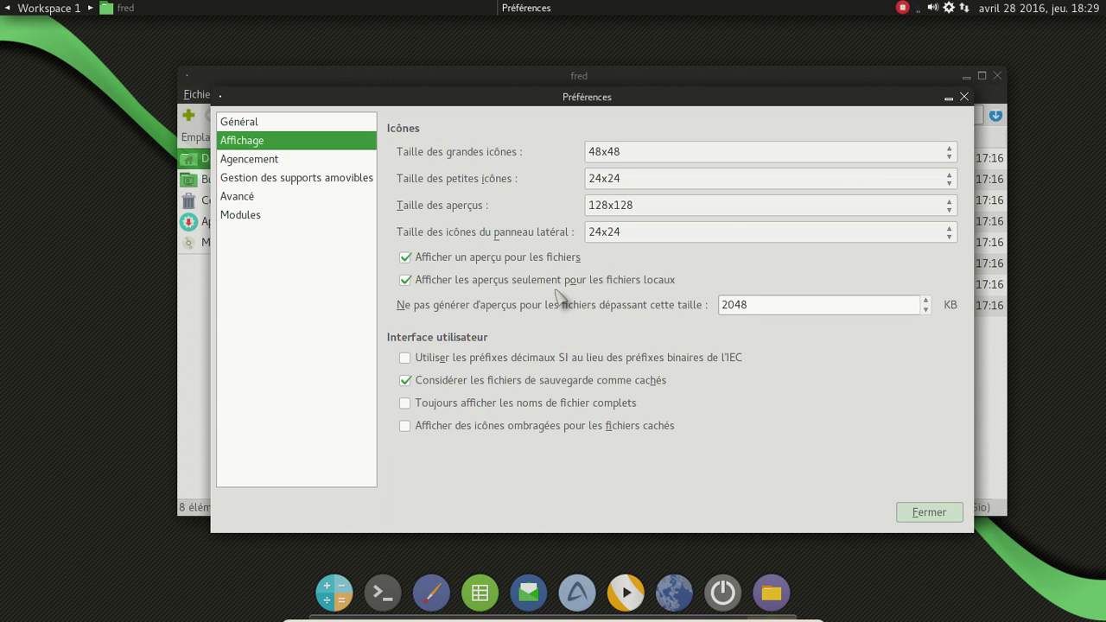
{"action": "left_click", "coordinate": [965, 96]}
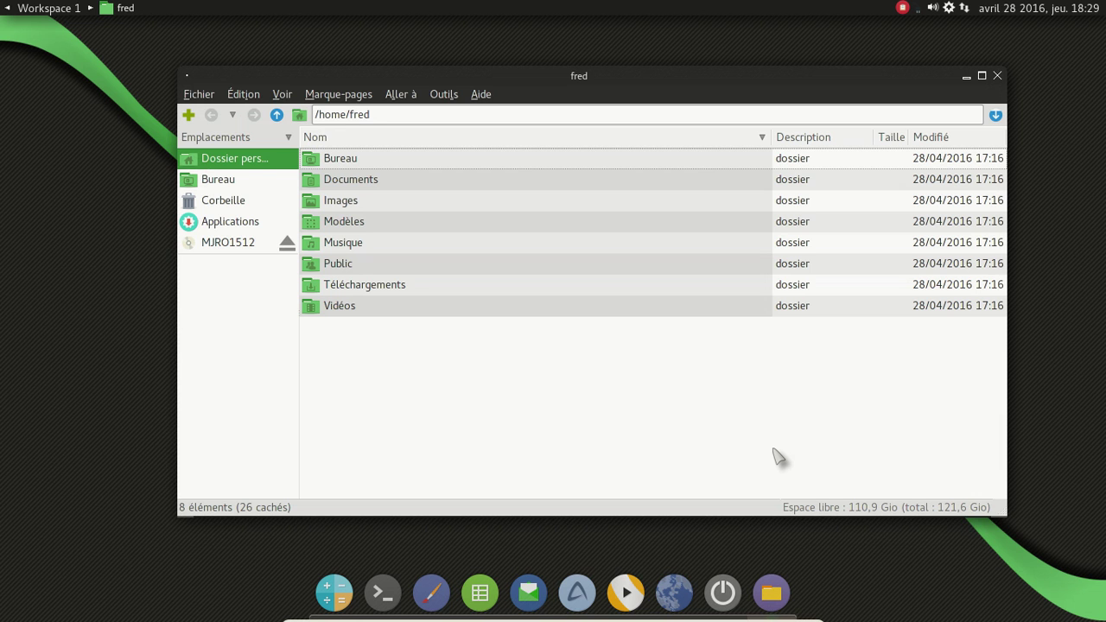
- Switch the home folder to icon view and close the file manager
{"action": "key", "text": "ctrl+1"}
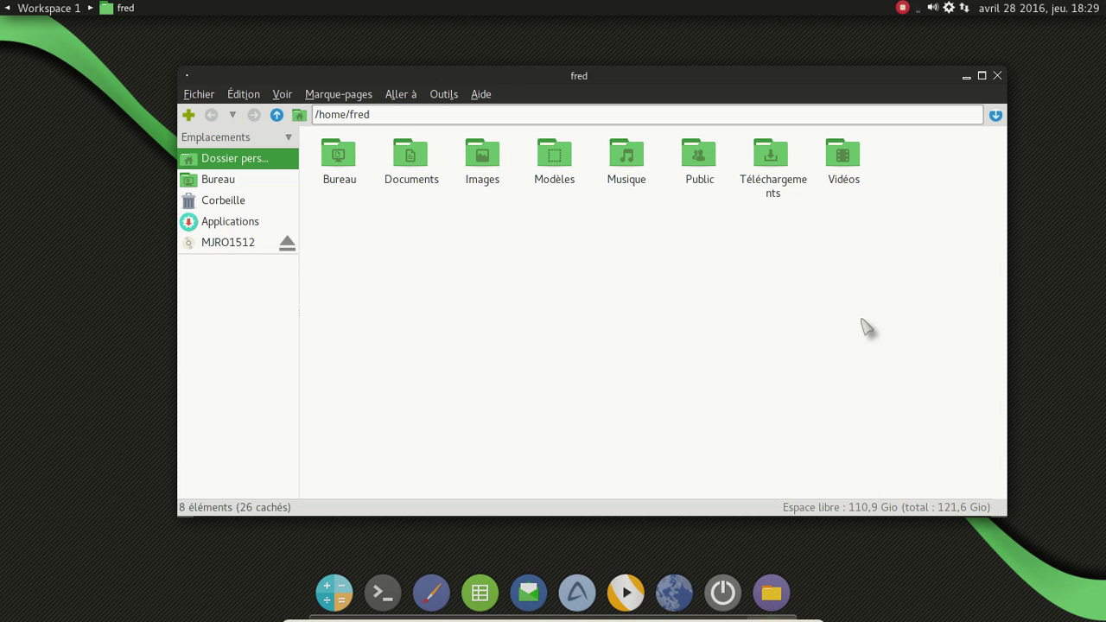
{"action": "left_click", "coordinate": [996, 76]}
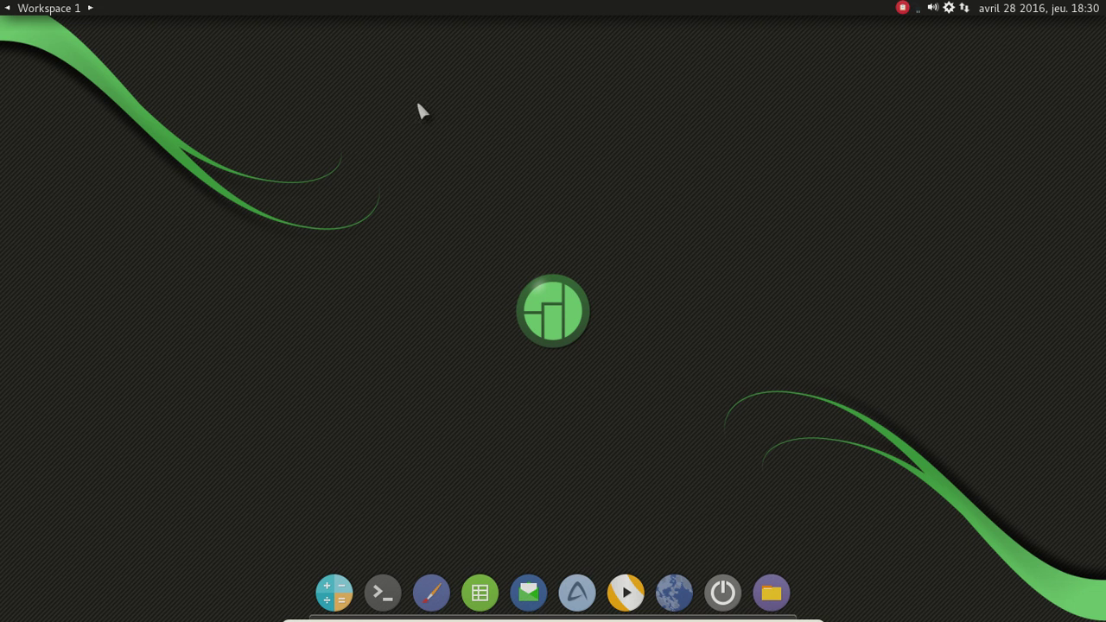
{"action": "right_click", "coordinate": [386, 104]}
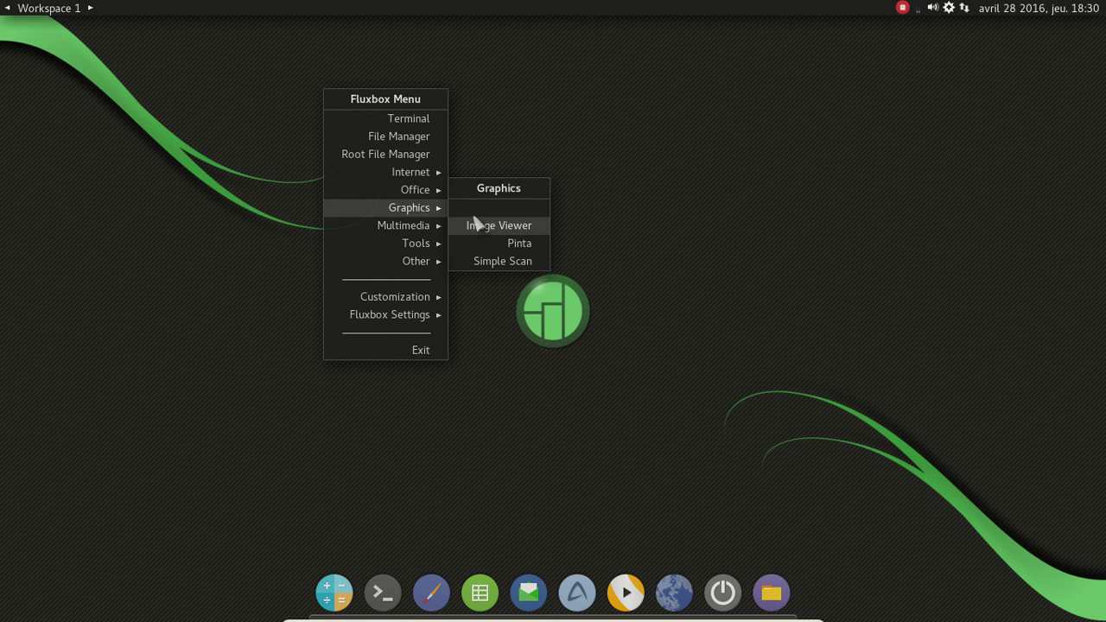
{"action": "mouse_move", "coordinate": [419, 302]}
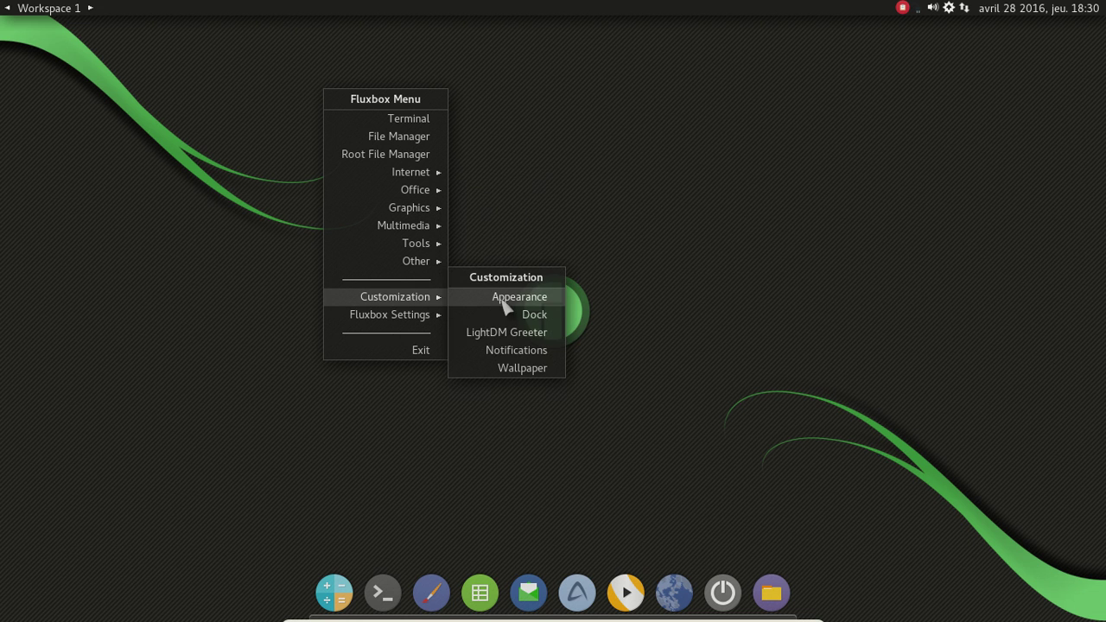
{"action": "left_click", "coordinate": [501, 353]}
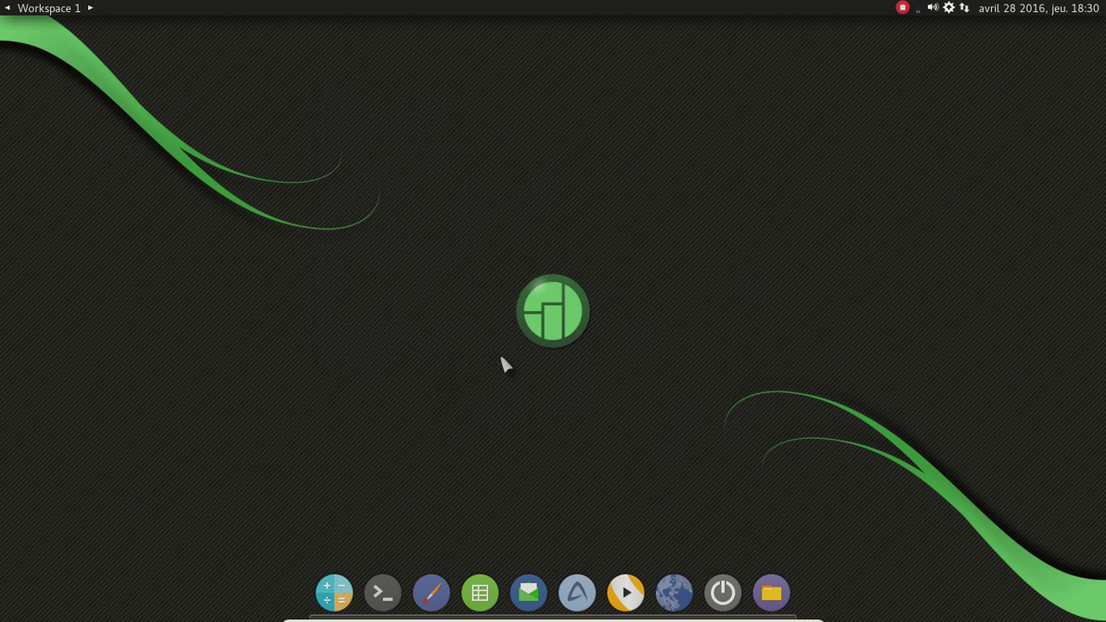
{"action": "right_click", "coordinate": [356, 121]}
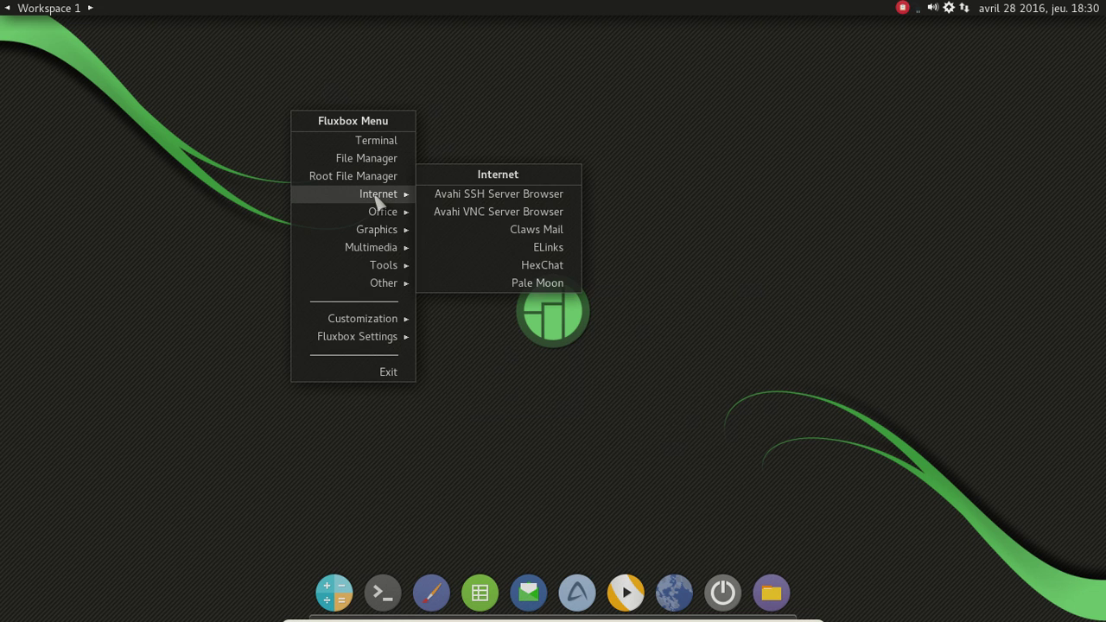
{"action": "mouse_move", "coordinate": [383, 235]}
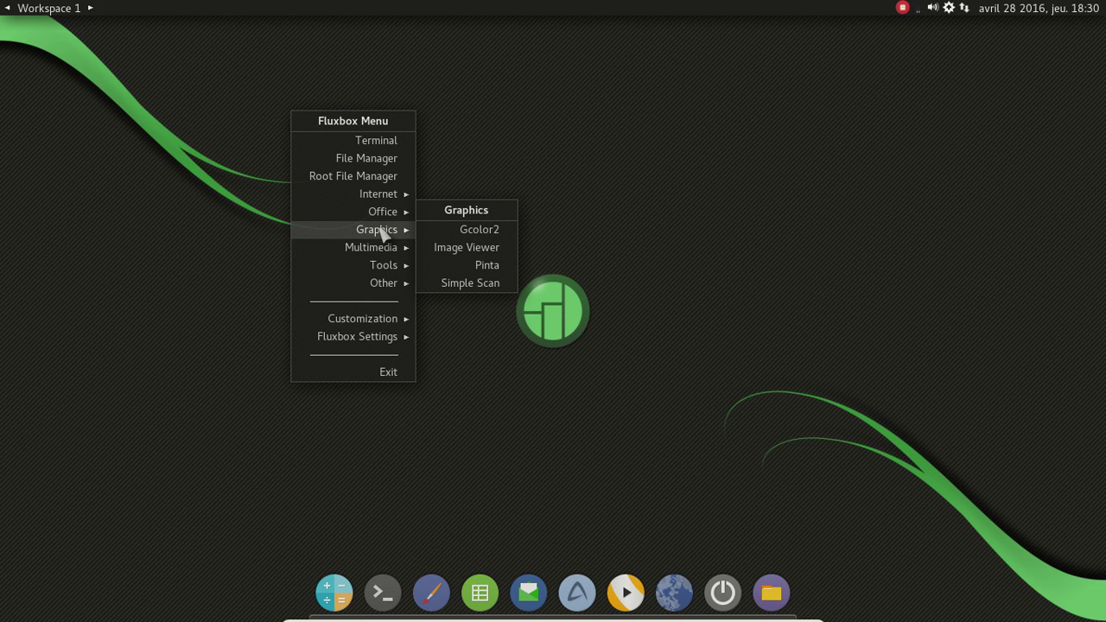
{"action": "left_click", "coordinate": [560, 157]}
- Launch the Pale Moon browser, make it the default browser and close its release notes page
{"action": "left_click", "coordinate": [670, 593]}
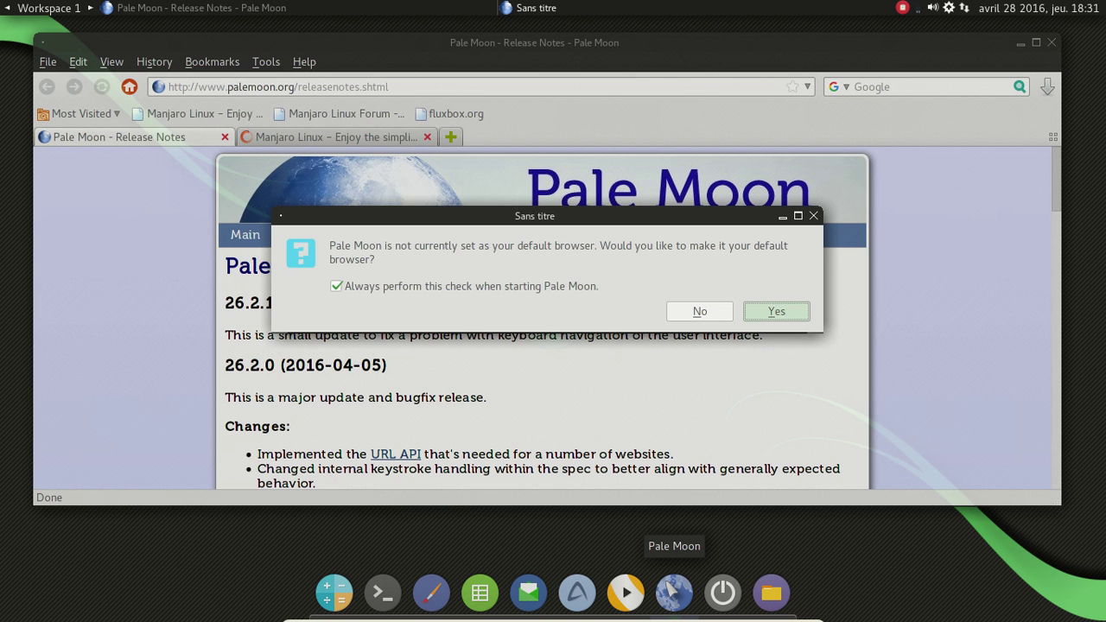
{"action": "left_click", "coordinate": [761, 314]}
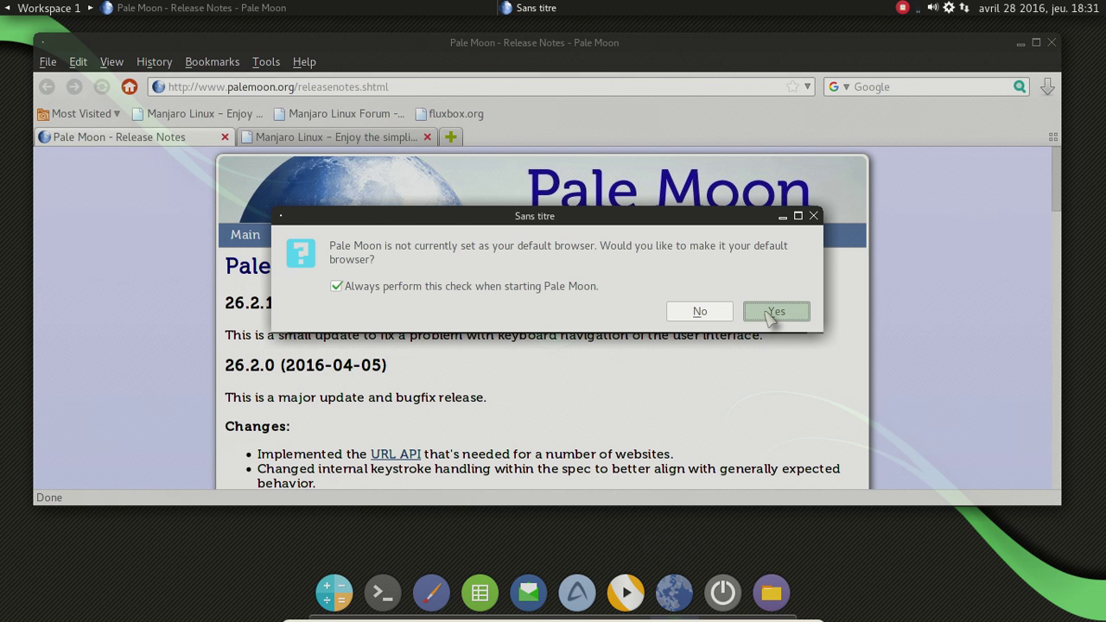
{"action": "left_click", "coordinate": [225, 136]}
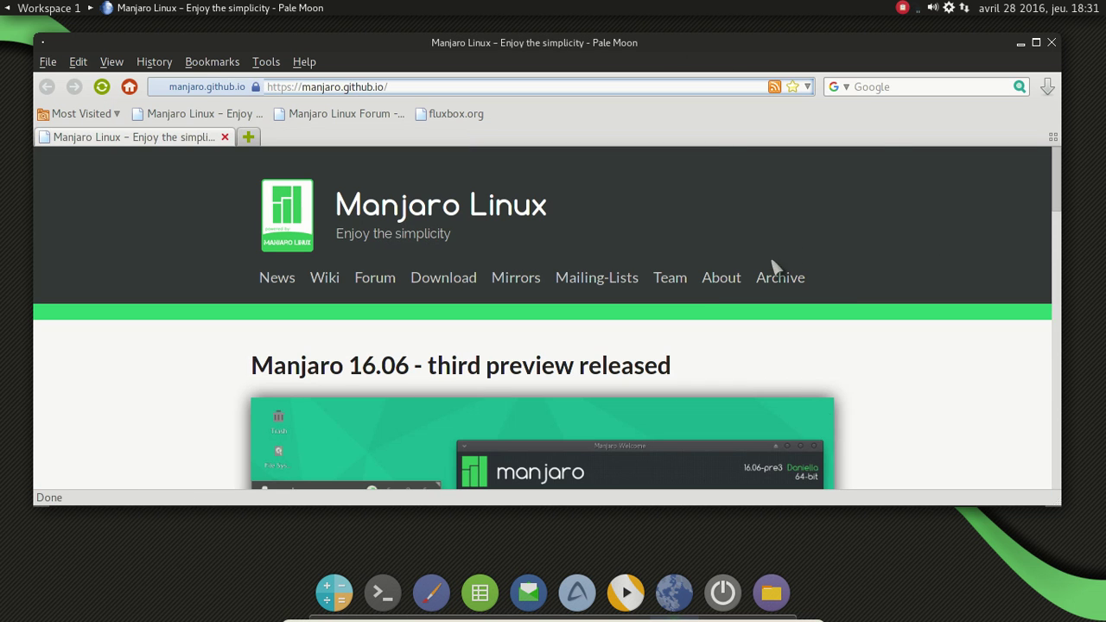
- Enlarge the browser window and open the full "Manjaro Update 2016-04-26 (stable)" announcement to read its theme recommendations
{"action": "left_click_drag", "start_coordinate": [1049, 500], "coordinate": [1070, 563]}
{"action": "scroll", "coordinate": [812, 309], "scroll_direction": "down", "scroll_amount": 9}
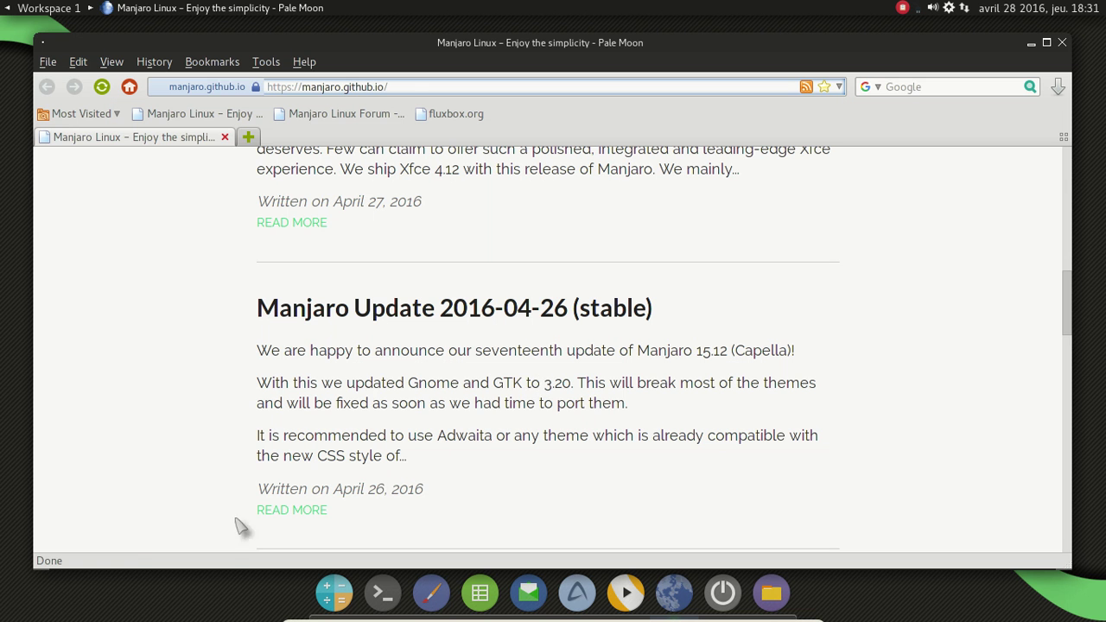
{"action": "left_click", "coordinate": [270, 515]}
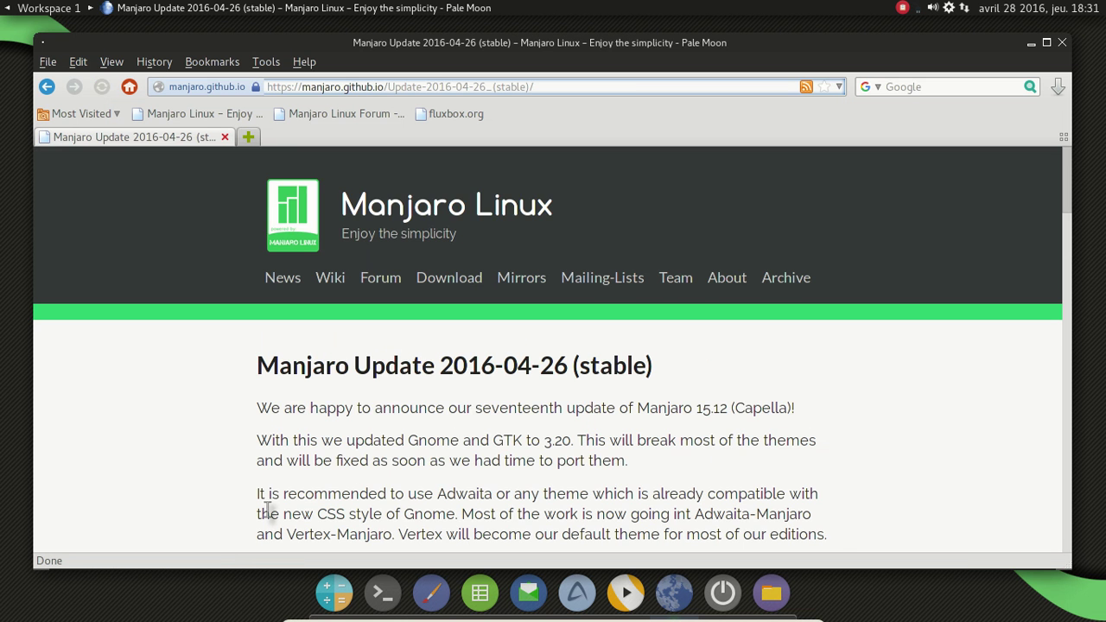
{"action": "scroll", "coordinate": [285, 356], "scroll_direction": "down", "scroll_amount": 5}
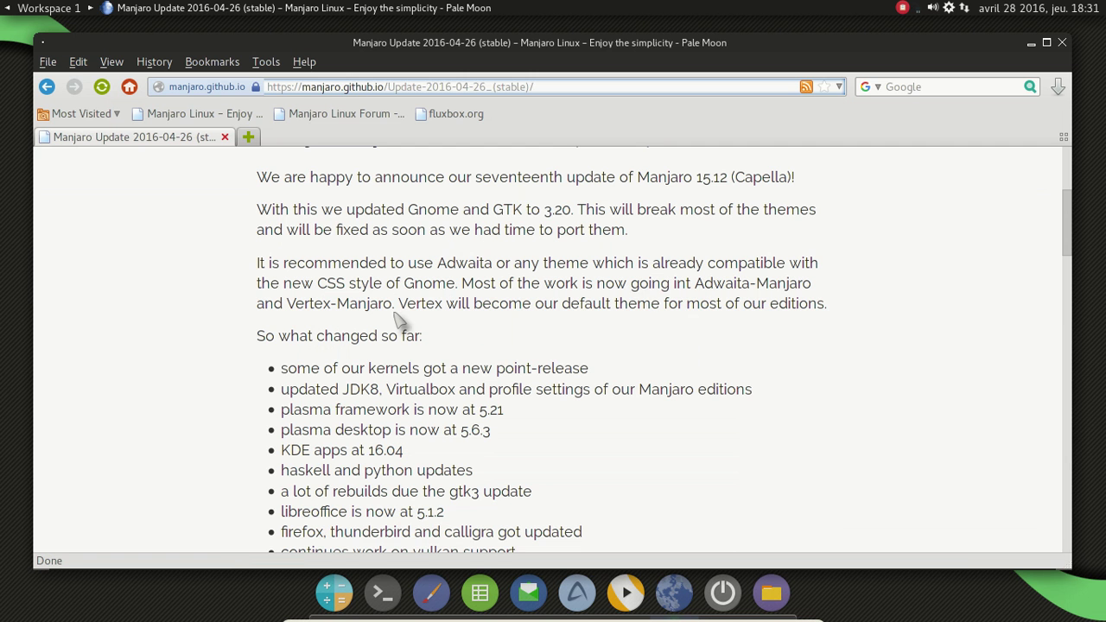
- Open the package manager and search for "vertex"
{"action": "right_click", "coordinate": [15, 75]}
{"action": "mouse_move", "coordinate": [73, 214]}
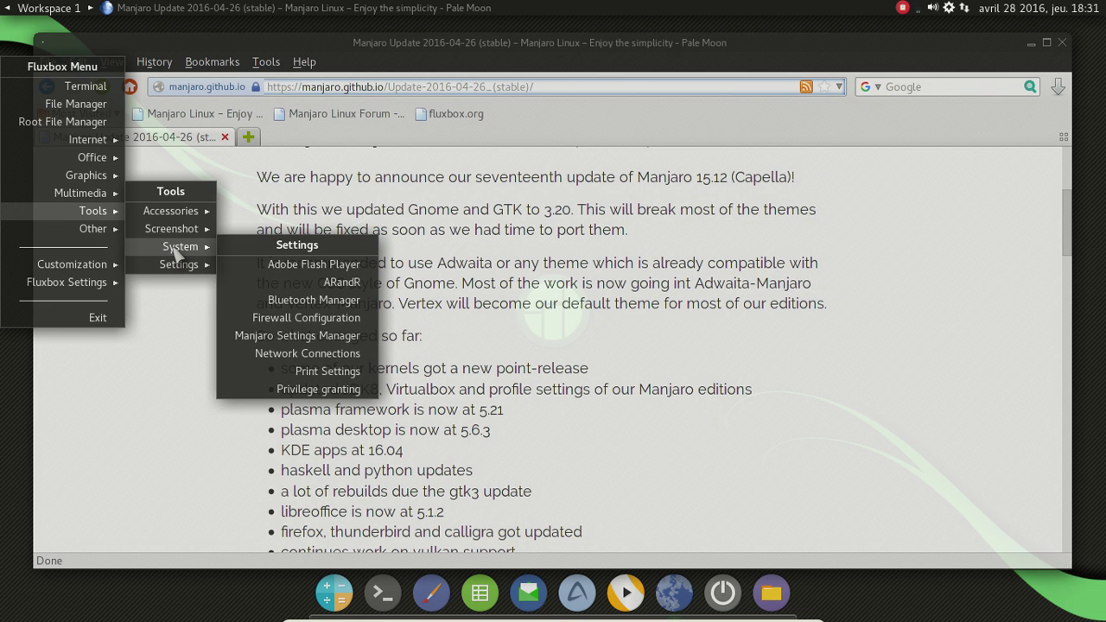
{"action": "mouse_move", "coordinate": [177, 249]}
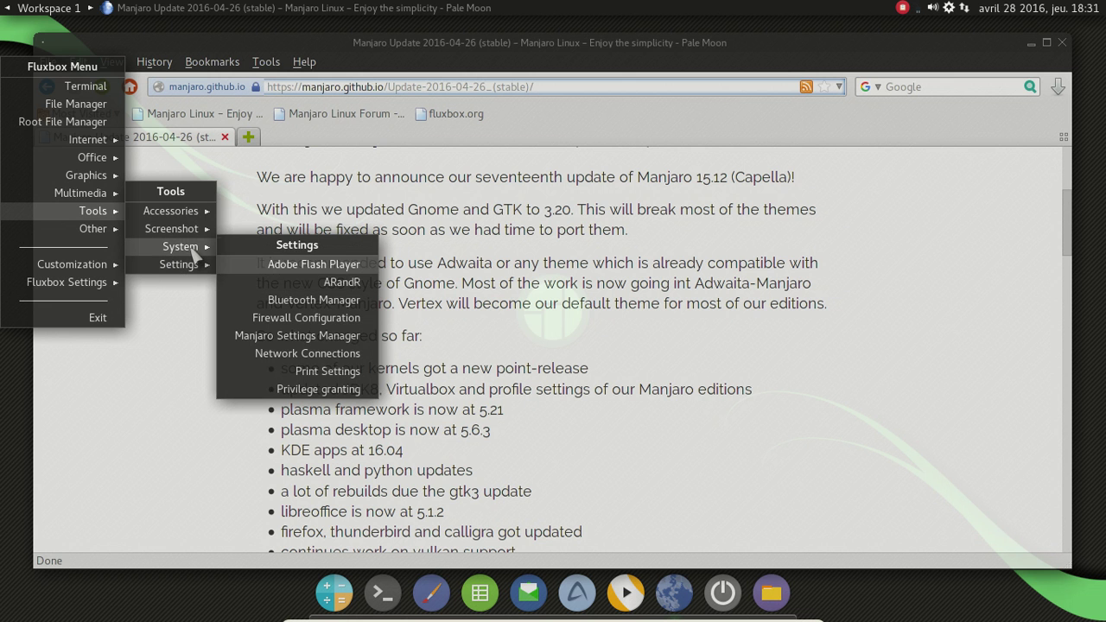
{"action": "left_click", "coordinate": [285, 246]}
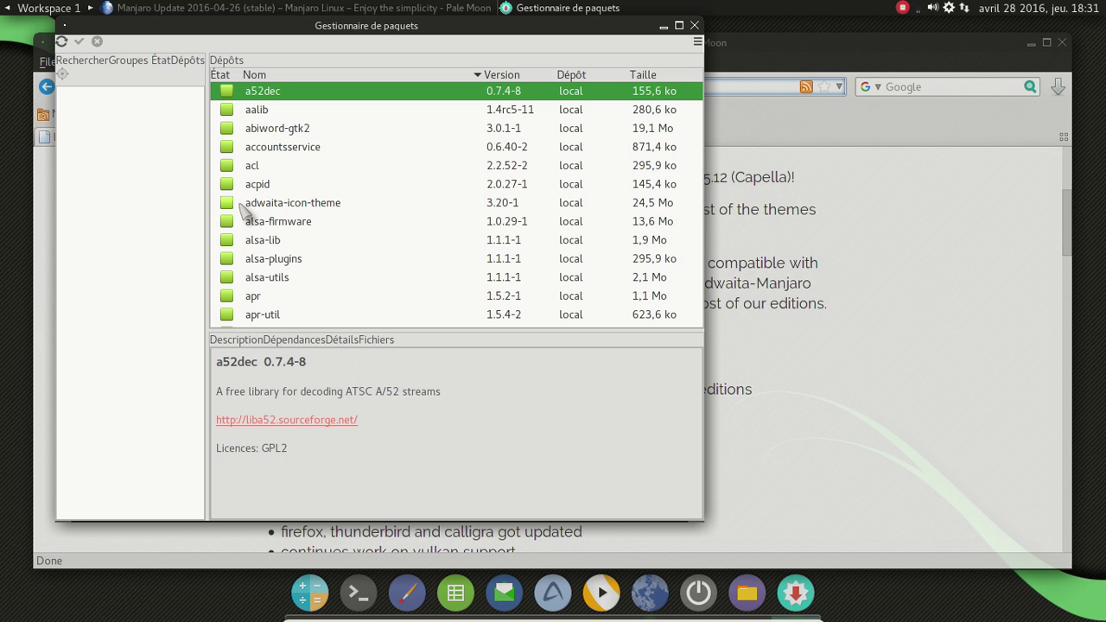
{"action": "type", "text": "vertex"}
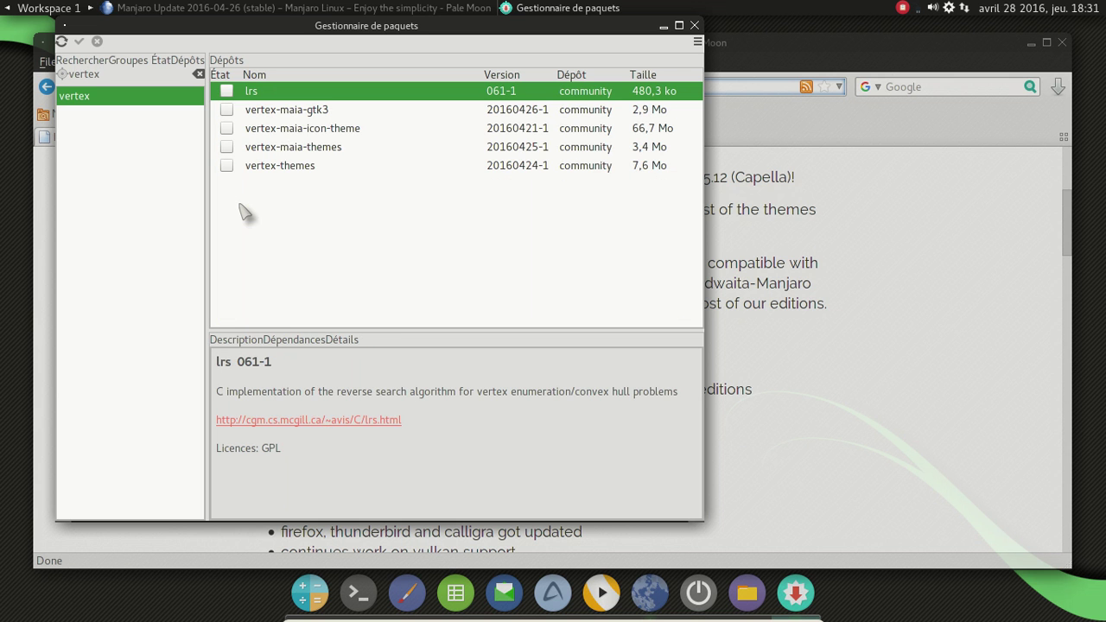
- Recheck the update announcement, and install the vertex-themes package from the search results, authorizing the transaction with the account password
{"action": "left_click", "coordinate": [777, 59]}
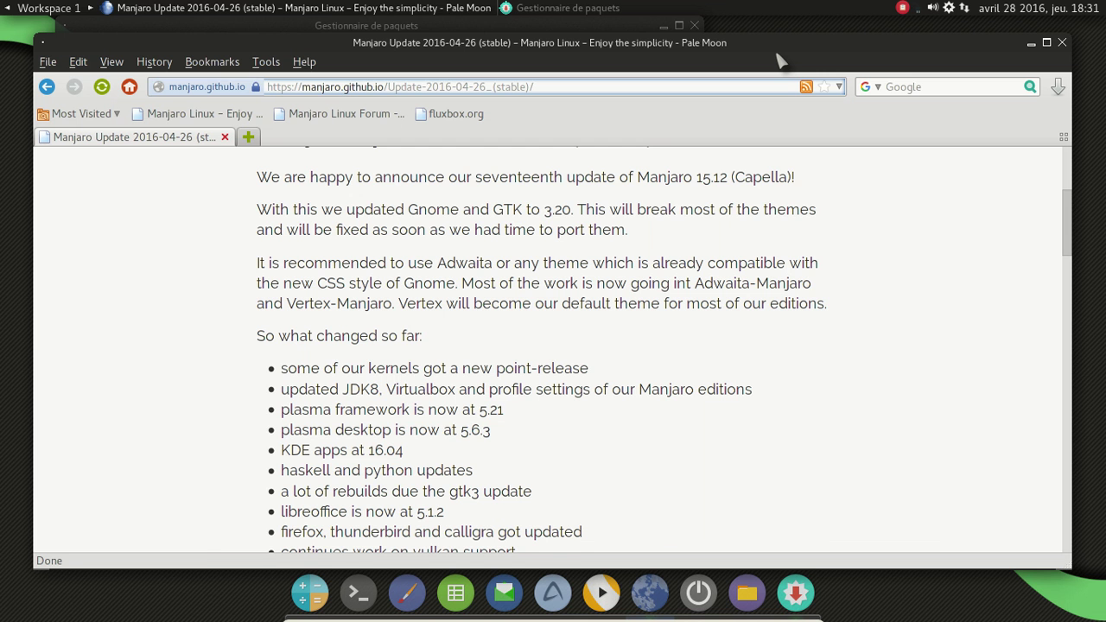
{"action": "key", "text": "alt+Tab"}
{"action": "left_click", "coordinate": [345, 168]}
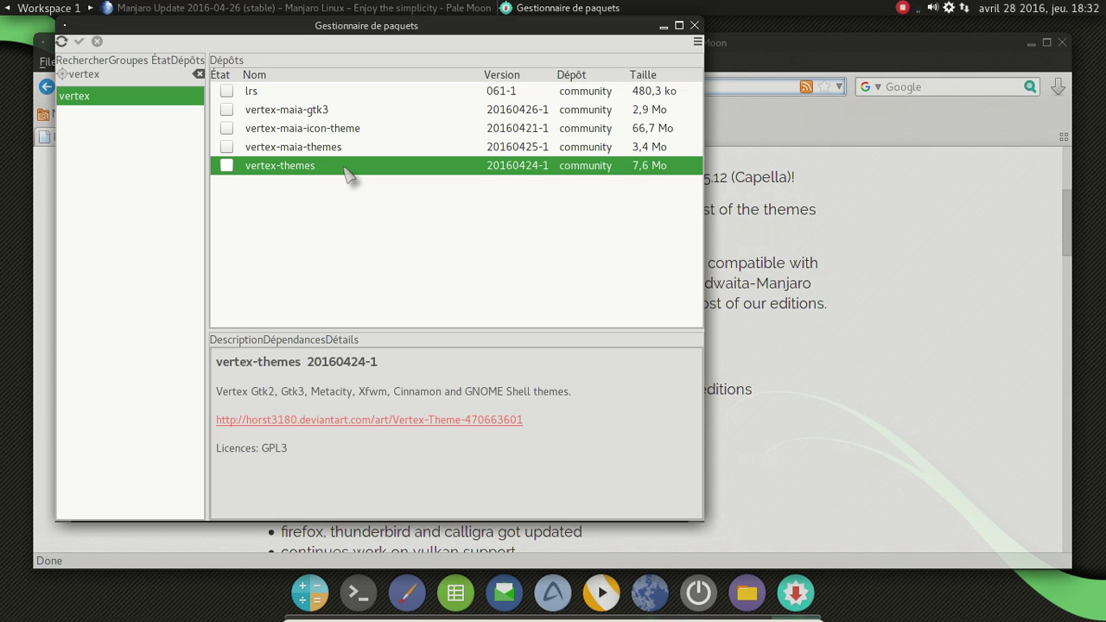
{"action": "right_click", "coordinate": [347, 173]}
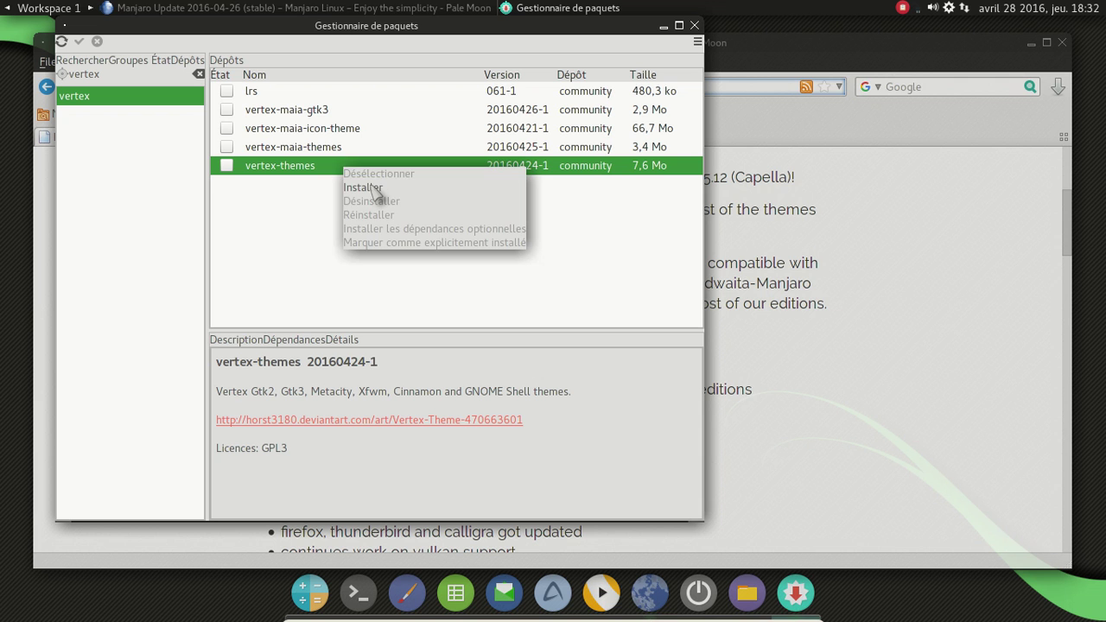
{"action": "left_click", "coordinate": [363, 188]}
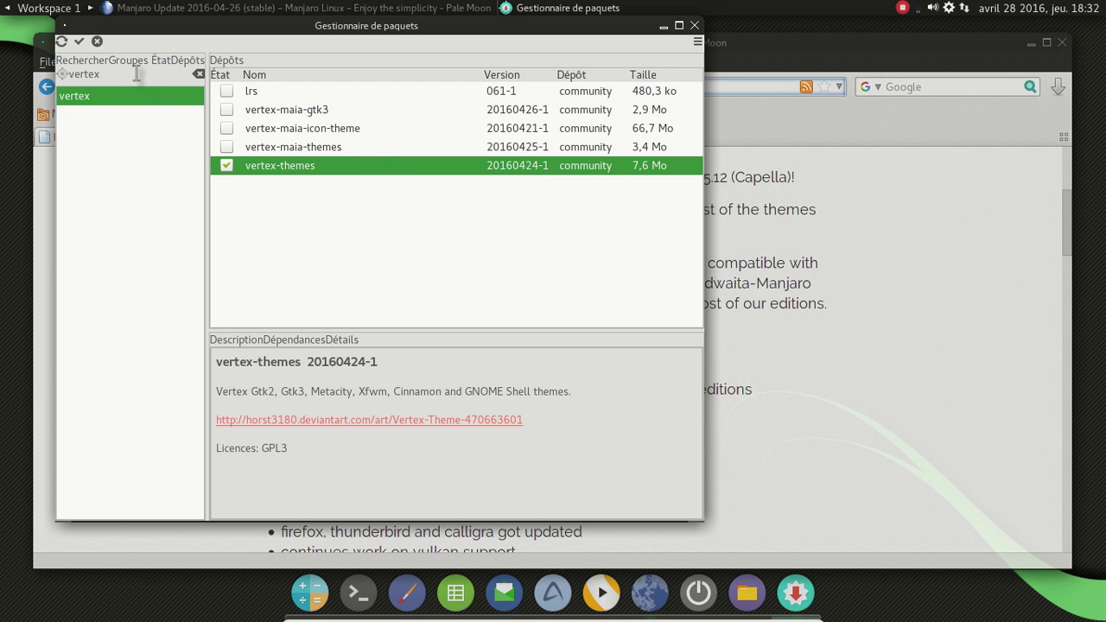
{"action": "left_click", "coordinate": [79, 40]}
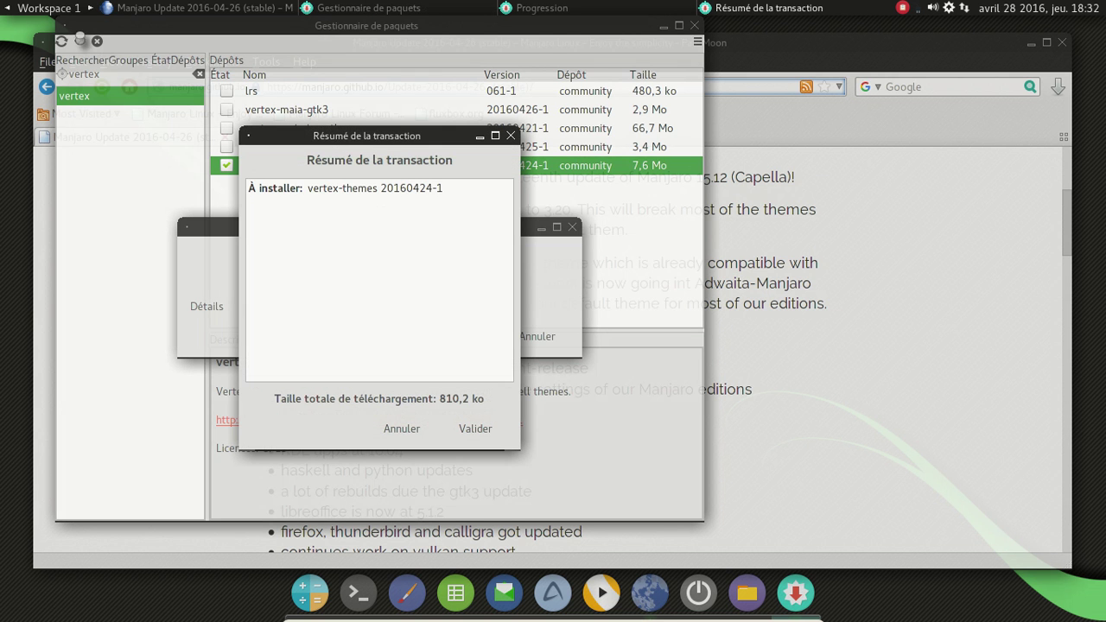
{"action": "left_click", "coordinate": [477, 428]}
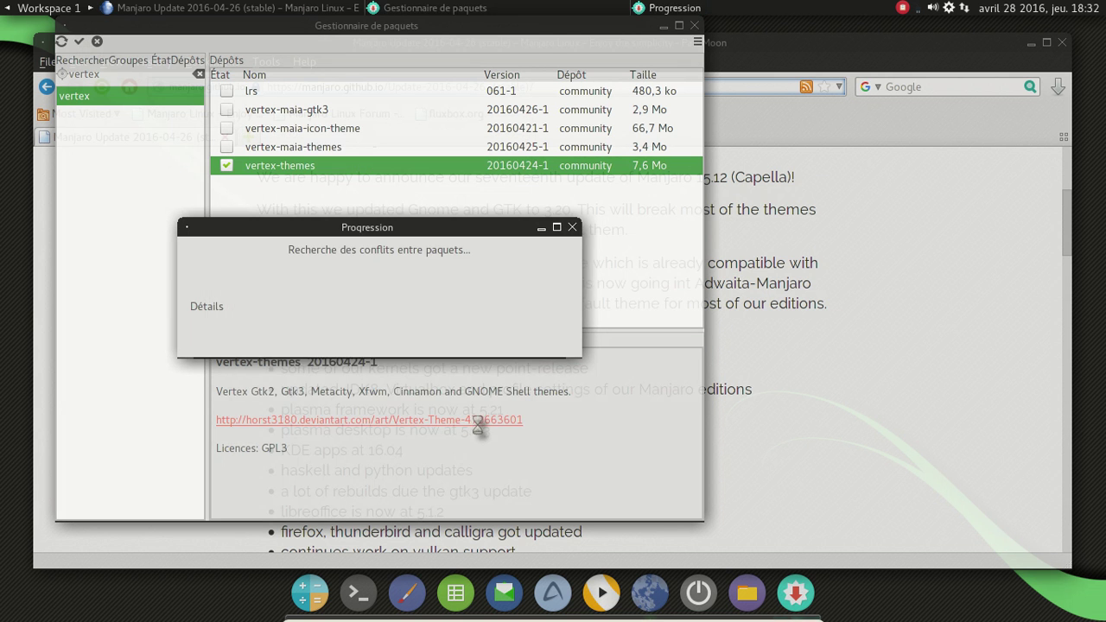
{"action": "type", "text": "•••••••••"}
{"action": "key", "text": "Return"}
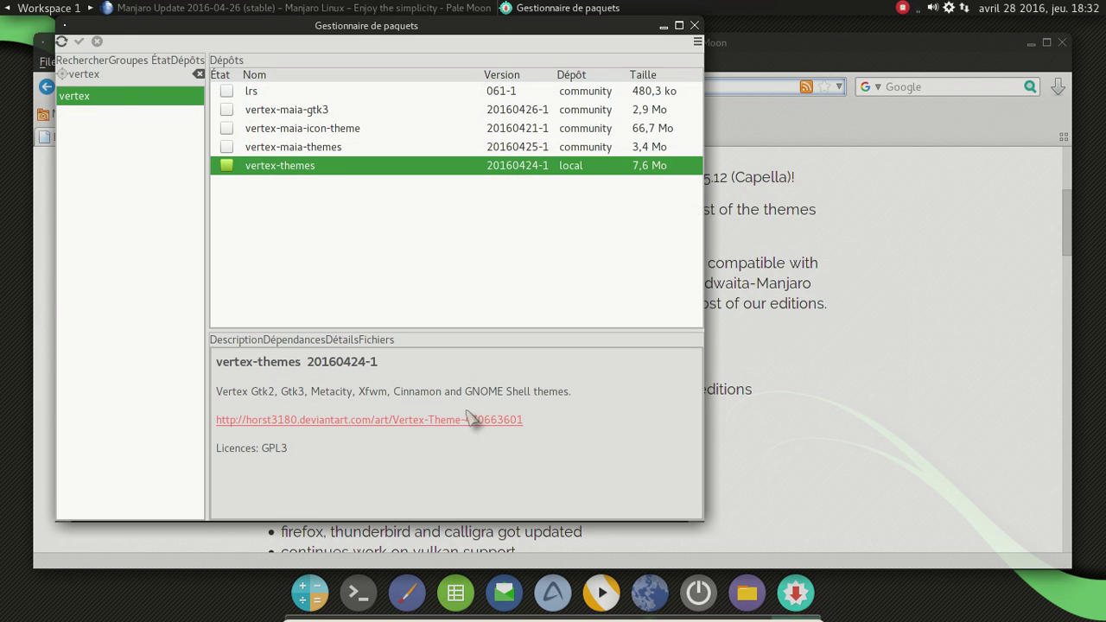
- Open the desktop appearance settings, apply Vertex as the interface theme and close the settings
{"action": "right_click", "coordinate": [7, 40]}
{"action": "mouse_move", "coordinate": [84, 241]}
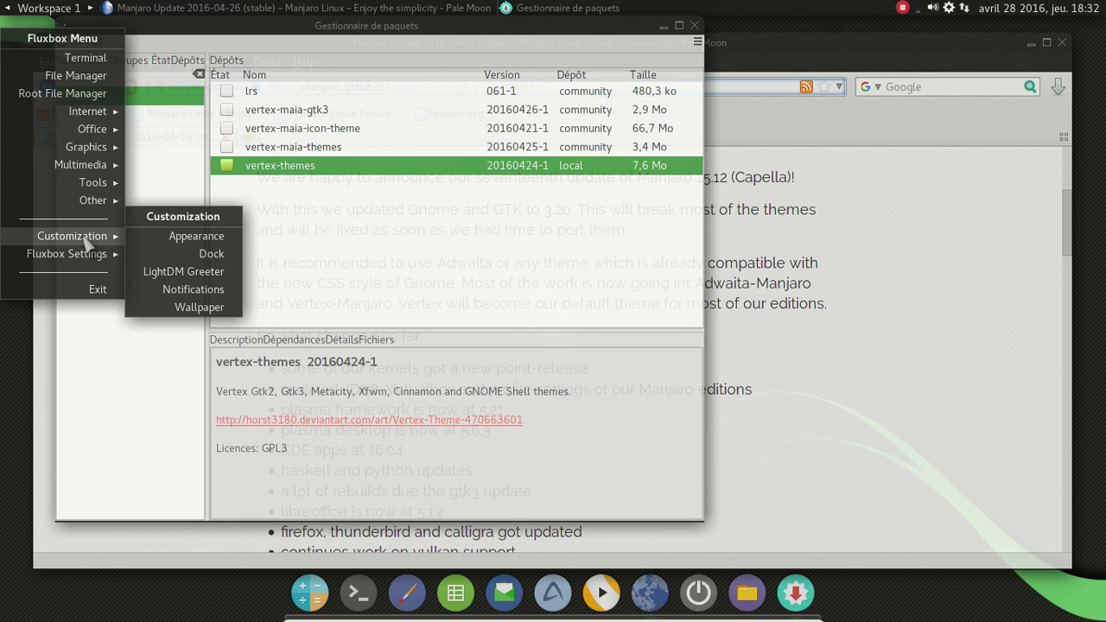
{"action": "left_click", "coordinate": [159, 244]}
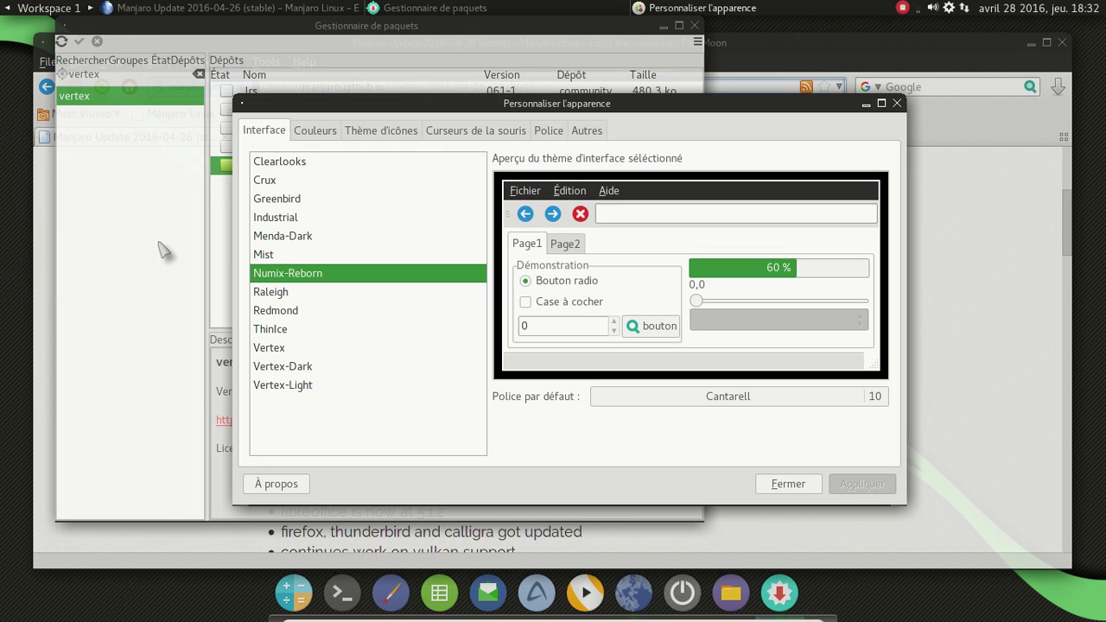
{"action": "left_click", "coordinate": [286, 351]}
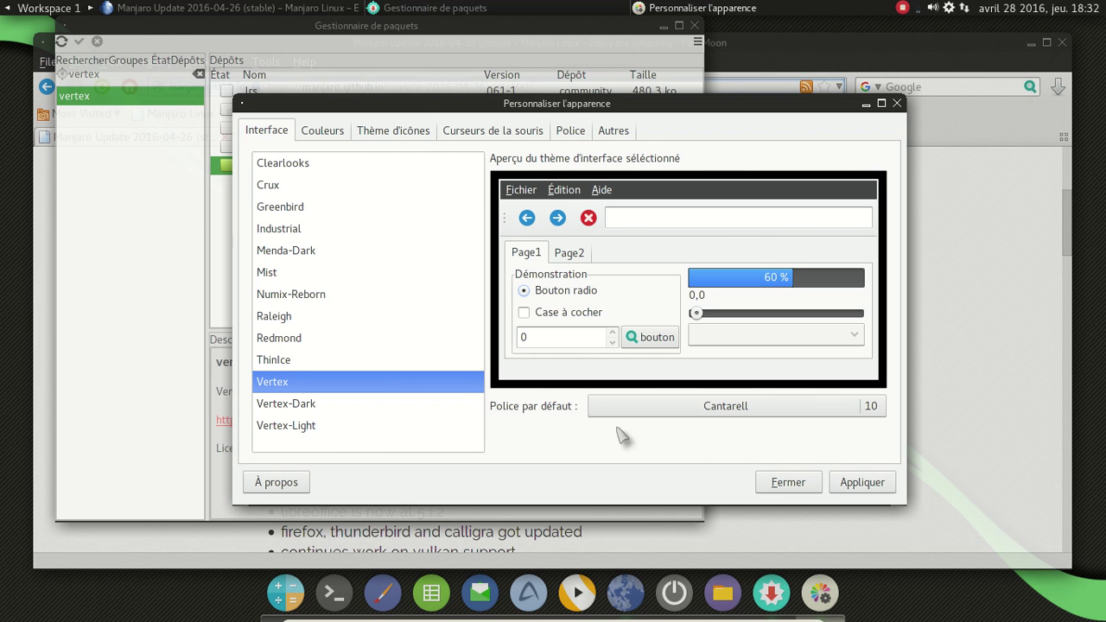
{"action": "left_click", "coordinate": [845, 483]}
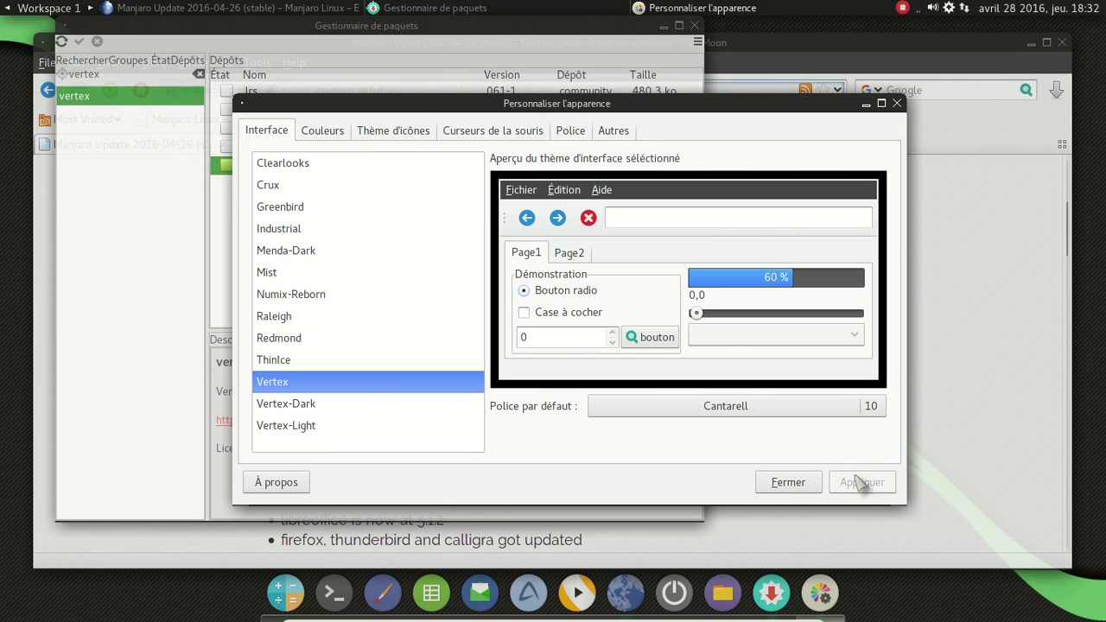
{"action": "left_click", "coordinate": [787, 484]}
- Install the vertex-maia-gtk3 package and close the package manager
{"action": "left_click", "coordinate": [258, 112]}
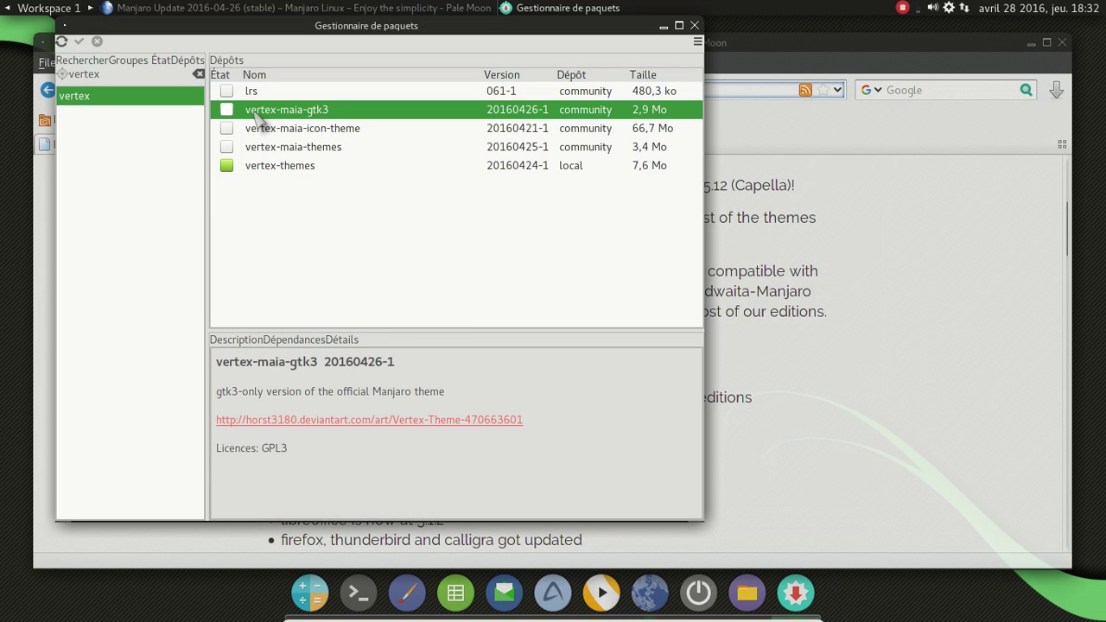
{"action": "right_click", "coordinate": [259, 116]}
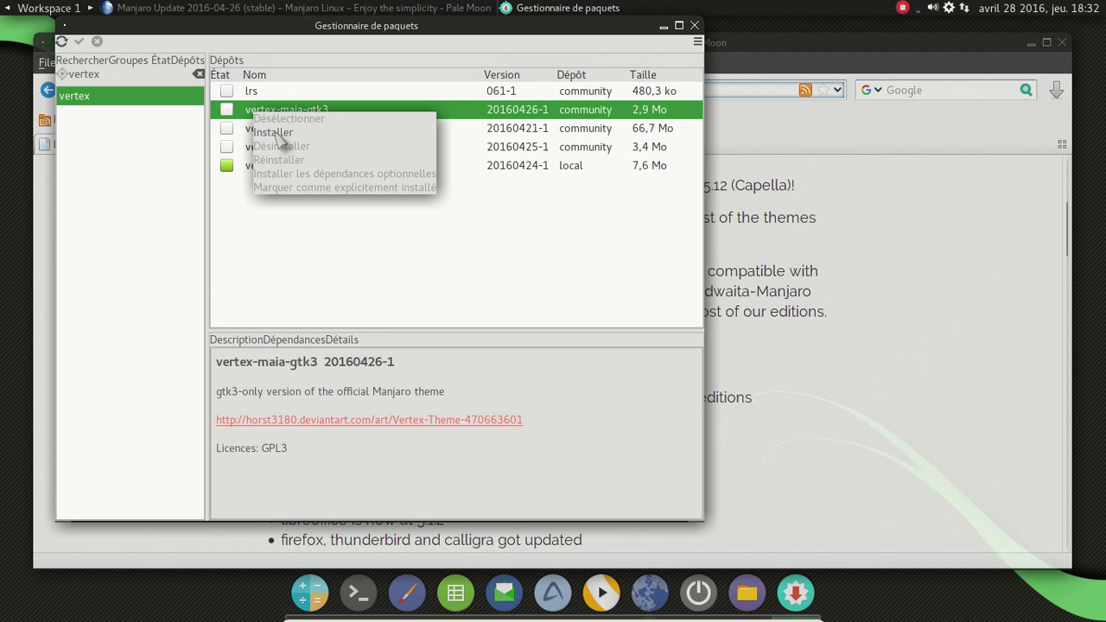
{"action": "left_click", "coordinate": [279, 134]}
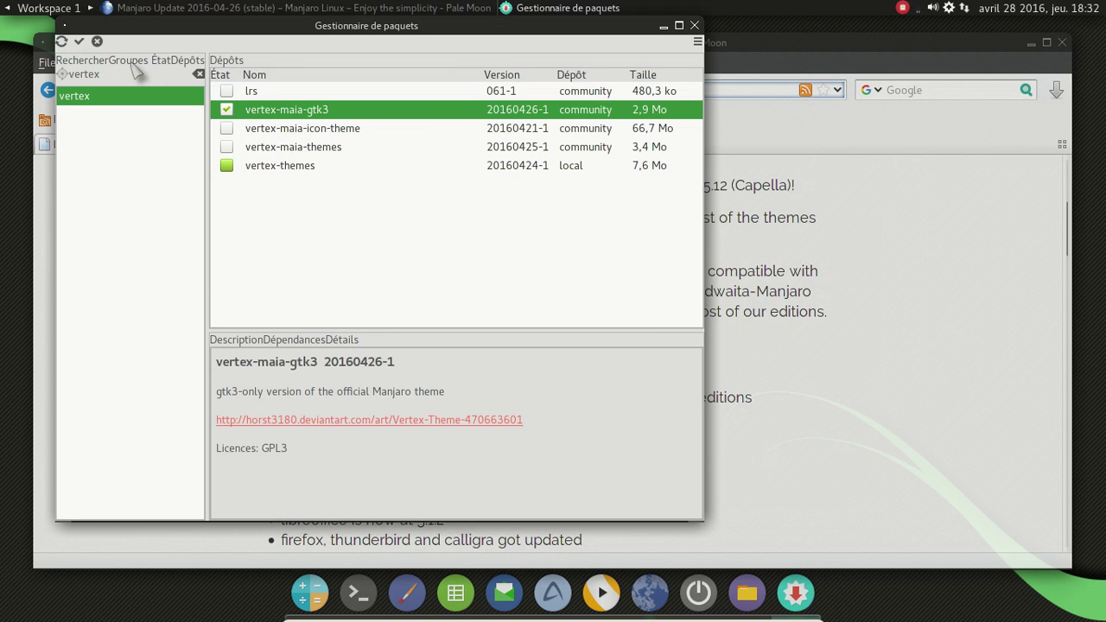
{"action": "left_click", "coordinate": [78, 42]}
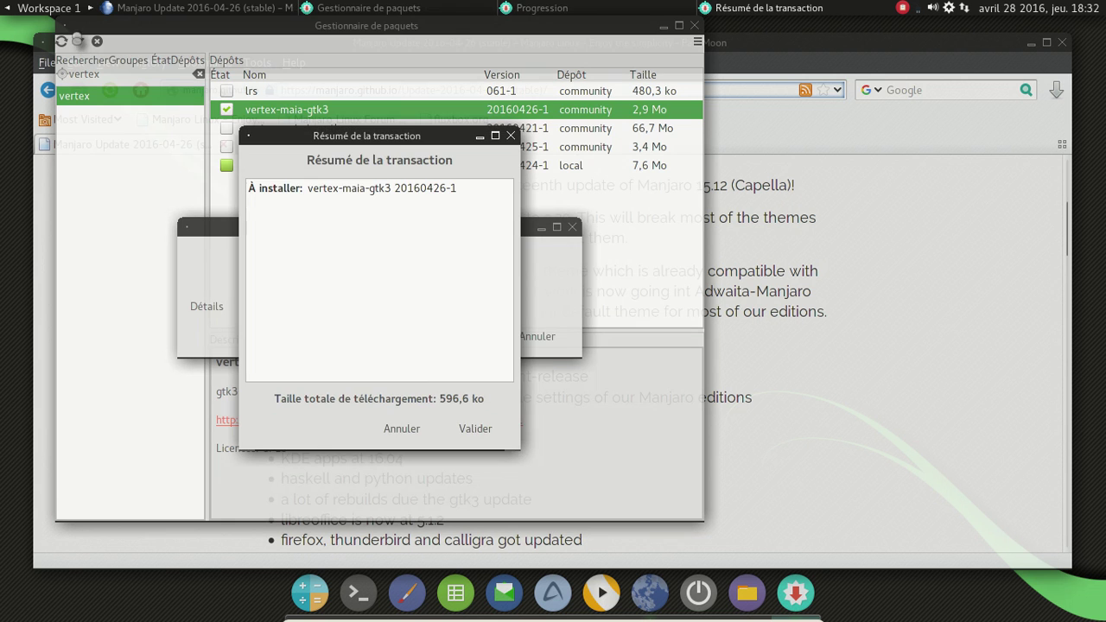
{"action": "left_click", "coordinate": [463, 426]}
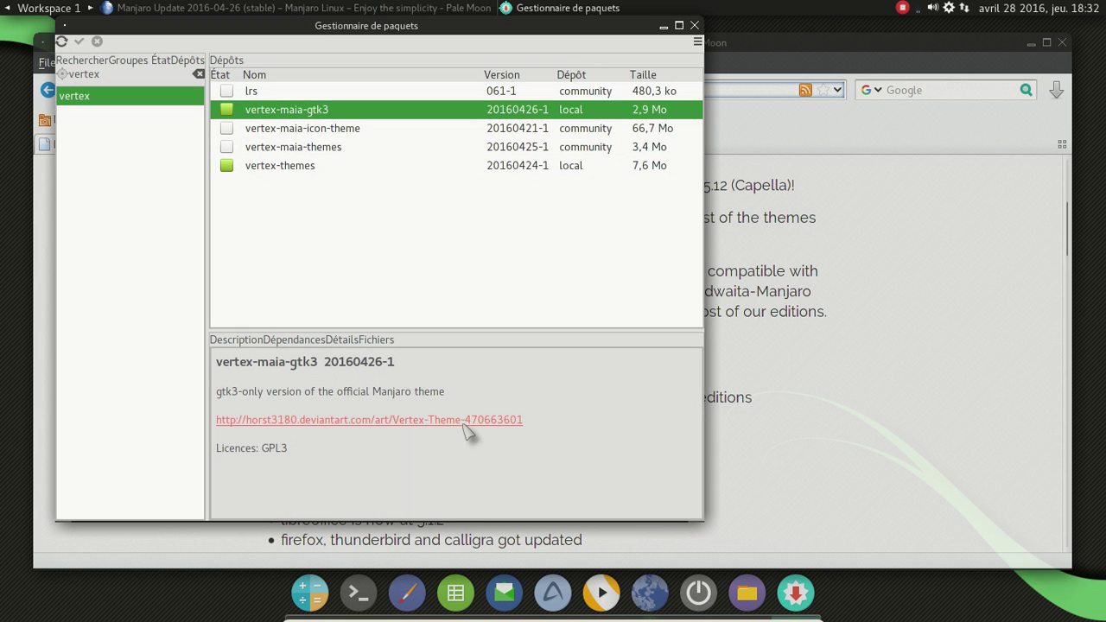
{"action": "left_click", "coordinate": [694, 26]}
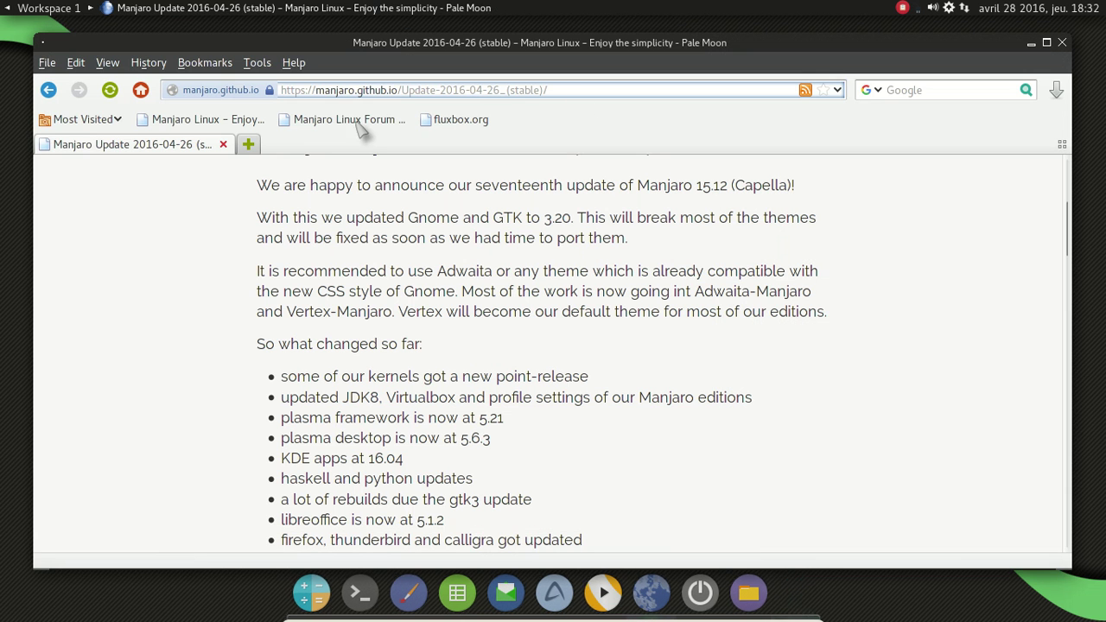
- Reopen the appearance settings and preview the Vertex-Dark, Vertex-Light, Vertex-Maia, Vertex-Maia-Dark and Vertex-Maia-Square interface themes
{"action": "right_click", "coordinate": [24, 131]}
{"action": "mouse_move", "coordinate": [97, 291]}
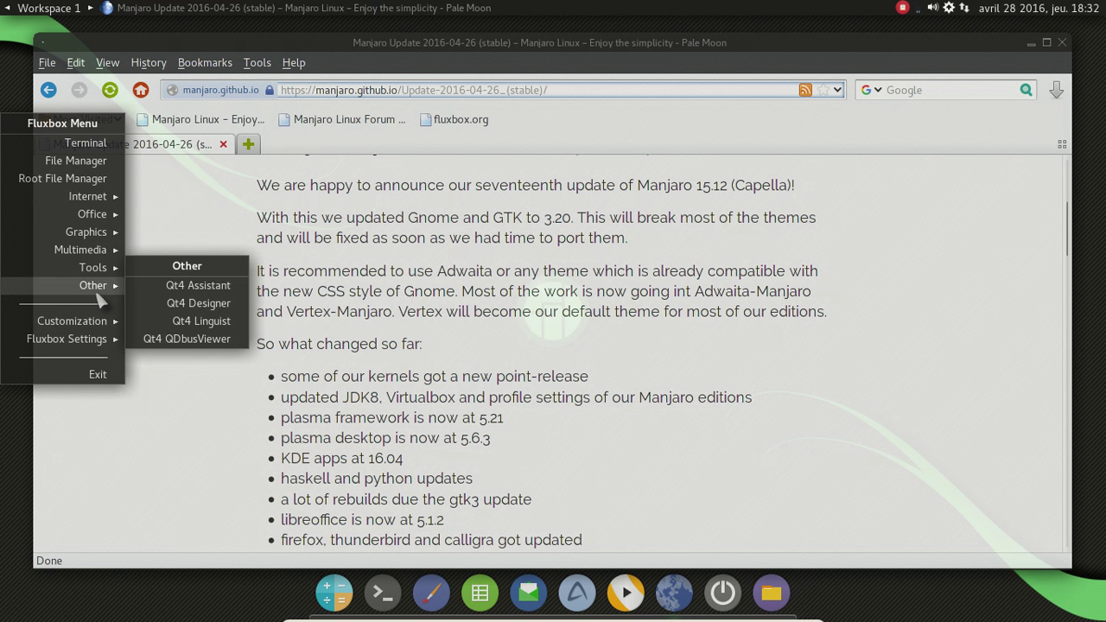
{"action": "mouse_move", "coordinate": [91, 320]}
{"action": "left_click", "coordinate": [177, 321]}
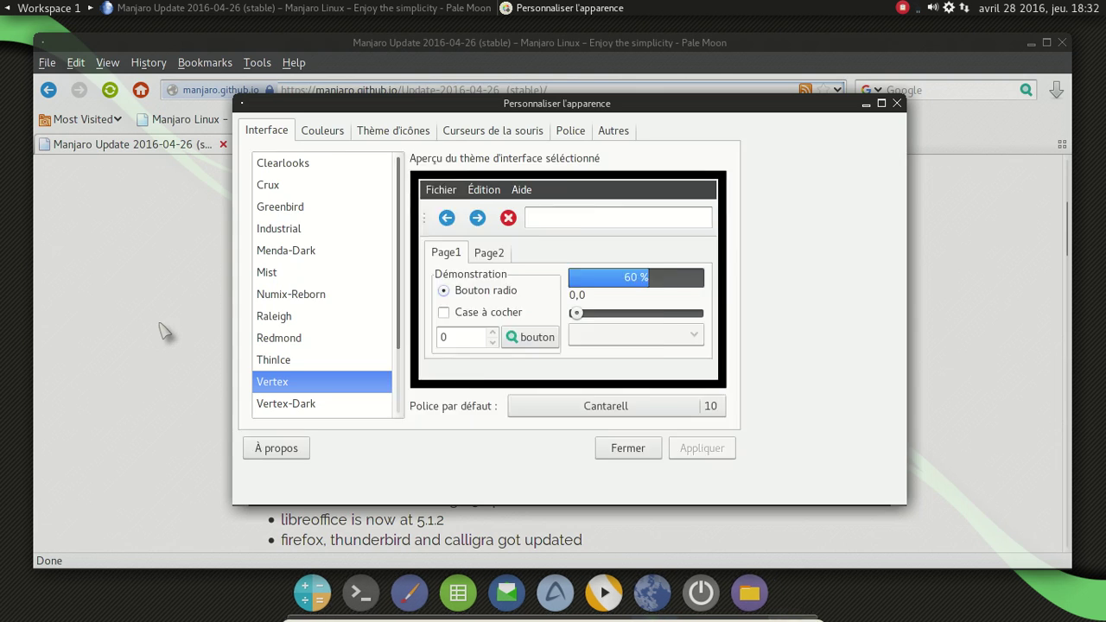
{"action": "scroll", "coordinate": [361, 396], "scroll_direction": "down", "scroll_amount": 1}
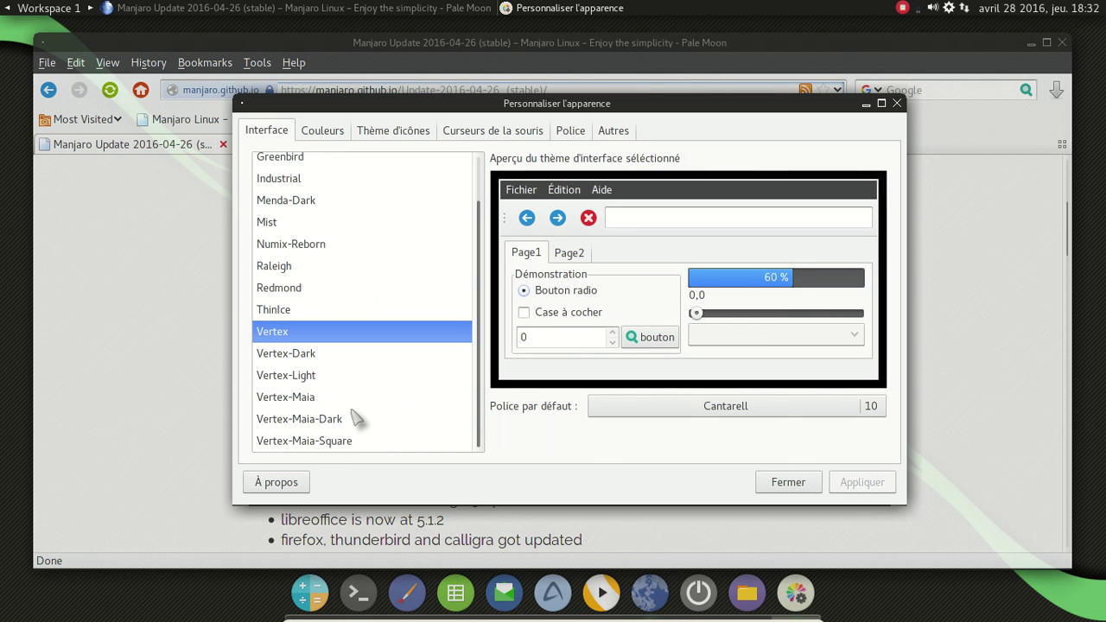
{"action": "left_click", "coordinate": [306, 353]}
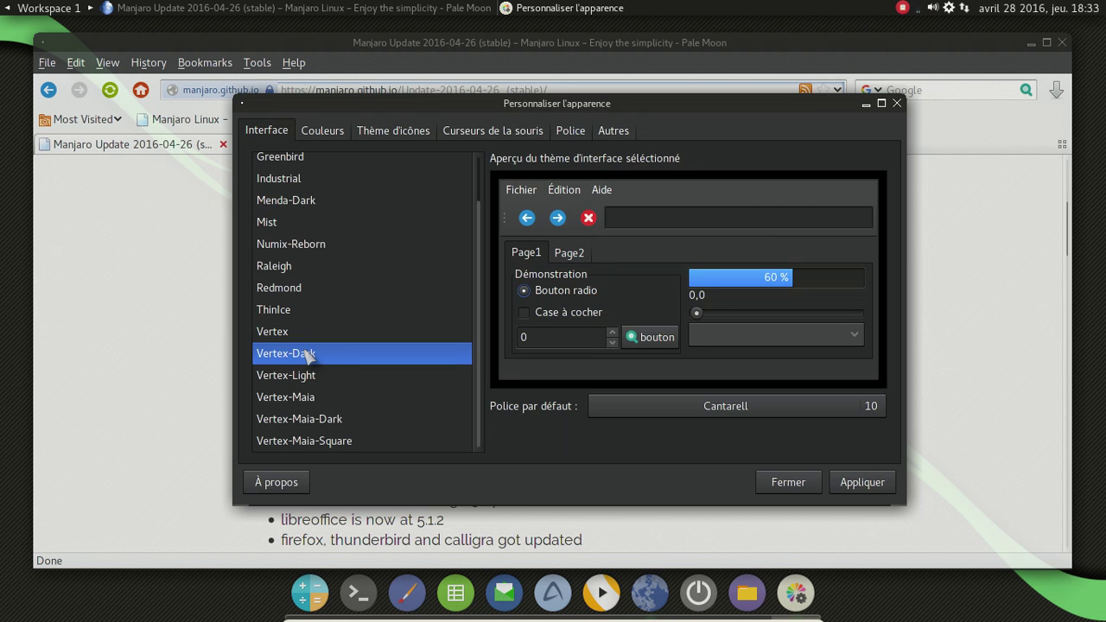
{"action": "left_click", "coordinate": [310, 376]}
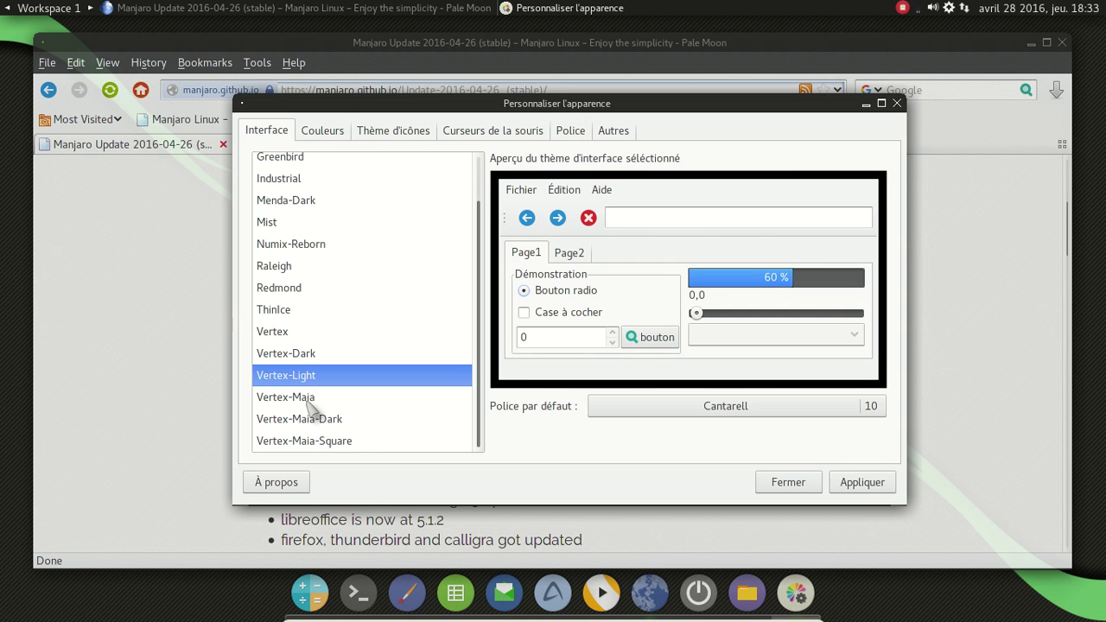
{"action": "left_click", "coordinate": [309, 400]}
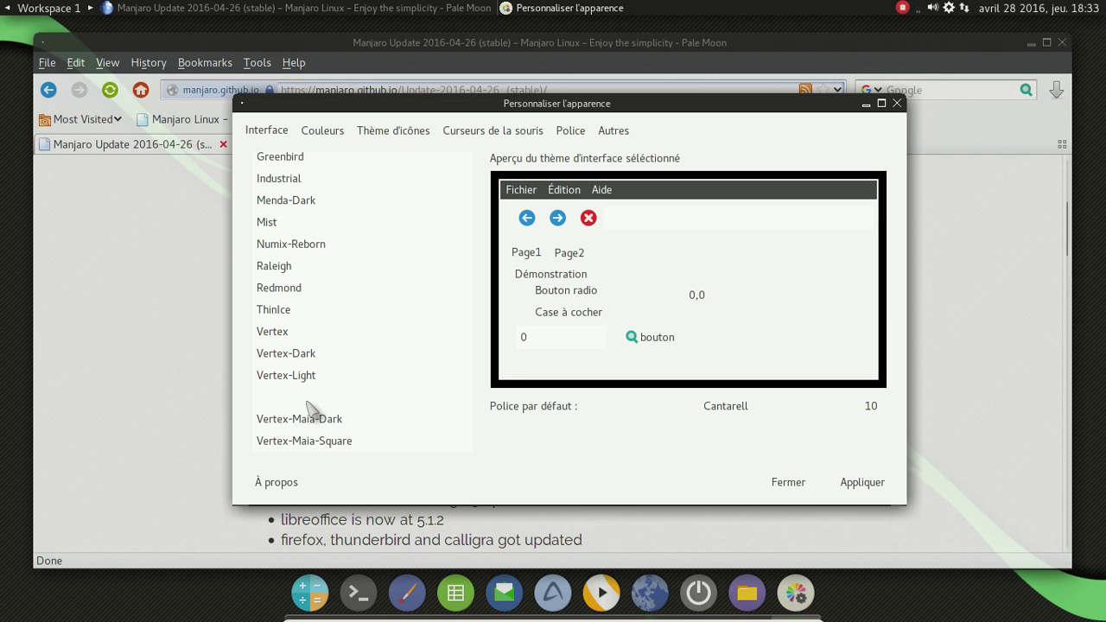
{"action": "left_click", "coordinate": [309, 423]}
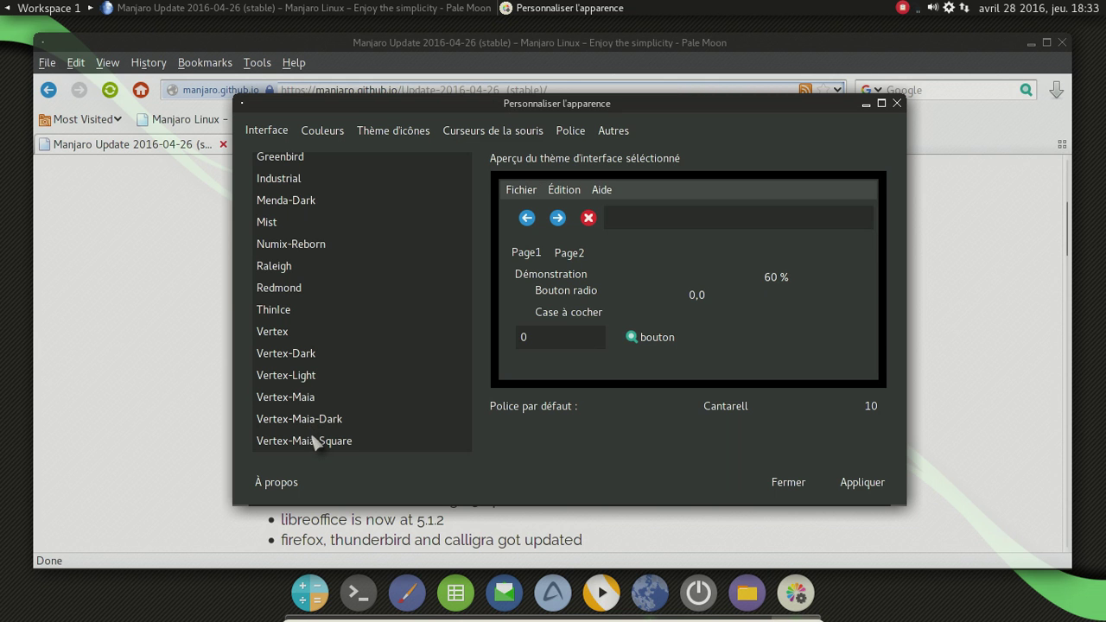
{"action": "left_click", "coordinate": [315, 441]}
- Preview Vertex-Maia and Vertex-Light once more, and apply Vertex as the interface theme
{"action": "left_click", "coordinate": [297, 399]}
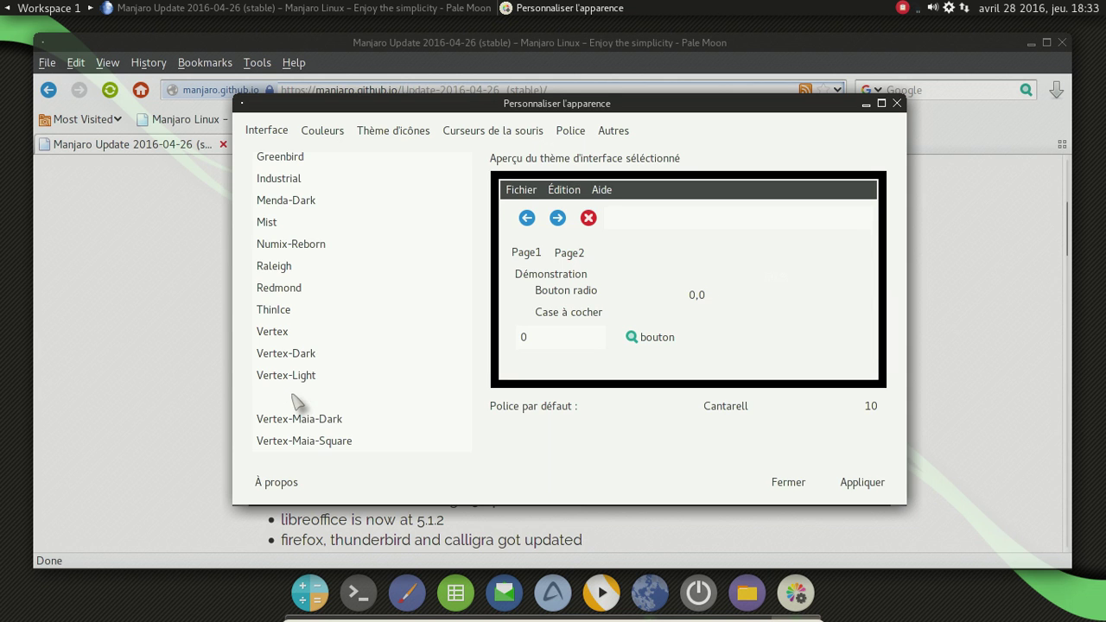
{"action": "left_click", "coordinate": [294, 380]}
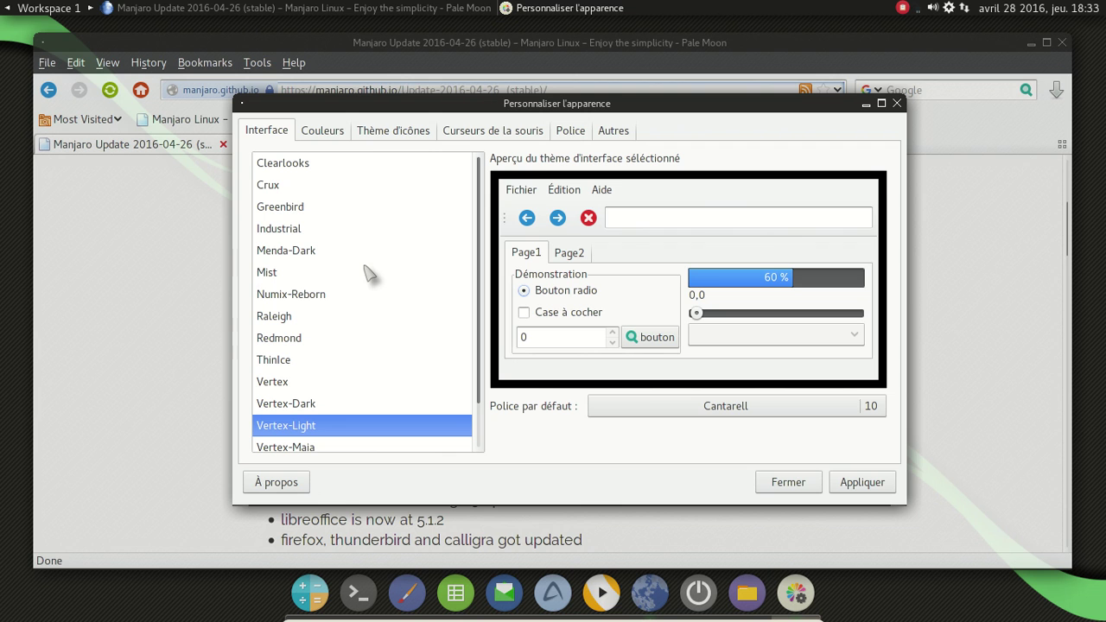
{"action": "left_click", "coordinate": [294, 391]}
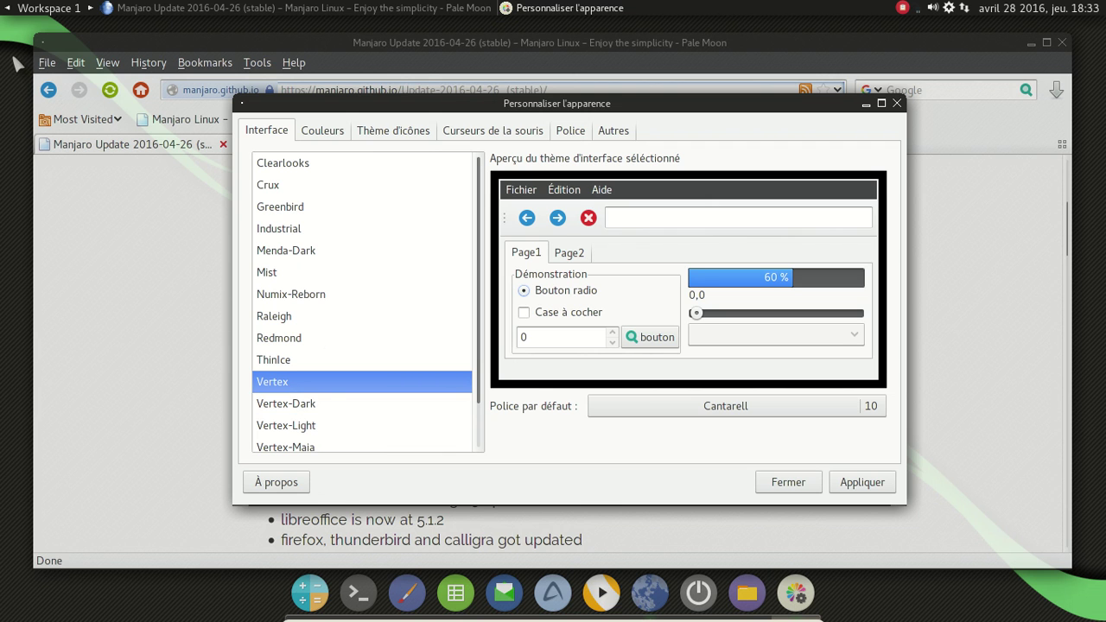
{"action": "left_click", "coordinate": [852, 488]}
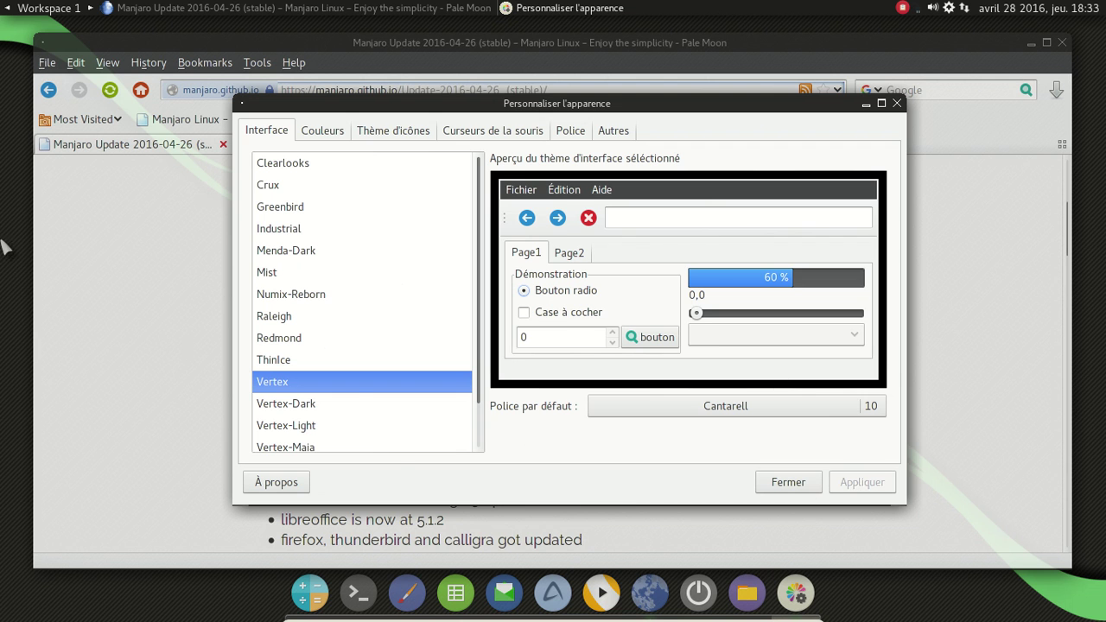
{"action": "right_click", "coordinate": [17, 171]}
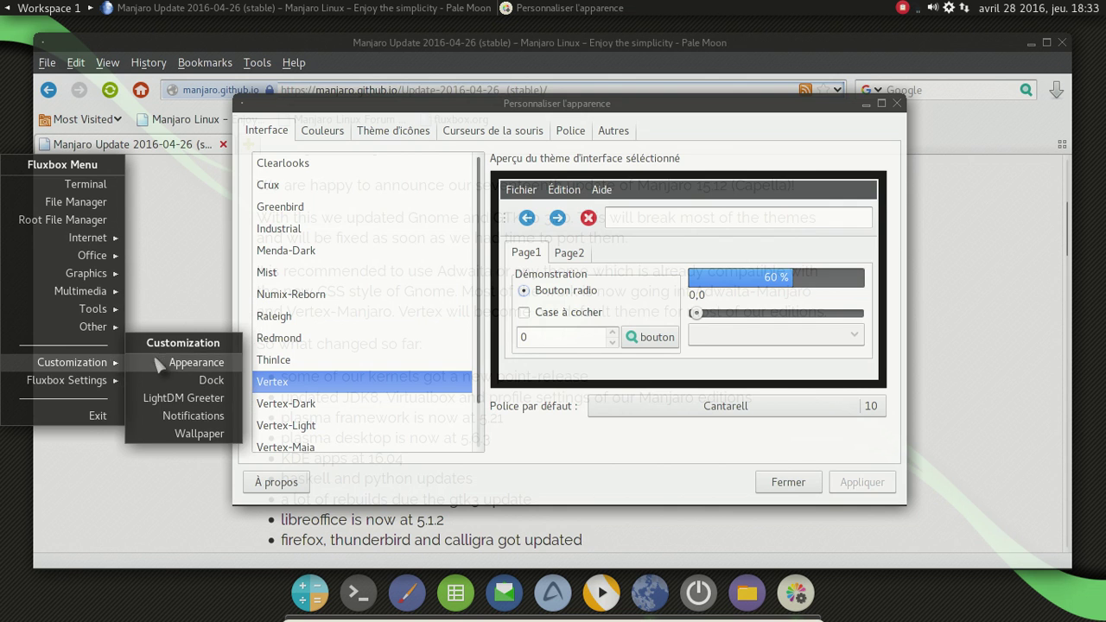
{"action": "left_click", "coordinate": [168, 369]}
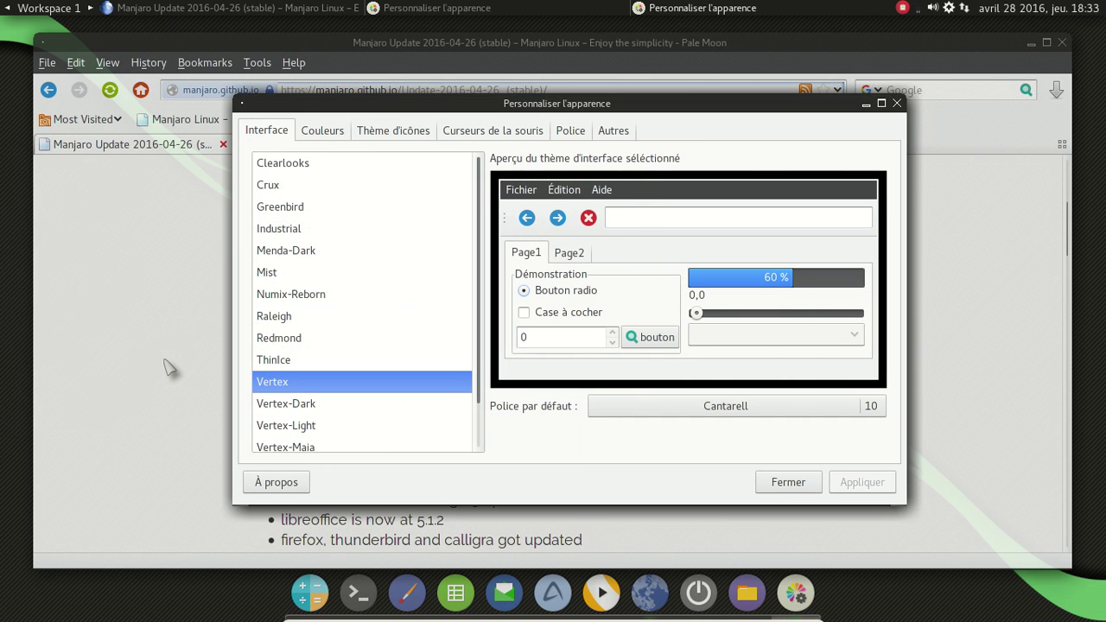
{"action": "left_click", "coordinate": [898, 103]}
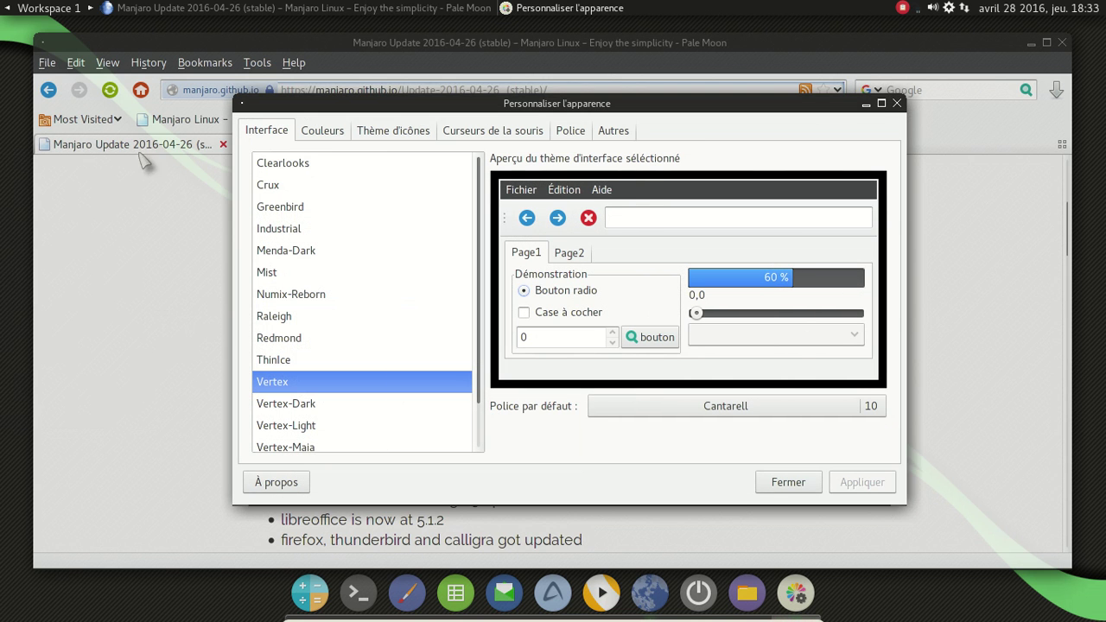
- Launch the package manager again from the desktop's system tools
{"action": "right_click", "coordinate": [21, 108]}
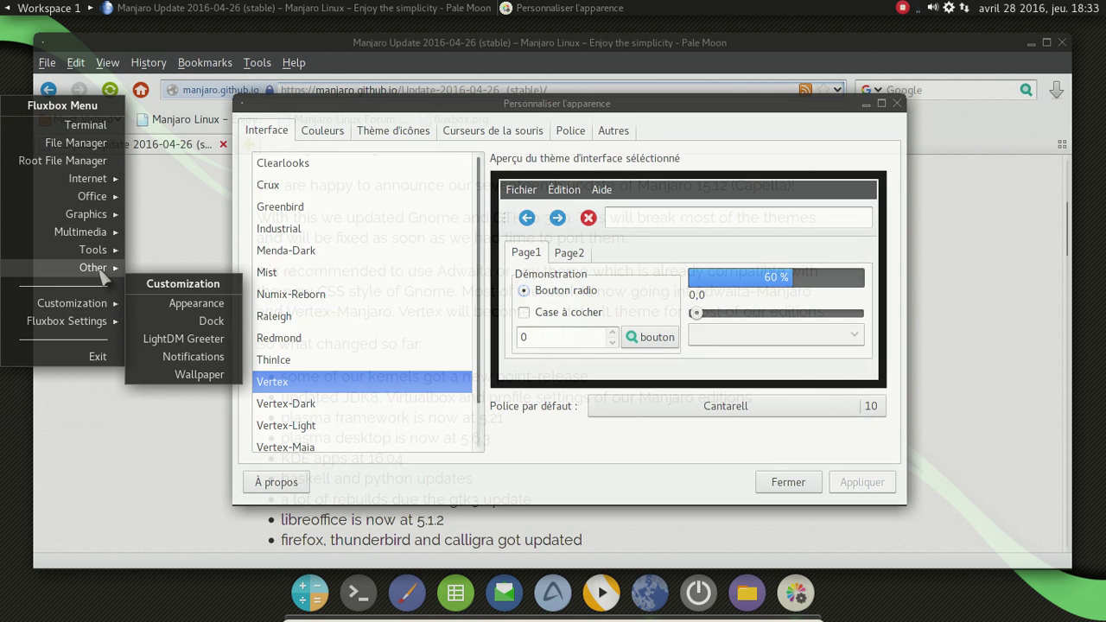
{"action": "mouse_move", "coordinate": [93, 250]}
{"action": "mouse_move", "coordinate": [182, 259]}
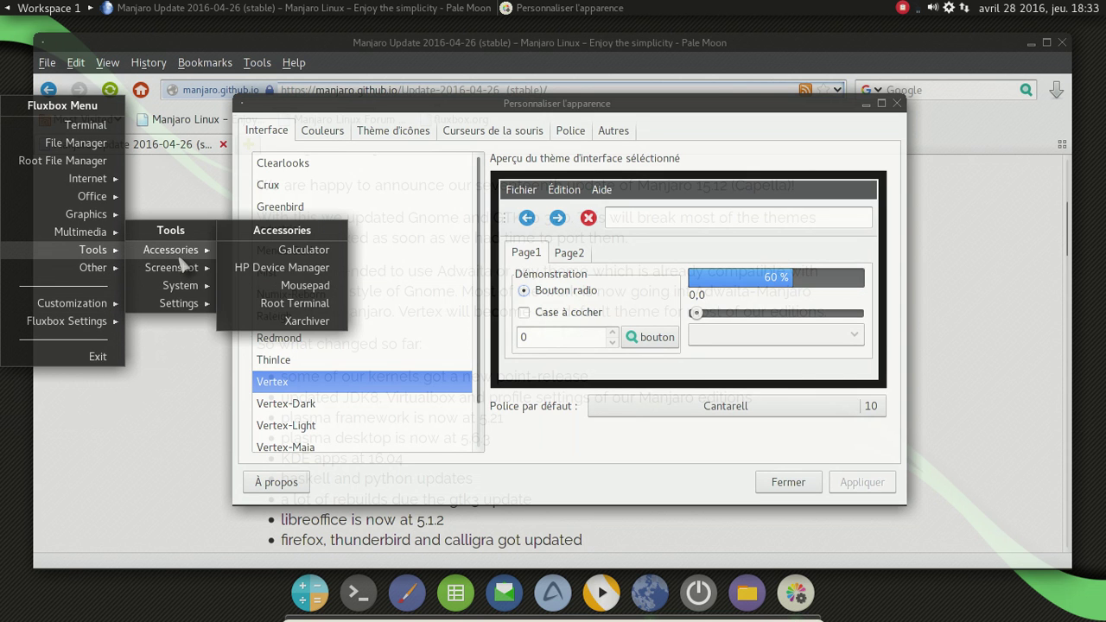
{"action": "mouse_move", "coordinate": [195, 290]}
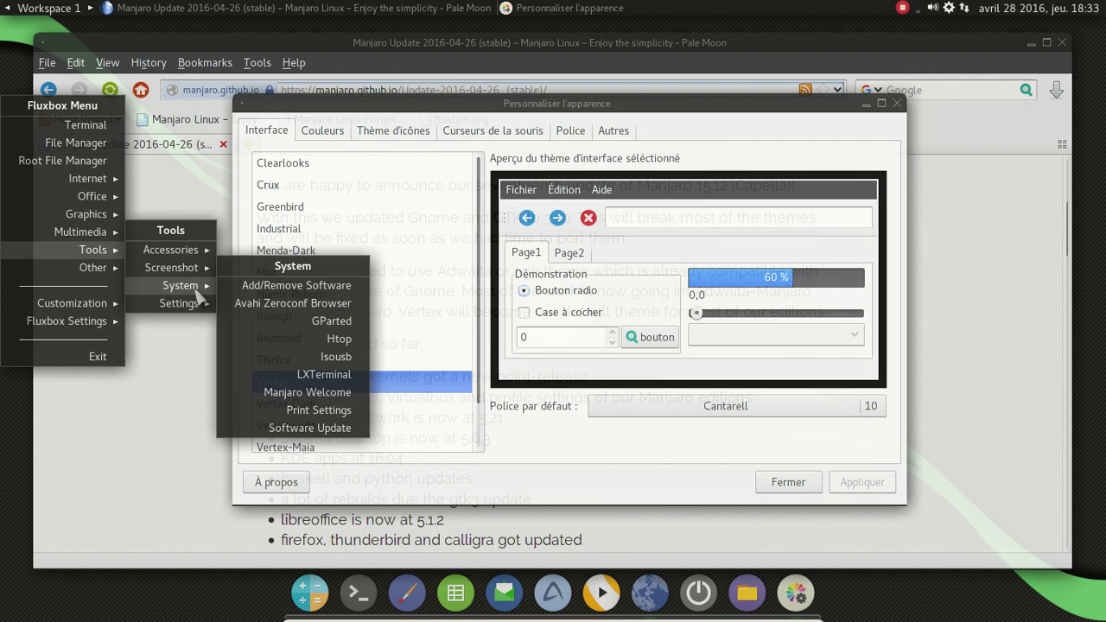
{"action": "left_click", "coordinate": [311, 288]}
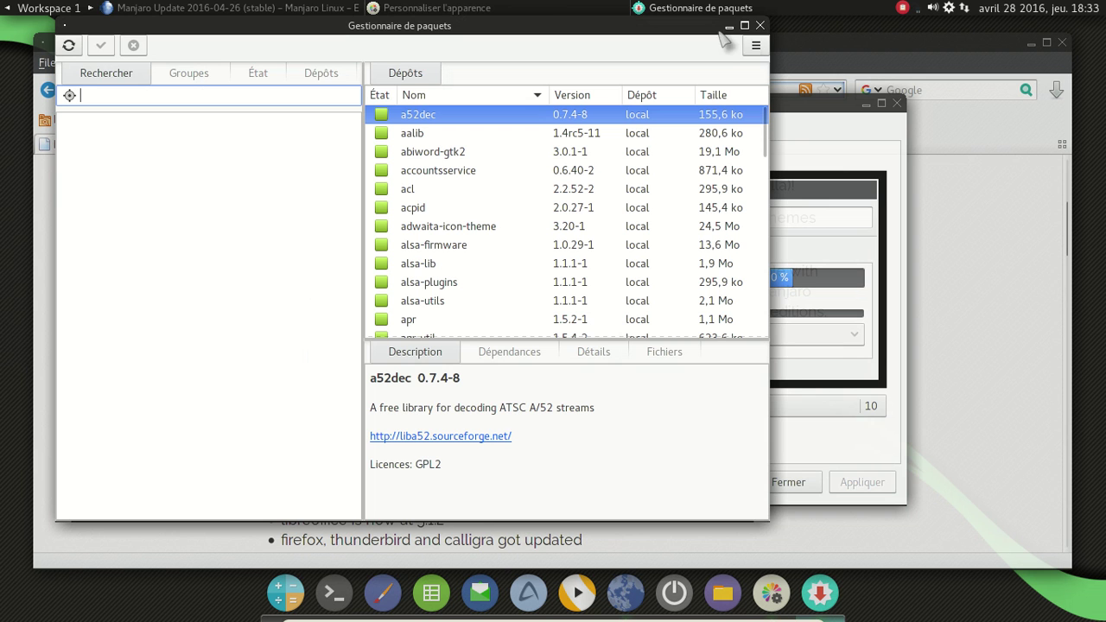
- Close the appearance settings, the package manager and the Pale Moon browser so the desktop is clear
{"action": "left_click", "coordinate": [897, 104]}
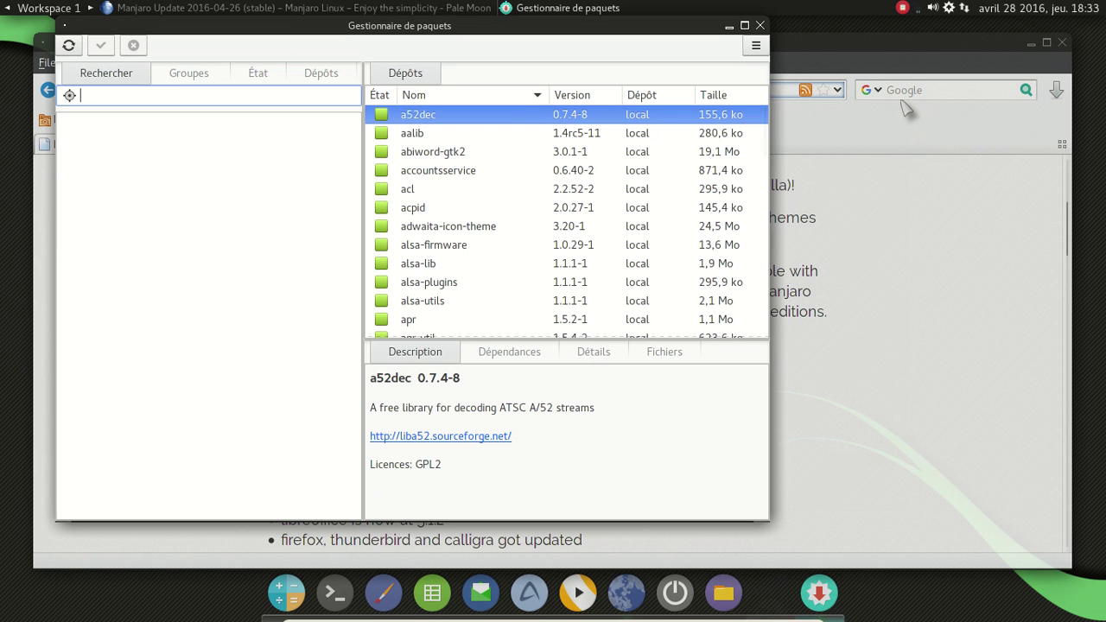
{"action": "left_click", "coordinate": [761, 26]}
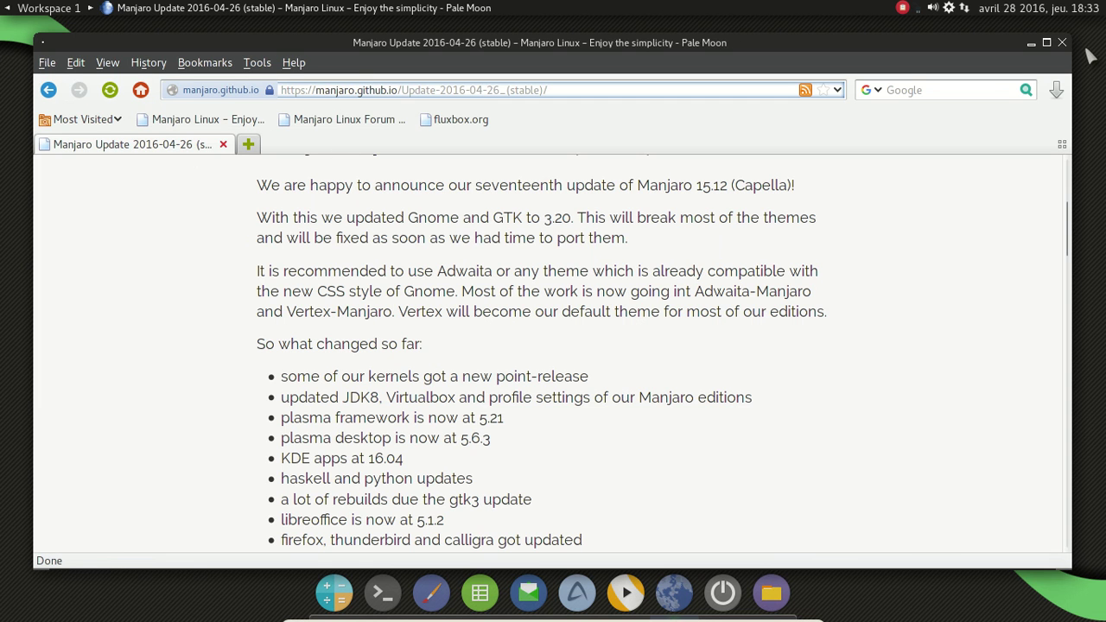
{"action": "left_click", "coordinate": [1063, 43]}
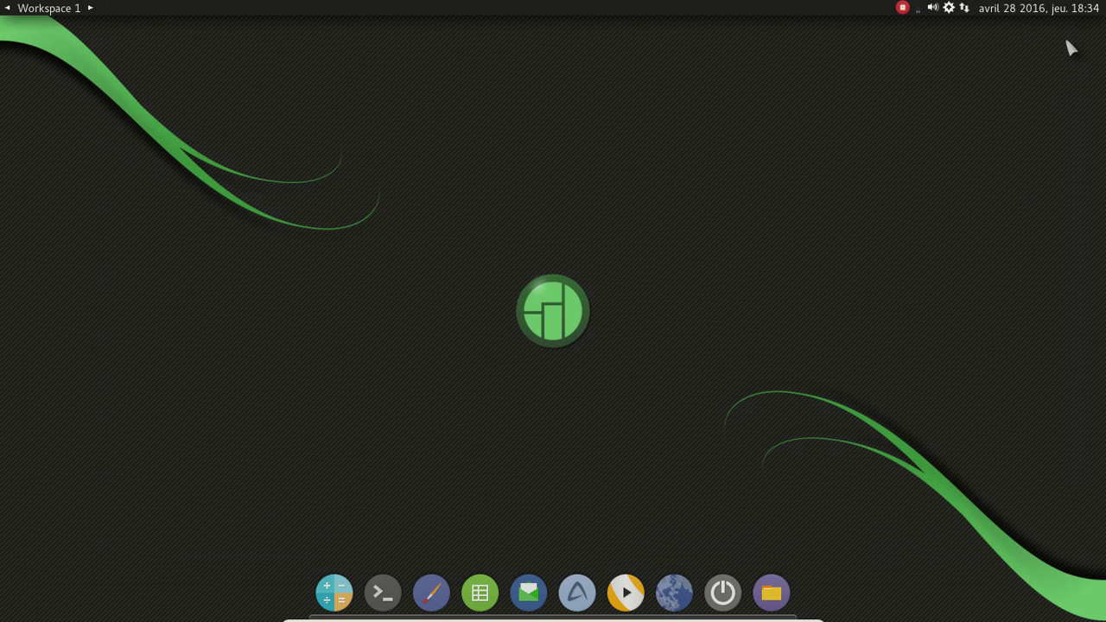
- Launch HexChat to view it on the freenode server, and remove its entry from the dock
{"action": "right_click", "coordinate": [412, 142]}
{"action": "mouse_move", "coordinate": [439, 210]}
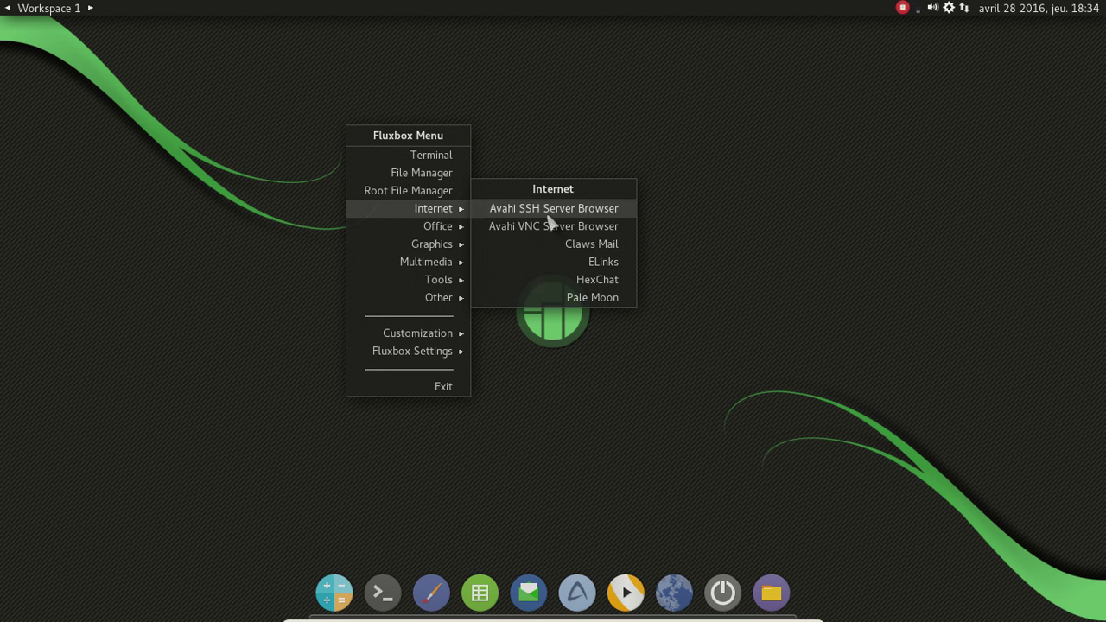
{"action": "left_click", "coordinate": [619, 283]}
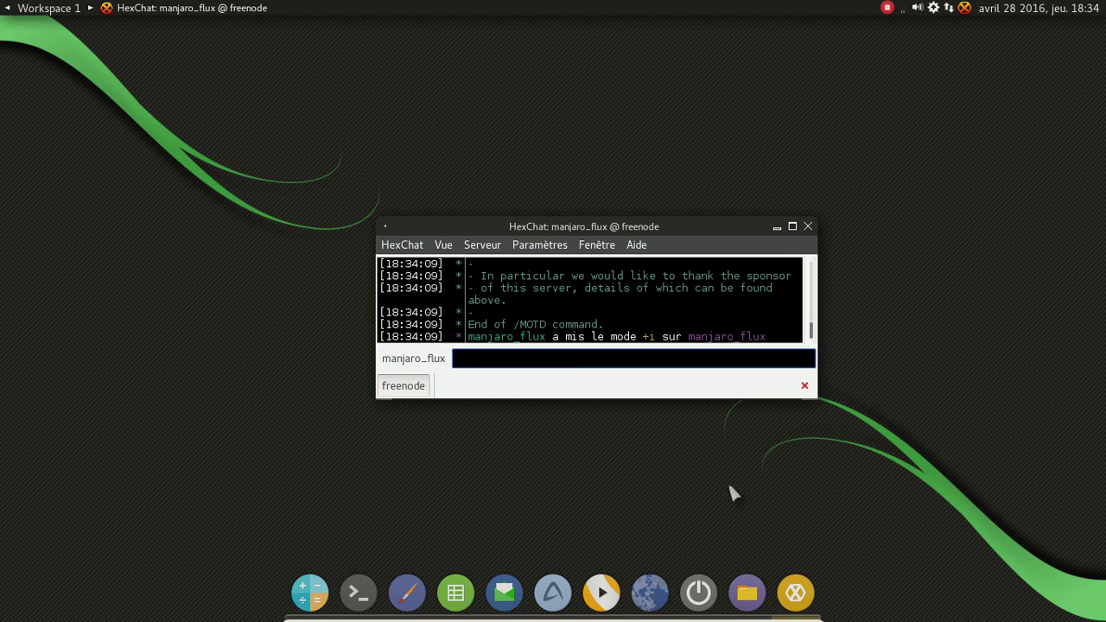
{"action": "right_click", "coordinate": [800, 590]}
{"action": "left_click", "coordinate": [774, 529]}
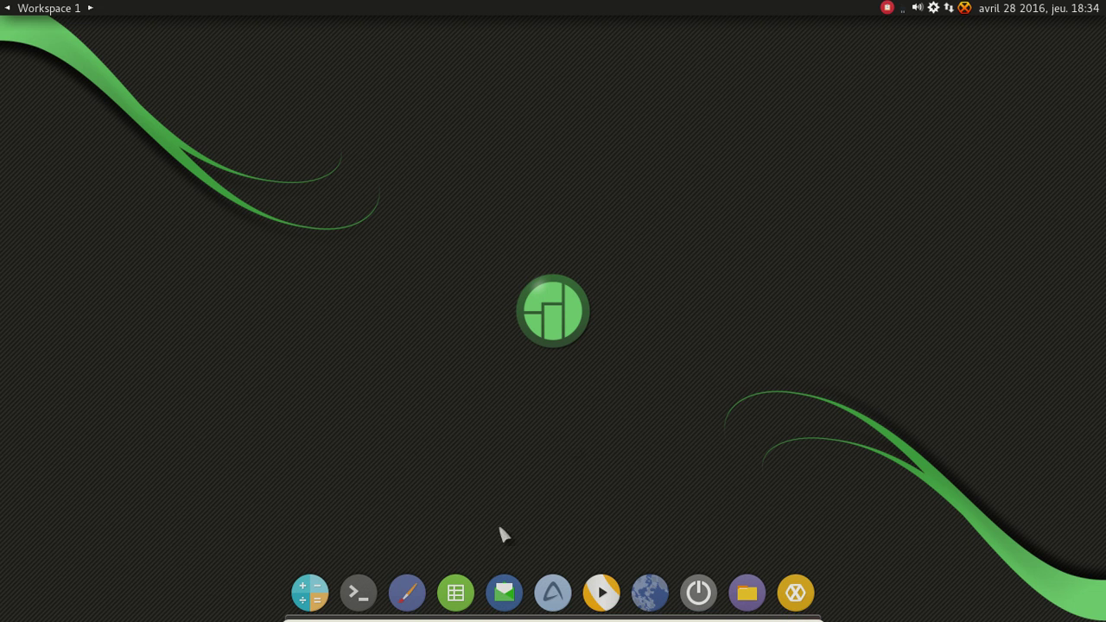
{"action": "right_click", "coordinate": [796, 592]}
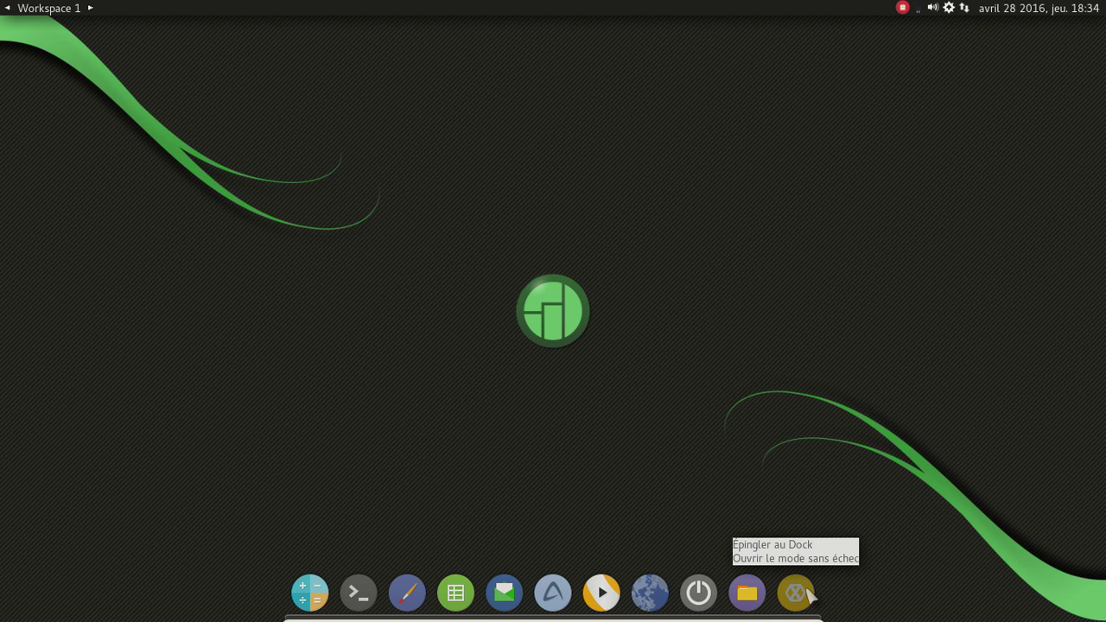
{"action": "left_click", "coordinate": [951, 552]}
{"action": "left_click_drag", "start_coordinate": [802, 593], "coordinate": [903, 555]}
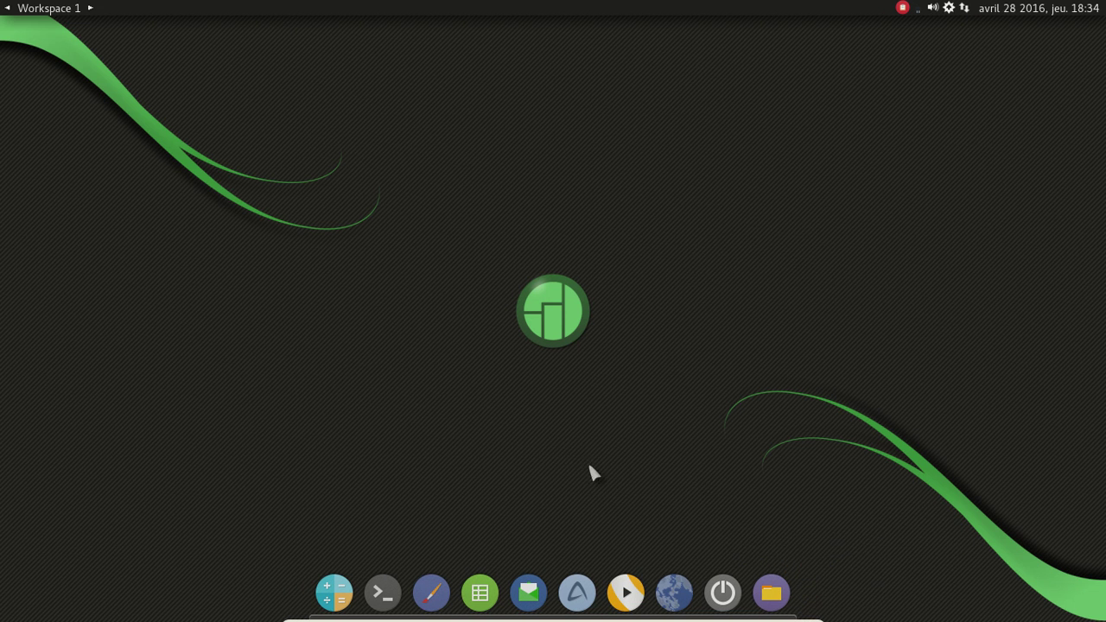
- Launch the package manager from the desktop's system tools and search the repositories for firefox
{"action": "right_click", "coordinate": [333, 140]}
{"action": "mouse_move", "coordinate": [362, 339]}
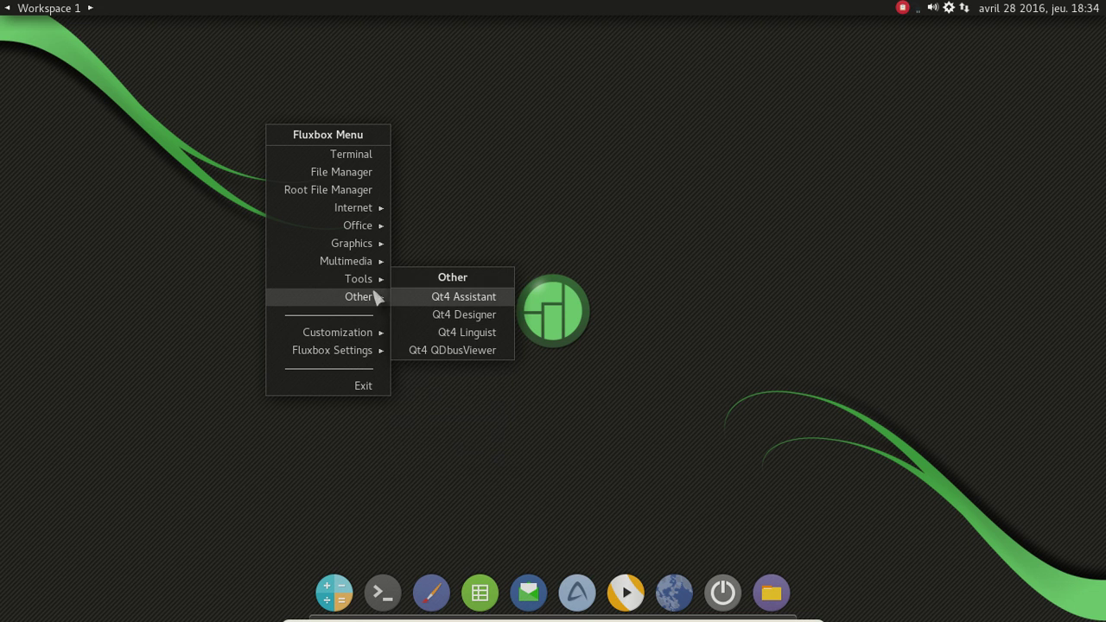
{"action": "mouse_move", "coordinate": [363, 286]}
{"action": "mouse_move", "coordinate": [452, 286]}
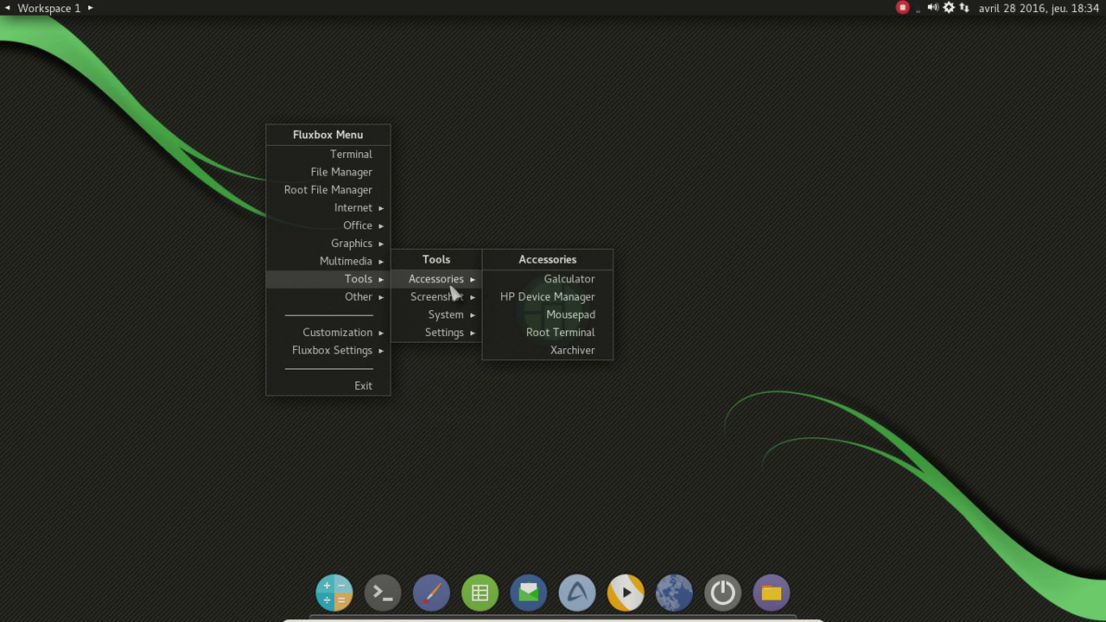
{"action": "mouse_move", "coordinate": [459, 317]}
{"action": "left_click", "coordinate": [557, 315]}
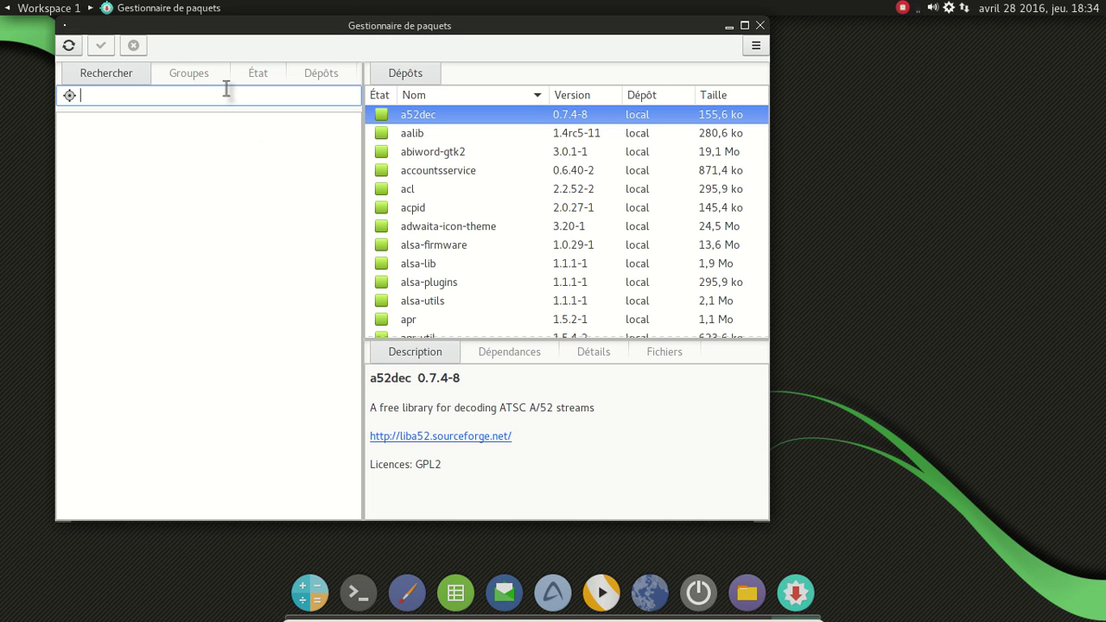
{"action": "type", "text": "firefox"}
{"action": "key", "text": "Return"}
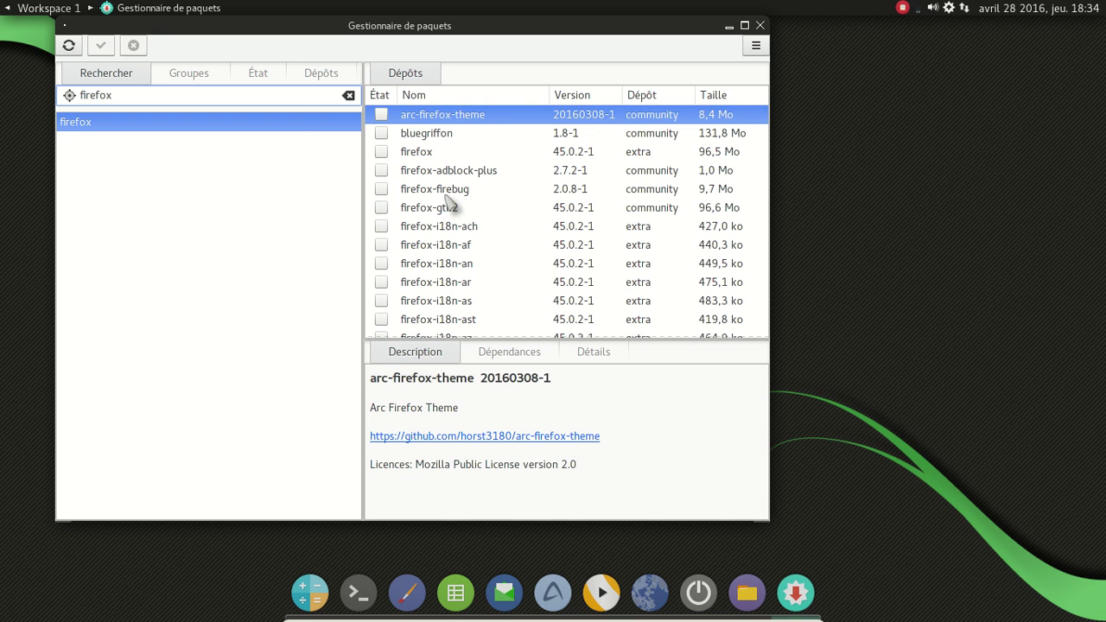
- Mark the French language pack firefox-i18n-fr for installation
{"action": "scroll", "coordinate": [497, 255], "scroll_direction": "down", "scroll_amount": 2}
{"action": "scroll", "coordinate": [499, 255], "scroll_direction": "down", "scroll_amount": 7}
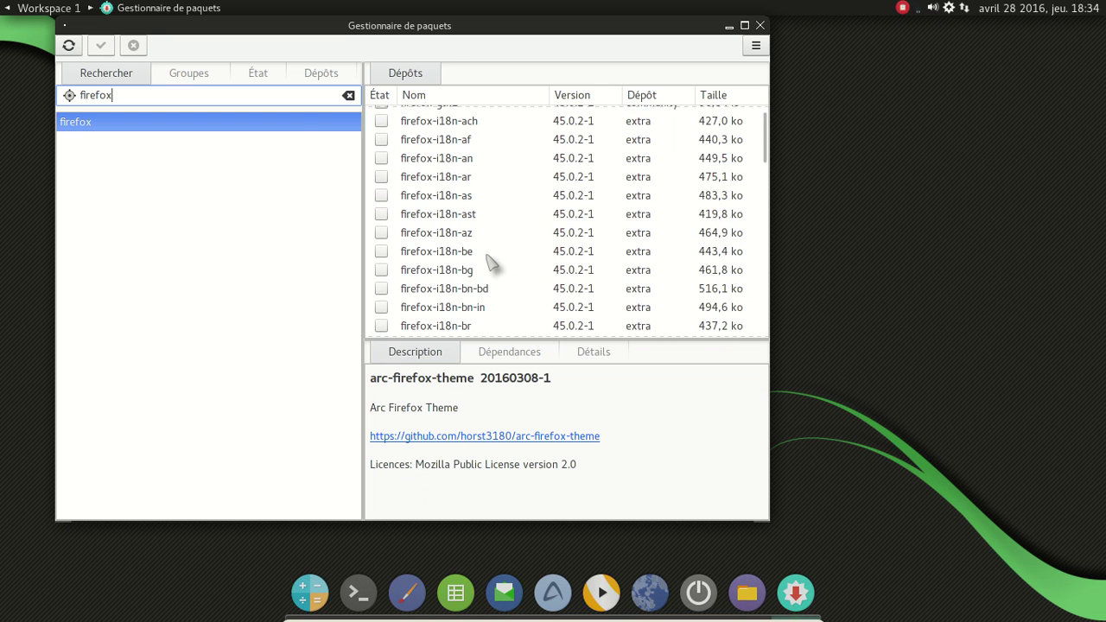
{"action": "scroll", "coordinate": [486, 264], "scroll_direction": "down", "scroll_amount": 4}
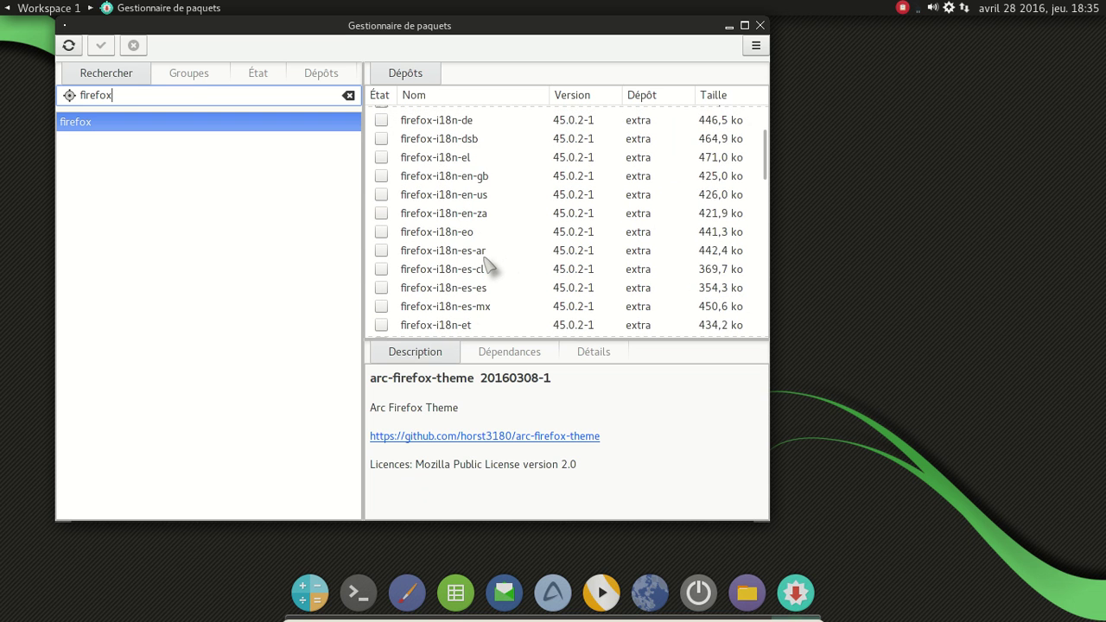
{"action": "right_click", "coordinate": [480, 314]}
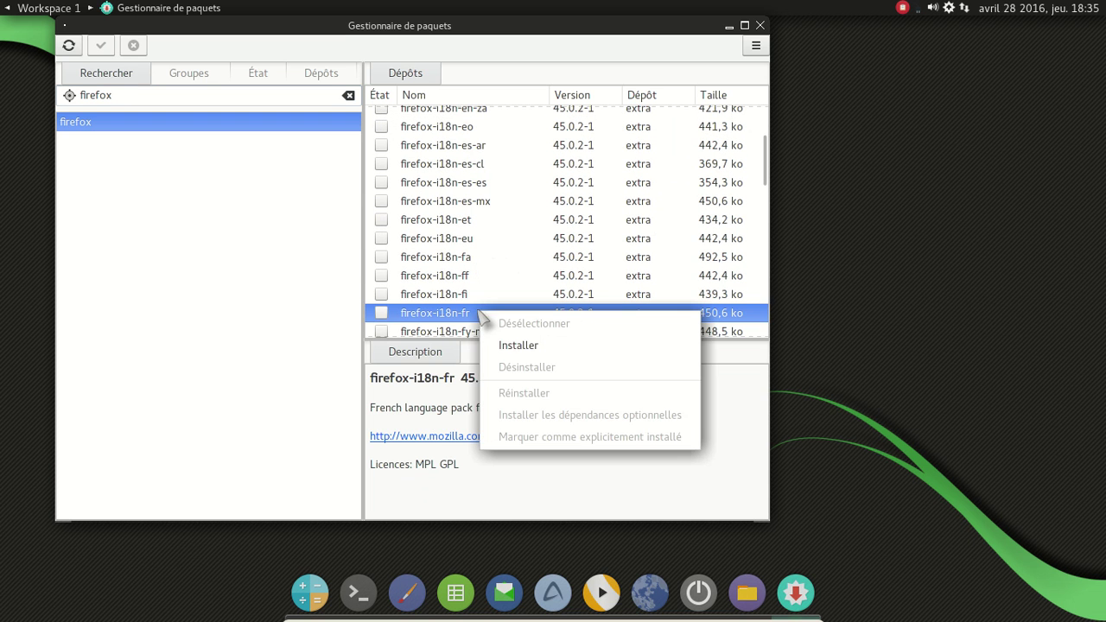
{"action": "left_click", "coordinate": [536, 345]}
- Mark the main firefox package from the extra repository for installation as well
{"action": "scroll", "coordinate": [486, 233], "scroll_direction": "up", "scroll_amount": 3}
{"action": "scroll", "coordinate": [486, 226], "scroll_direction": "up", "scroll_amount": 6}
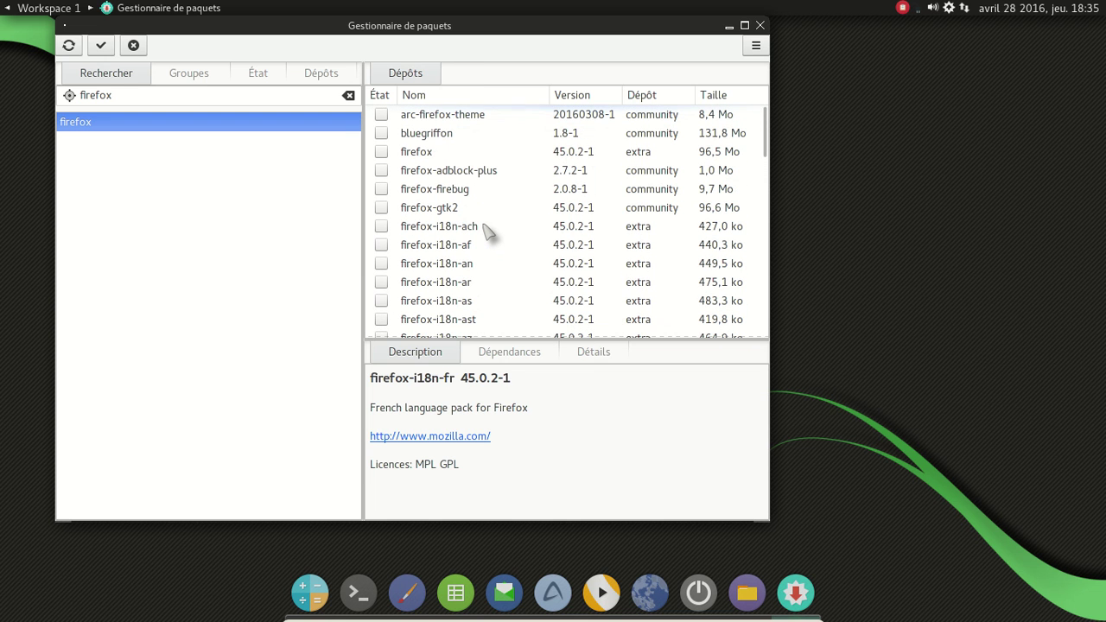
{"action": "right_click", "coordinate": [441, 153]}
{"action": "left_click", "coordinate": [471, 185]}
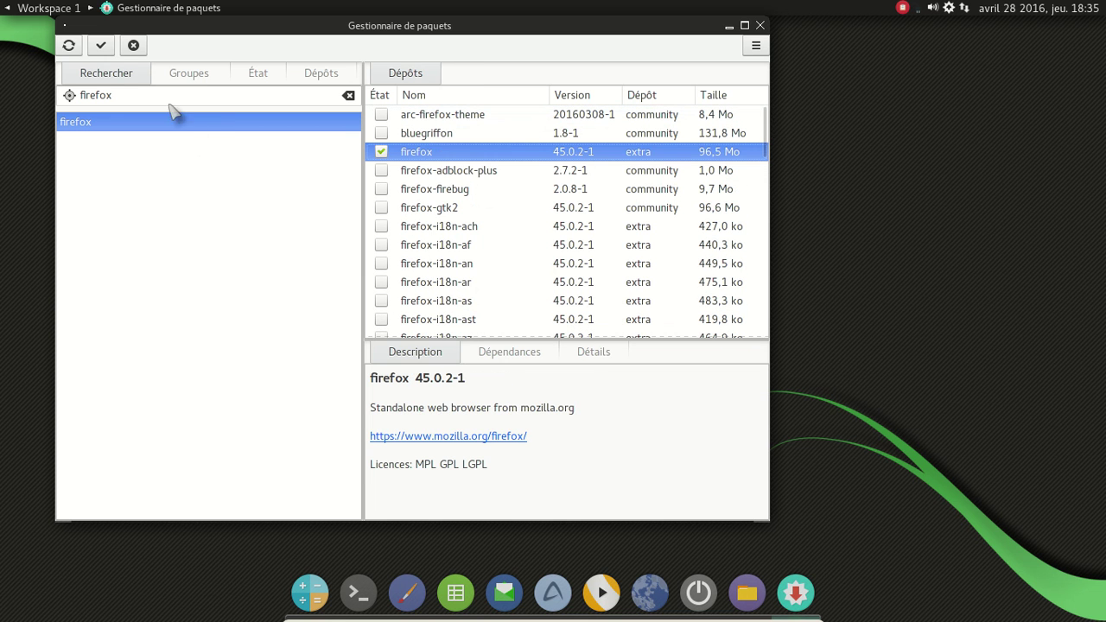
- Apply the pending installations, authenticate with the account password, and close the package manager
{"action": "left_click", "coordinate": [101, 45]}
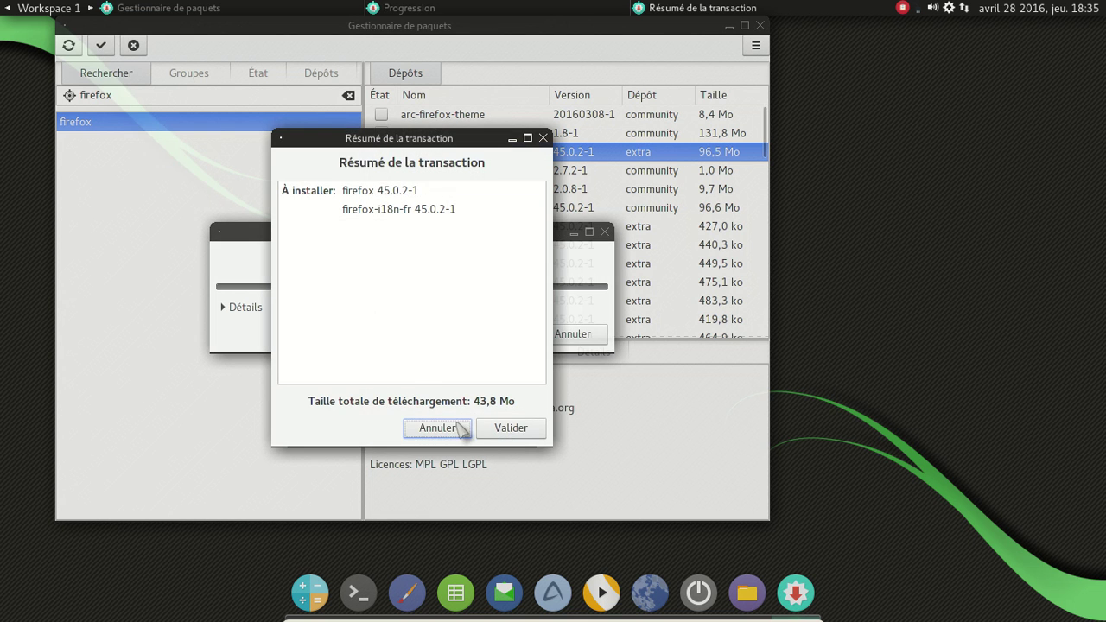
{"action": "left_click", "coordinate": [510, 429]}
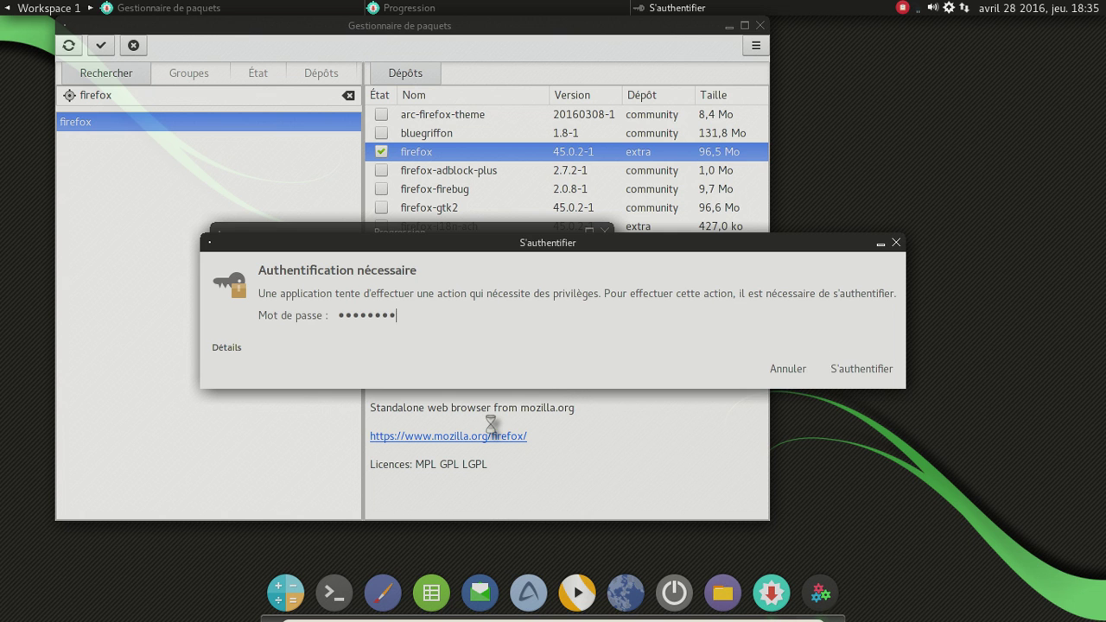
{"action": "key", "text": "Return"}
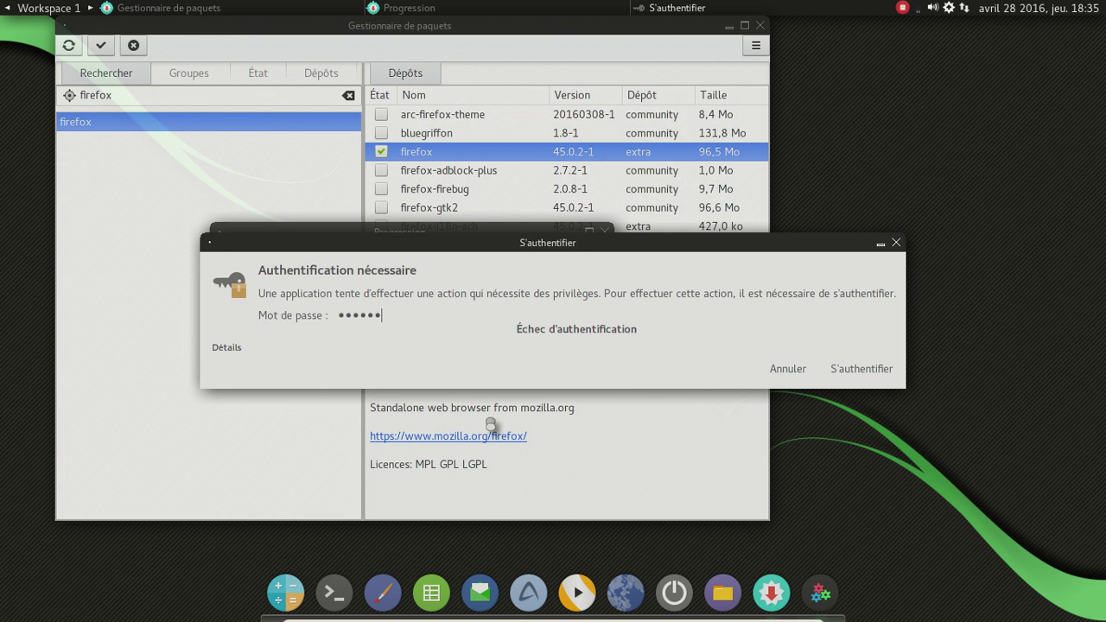
{"action": "key", "text": "Return"}
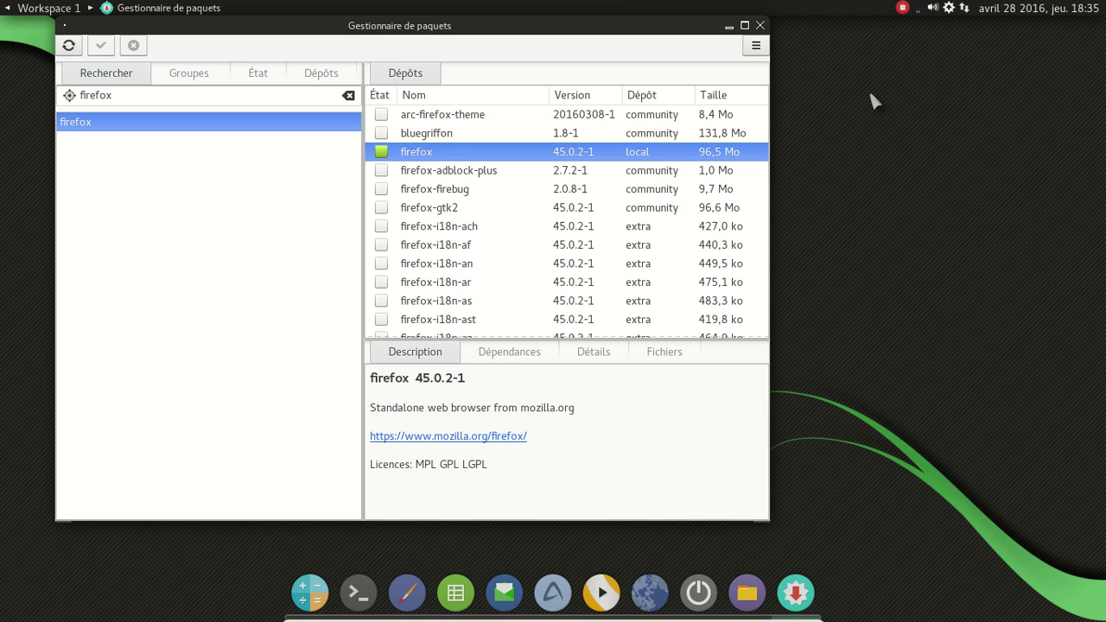
{"action": "left_click", "coordinate": [761, 27]}
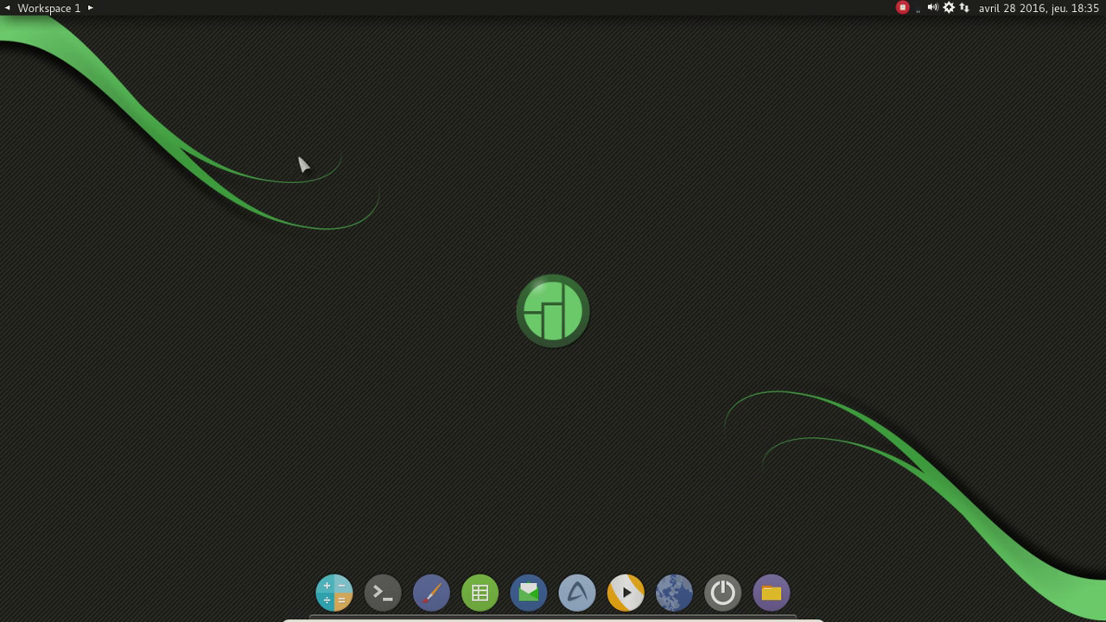
- Regenerate the Fluxbox application menu
{"action": "right_click", "coordinate": [216, 123]}
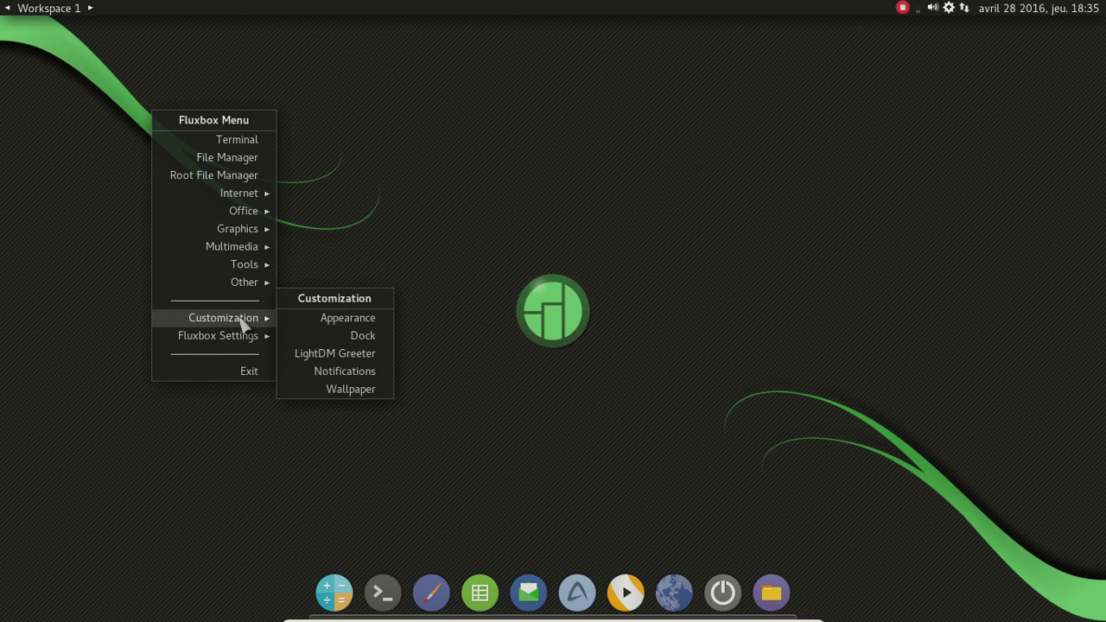
{"action": "mouse_move", "coordinate": [247, 337]}
{"action": "mouse_move", "coordinate": [312, 336]}
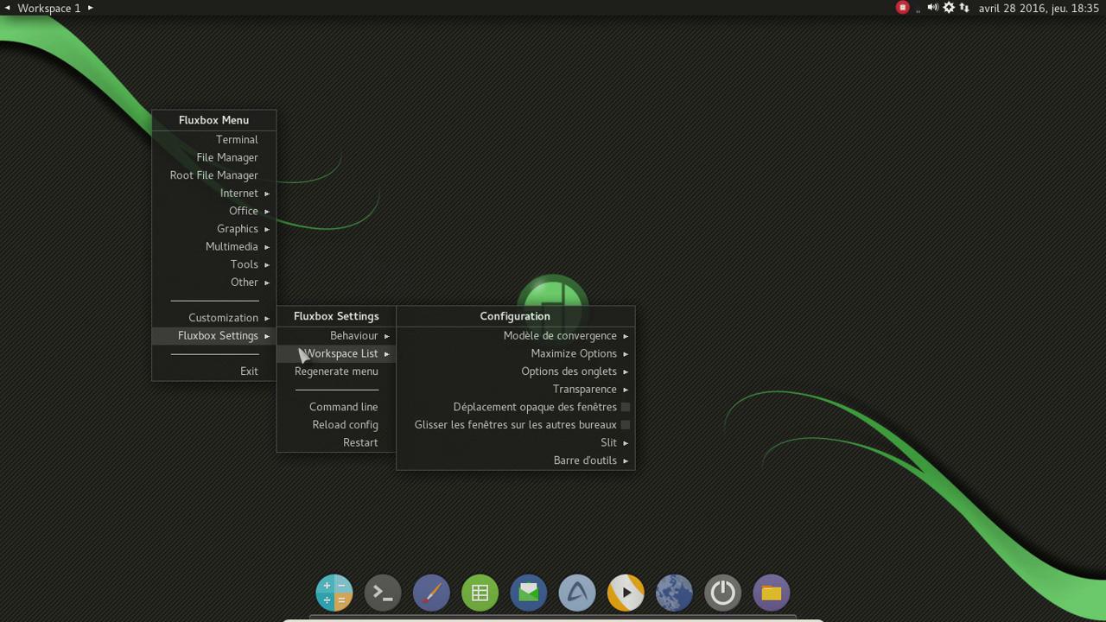
{"action": "left_click", "coordinate": [313, 372]}
- Launch Firefox from the desktop's Internet applications
{"action": "right_click", "coordinate": [171, 73]}
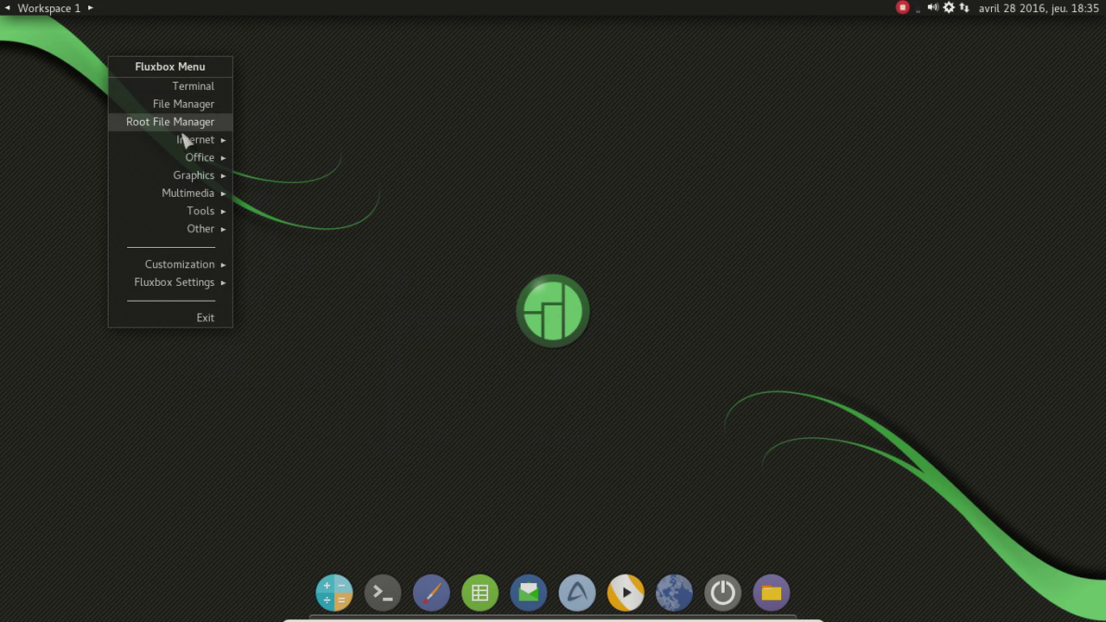
{"action": "mouse_move", "coordinate": [190, 140]}
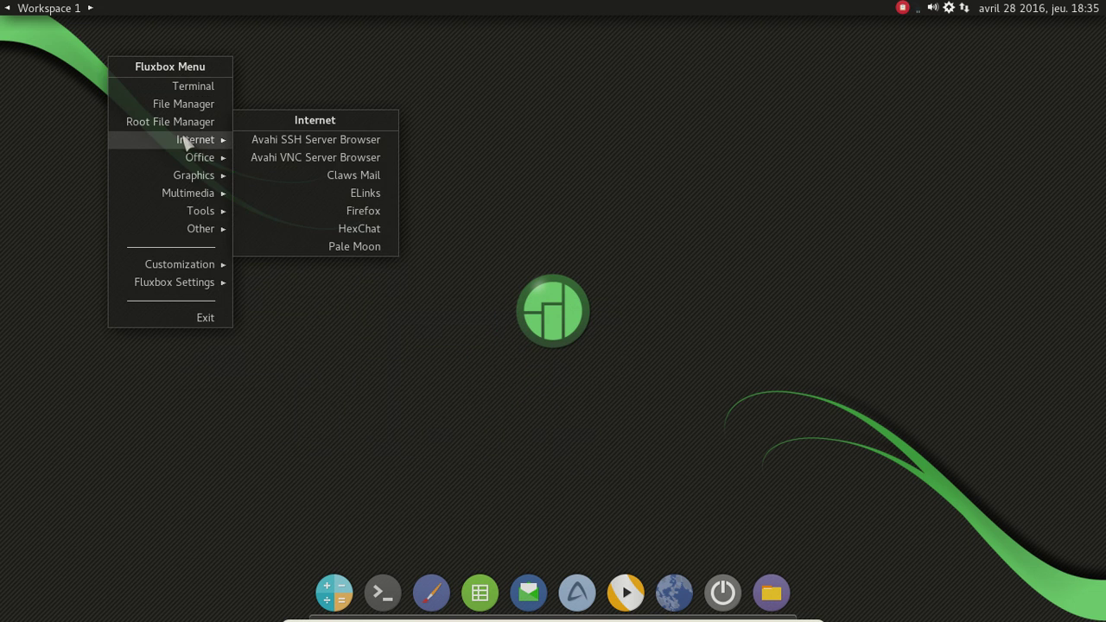
{"action": "left_click", "coordinate": [336, 217]}
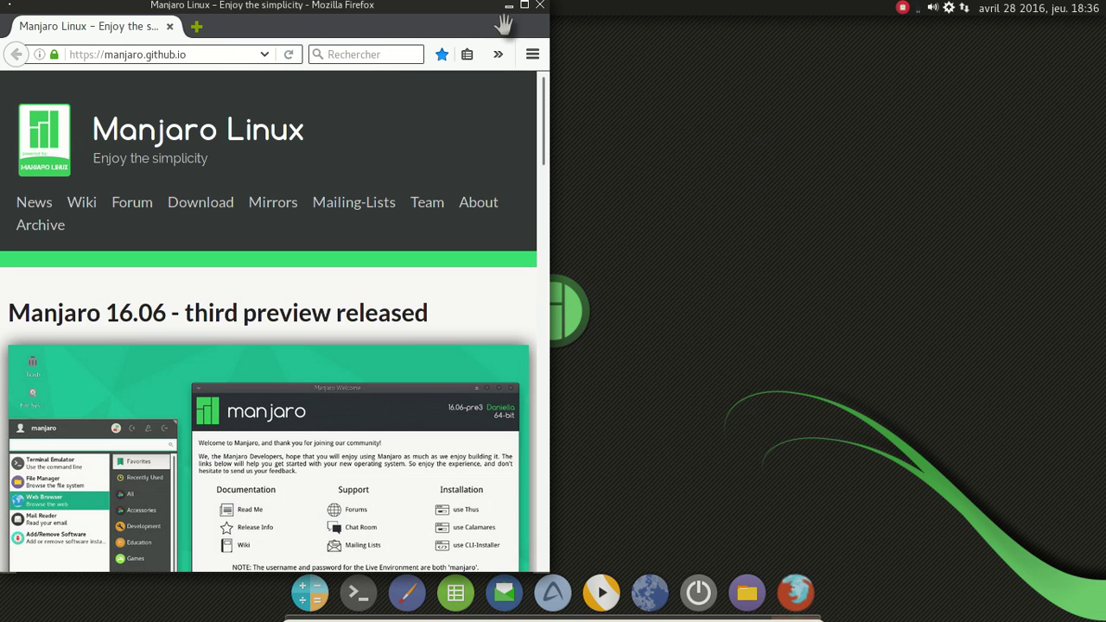
- Widen the Firefox window and reposition it on the desktop so its title bar sits just below the desktop toolbar
{"action": "left_click_drag", "start_coordinate": [397, 29], "coordinate": [569, 29]}
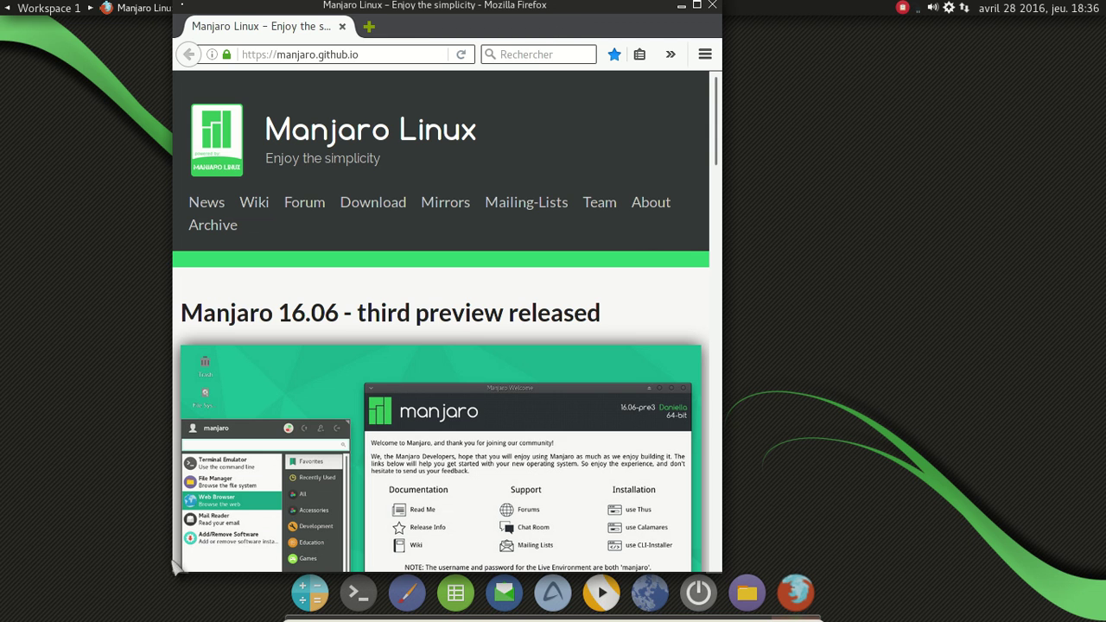
{"action": "left_click_drag", "start_coordinate": [161, 572], "coordinate": [25, 574]}
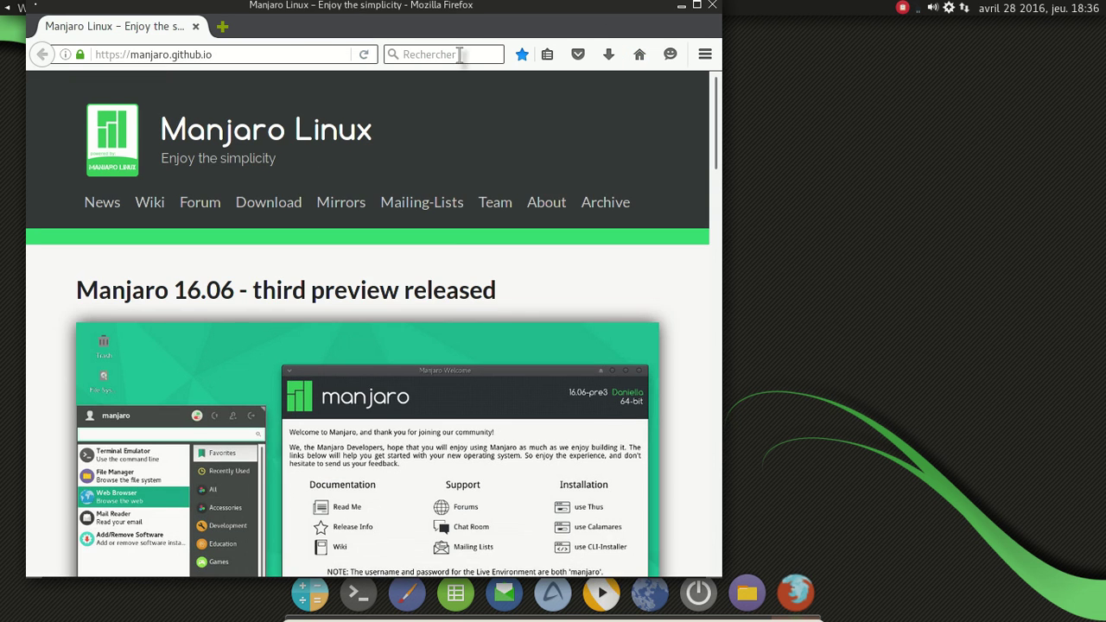
{"action": "left_click_drag", "start_coordinate": [454, 7], "coordinate": [597, 13]}
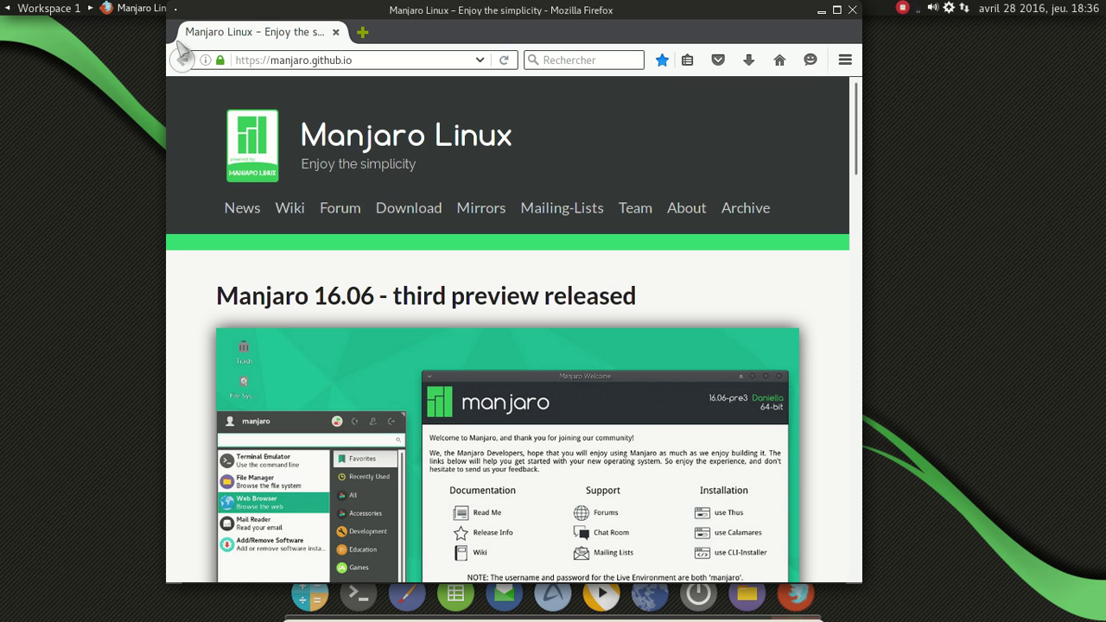
{"action": "left_click_drag", "start_coordinate": [512, 12], "coordinate": [542, 43]}
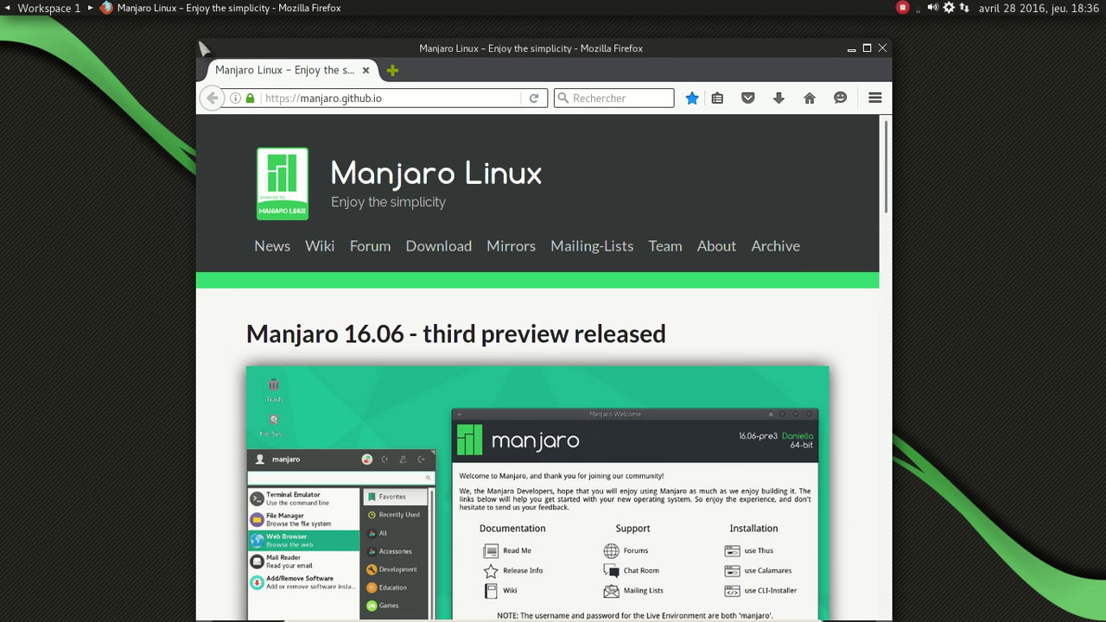
{"action": "left_click_drag", "start_coordinate": [415, 48], "coordinate": [401, 25]}
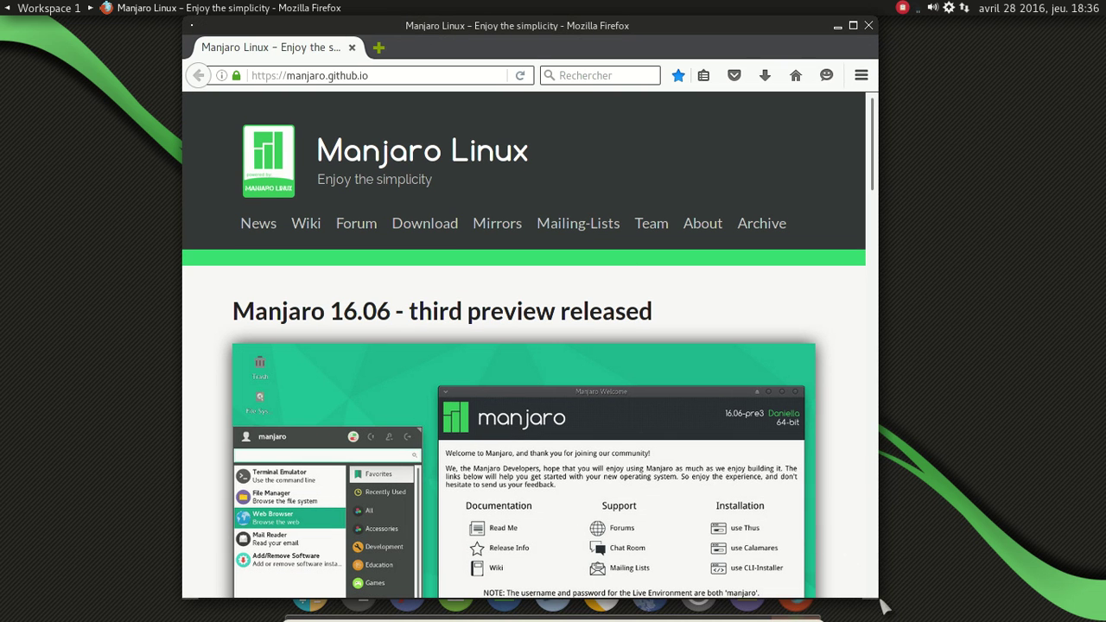
{"action": "left_click_drag", "start_coordinate": [186, 595], "coordinate": [44, 590]}
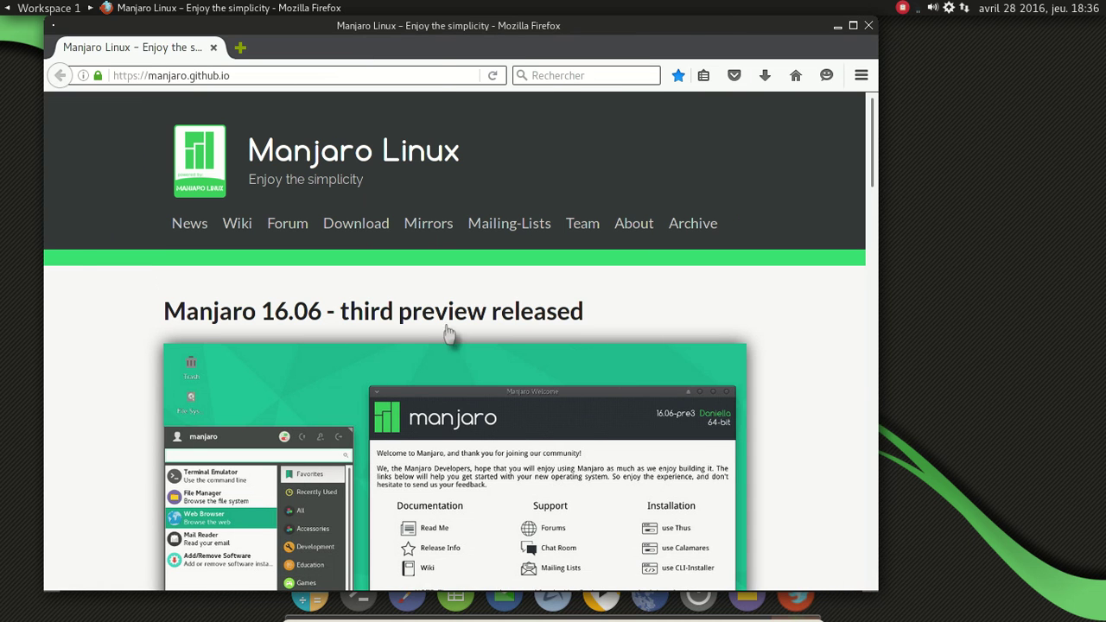
{"action": "left_click_drag", "start_coordinate": [491, 25], "coordinate": [537, 28]}
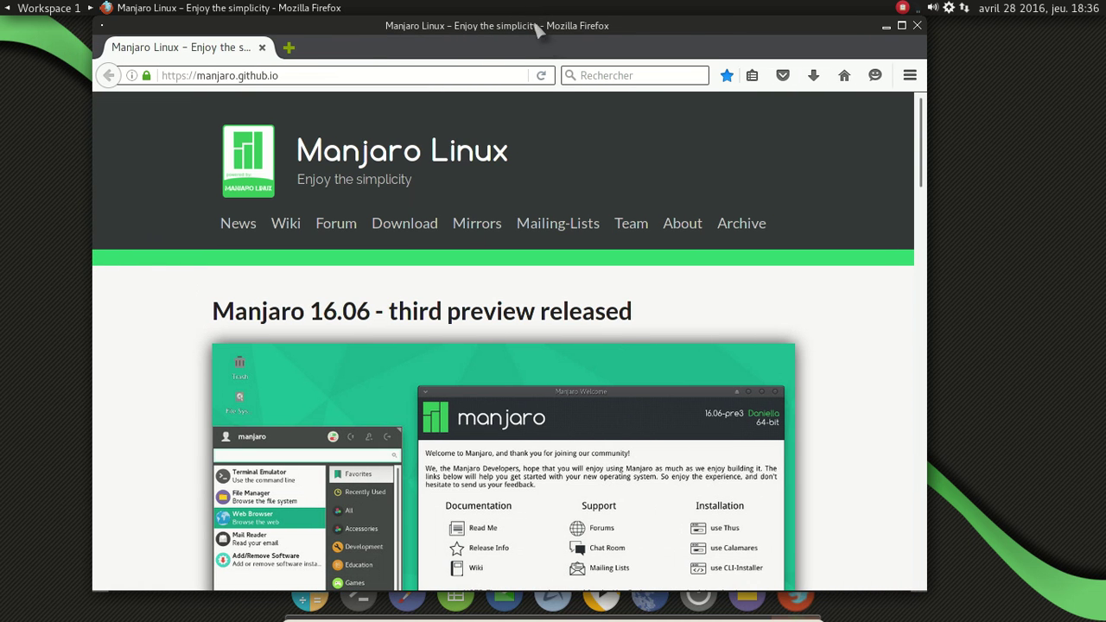
- Show Firefox's menu bar and look through its French menus
{"action": "right_click", "coordinate": [560, 86]}
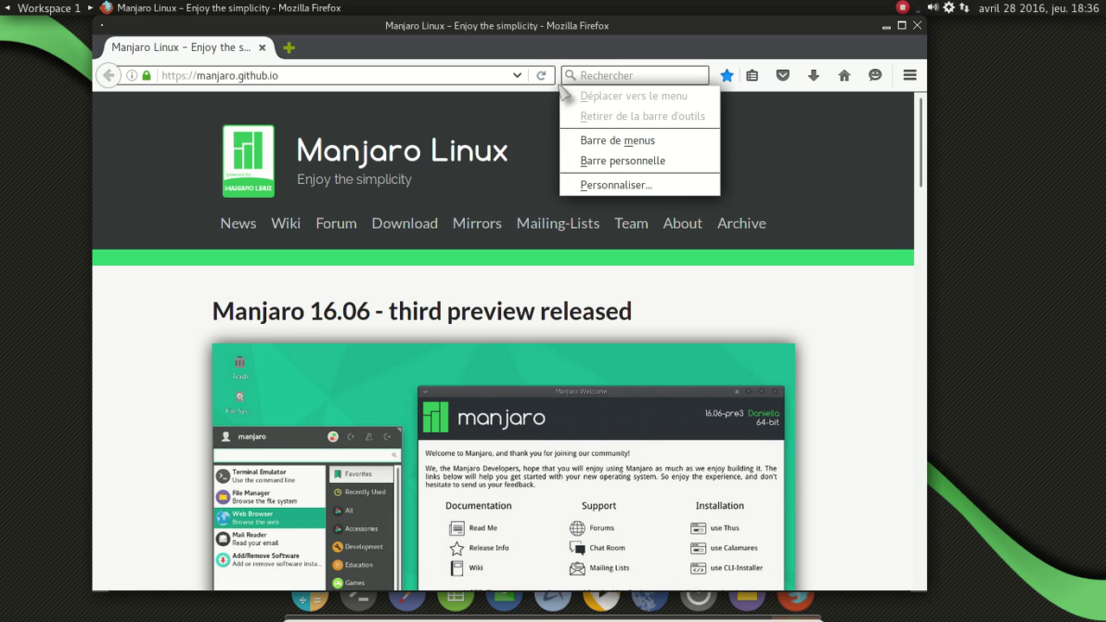
{"action": "left_click", "coordinate": [593, 144]}
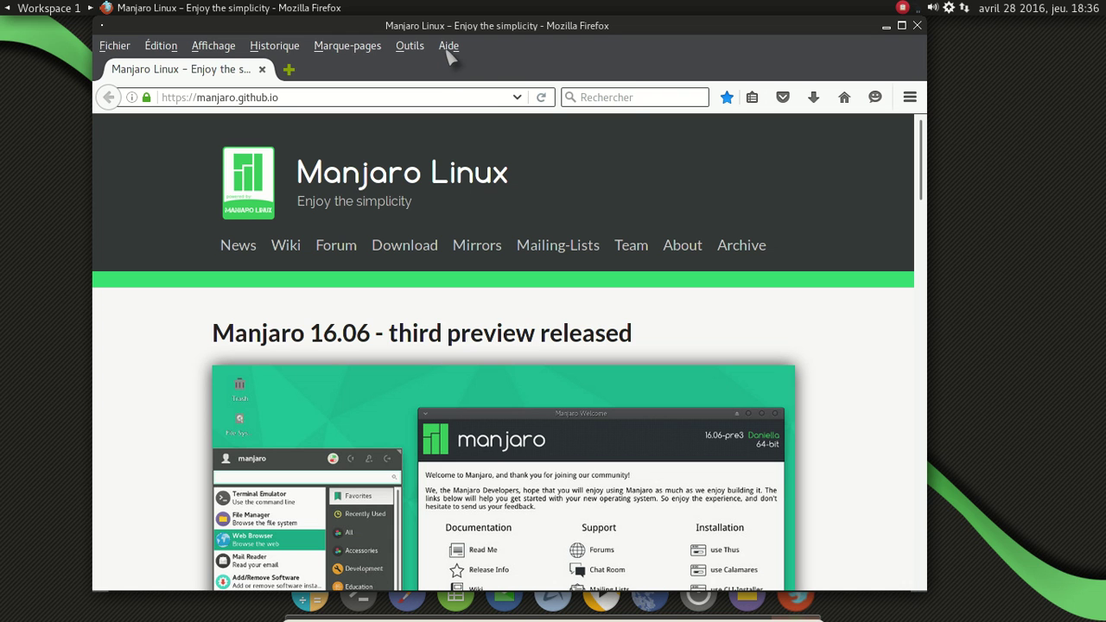
{"action": "left_click", "coordinate": [448, 47]}
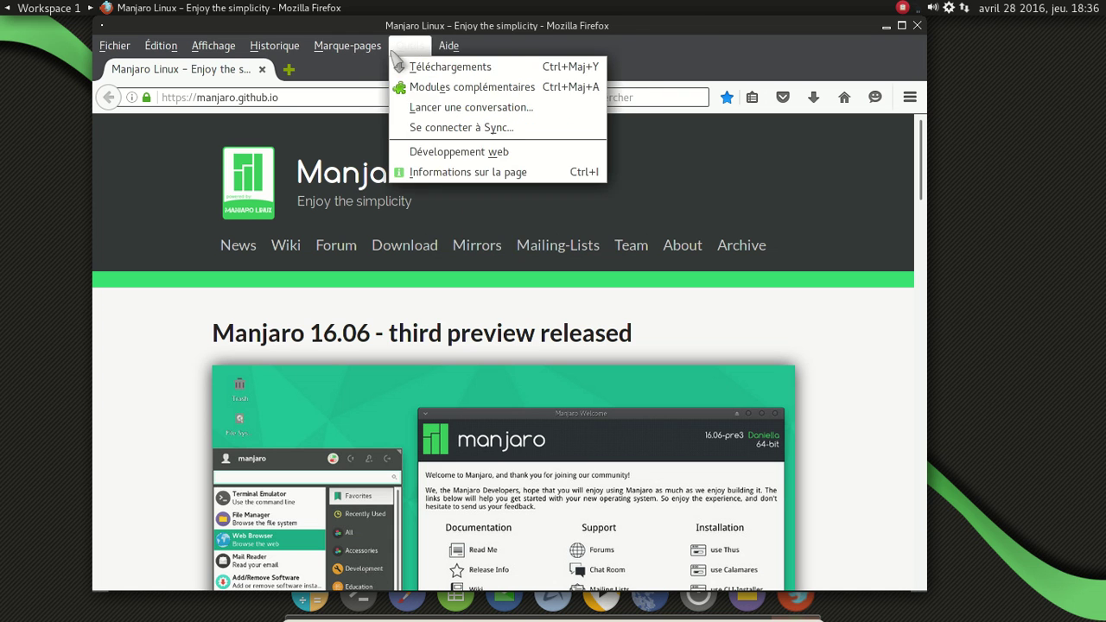
{"action": "mouse_move", "coordinate": [386, 53]}
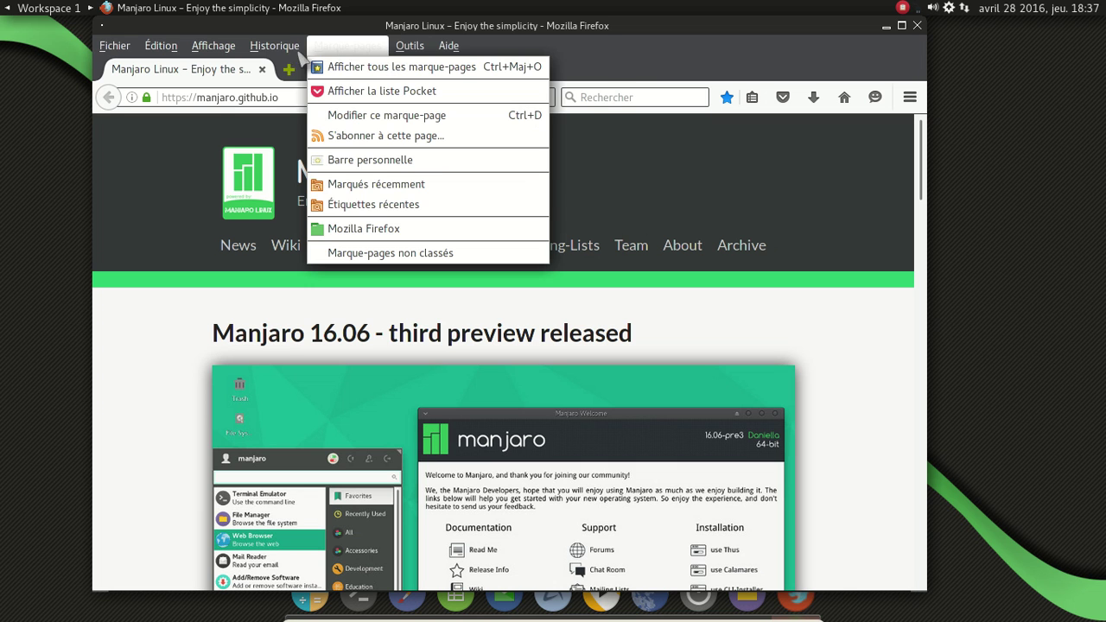
{"action": "mouse_move", "coordinate": [195, 54]}
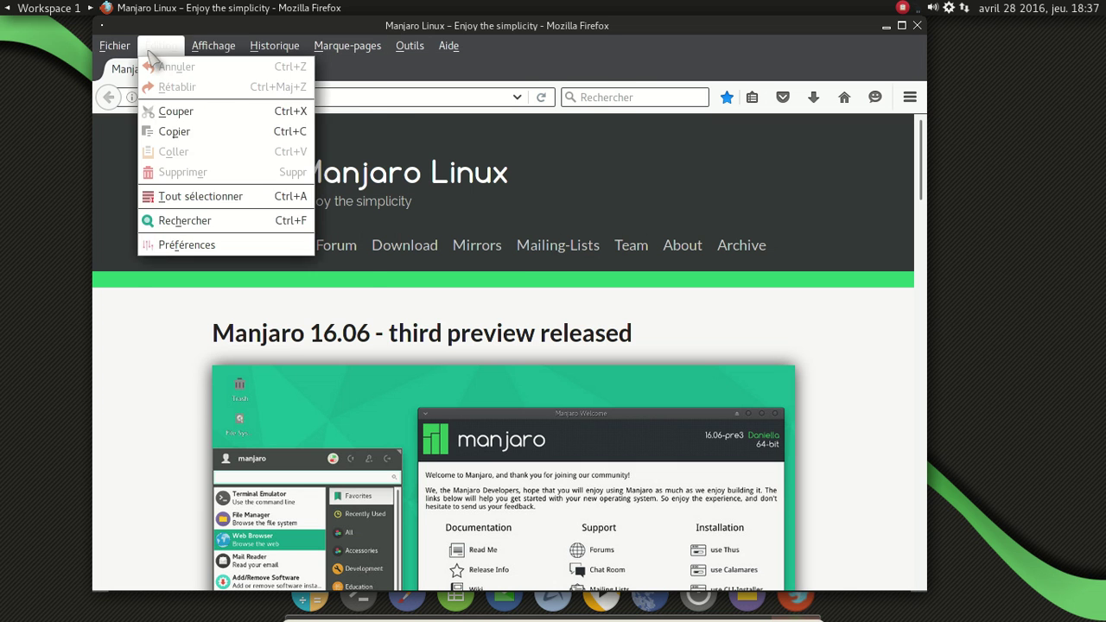
{"action": "left_click", "coordinate": [86, 51]}
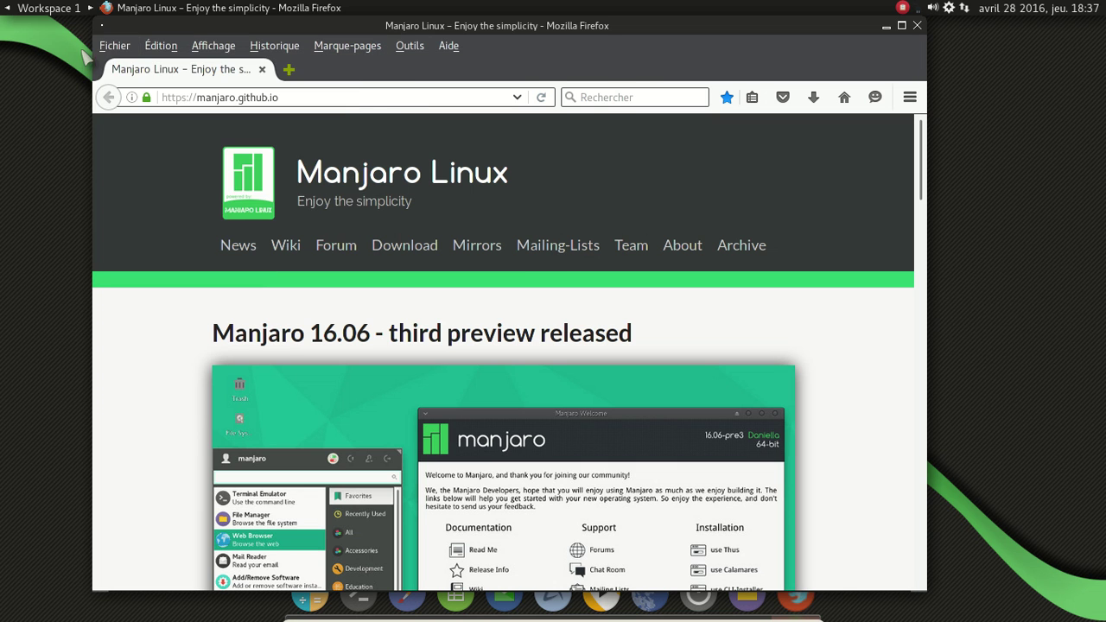
- Close Firefox and relaunch it from the desktop's Internet applications
{"action": "left_click", "coordinate": [917, 25]}
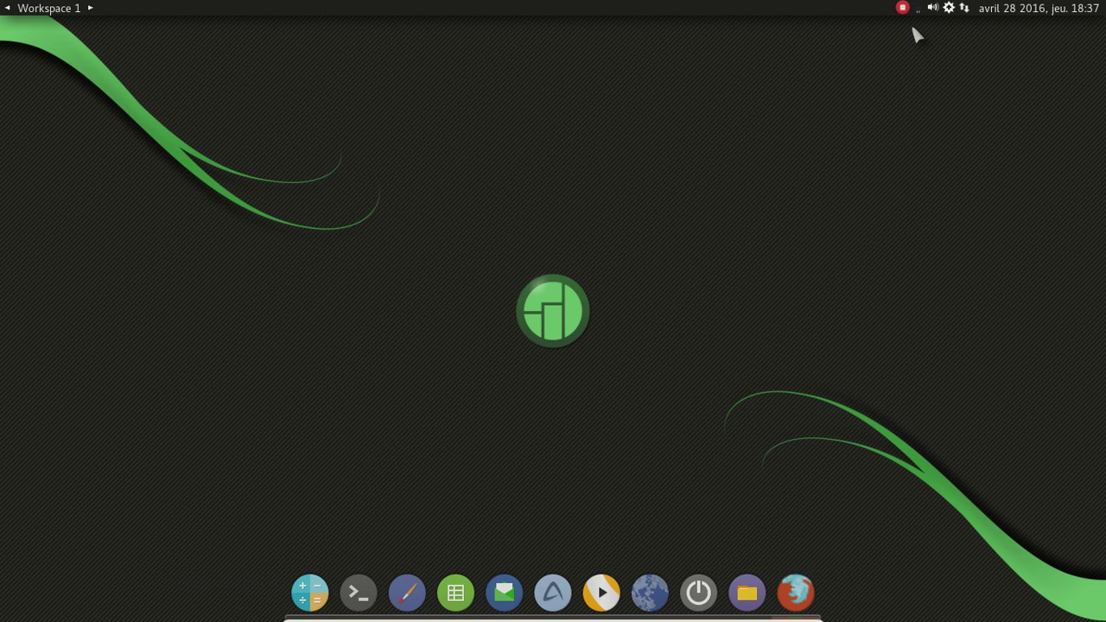
{"action": "right_click", "coordinate": [297, 94]}
{"action": "mouse_move", "coordinate": [322, 178]}
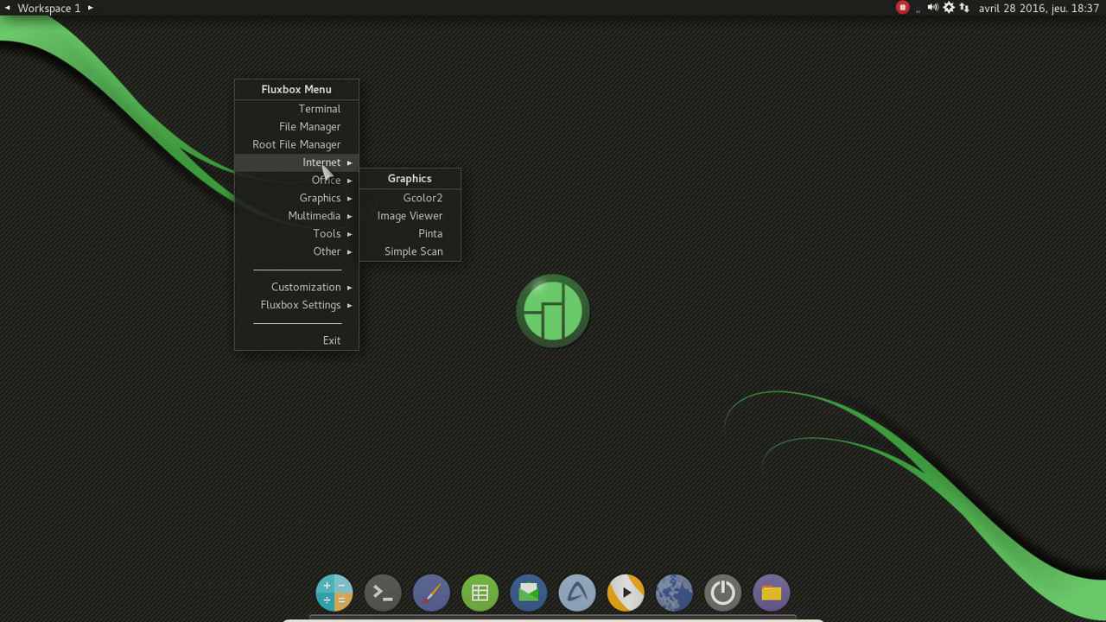
{"action": "left_click", "coordinate": [500, 235]}
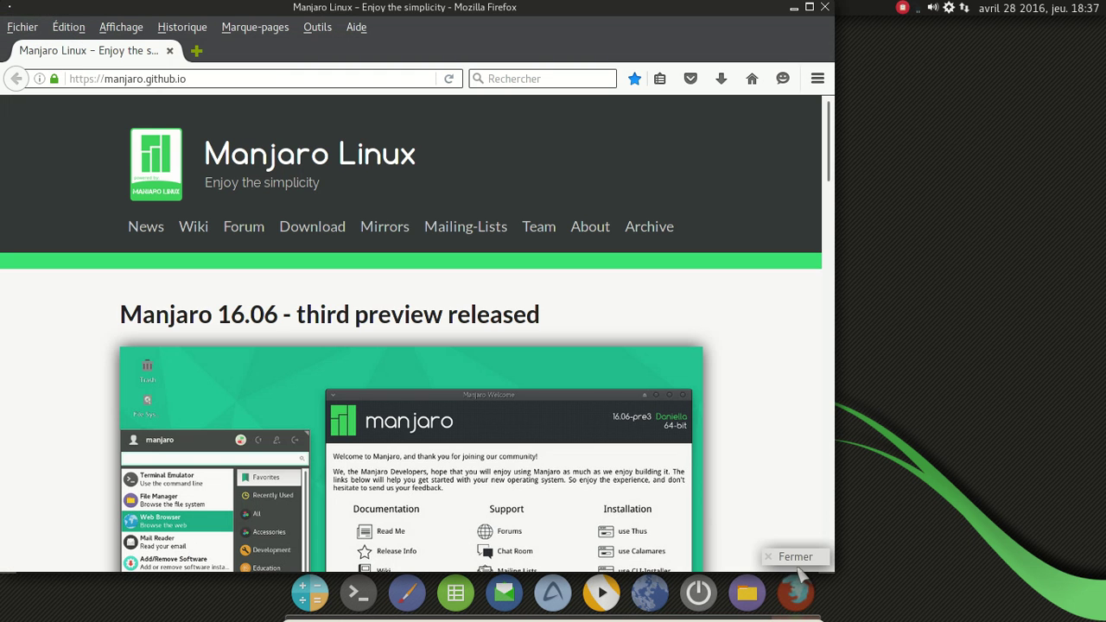
- Minimize Firefox and move its dock icon to between the media player and the globe web browser icons
{"action": "left_click", "coordinate": [795, 8]}
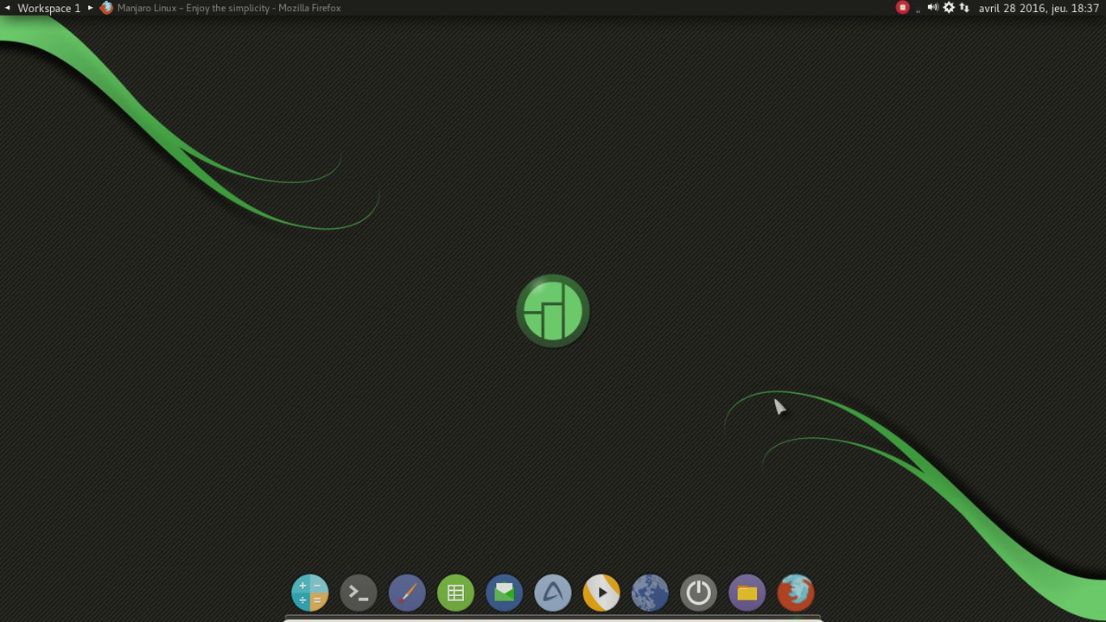
{"action": "left_click_drag", "start_coordinate": [804, 591], "coordinate": [649, 595]}
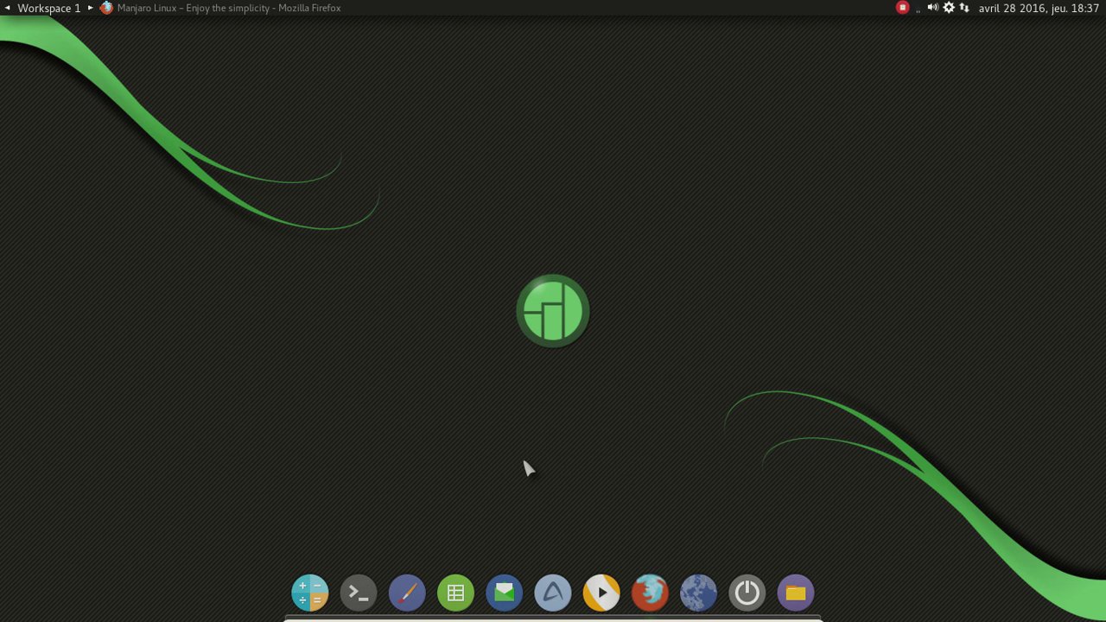
{"action": "left_click", "coordinate": [653, 609]}
- Look through the desktop's application categories and launch Mousepad from the Accessories tools
{"action": "right_click", "coordinate": [211, 119]}
{"action": "mouse_move", "coordinate": [259, 316]}
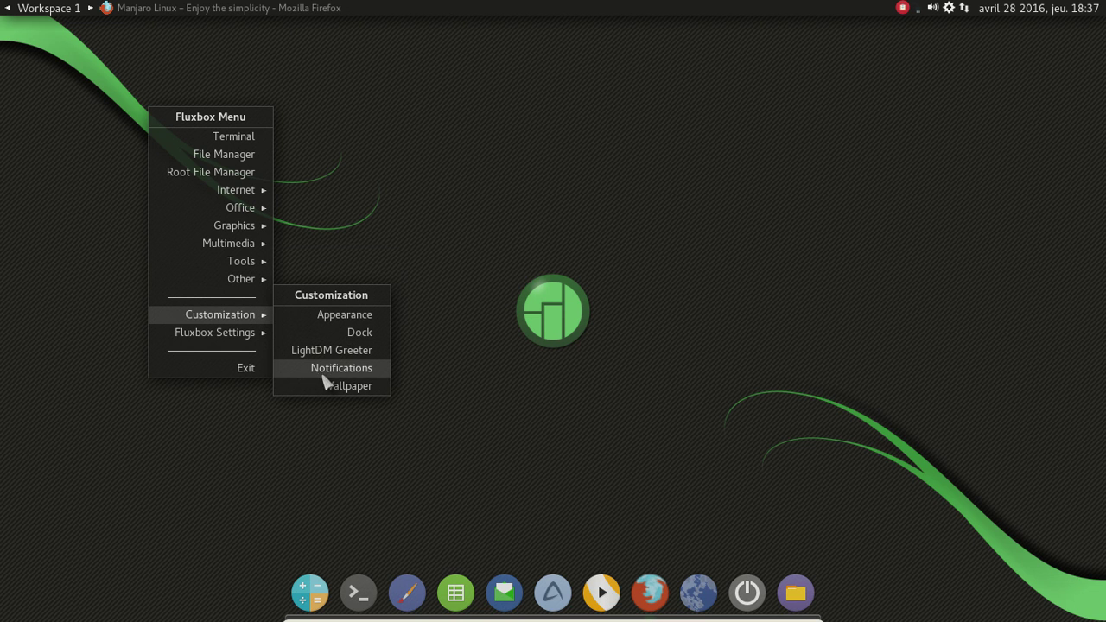
{"action": "mouse_move", "coordinate": [223, 335]}
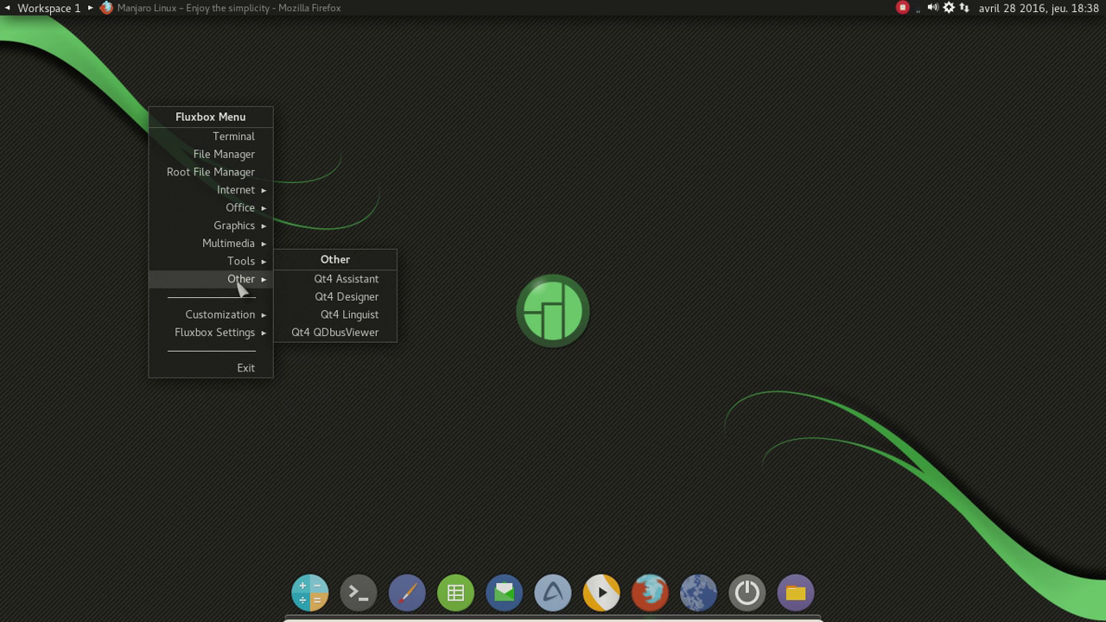
{"action": "mouse_move", "coordinate": [237, 265]}
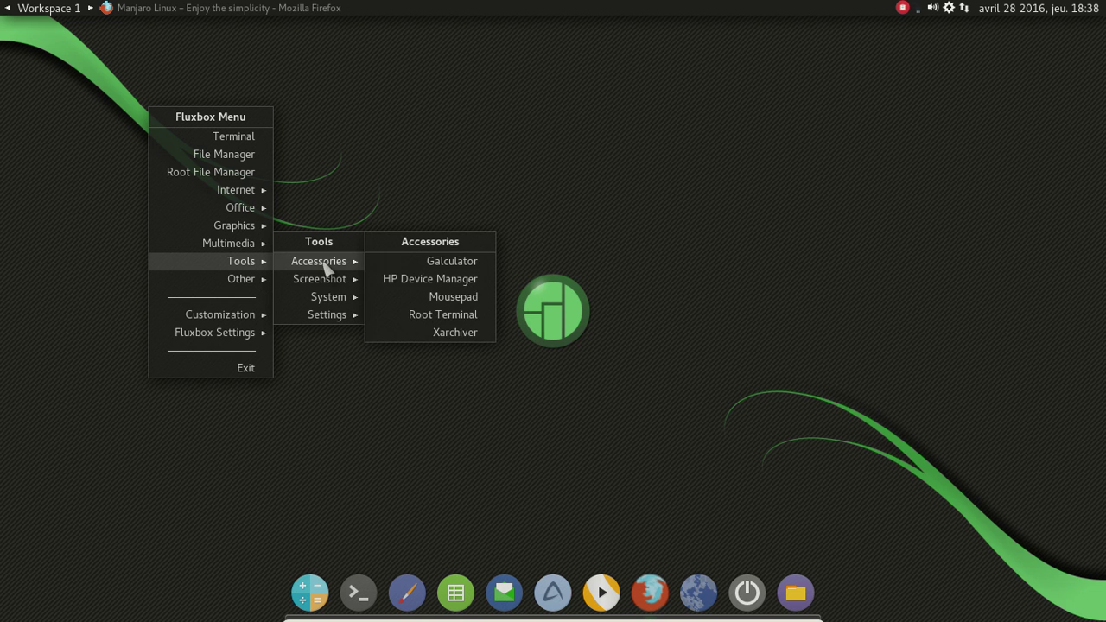
{"action": "mouse_move", "coordinate": [329, 274]}
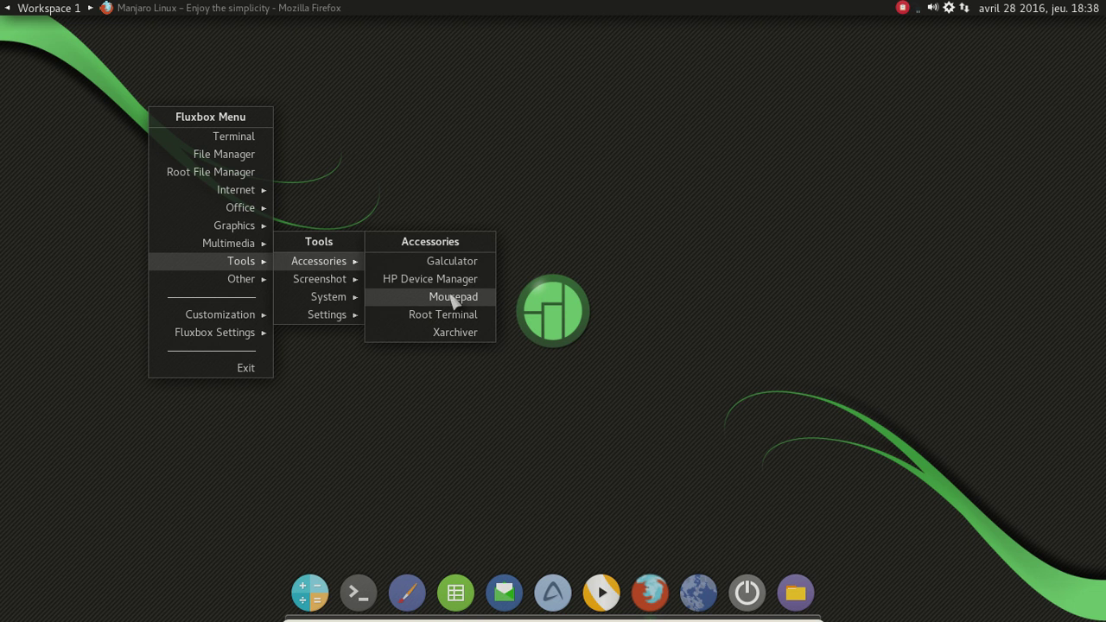
{"action": "left_click", "coordinate": [450, 299]}
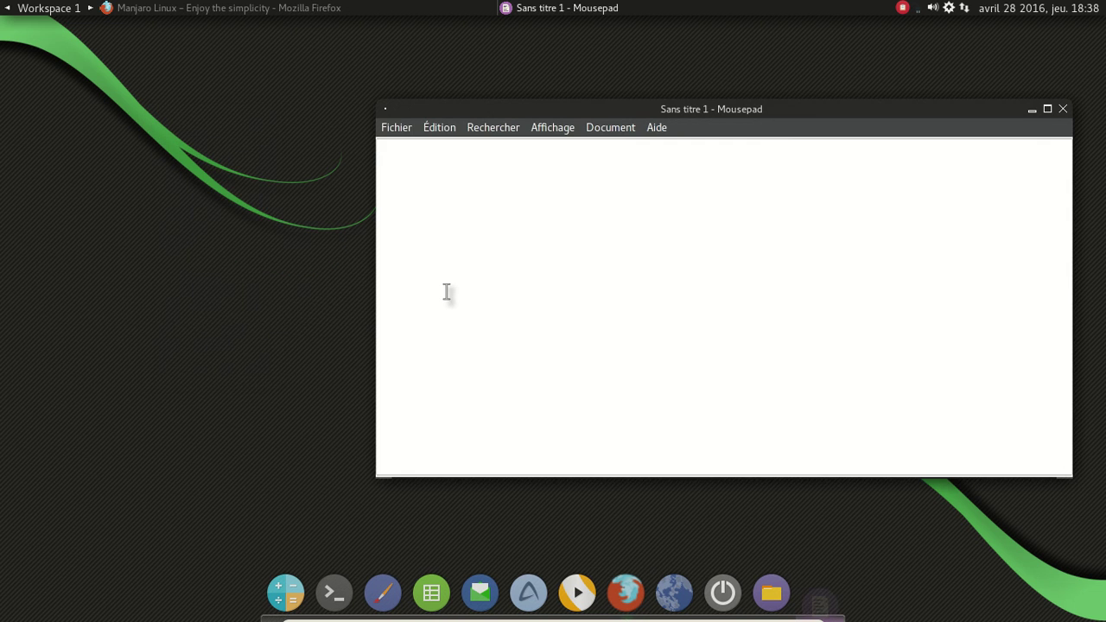
- Check the dock options of the Mousepad icon, and close the Mousepad and Firefox windows
{"action": "right_click", "coordinate": [825, 586]}
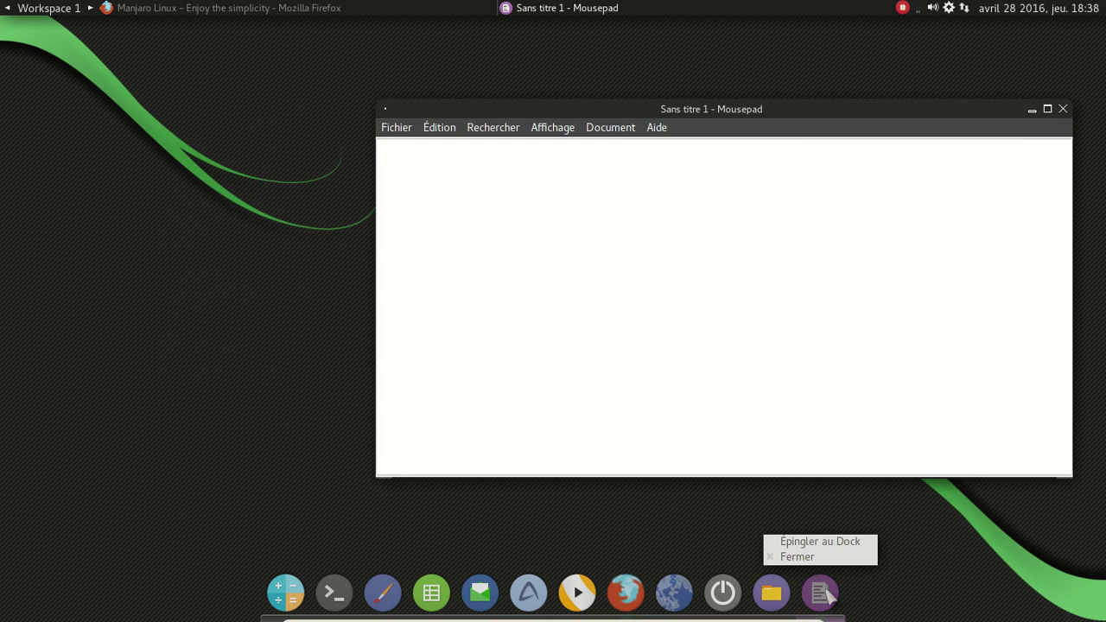
{"action": "left_click", "coordinate": [662, 501]}
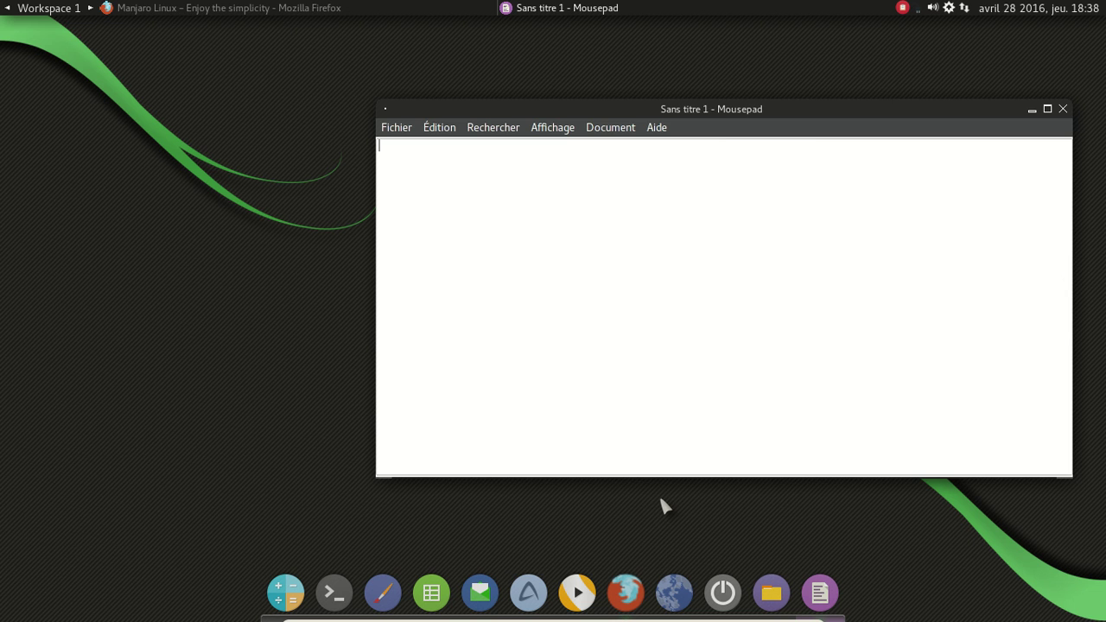
{"action": "left_click", "coordinate": [1063, 109]}
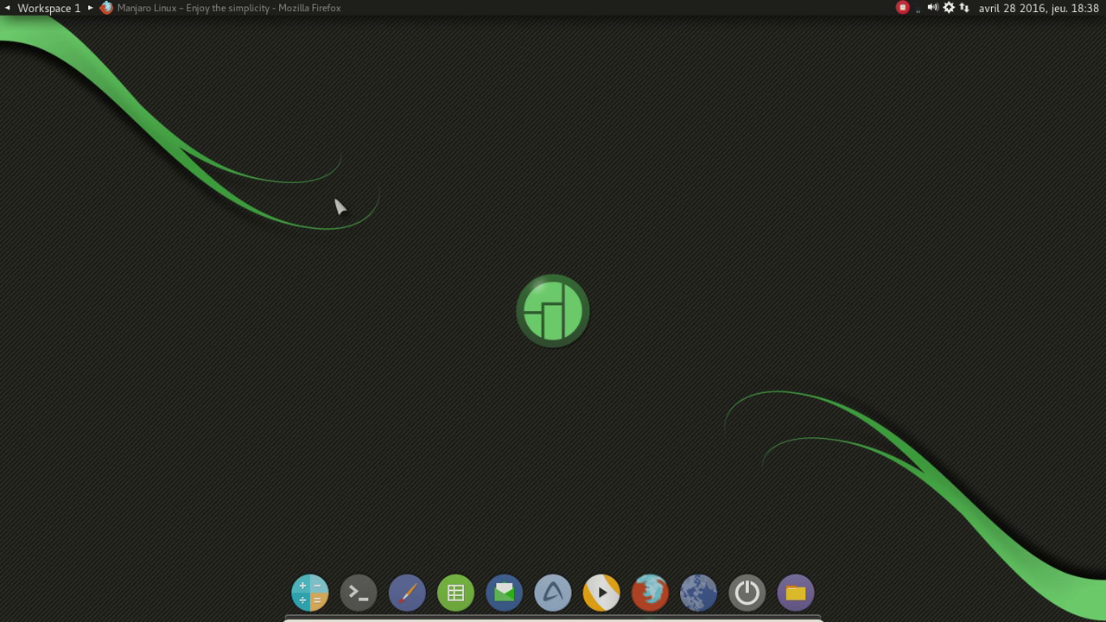
{"action": "left_click", "coordinate": [241, 9]}
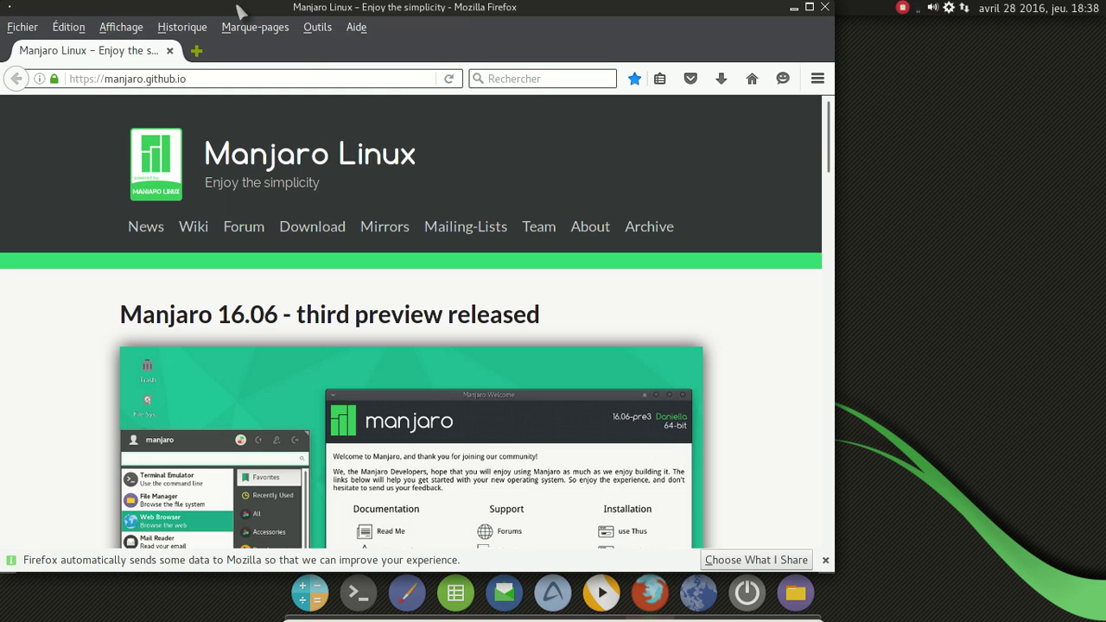
{"action": "left_click", "coordinate": [825, 7]}
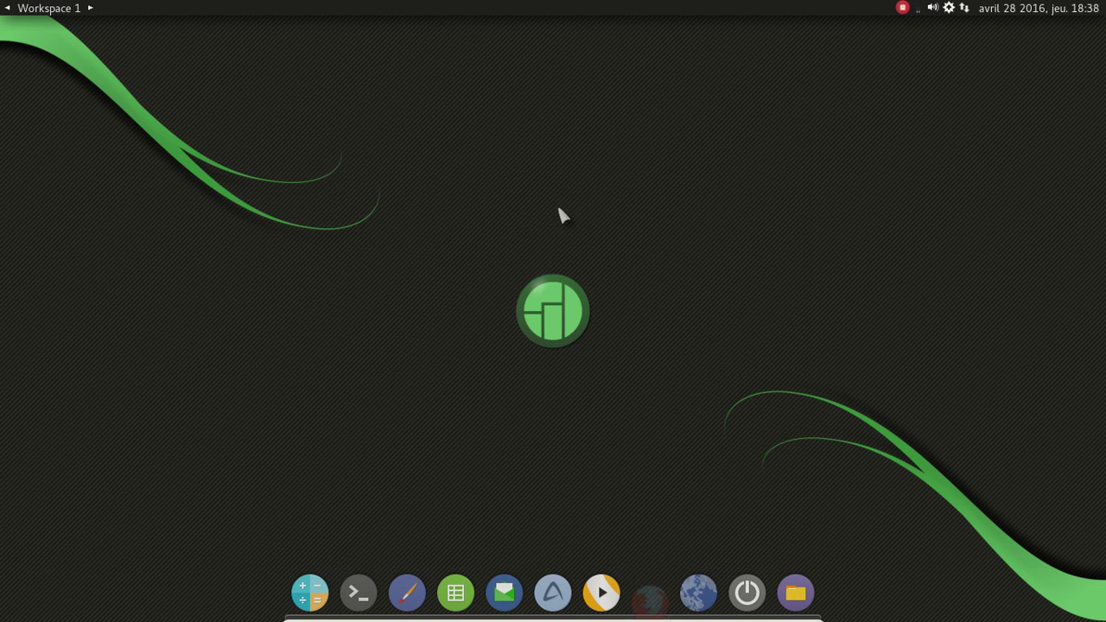
- Launch the LXMusic simple music player from the desktop's Multimedia applications
{"action": "right_click", "coordinate": [298, 95]}
{"action": "mouse_move", "coordinate": [325, 190]}
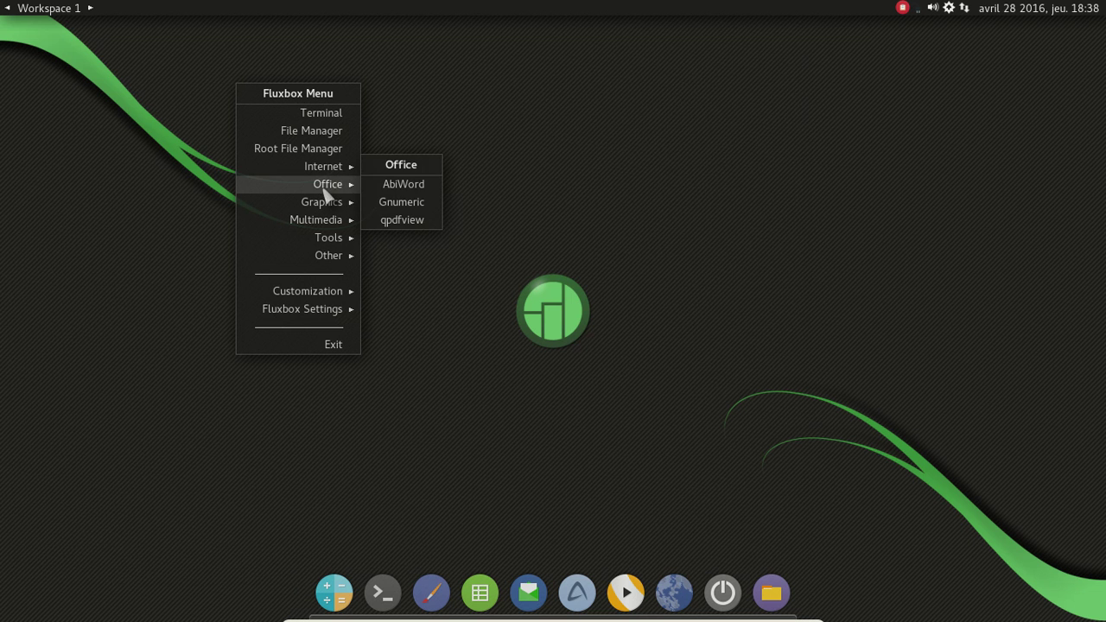
{"action": "mouse_move", "coordinate": [353, 294]}
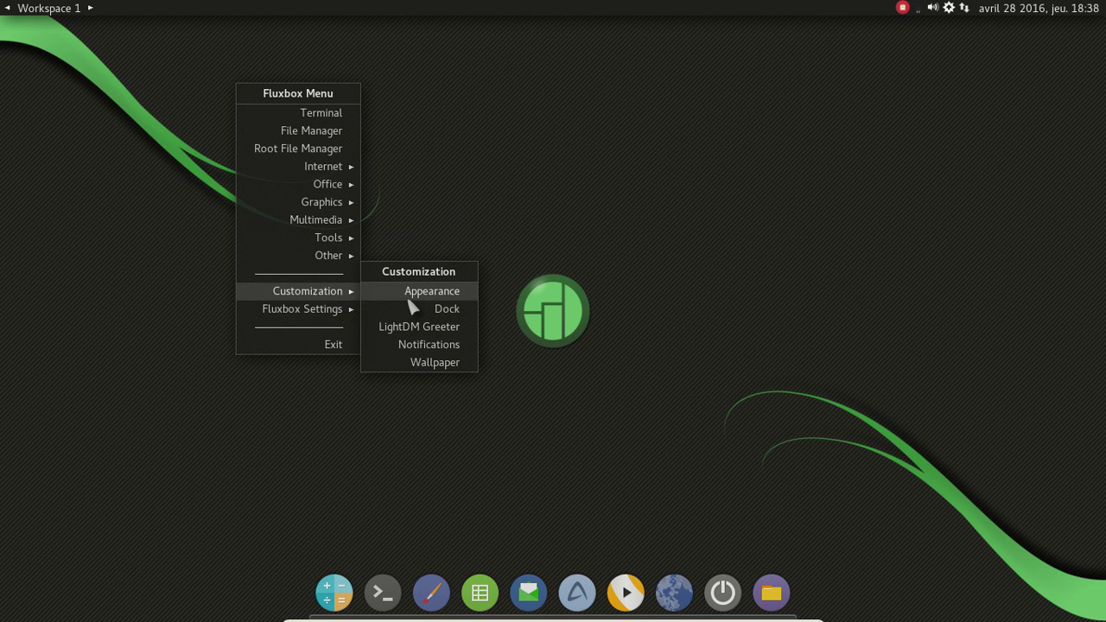
{"action": "mouse_move", "coordinate": [321, 313]}
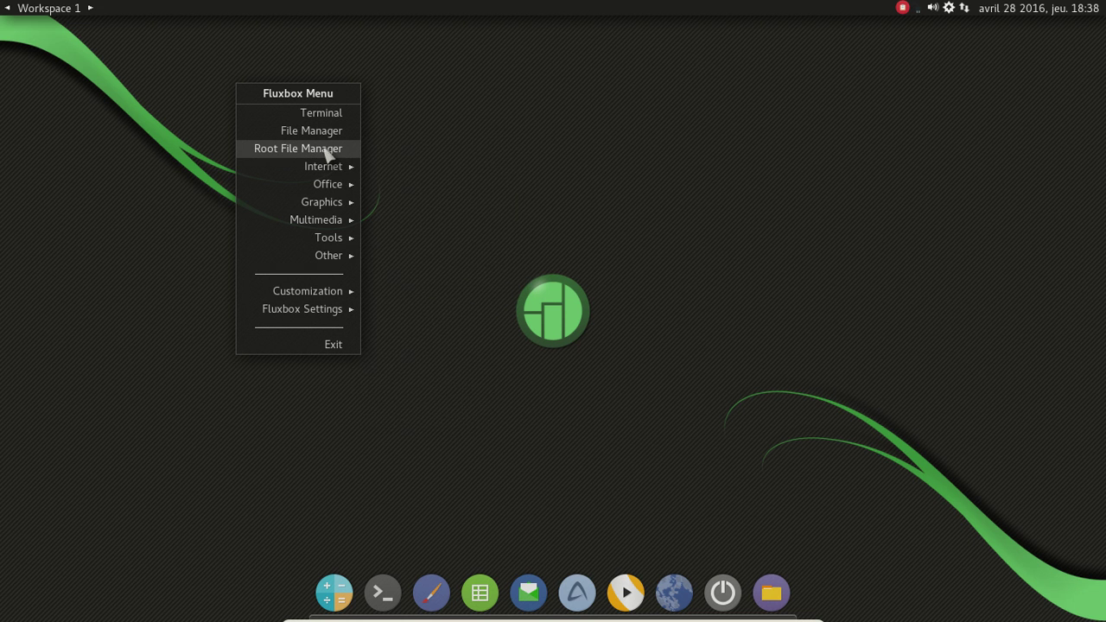
{"action": "mouse_move", "coordinate": [346, 221]}
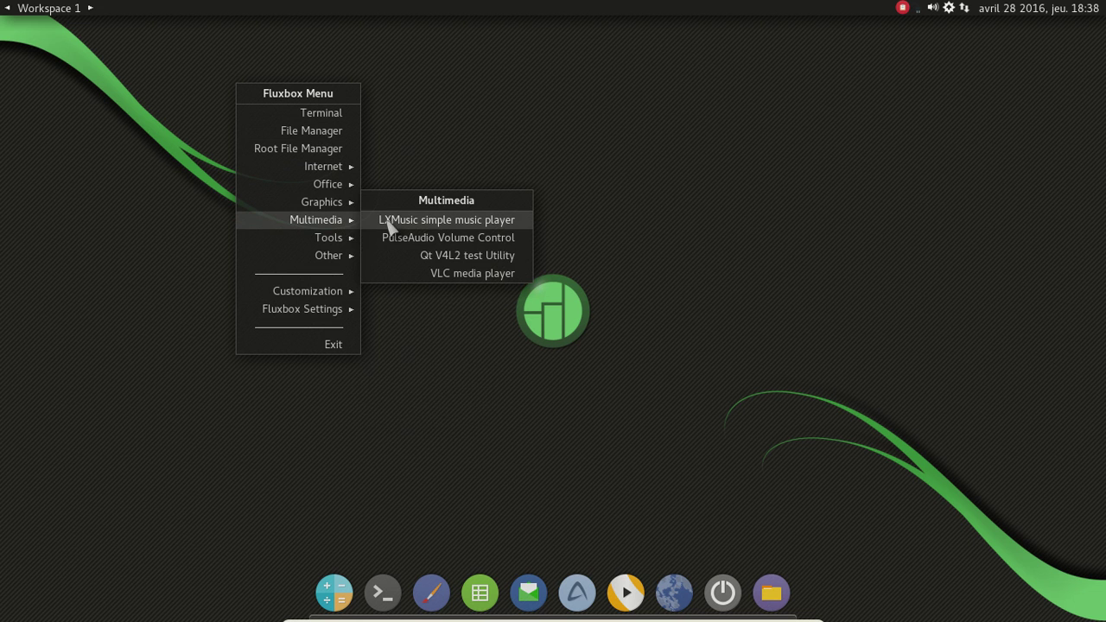
{"action": "left_click", "coordinate": [433, 222]}
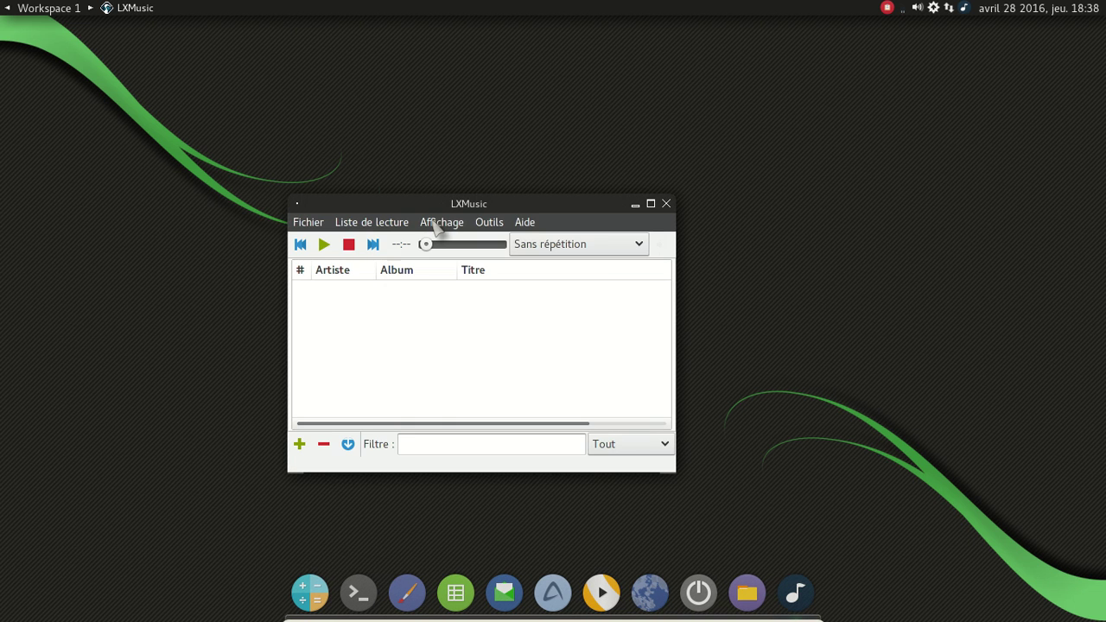
- View LXMusic's version information and close the player
{"action": "left_click", "coordinate": [526, 223]}
{"action": "left_click", "coordinate": [545, 242]}
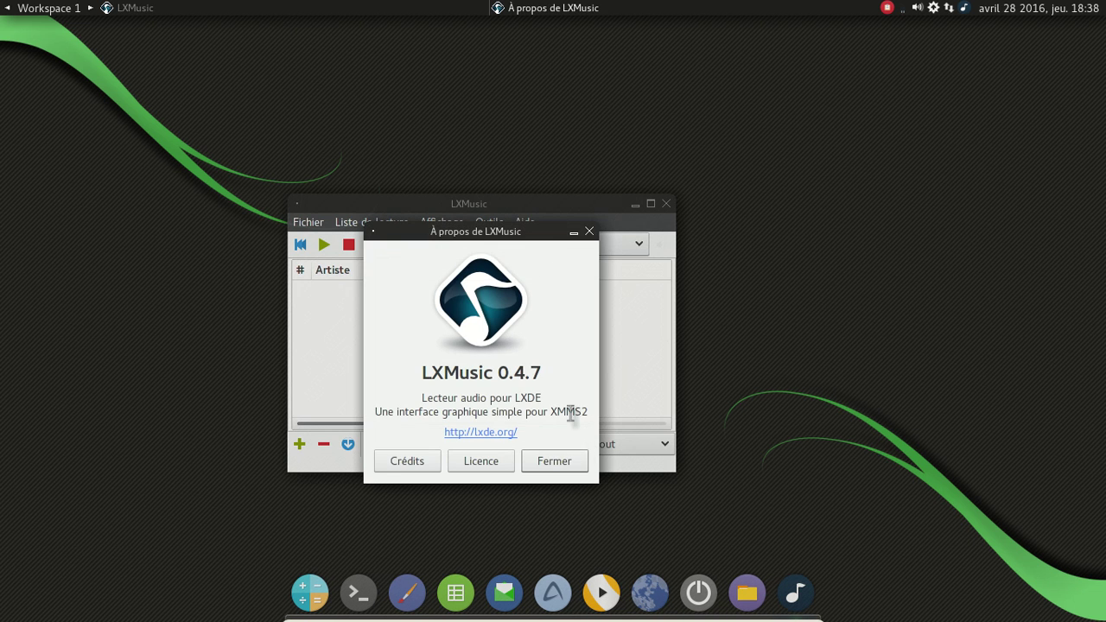
{"action": "left_click", "coordinate": [554, 460]}
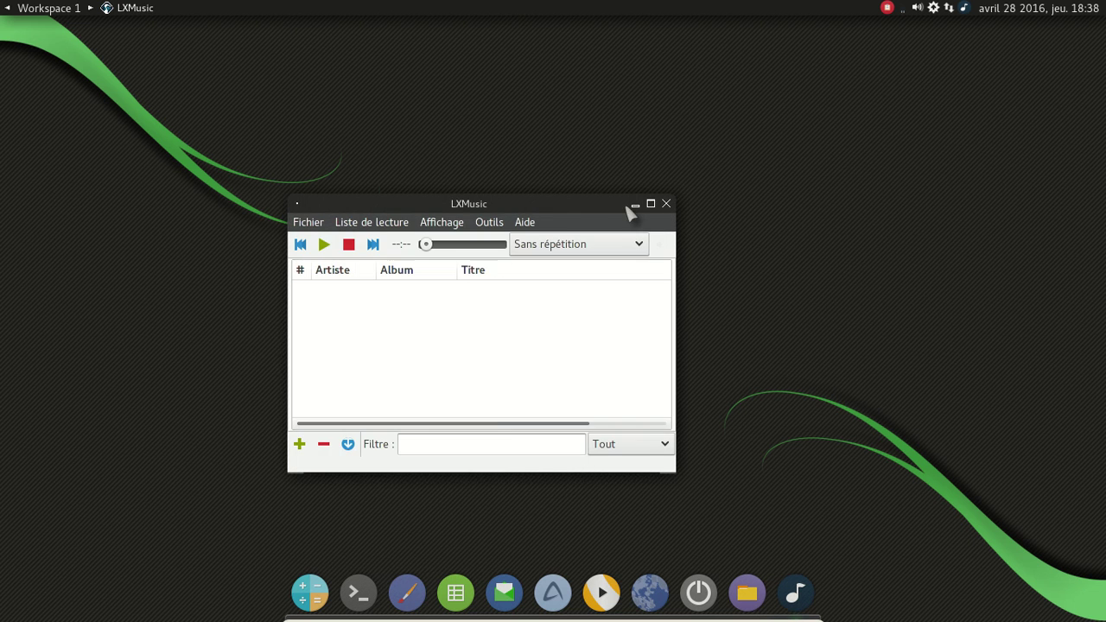
{"action": "left_click", "coordinate": [666, 204]}
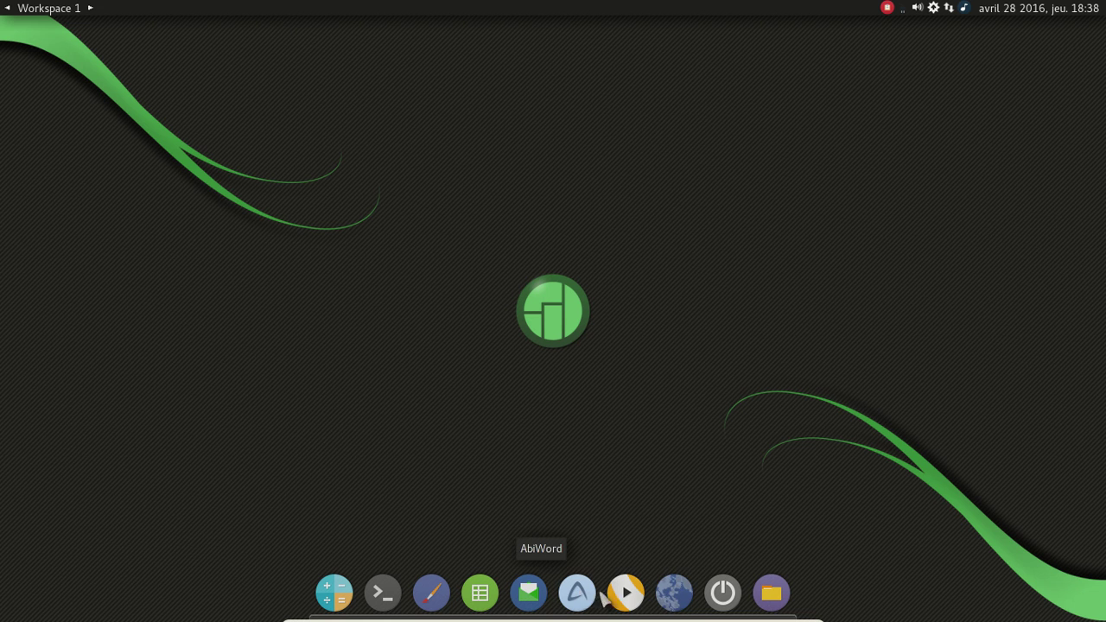
- Check the dock options of the globe web browser icon
{"action": "right_click", "coordinate": [676, 596]}
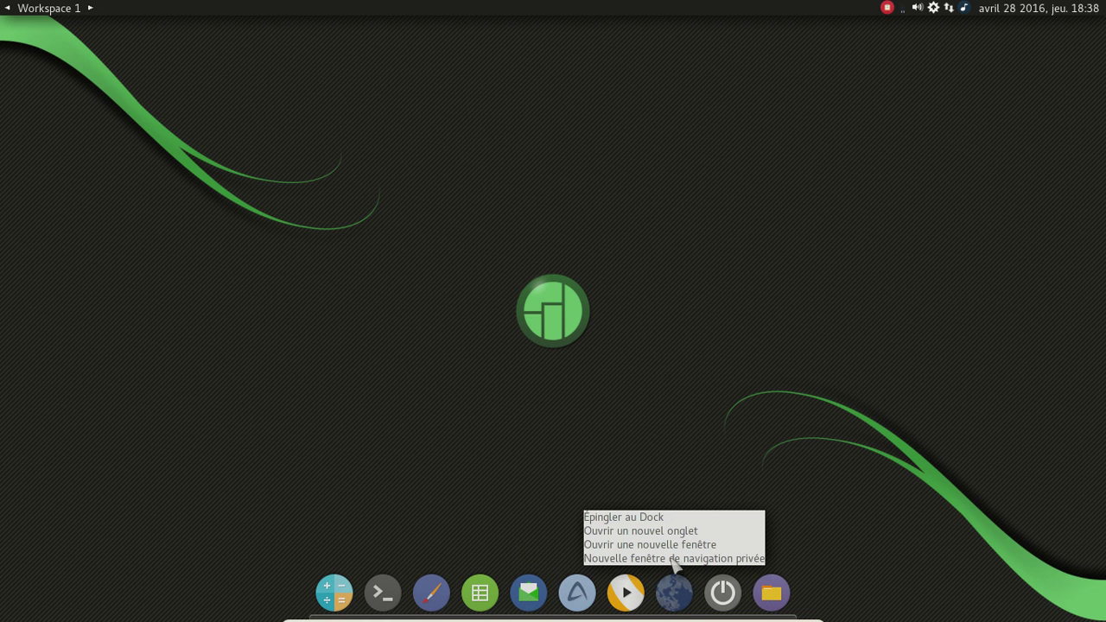
{"action": "left_click", "coordinate": [464, 452]}
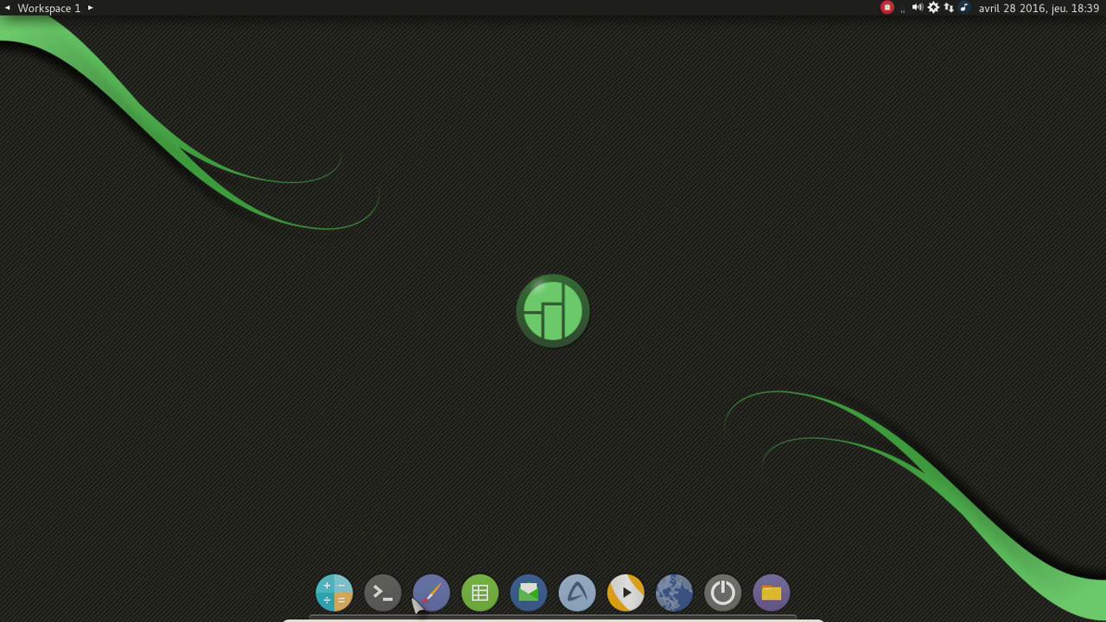
- Open Gnumeric and AbiWord from the dock, view AbiWord's version information, and close both applications
{"action": "left_click", "coordinate": [482, 593]}
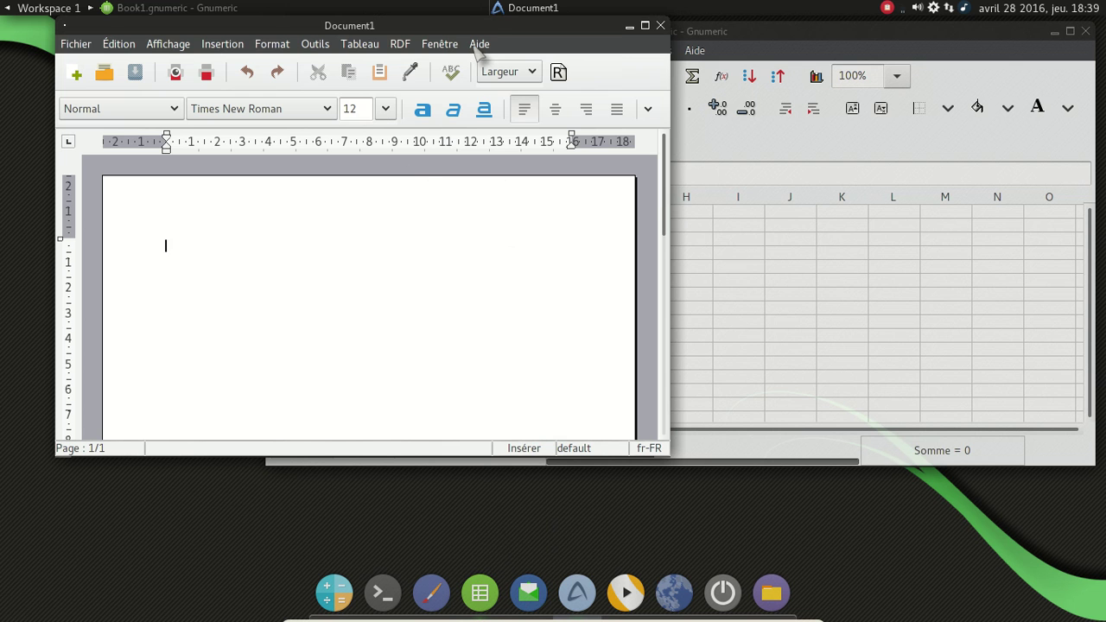
{"action": "left_click", "coordinate": [475, 45]}
{"action": "left_click", "coordinate": [529, 193]}
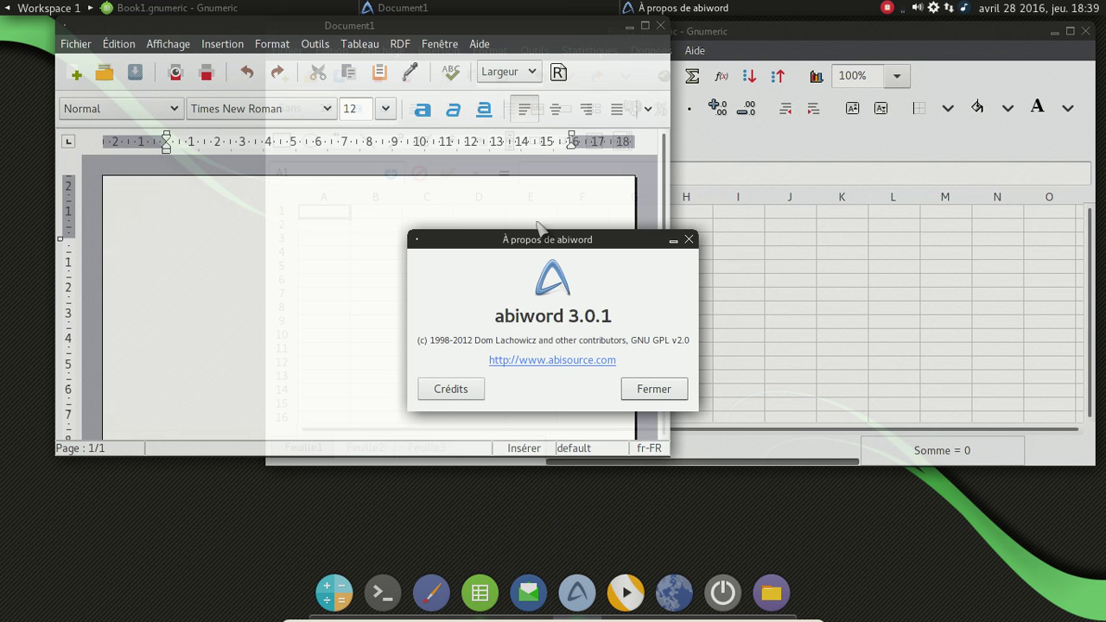
{"action": "left_click", "coordinate": [655, 389]}
{"action": "left_click", "coordinate": [661, 25]}
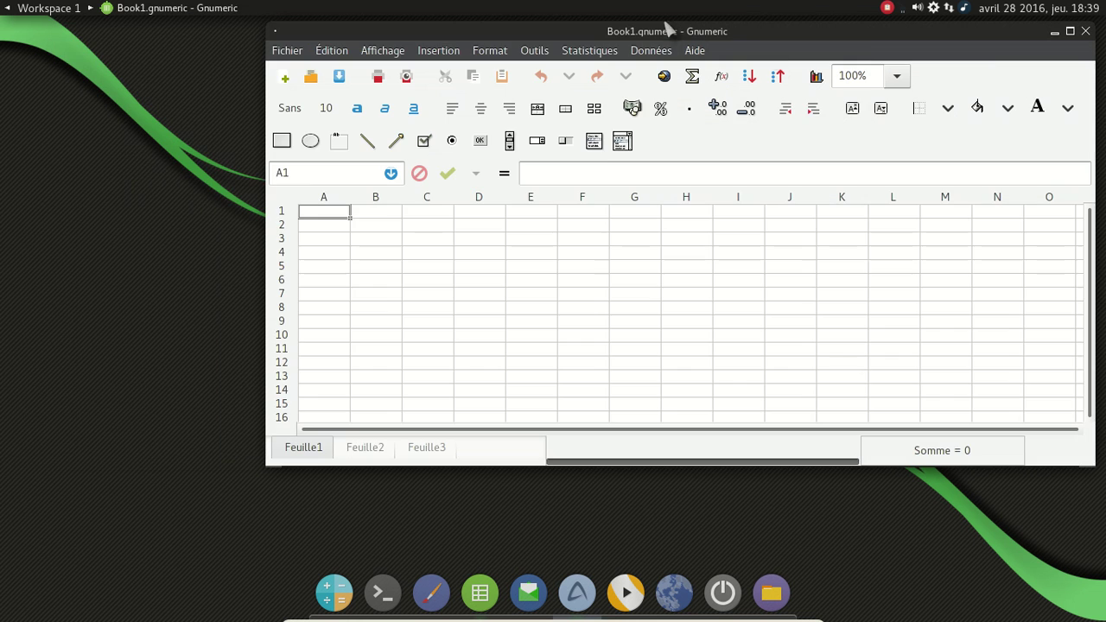
{"action": "left_click", "coordinate": [1085, 31]}
- Open the calculator from the dock and close it again
{"action": "left_click", "coordinate": [335, 593]}
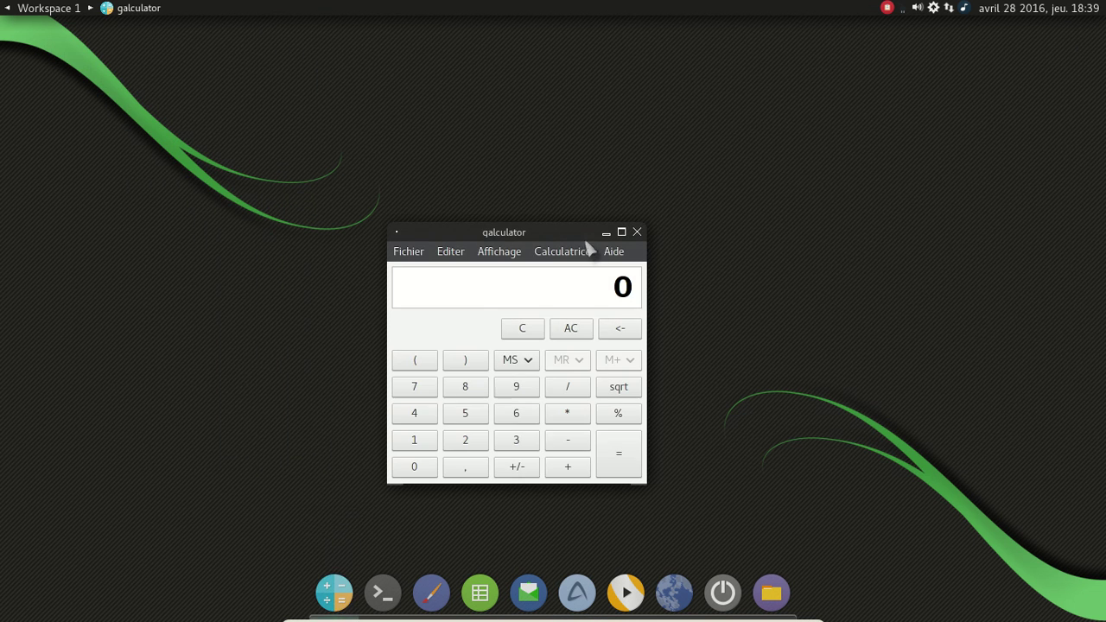
{"action": "left_click", "coordinate": [638, 233]}
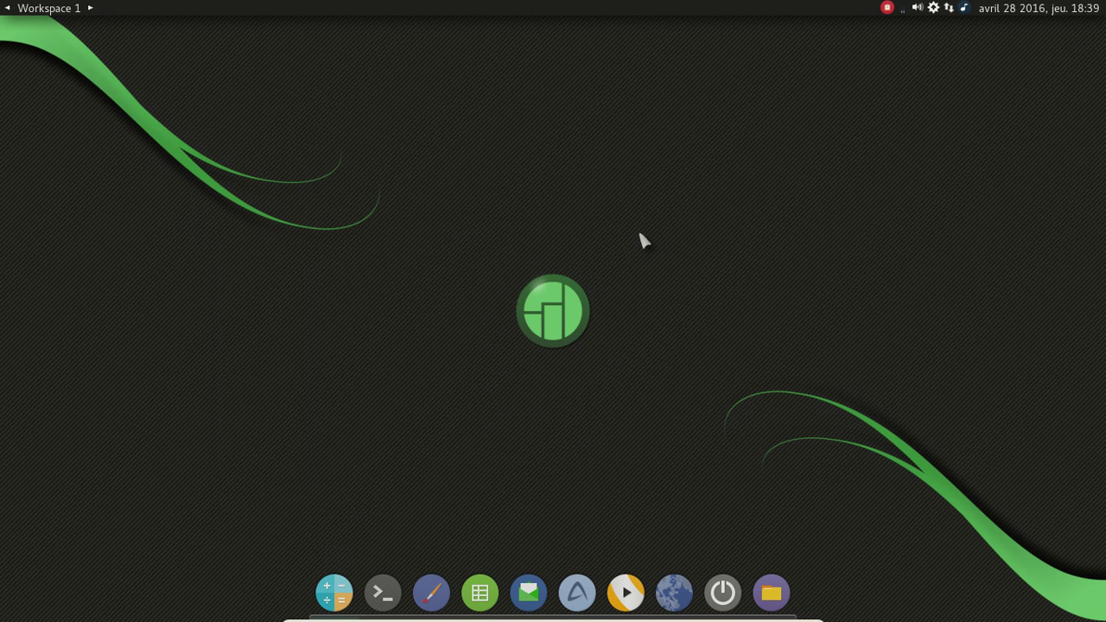
- Launch Firewall Configuration from the desktop's Settings tools, authenticating with the account password
{"action": "right_click", "coordinate": [303, 124]}
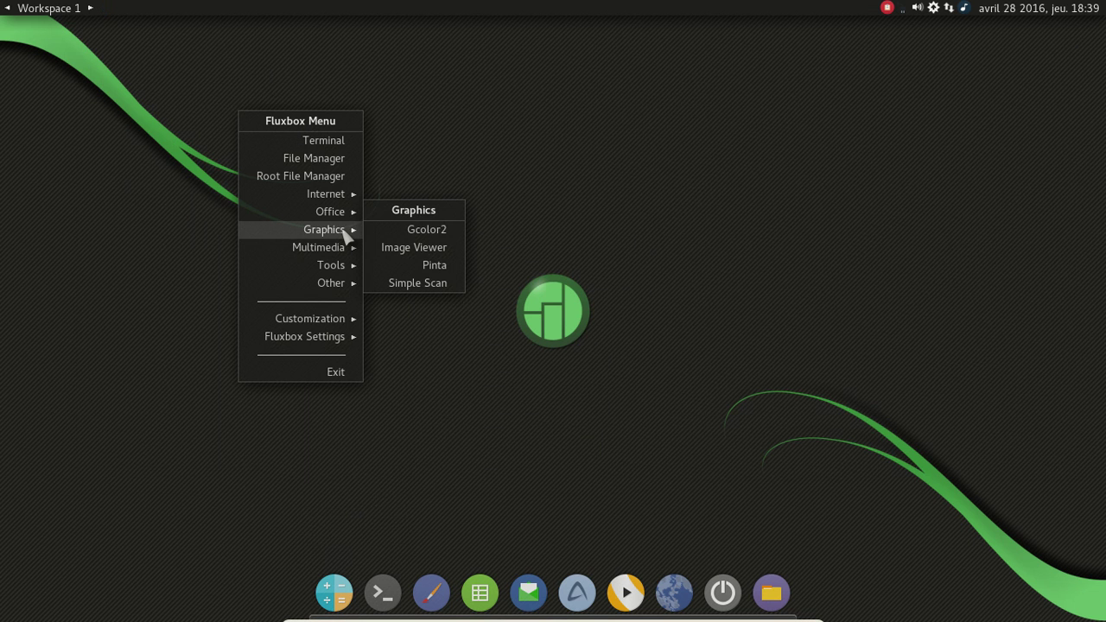
{"action": "mouse_move", "coordinate": [344, 251]}
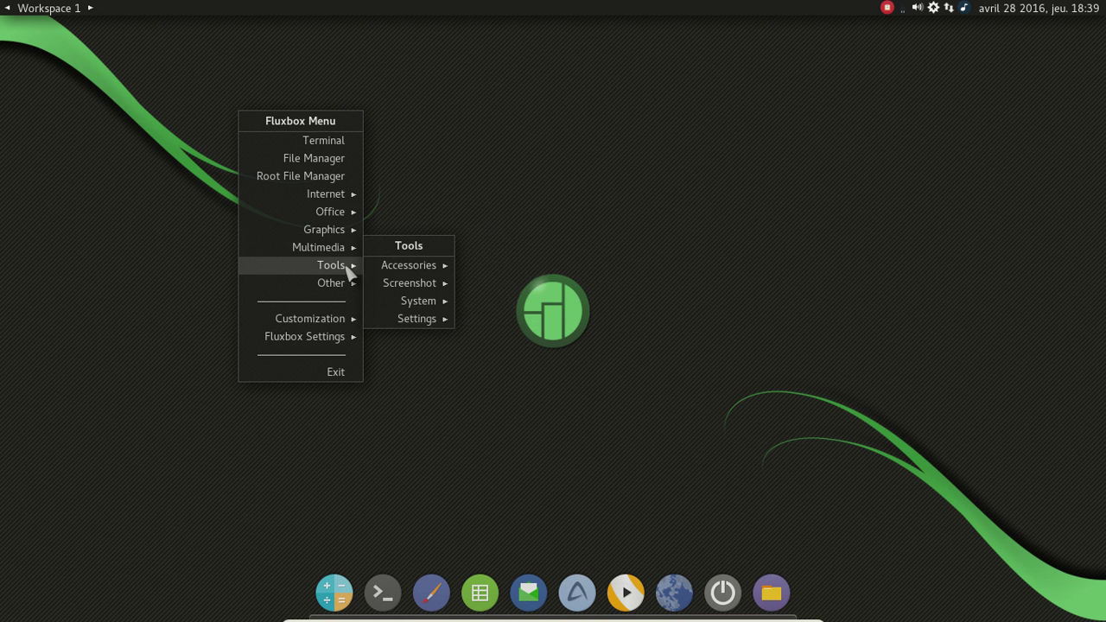
{"action": "mouse_move", "coordinate": [406, 286]}
{"action": "mouse_move", "coordinate": [422, 311]}
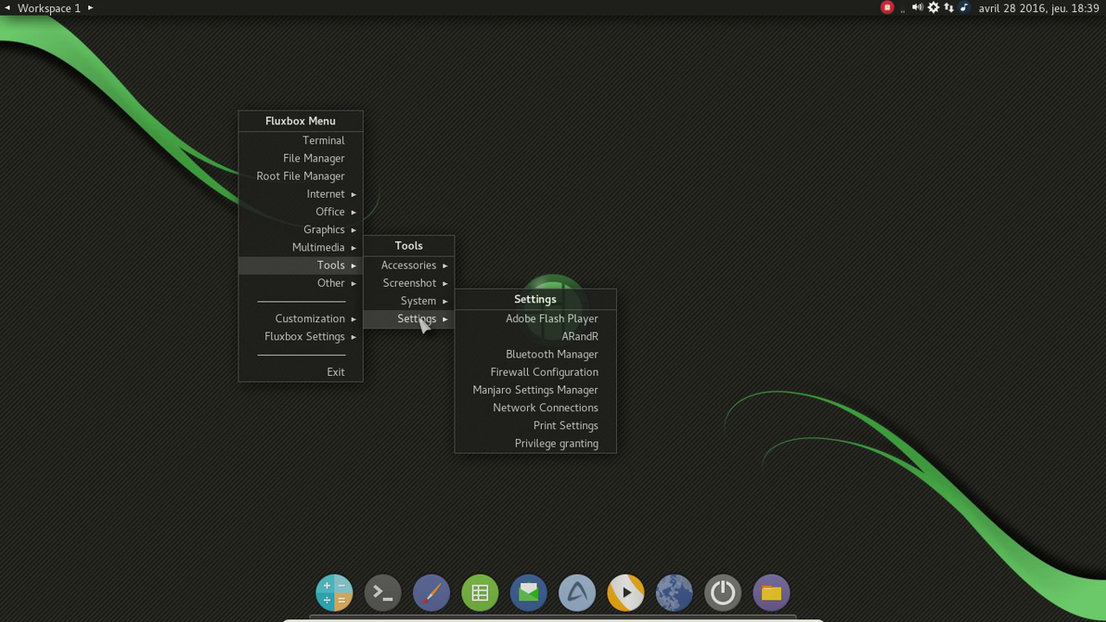
{"action": "left_click", "coordinate": [495, 372]}
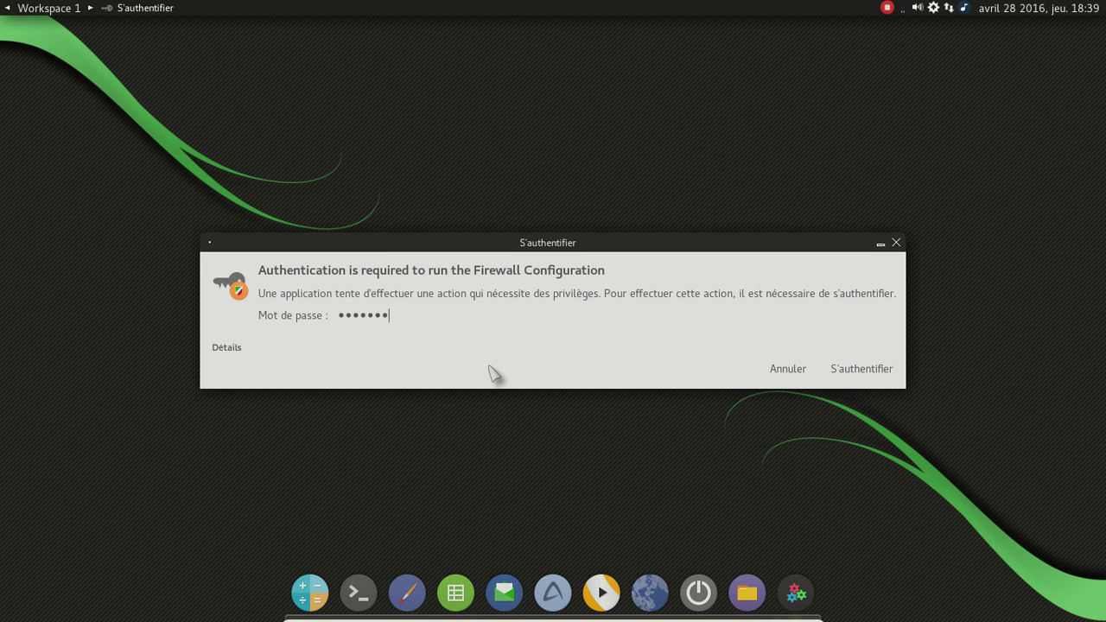
{"action": "key", "text": "Return"}
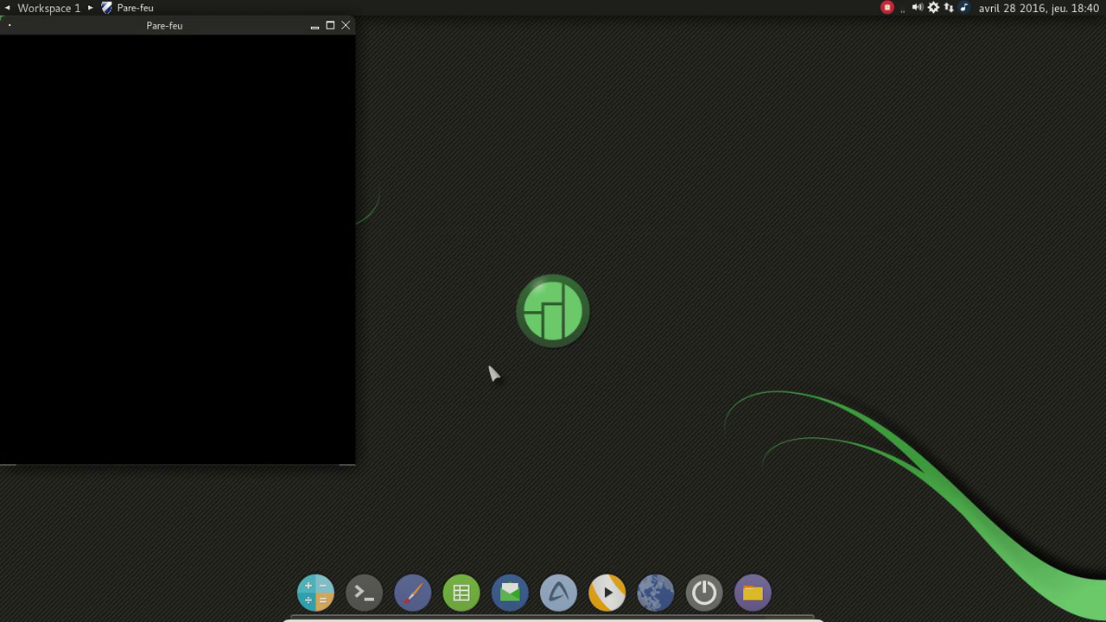
- View the Gufw Firewall's version information and close the firewall application
{"action": "left_click", "coordinate": [112, 52]}
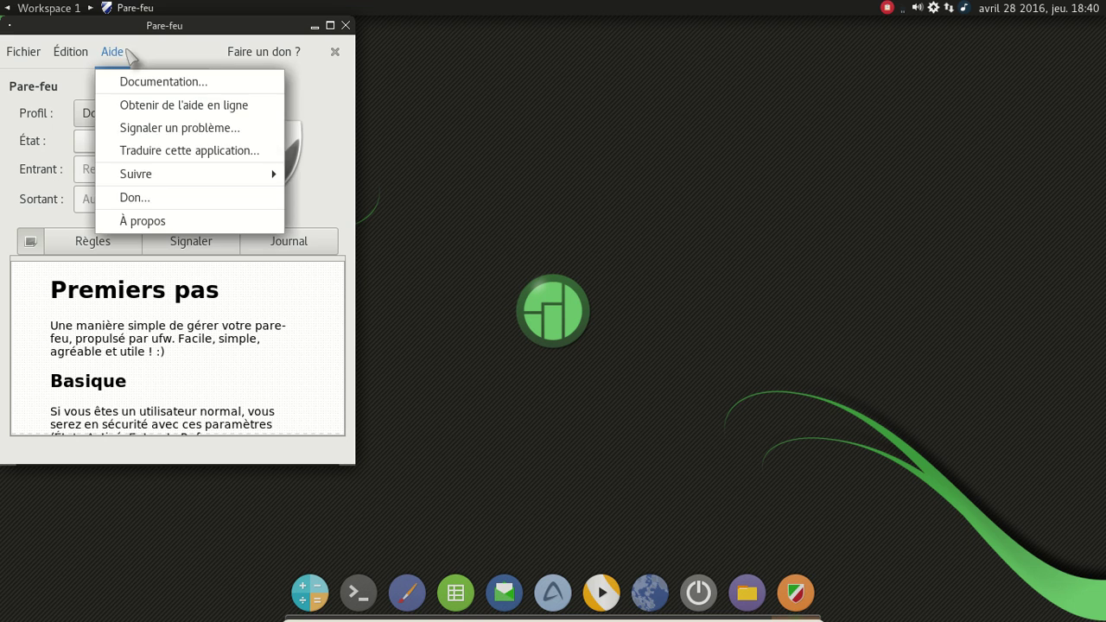
{"action": "left_click", "coordinate": [163, 218]}
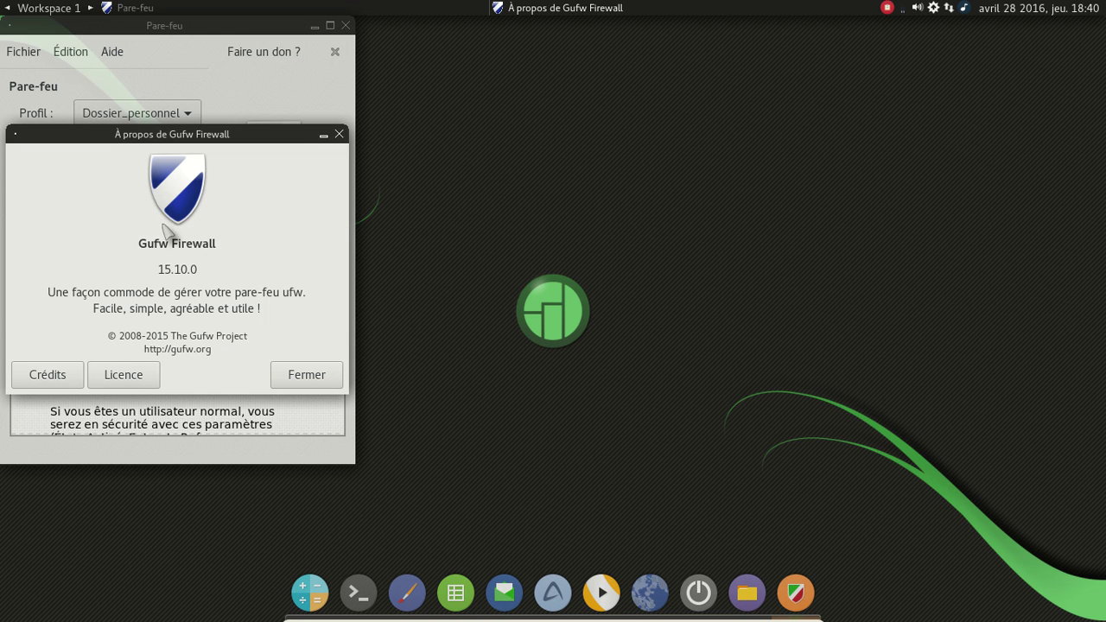
{"action": "left_click", "coordinate": [340, 134]}
{"action": "left_click", "coordinate": [346, 25]}
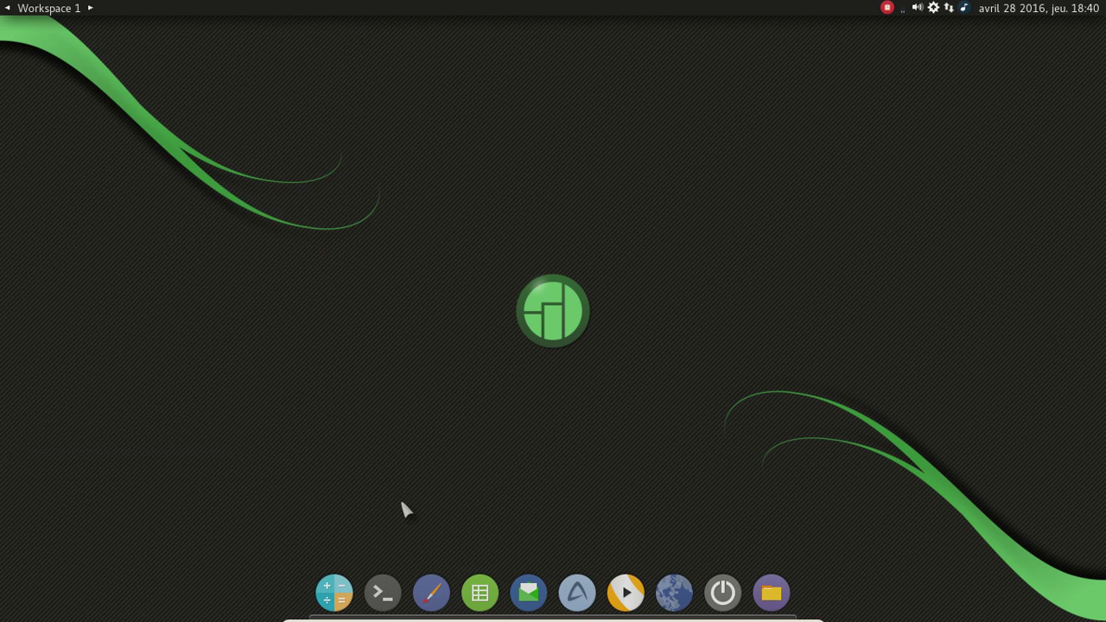
- Log out of the desktop session, log back in with the account password, and dismiss the startup notifications
{"action": "right_click", "coordinate": [254, 126]}
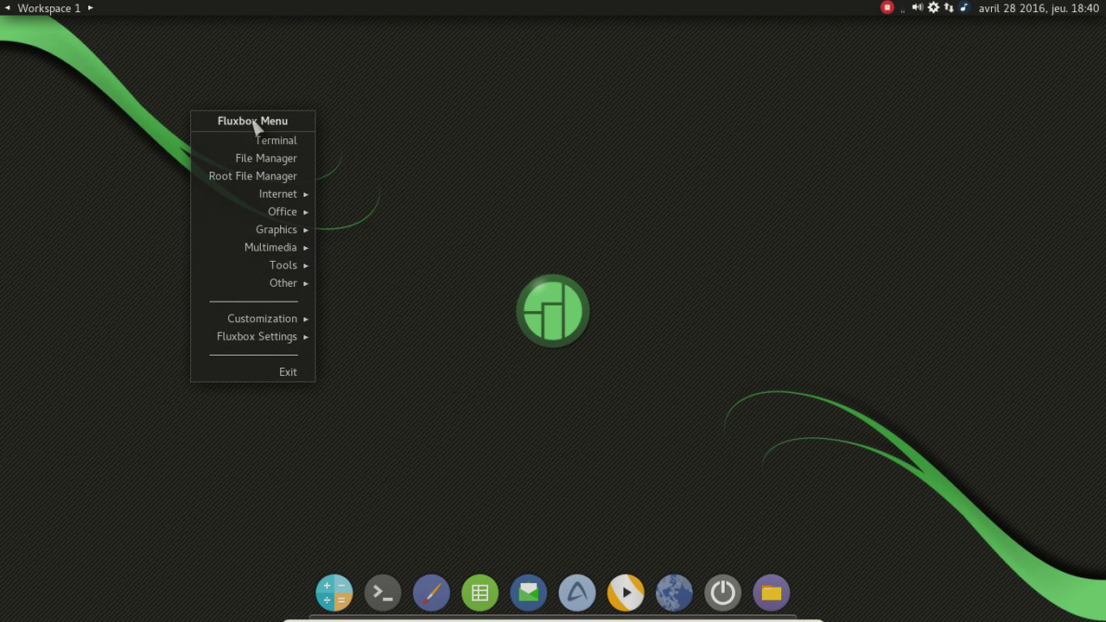
{"action": "left_click", "coordinate": [283, 372]}
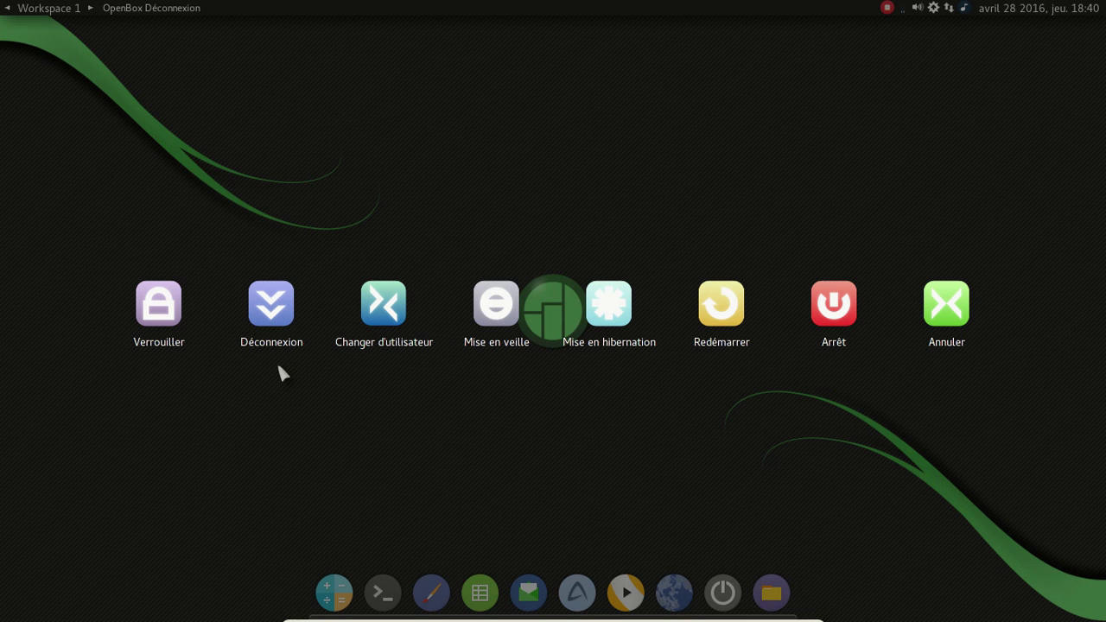
{"action": "left_click", "coordinate": [304, 319]}
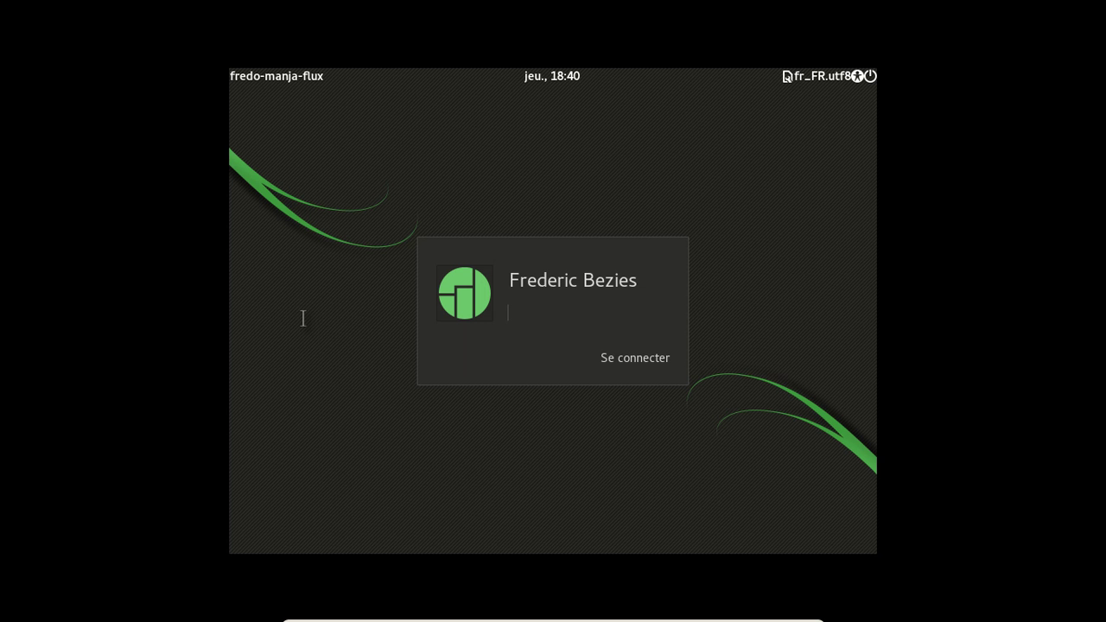
{"action": "type", "text": "****"}
{"action": "key", "text": "Return"}
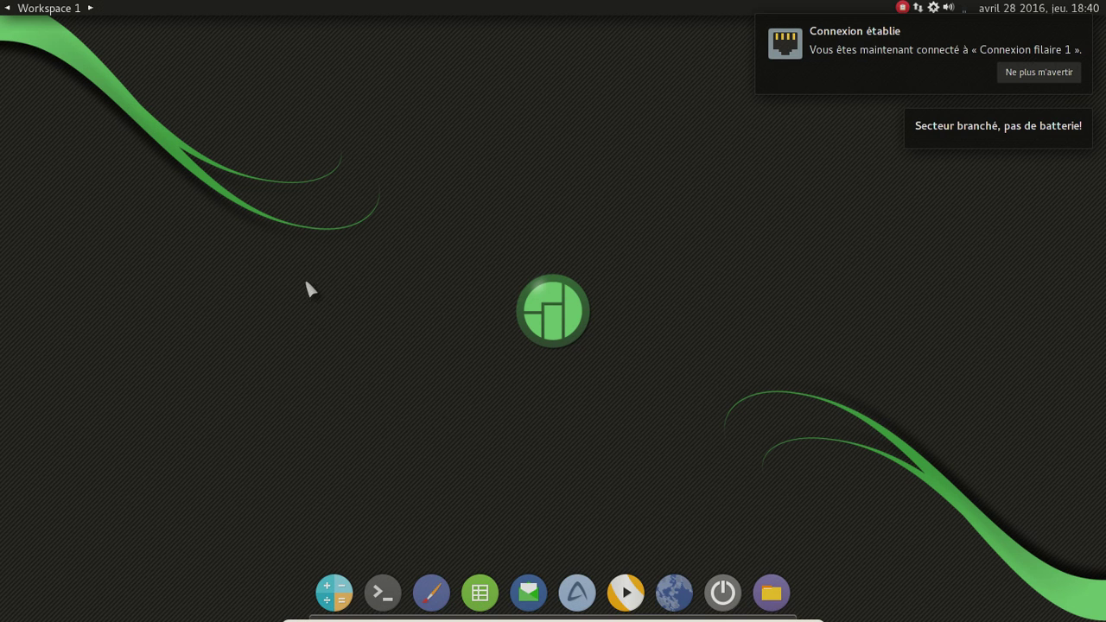
{"action": "left_click", "coordinate": [1089, 40]}
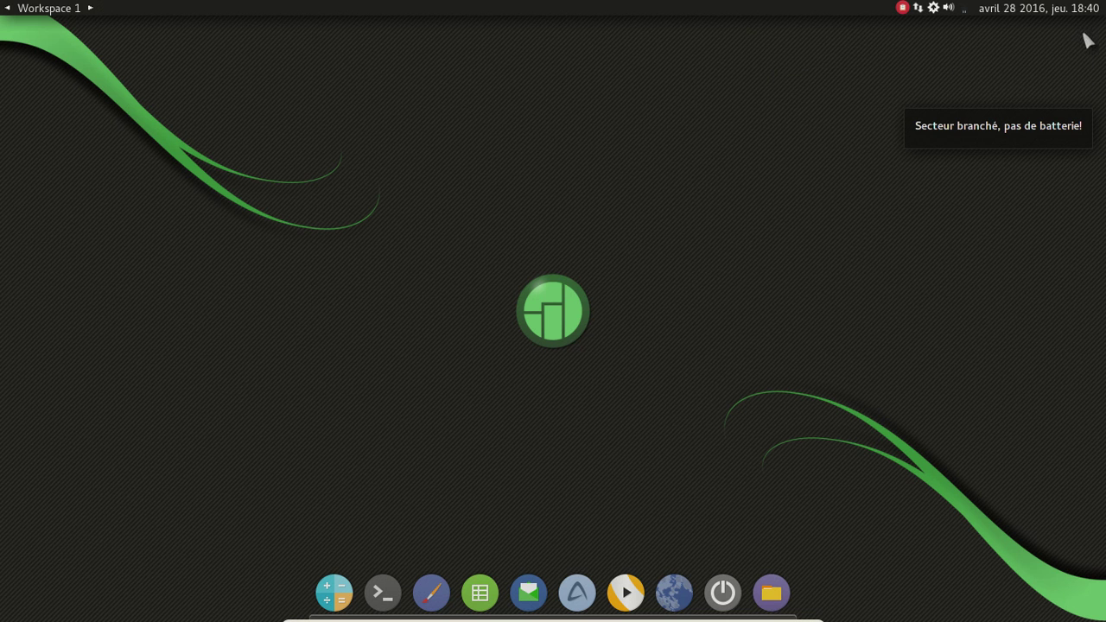
{"action": "left_click", "coordinate": [1070, 126]}
- Launch Firefox from the desktop's Internet applications, pin it to the dock, and close the browser
{"action": "right_click", "coordinate": [157, 126]}
{"action": "mouse_move", "coordinate": [183, 214]}
{"action": "mouse_move", "coordinate": [207, 198]}
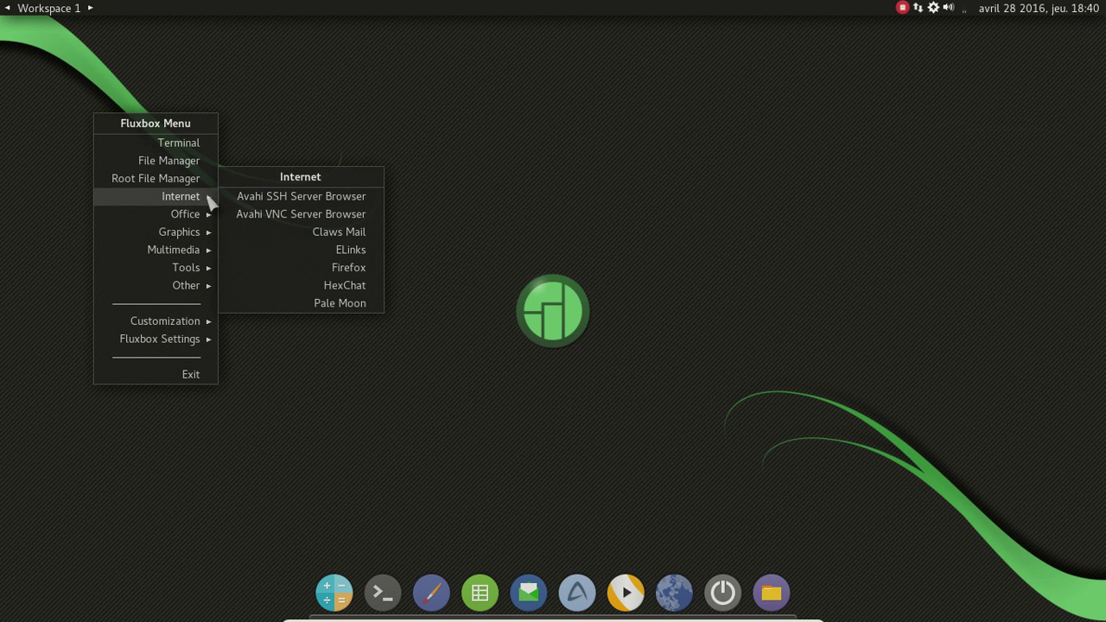
{"action": "left_click", "coordinate": [320, 272]}
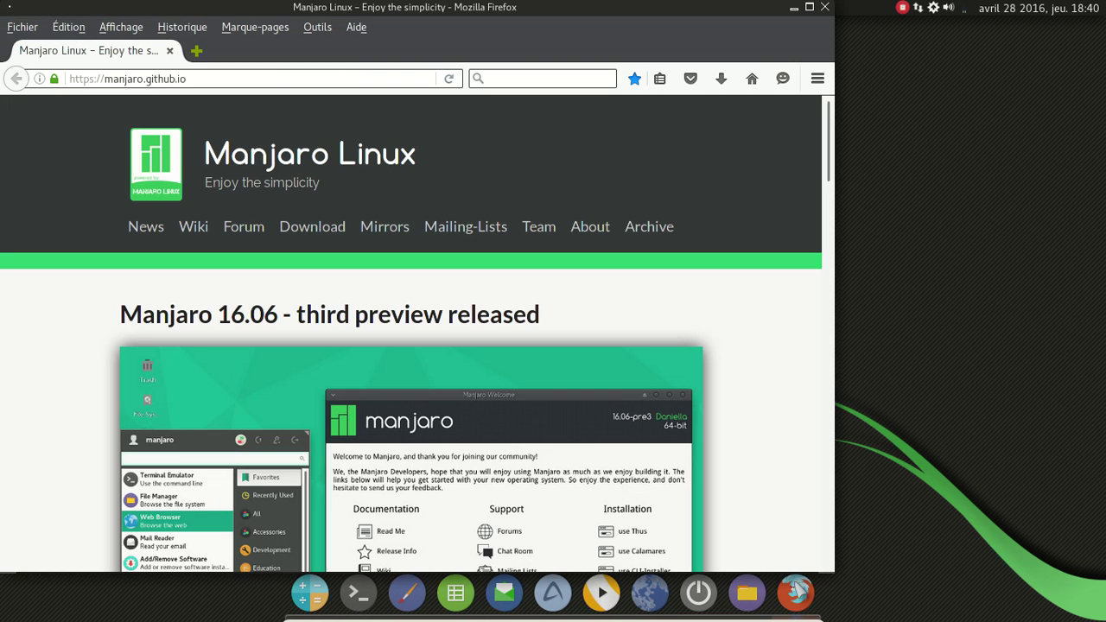
{"action": "right_click", "coordinate": [810, 590]}
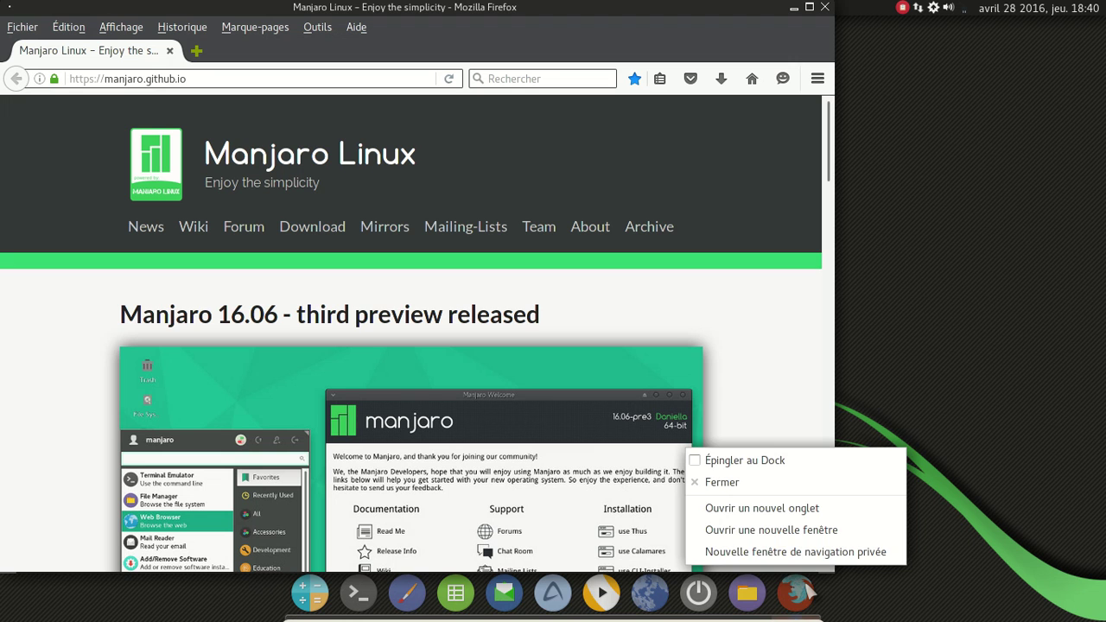
{"action": "left_click", "coordinate": [750, 467]}
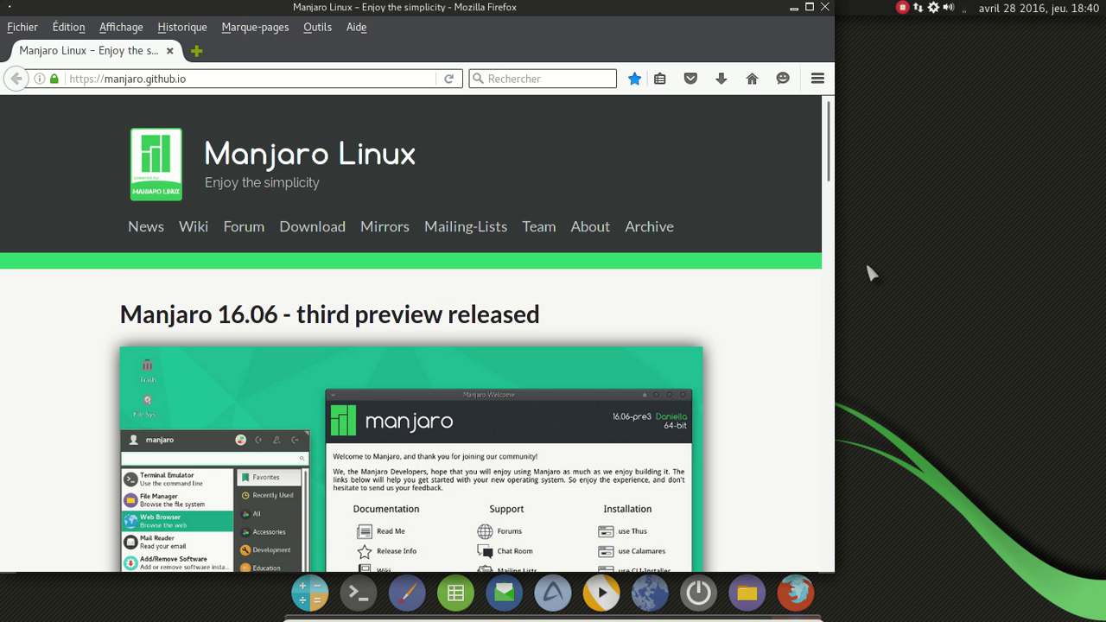
{"action": "left_click", "coordinate": [824, 10]}
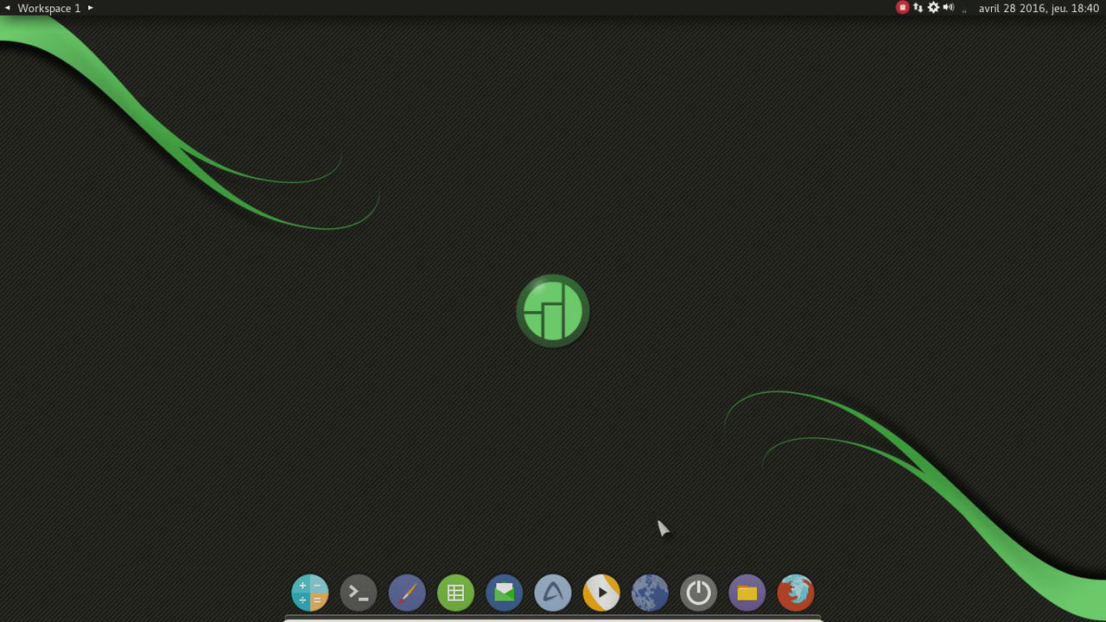
- Remove the globe web browser icon from the dock and move the Firefox icon between AbiWord and the media player
{"action": "left_click_drag", "start_coordinate": [650, 593], "coordinate": [812, 480]}
{"action": "left_click_drag", "start_coordinate": [777, 593], "coordinate": [622, 595]}
- Look through the desktop's application and settings categories and open the package manager from the System tools
{"action": "right_click", "coordinate": [269, 114]}
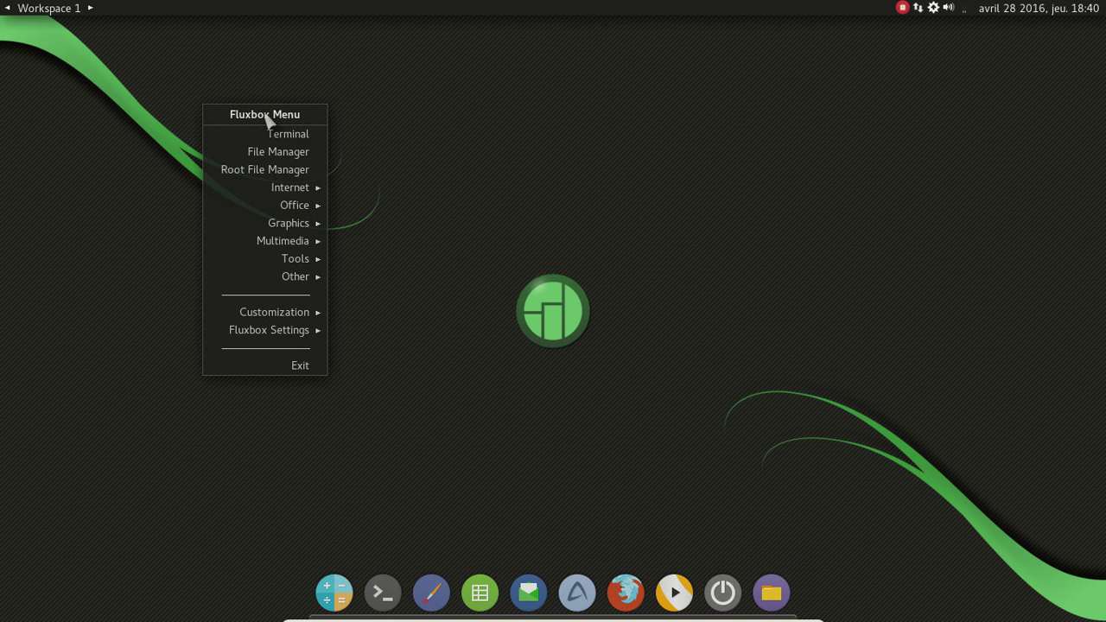
{"action": "mouse_move", "coordinate": [308, 278]}
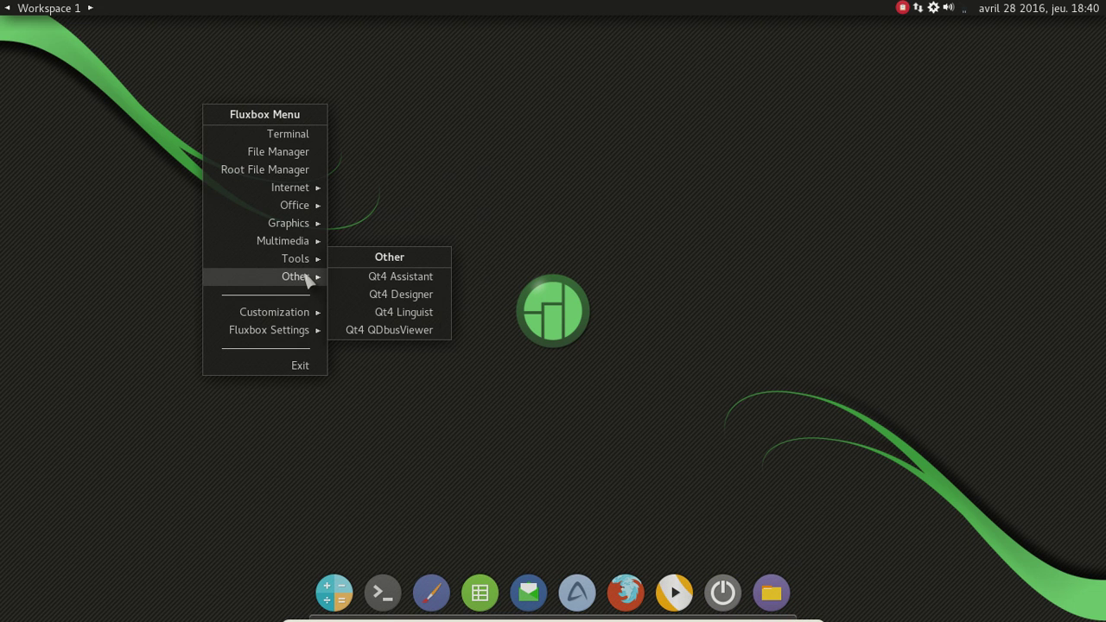
{"action": "mouse_move", "coordinate": [319, 319]}
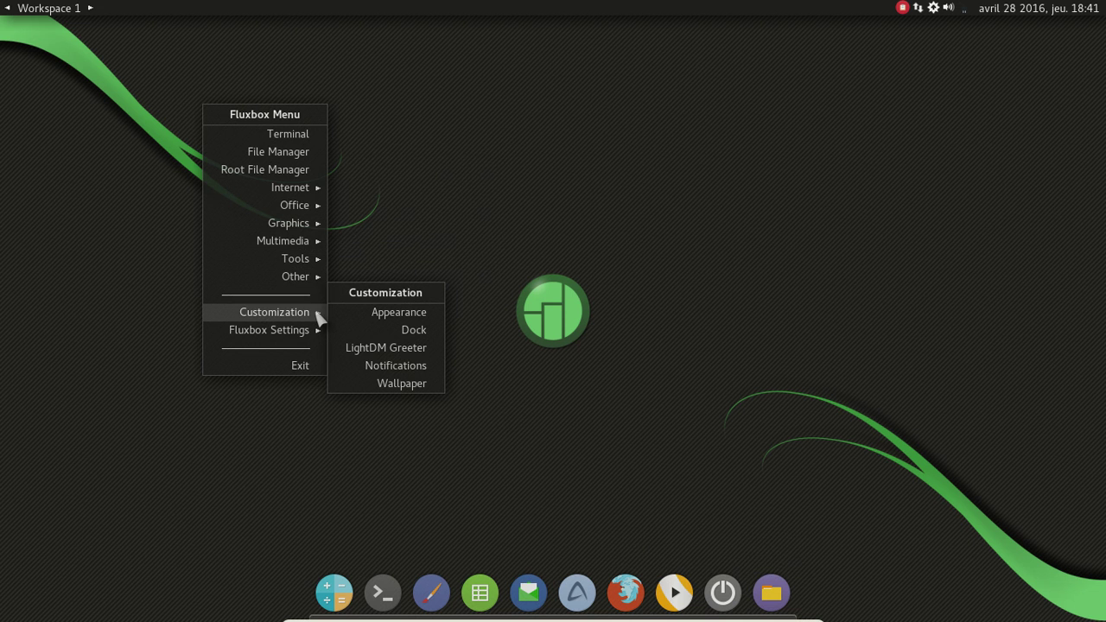
{"action": "mouse_move", "coordinate": [306, 201]}
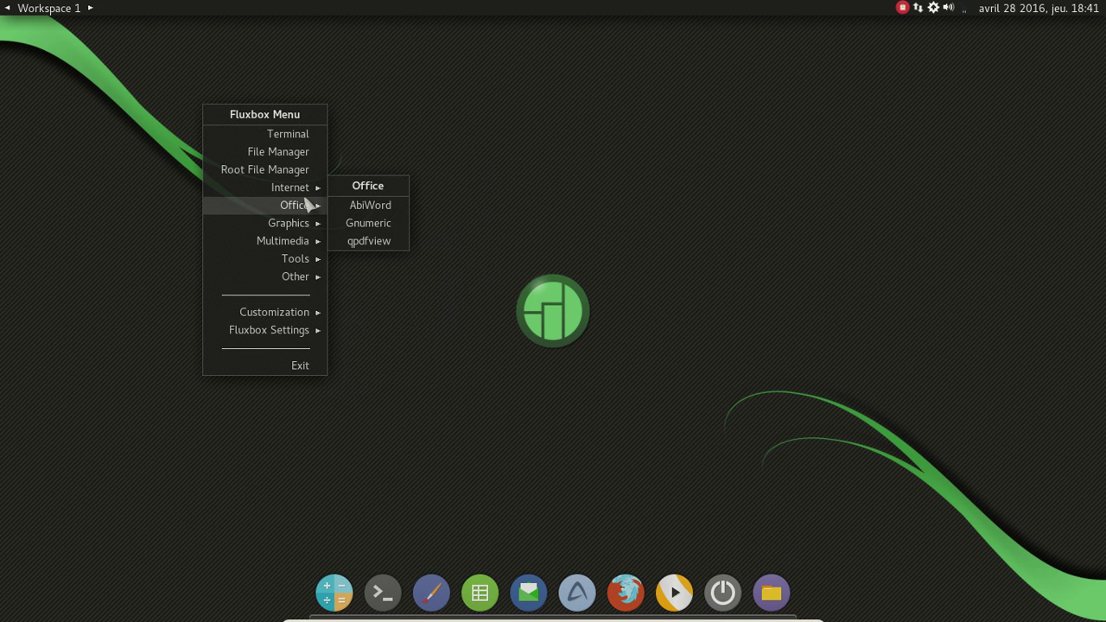
{"action": "mouse_move", "coordinate": [311, 313]}
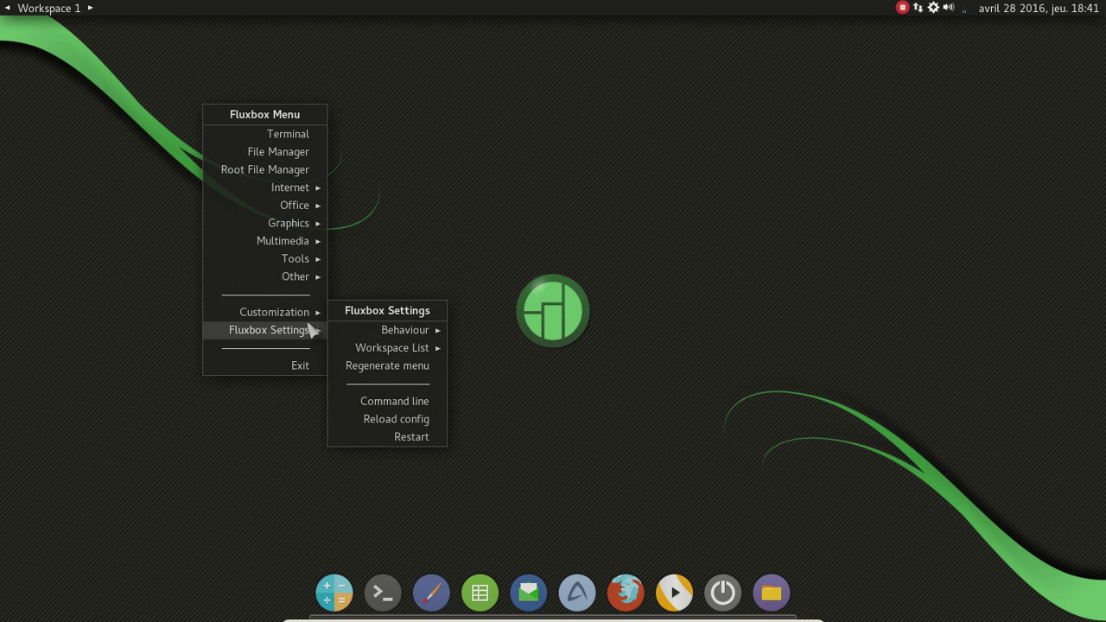
{"action": "mouse_move", "coordinate": [303, 258]}
{"action": "mouse_move", "coordinate": [413, 266]}
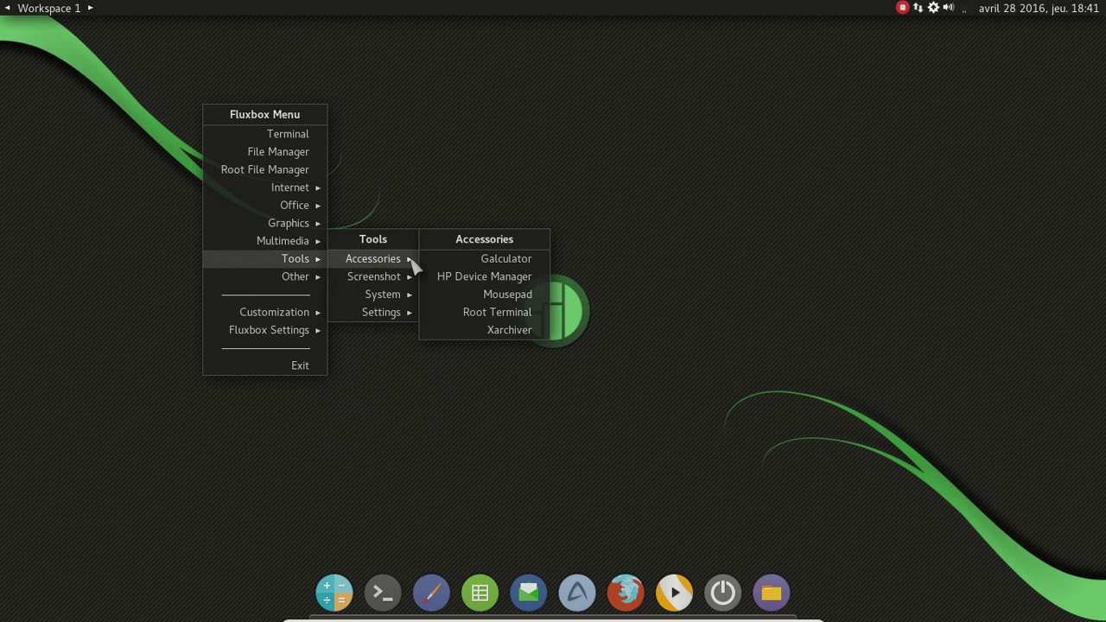
{"action": "mouse_move", "coordinate": [403, 294]}
{"action": "left_click", "coordinate": [511, 297]}
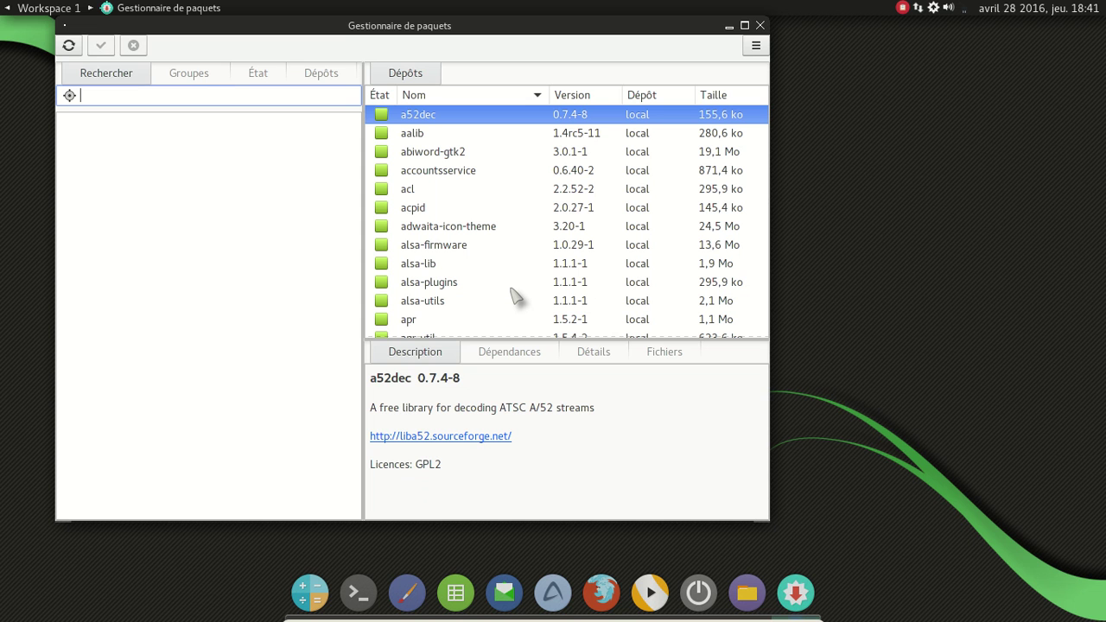
- Search the packages for libreoffice and mark libreoffice-fresh for installation
{"action": "type", "text": "libreoffice"}
{"action": "right_click", "coordinate": [434, 172]}
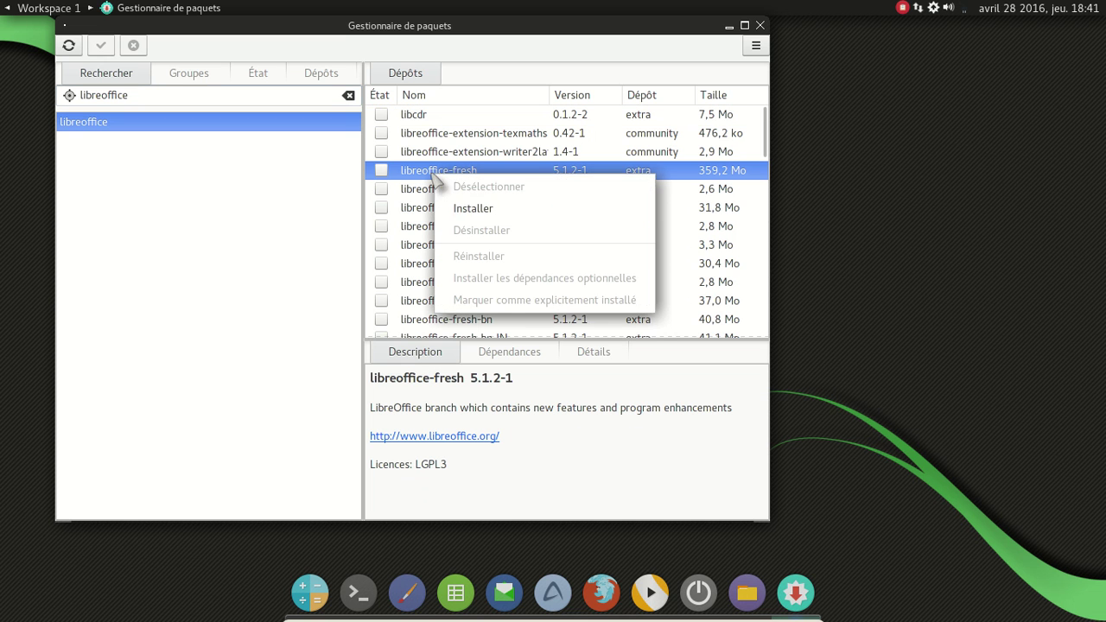
{"action": "left_click", "coordinate": [462, 207]}
- Mark the French language pack libreoffice-fresh-fr for installation as well
{"action": "scroll", "coordinate": [466, 210], "scroll_direction": "down", "scroll_amount": 10}
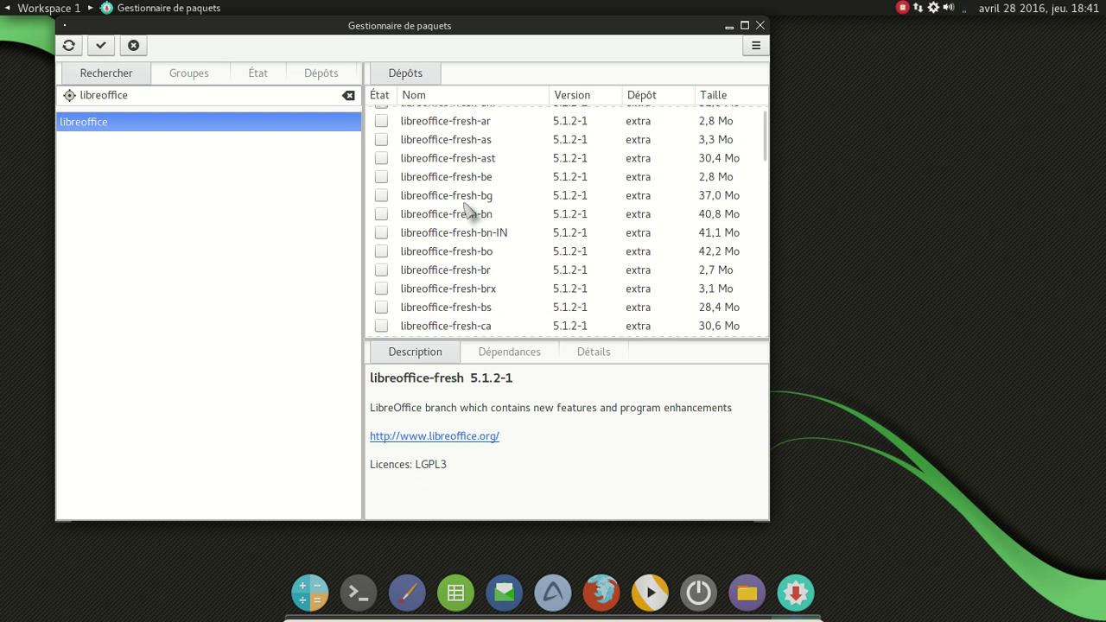
{"action": "scroll", "coordinate": [467, 210], "scroll_direction": "down", "scroll_amount": 9}
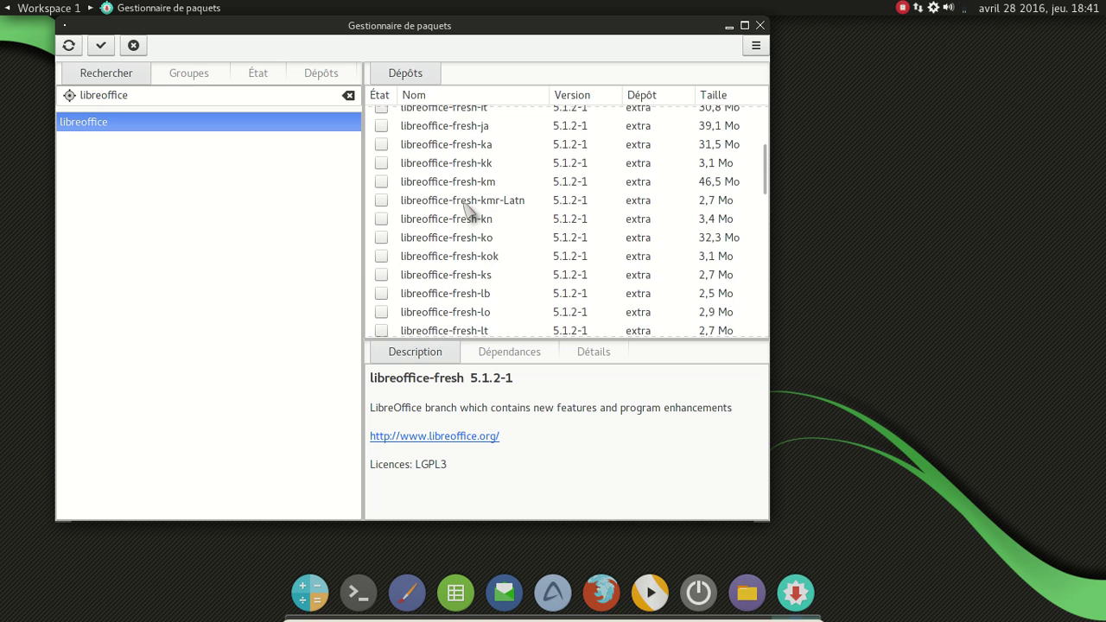
{"action": "scroll", "coordinate": [519, 274], "scroll_direction": "down", "scroll_amount": 9}
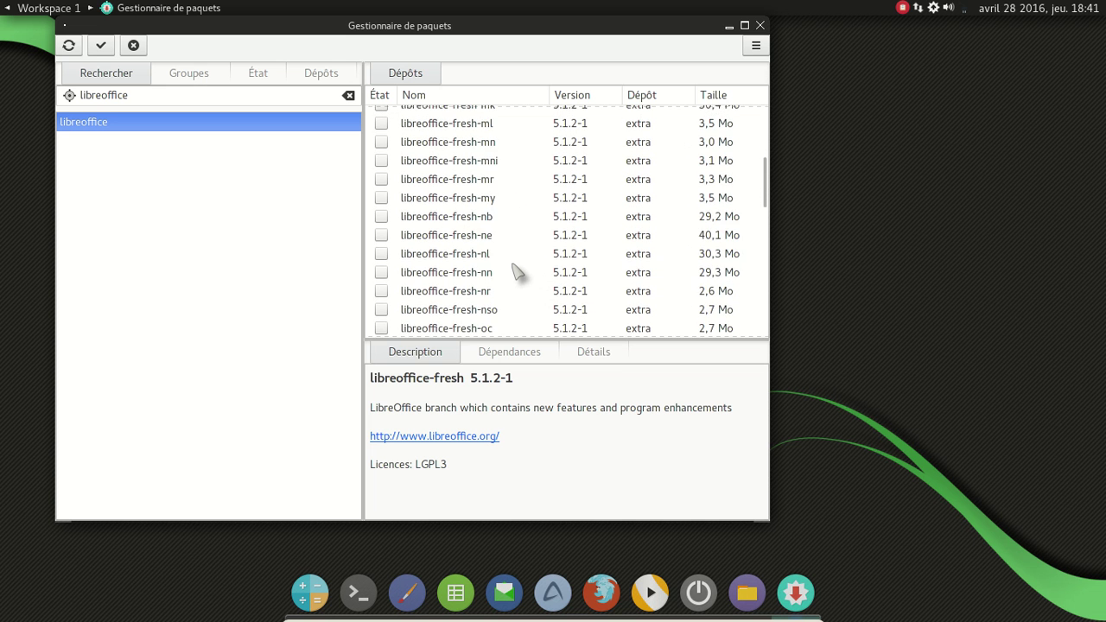
{"action": "scroll", "coordinate": [516, 271], "scroll_direction": "up", "scroll_amount": 7}
{"action": "scroll", "coordinate": [516, 271], "scroll_direction": "up", "scroll_amount": 10}
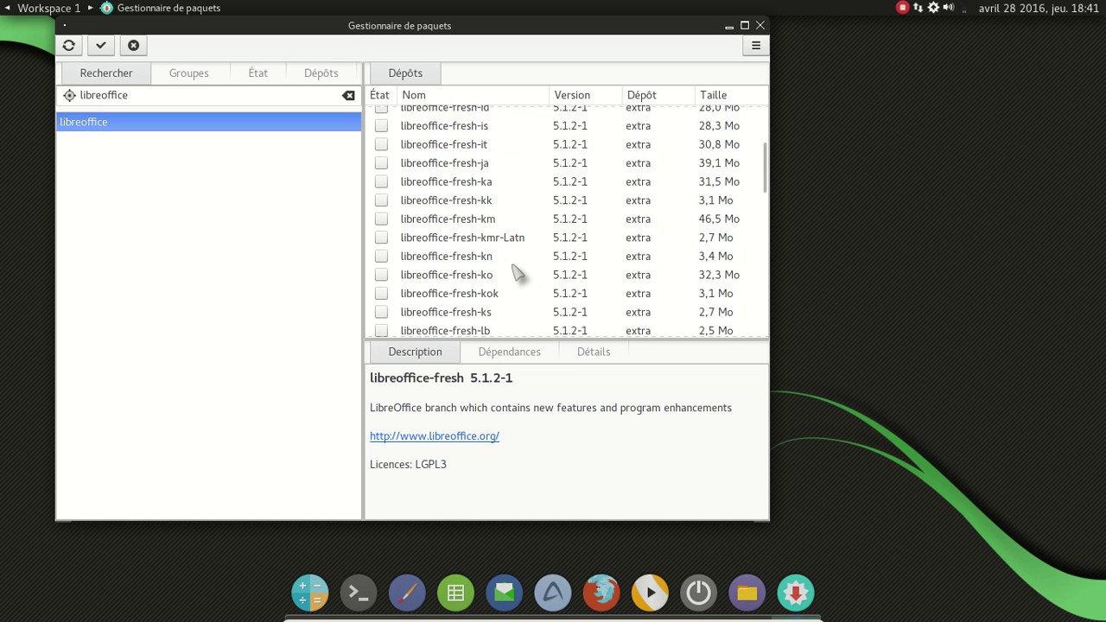
{"action": "scroll", "coordinate": [517, 272], "scroll_direction": "up", "scroll_amount": 1}
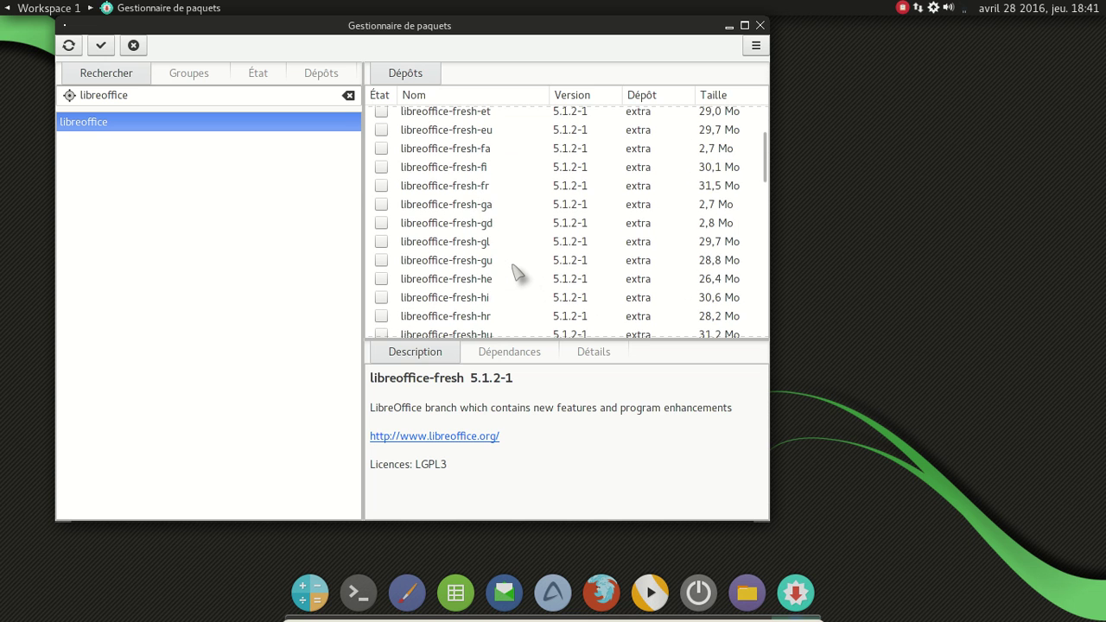
{"action": "right_click", "coordinate": [482, 186]}
{"action": "left_click", "coordinate": [500, 220]}
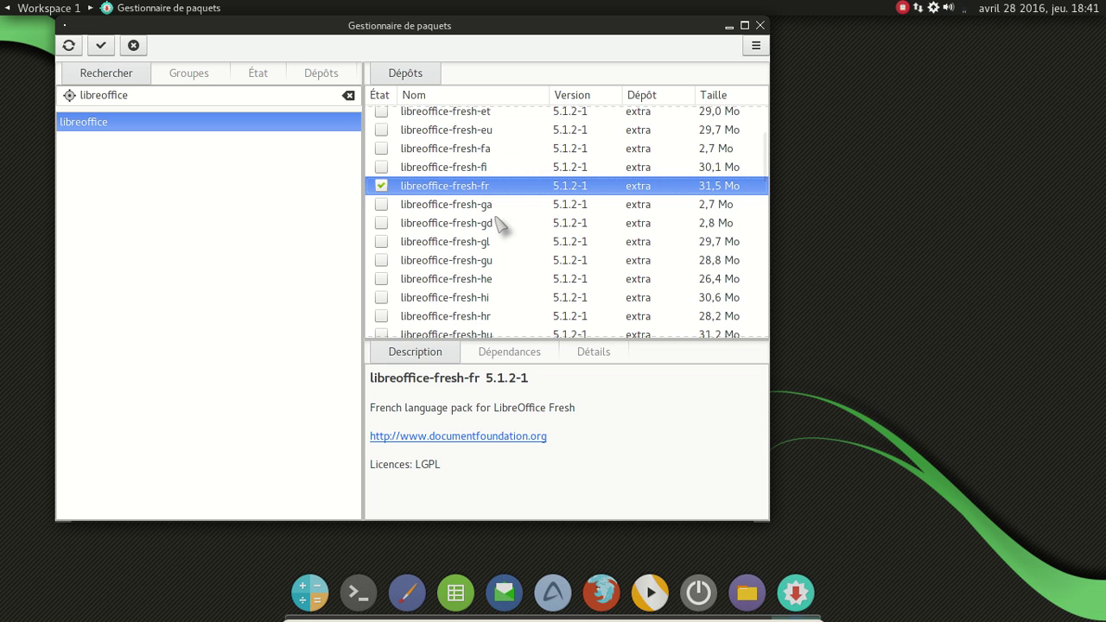
- Install the marked LibreOffice packages, validating the transaction summary and entering the account password
{"action": "left_click", "coordinate": [100, 46]}
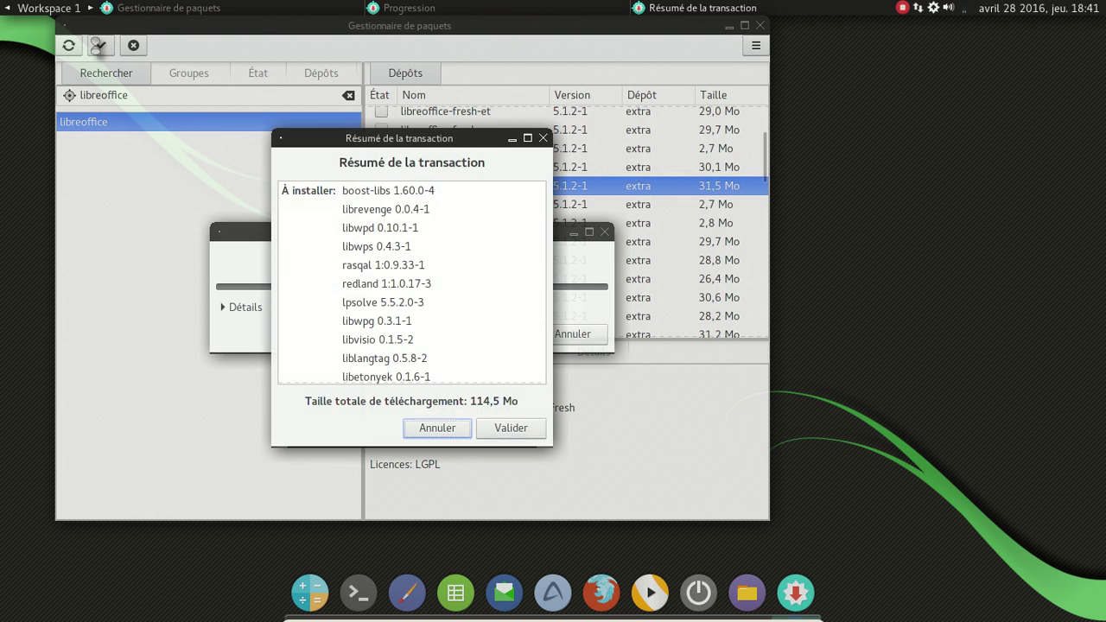
{"action": "left_click", "coordinate": [505, 429]}
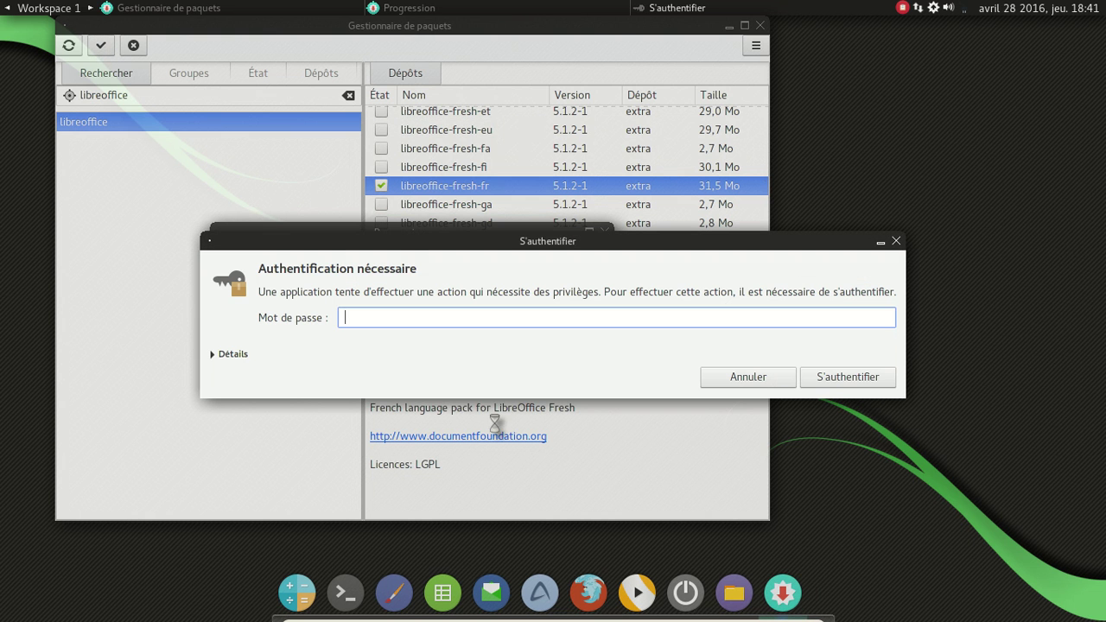
{"action": "type", "text": "•••"}
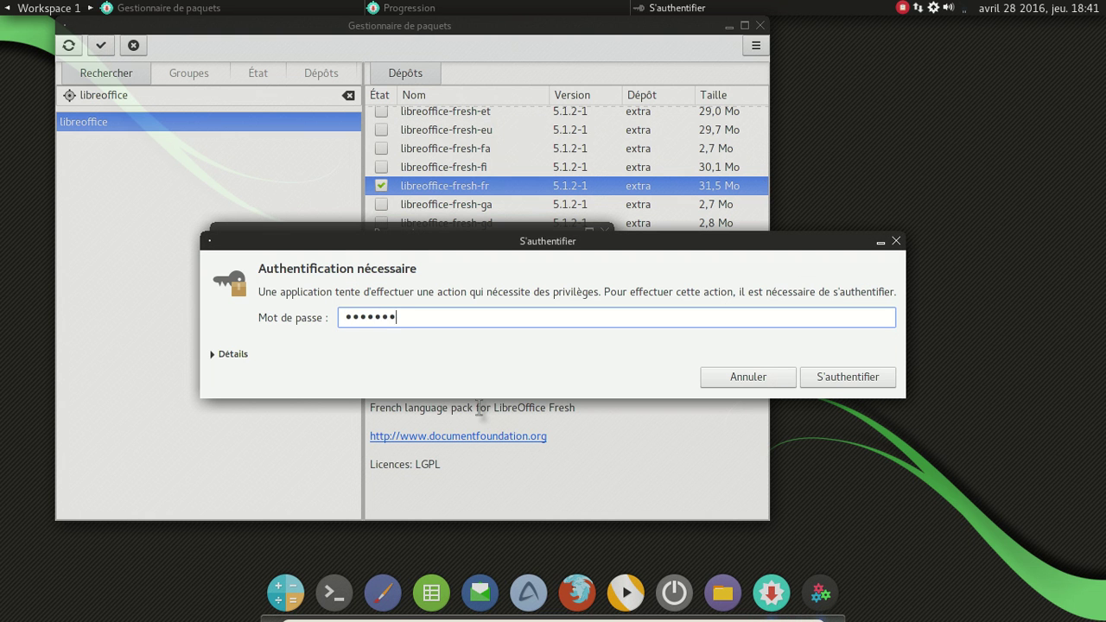
{"action": "type", "text": "••••"}
{"action": "key", "text": "Return"}
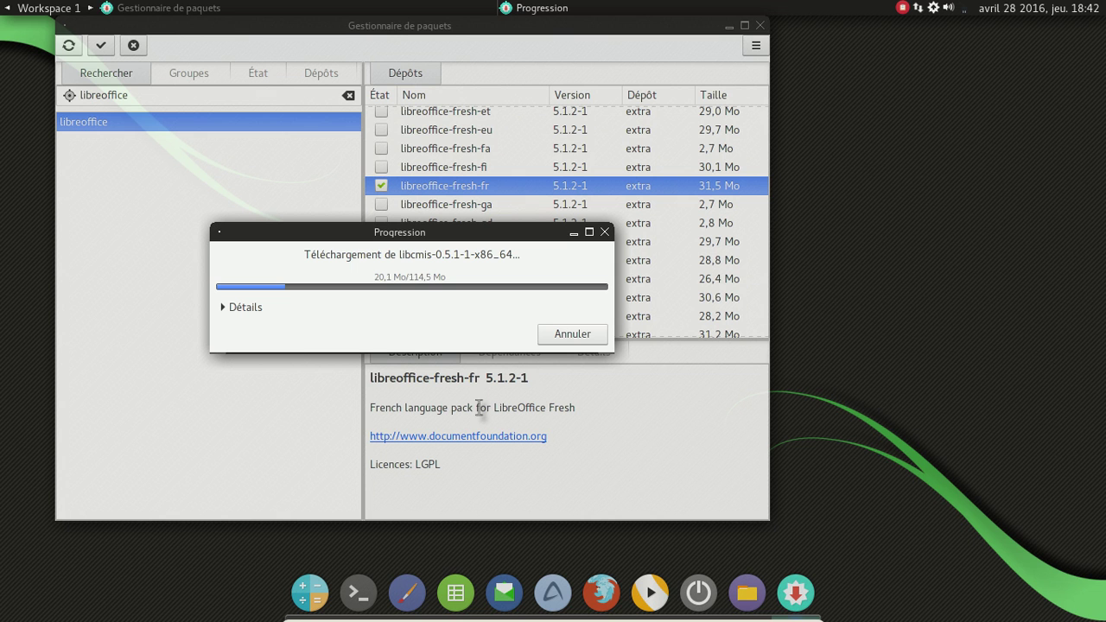
- Open Pinta from the desktop's Graphics applications while the packages download
{"action": "right_click", "coordinate": [792, 74]}
{"action": "mouse_move", "coordinate": [787, 154]}
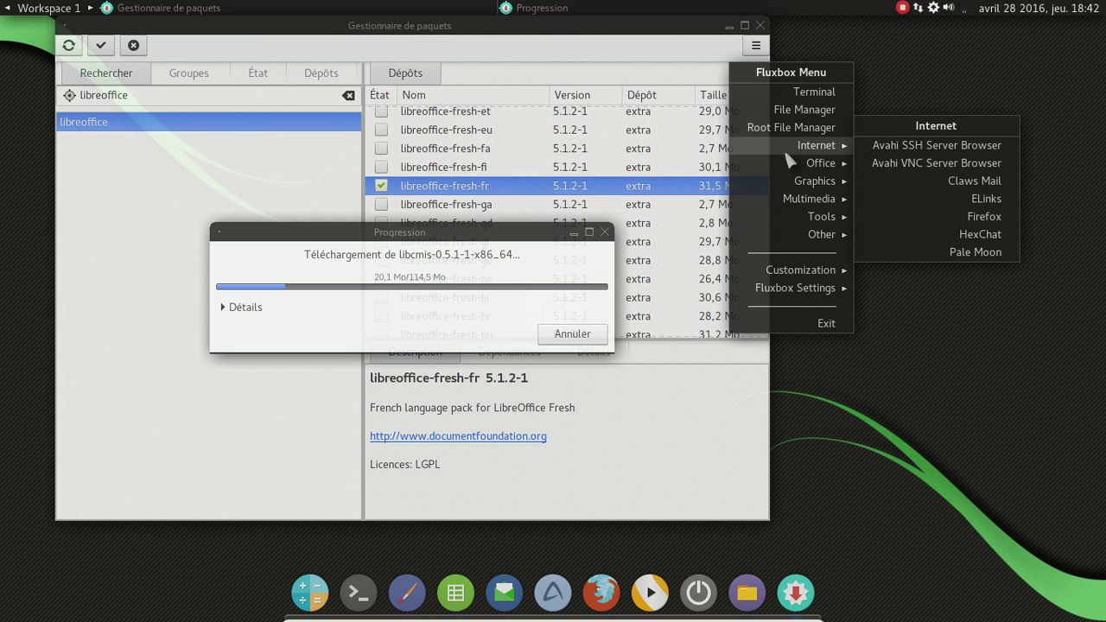
{"action": "mouse_move", "coordinate": [796, 180]}
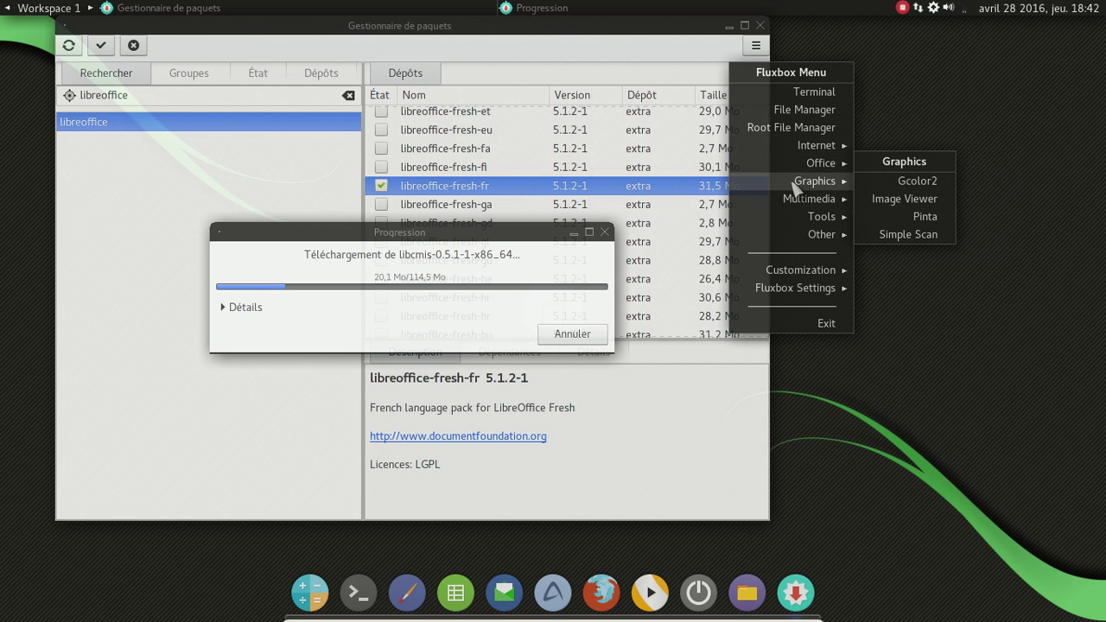
{"action": "left_click", "coordinate": [925, 221]}
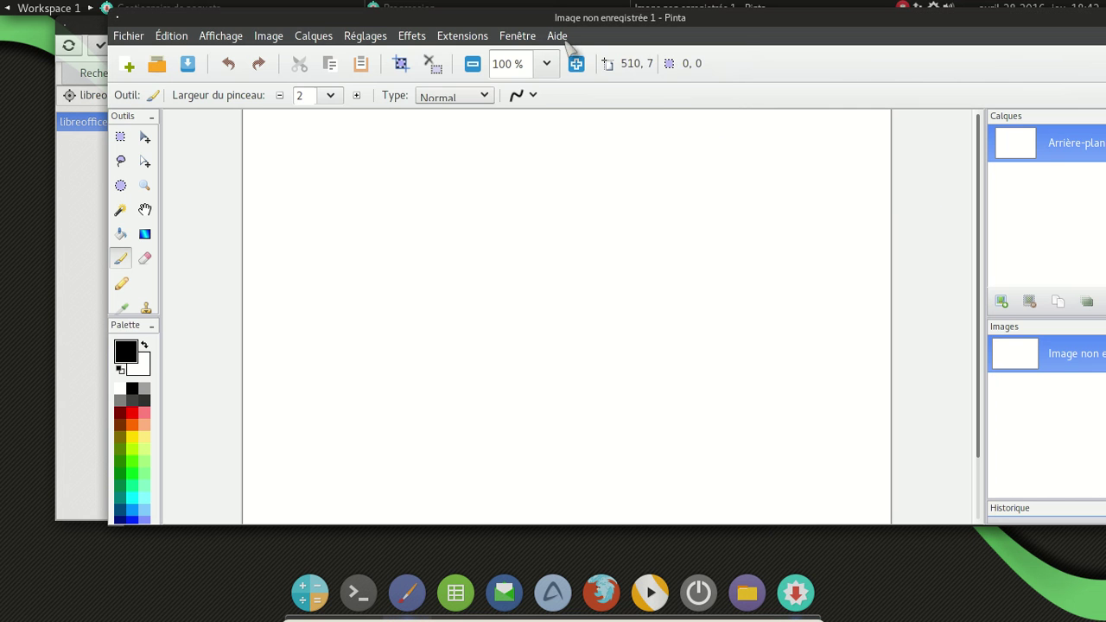
- View Pinta's About dialog including its version information, and close the program
{"action": "left_click", "coordinate": [557, 36]}
{"action": "left_click", "coordinate": [576, 128]}
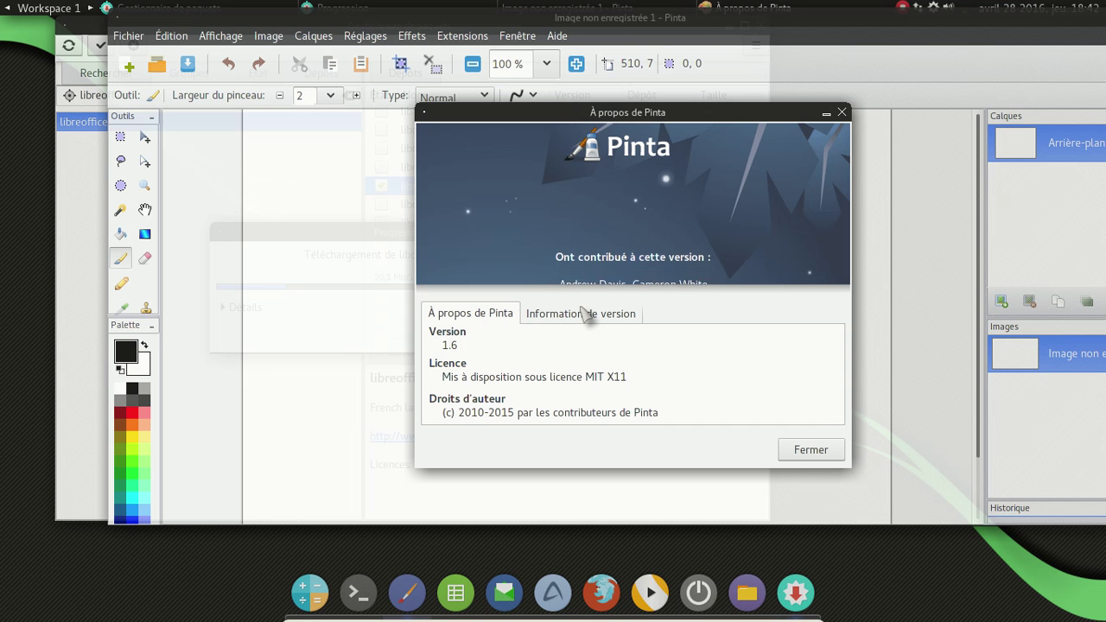
{"action": "left_click", "coordinate": [588, 312]}
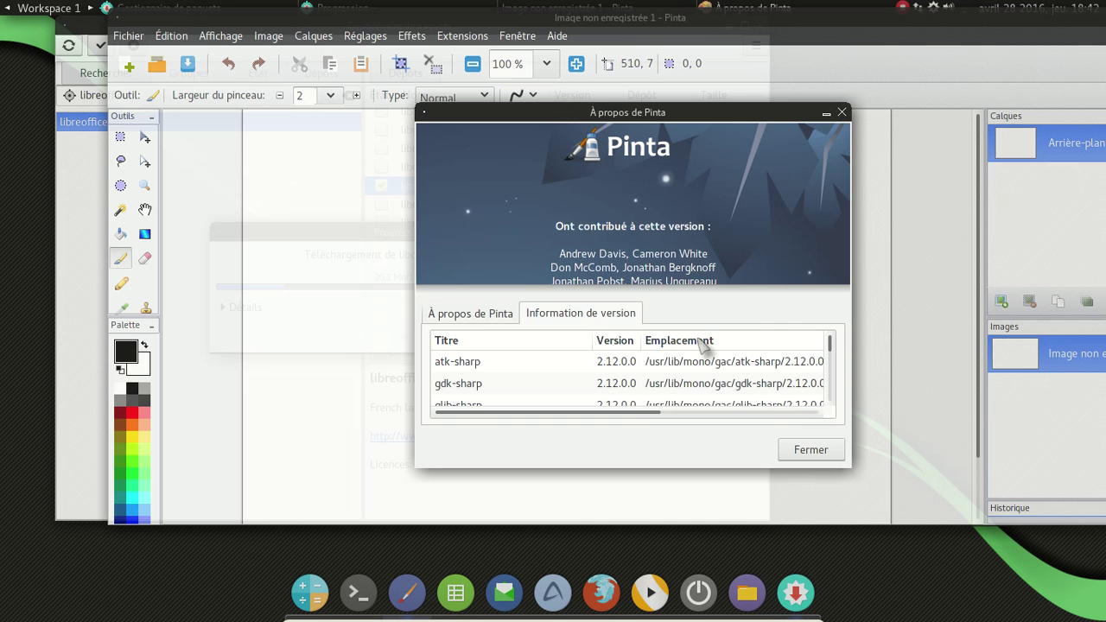
{"action": "left_click", "coordinate": [841, 111]}
{"action": "left_click_drag", "start_coordinate": [753, 35], "coordinate": [655, 48]}
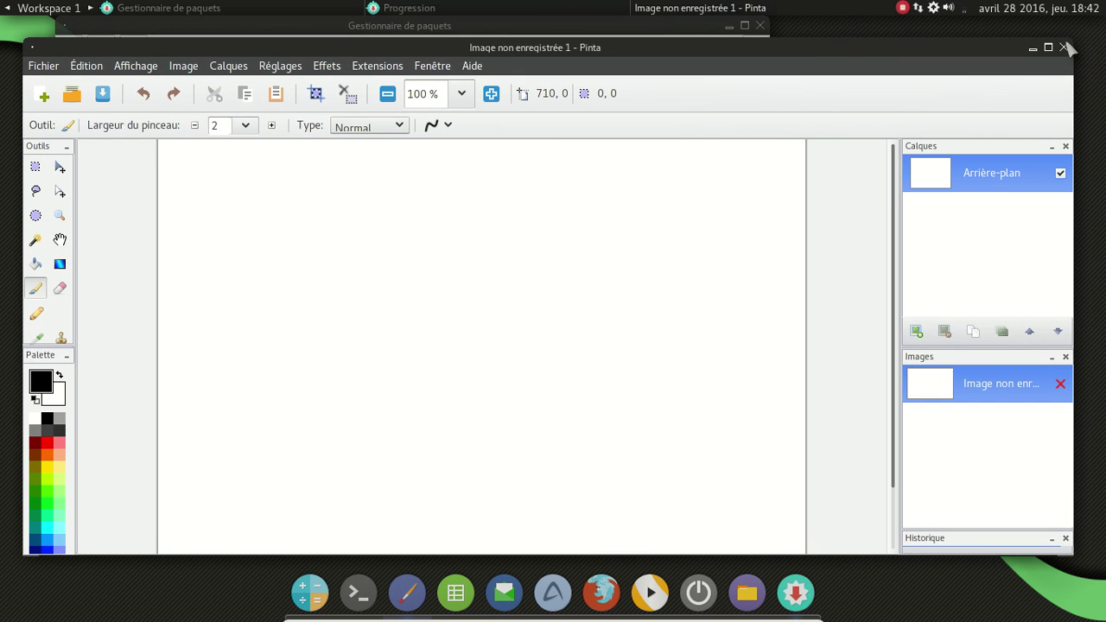
{"action": "left_click", "coordinate": [1064, 48]}
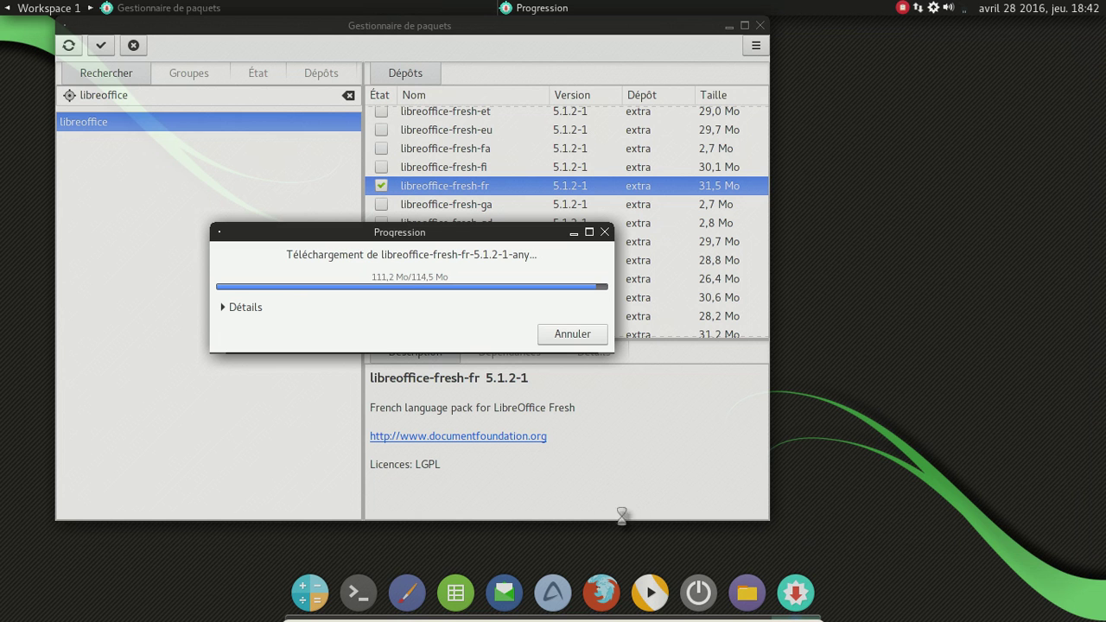
- Move the Firefox icon before the mail icon in the dock and remove the AbiWord and Gnumeric icons
{"action": "left_click_drag", "start_coordinate": [602, 593], "coordinate": [506, 593]}
{"action": "left_click_drag", "start_coordinate": [602, 593], "coordinate": [828, 495]}
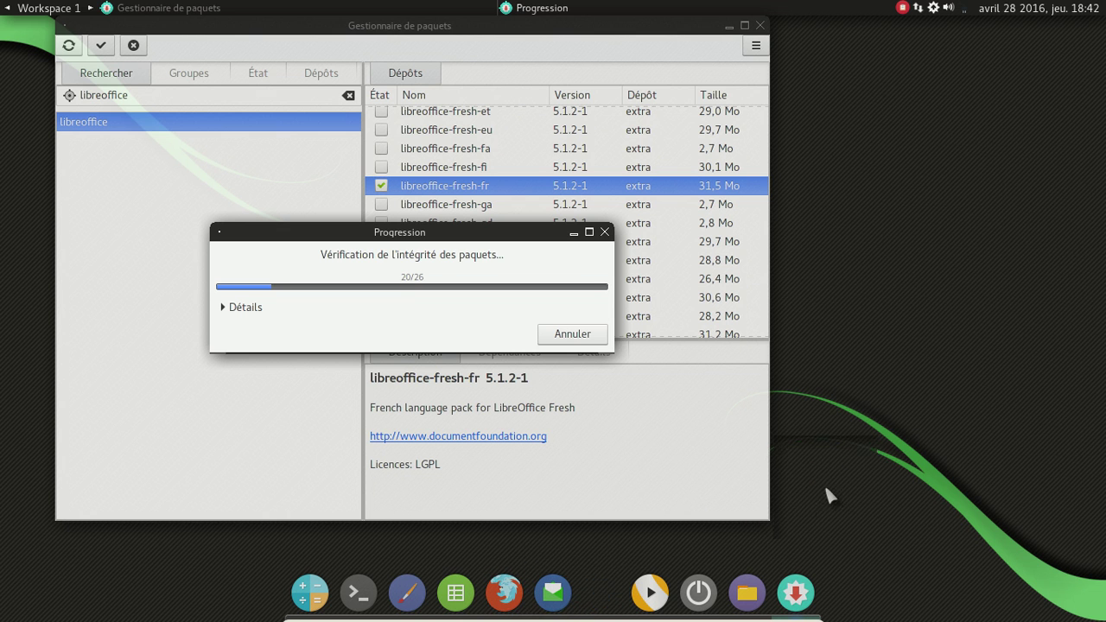
{"action": "left_click_drag", "start_coordinate": [480, 593], "coordinate": [834, 511]}
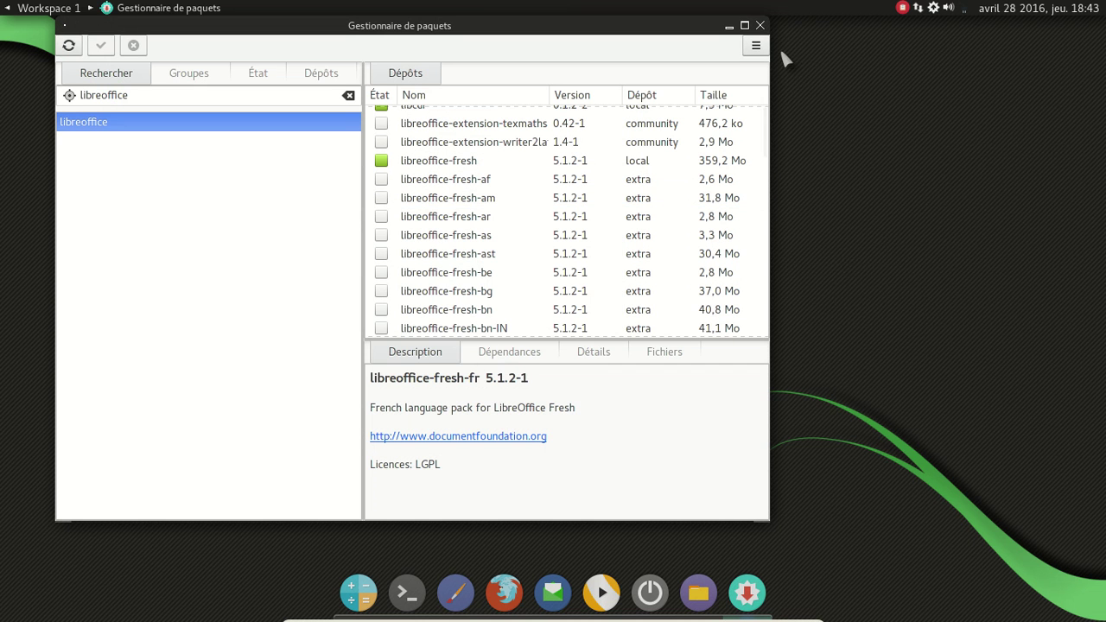
- Close the package manager and regenerate the Fluxbox menu
{"action": "left_click", "coordinate": [760, 26]}
{"action": "right_click", "coordinate": [284, 86]}
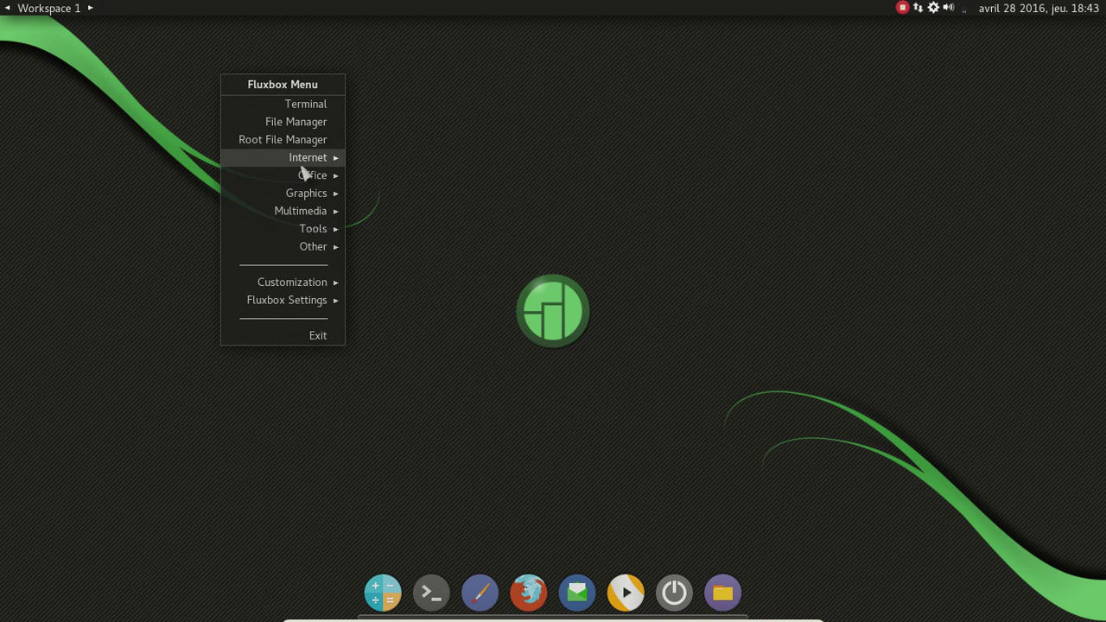
{"action": "mouse_move", "coordinate": [305, 177]}
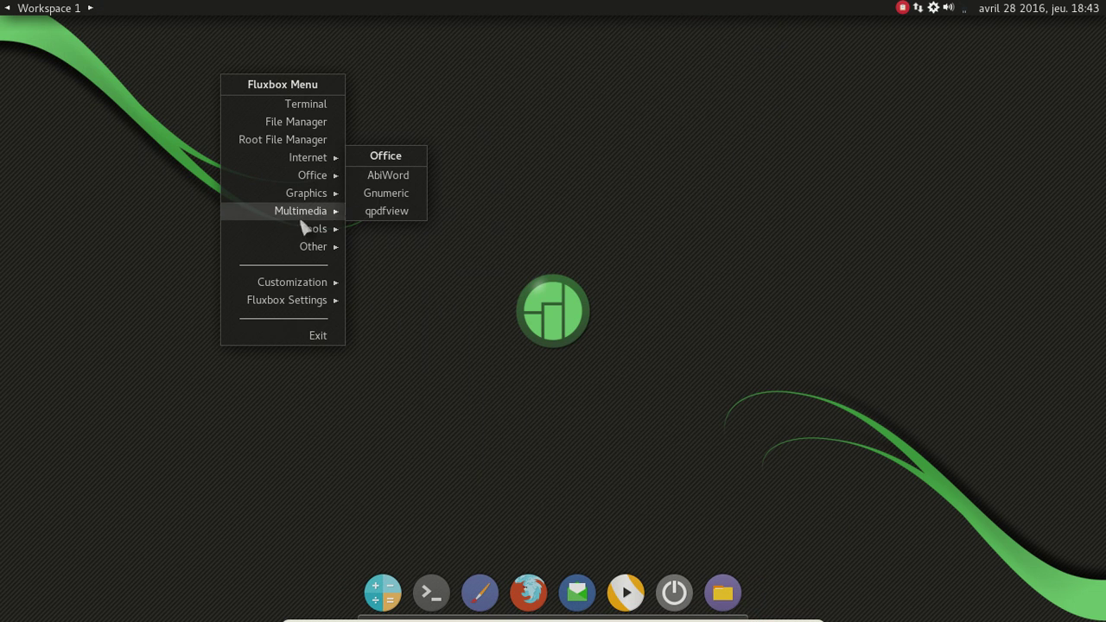
{"action": "mouse_move", "coordinate": [326, 292]}
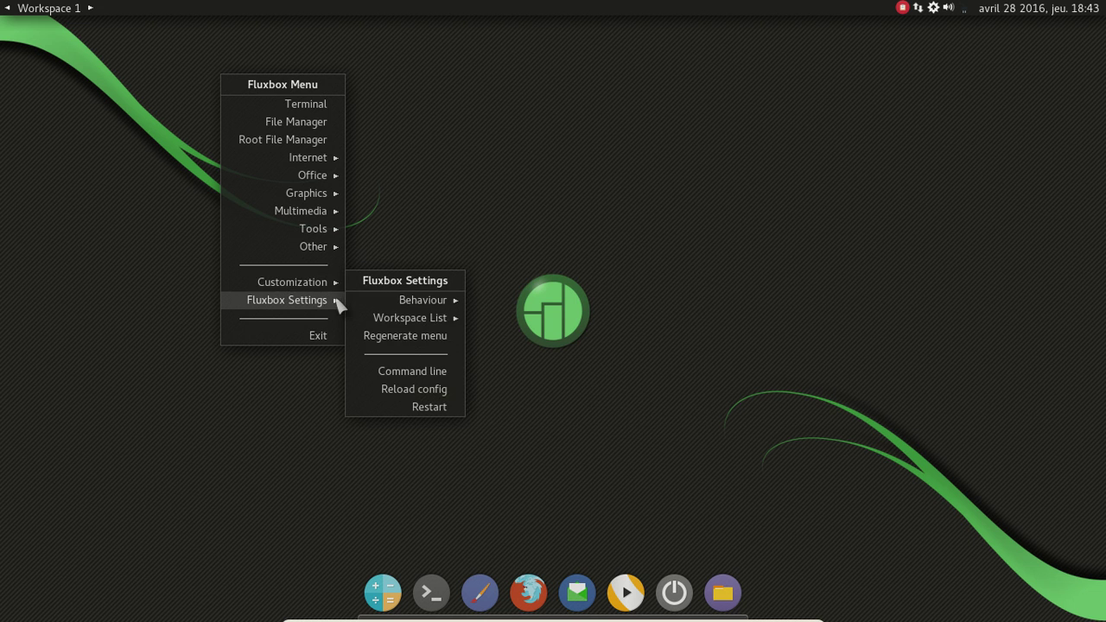
{"action": "left_click", "coordinate": [412, 346]}
- Look through the Office, Other and Tools categories of the regenerated menu and reopen the package manager from the System tools
{"action": "right_click", "coordinate": [258, 121]}
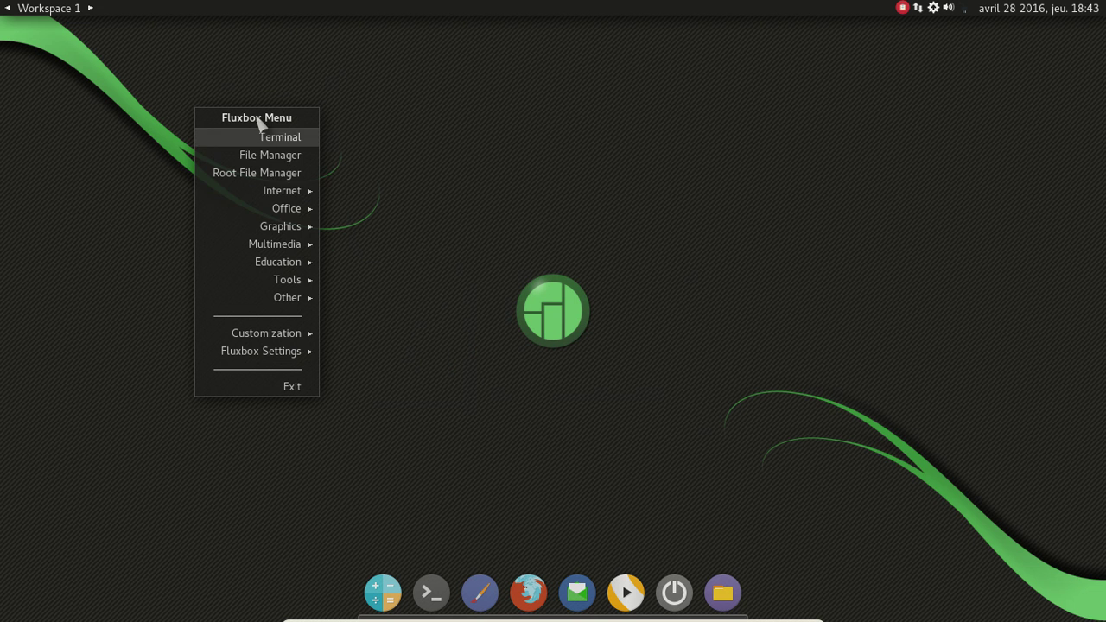
{"action": "mouse_move", "coordinate": [295, 212]}
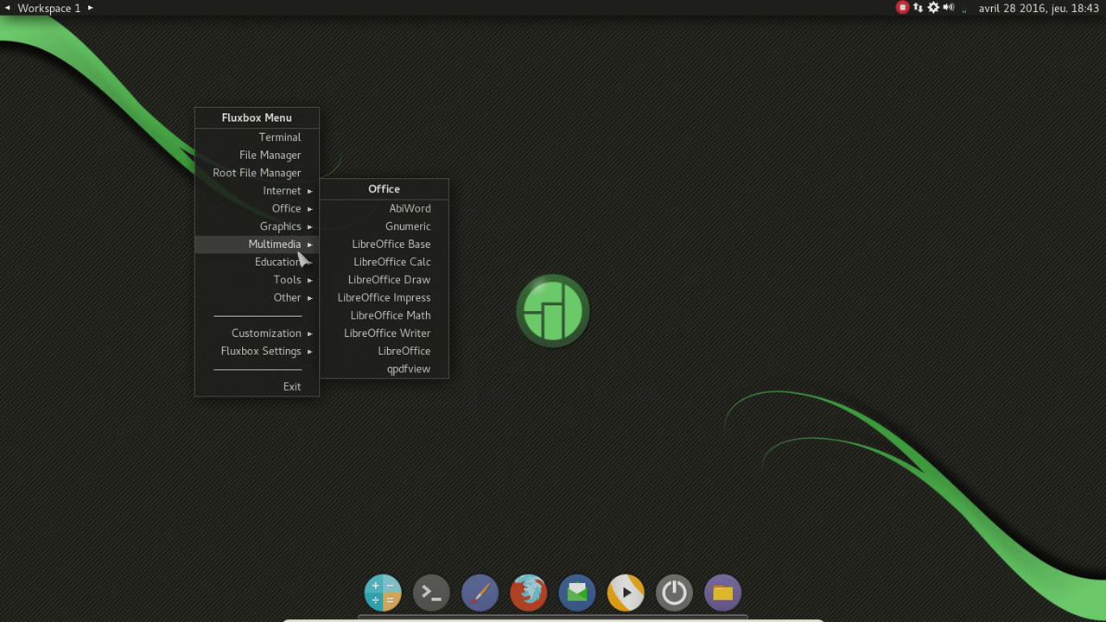
{"action": "mouse_move", "coordinate": [292, 331]}
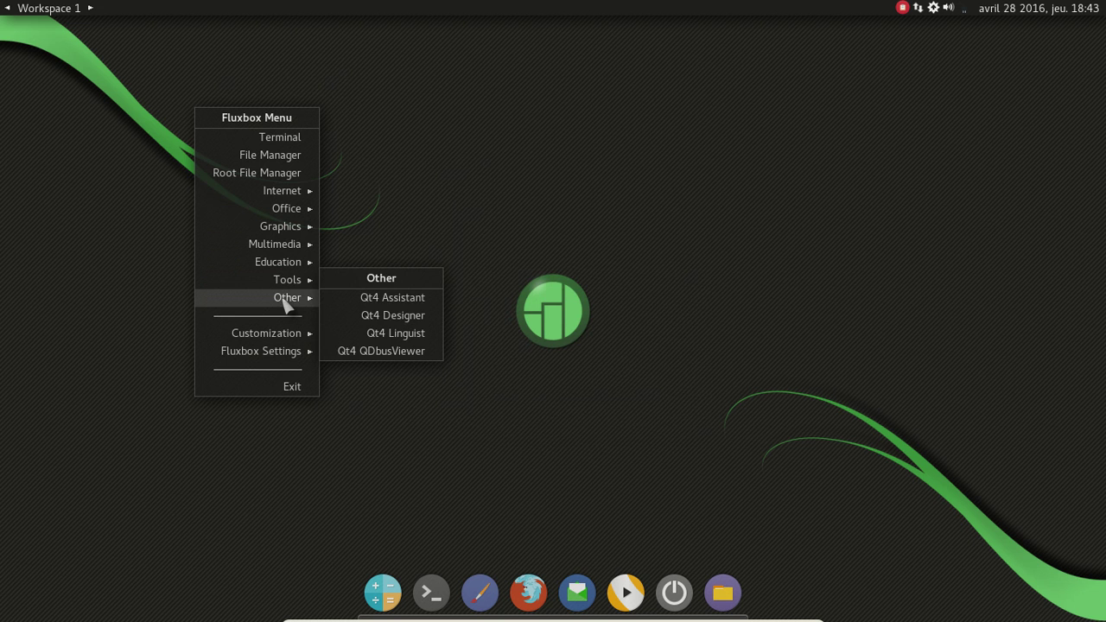
{"action": "mouse_move", "coordinate": [292, 279]}
{"action": "mouse_move", "coordinate": [365, 298]}
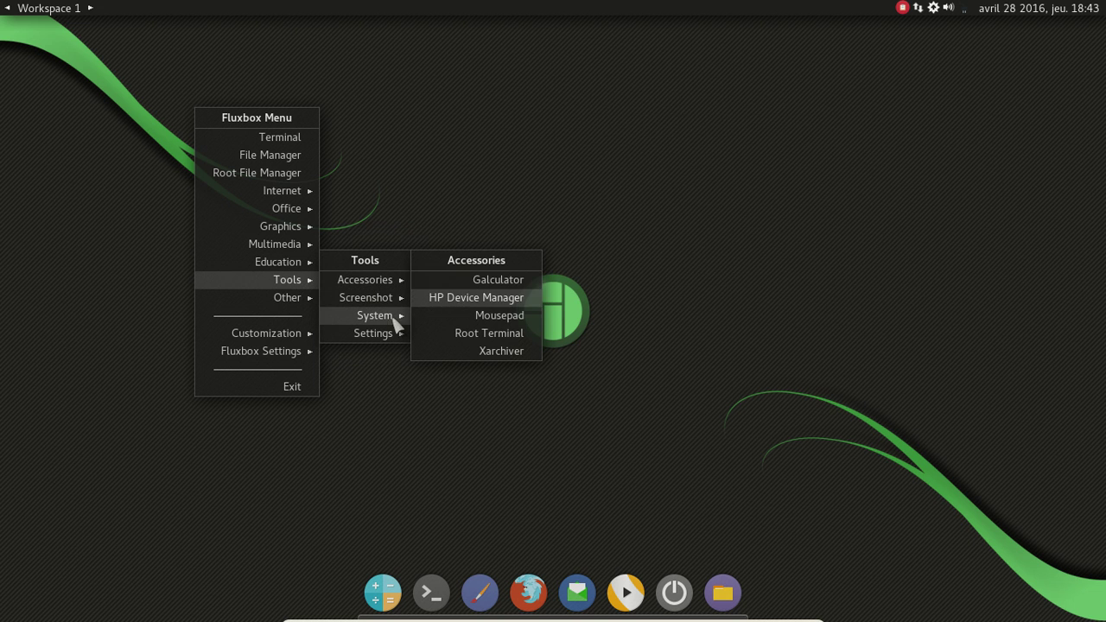
{"action": "mouse_move", "coordinate": [394, 316]}
{"action": "left_click", "coordinate": [463, 320]}
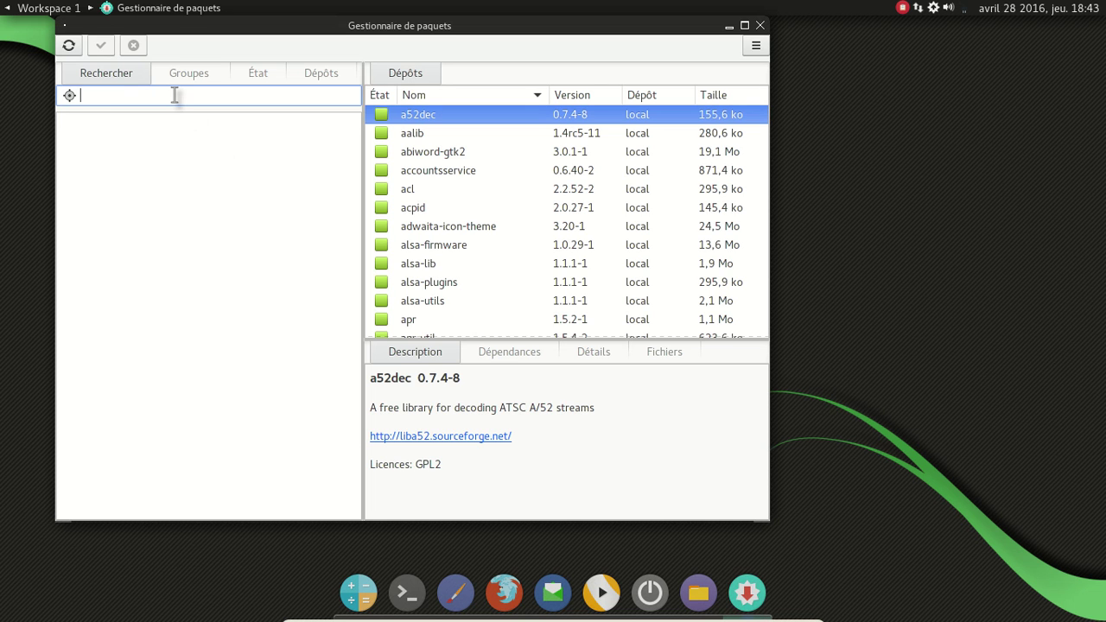
- Search the packages for palemoon and mark palemoon-bin for removal
{"action": "type", "text": "palemoon"}
{"action": "key", "text": "Return"}
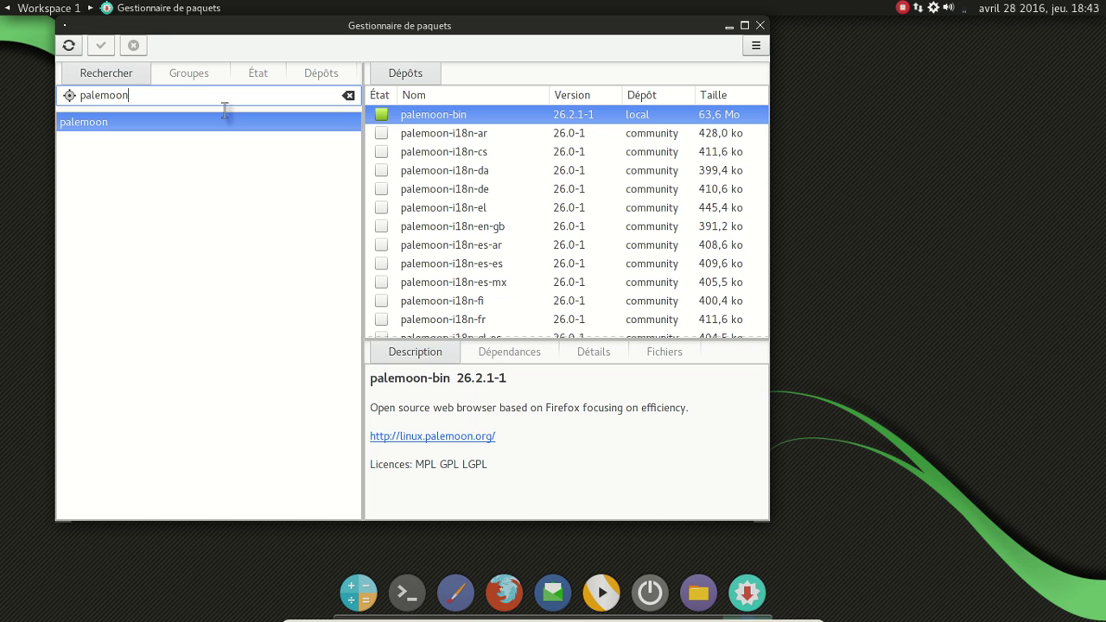
{"action": "right_click", "coordinate": [415, 114]}
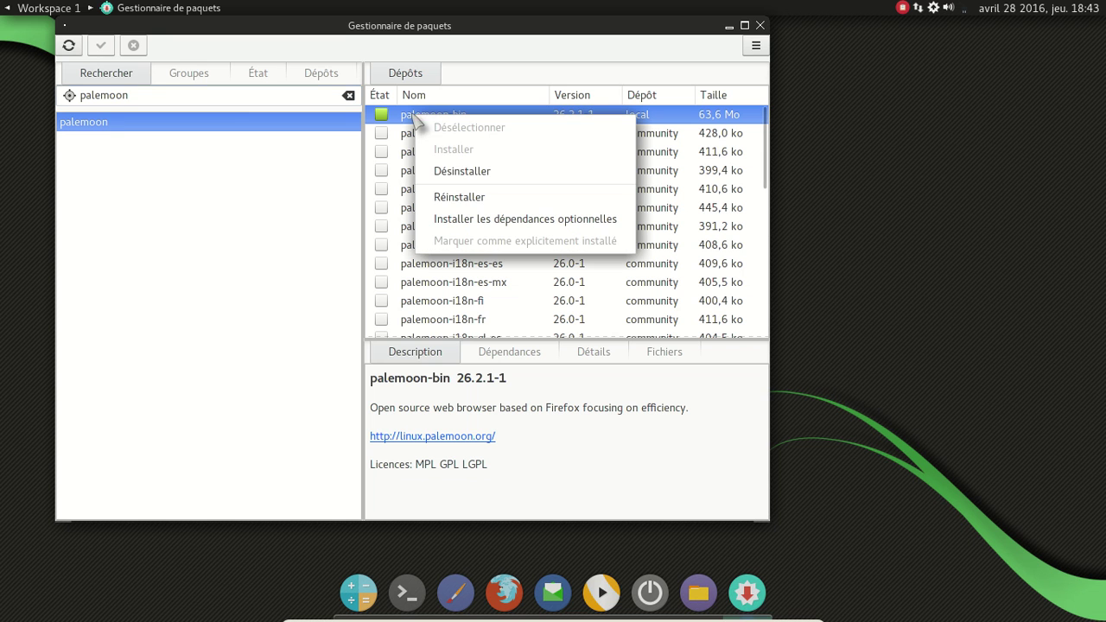
{"action": "left_click", "coordinate": [465, 170]}
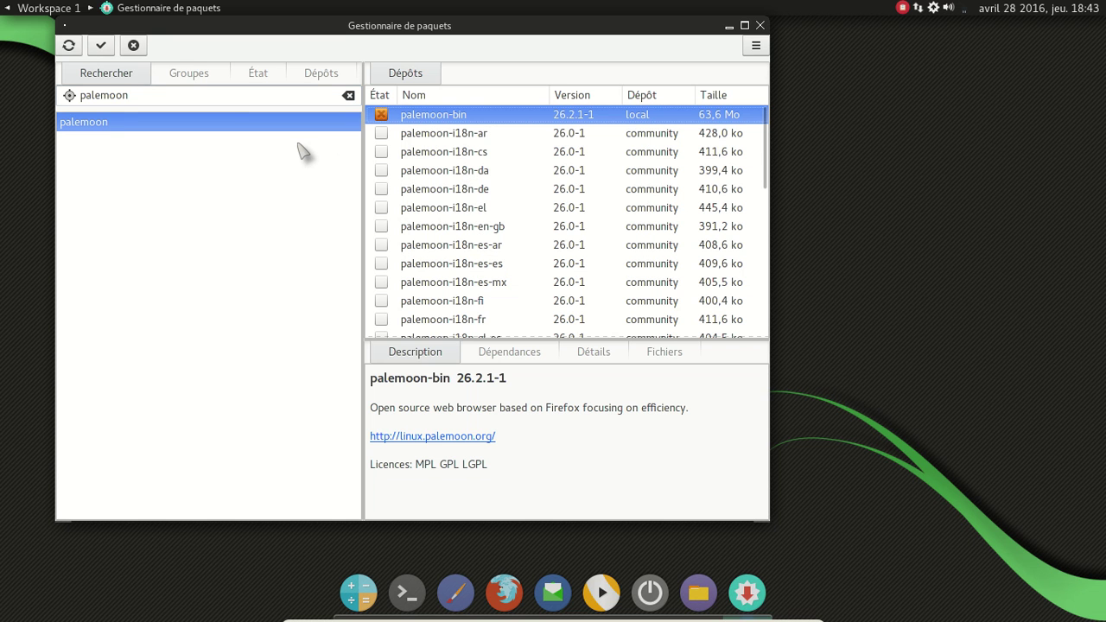
- Look through the remaining Pale Moon packages and search for abiword
{"action": "left_click", "coordinate": [164, 94]}
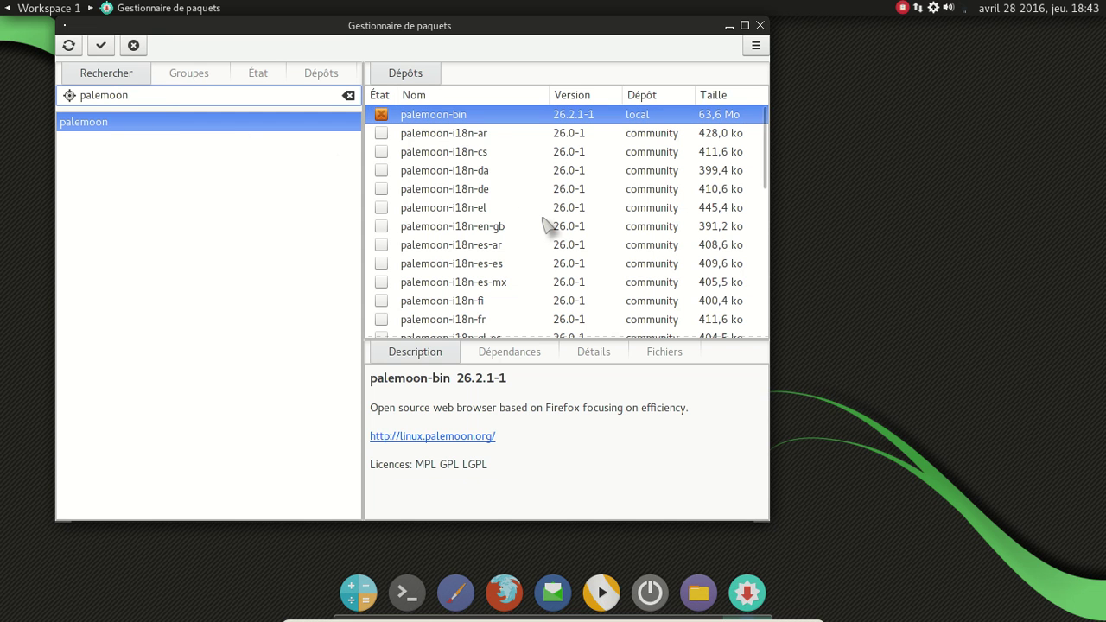
{"action": "scroll", "coordinate": [546, 224], "scroll_direction": "down", "scroll_amount": 5}
{"action": "scroll", "coordinate": [546, 225], "scroll_direction": "down", "scroll_amount": 3}
{"action": "scroll", "coordinate": [546, 225], "scroll_direction": "up", "scroll_amount": 6}
{"action": "scroll", "coordinate": [546, 225], "scroll_direction": "up", "scroll_amount": 2}
{"action": "double_click", "coordinate": [152, 95]}
{"action": "type", "text": "ab"}
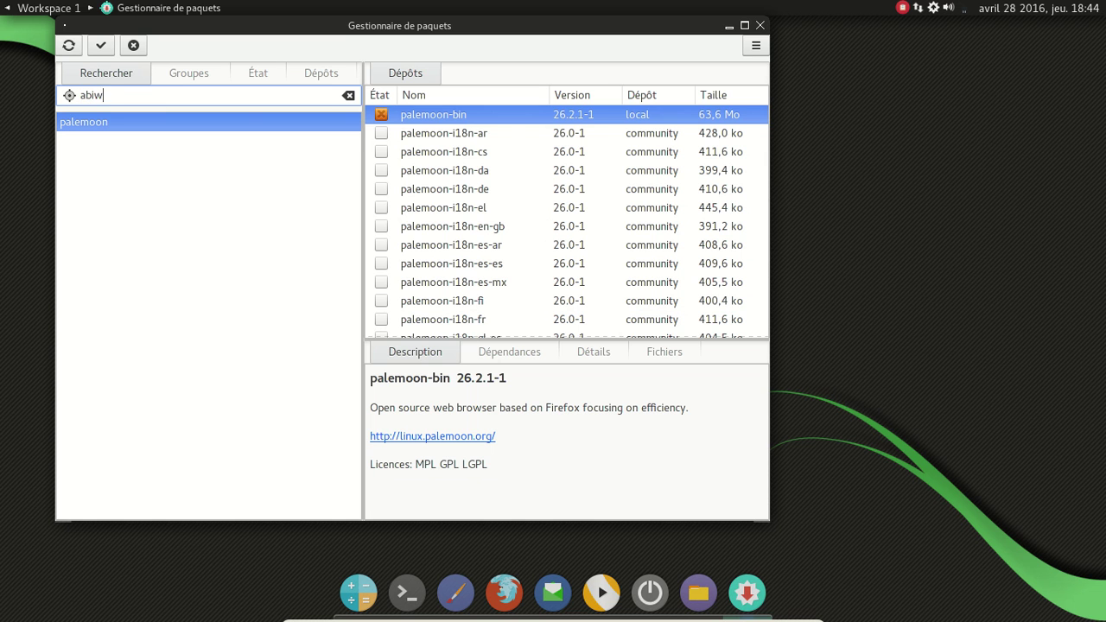
{"action": "type", "text": "iword"}
{"action": "key", "text": "Return"}
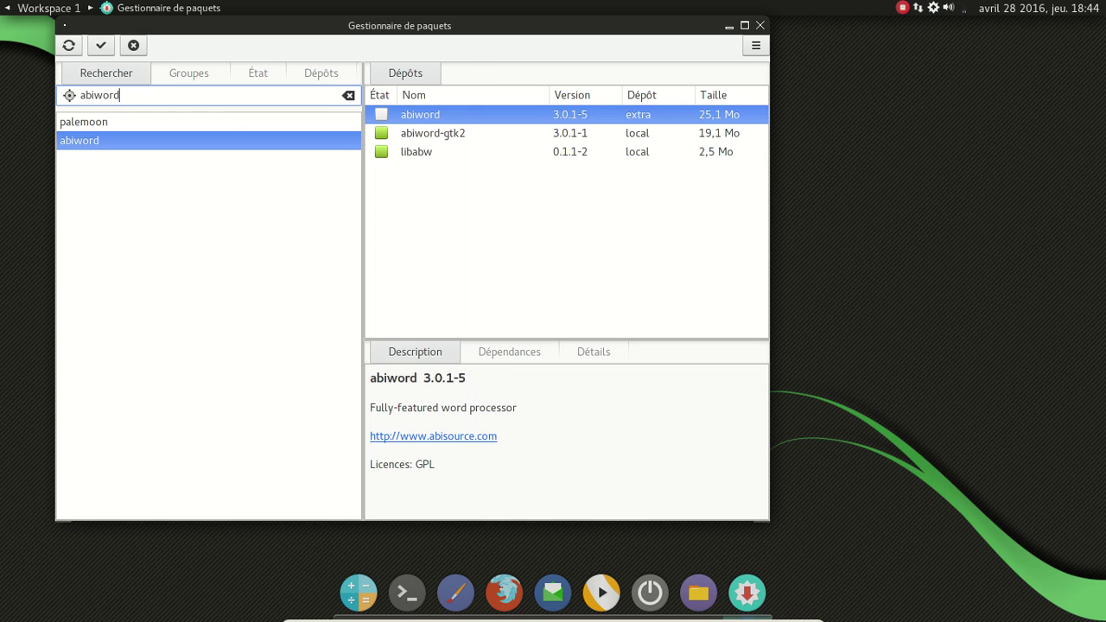
- Mark both abiword-gtk2 and libabw for removal
{"action": "left_click", "coordinate": [425, 134]}
{"action": "left_click", "coordinate": [422, 153], "text": "shift"}
{"action": "right_click", "coordinate": [424, 154]}
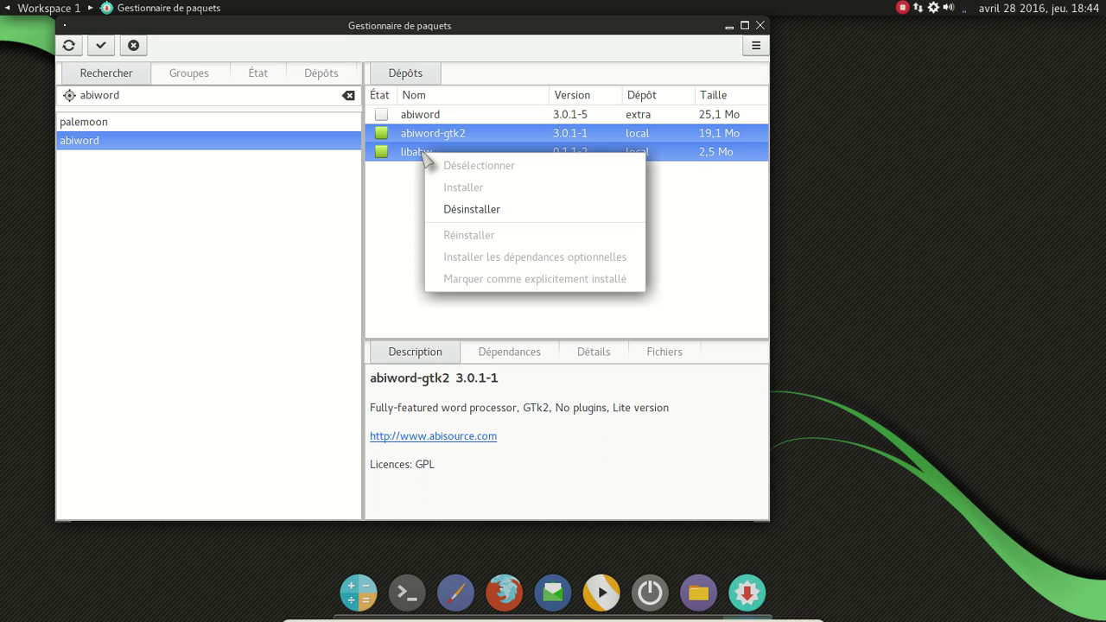
{"action": "left_click", "coordinate": [482, 209]}
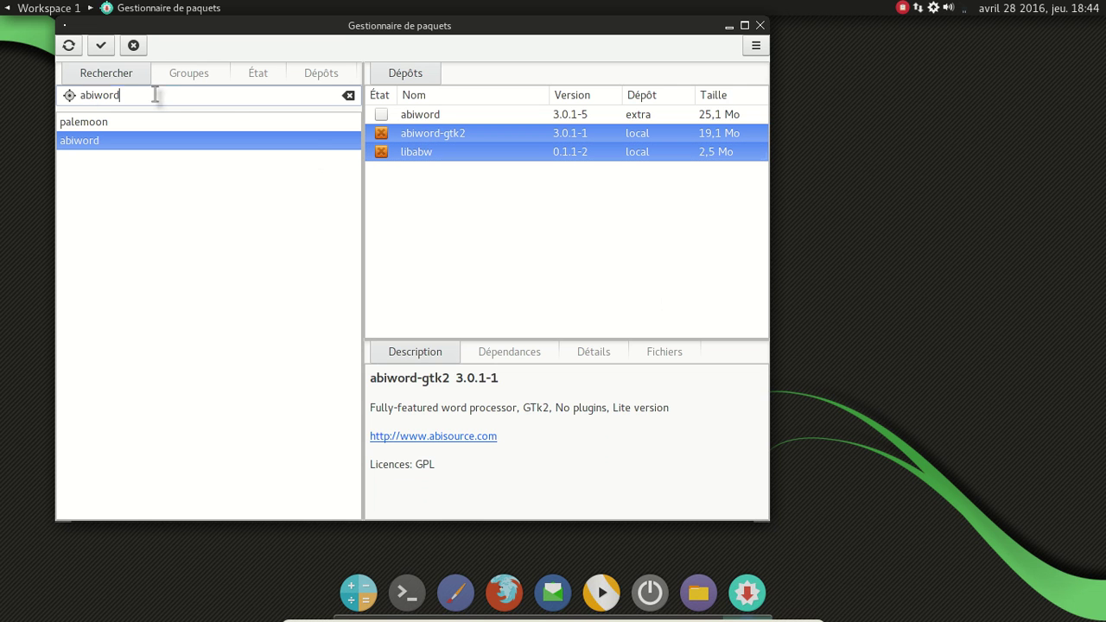
- Search the packages for gnumeric and mark gnumeric for removal
{"action": "left_click", "coordinate": [69, 95]}
{"action": "type", "text": "gniml"}
{"action": "type", "text": "um"}
{"action": "key", "text": "Return"}
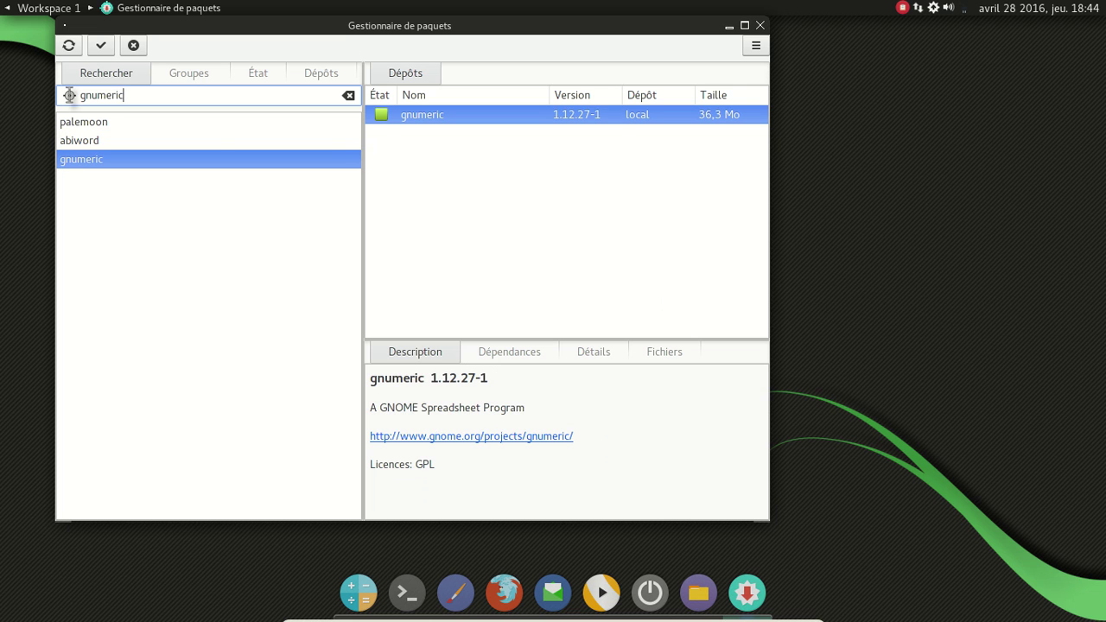
{"action": "right_click", "coordinate": [394, 116]}
{"action": "left_click", "coordinate": [442, 172]}
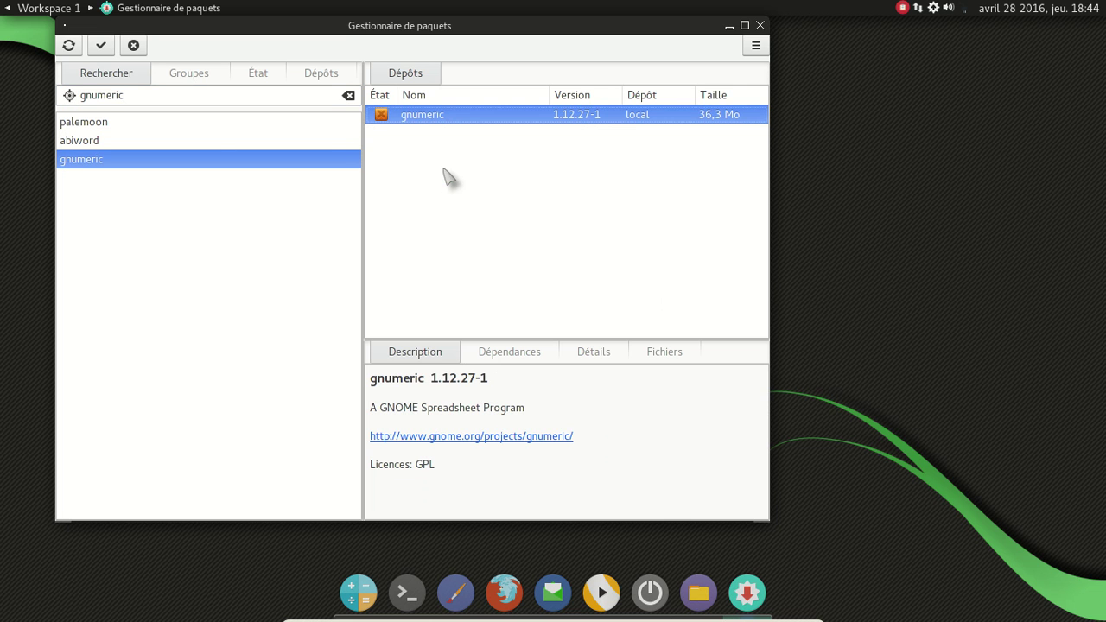
- Apply the marked removals, validating the summary and entering the account password, and show the transaction details
{"action": "left_click", "coordinate": [102, 46]}
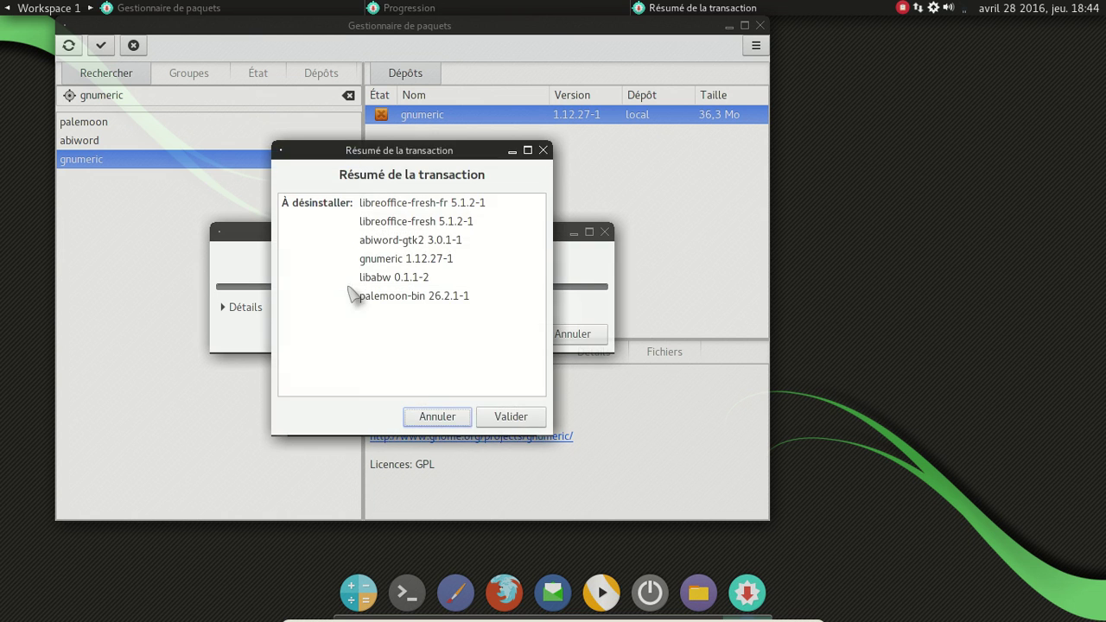
{"action": "left_click", "coordinate": [507, 417]}
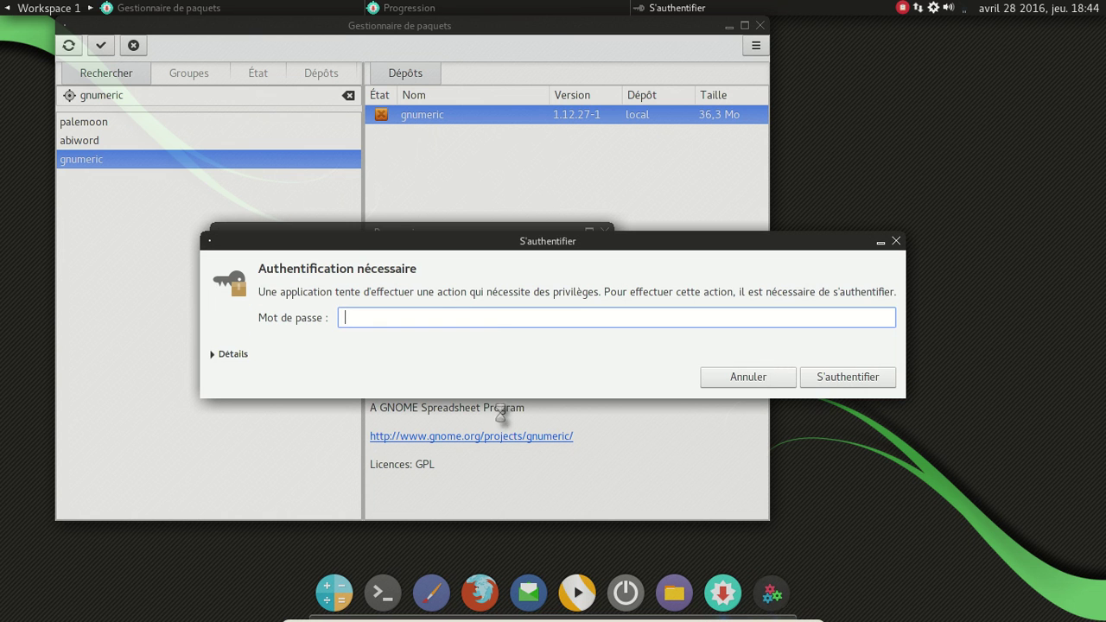
{"action": "type", "text": "••••••••"}
{"action": "key", "text": "Return"}
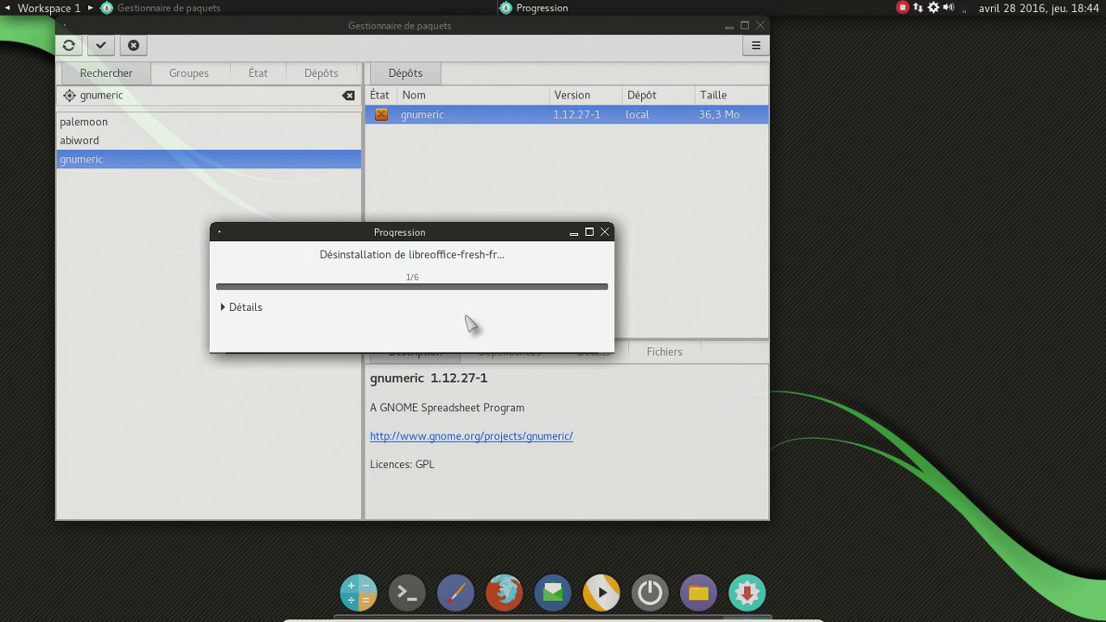
{"action": "left_click", "coordinate": [244, 310]}
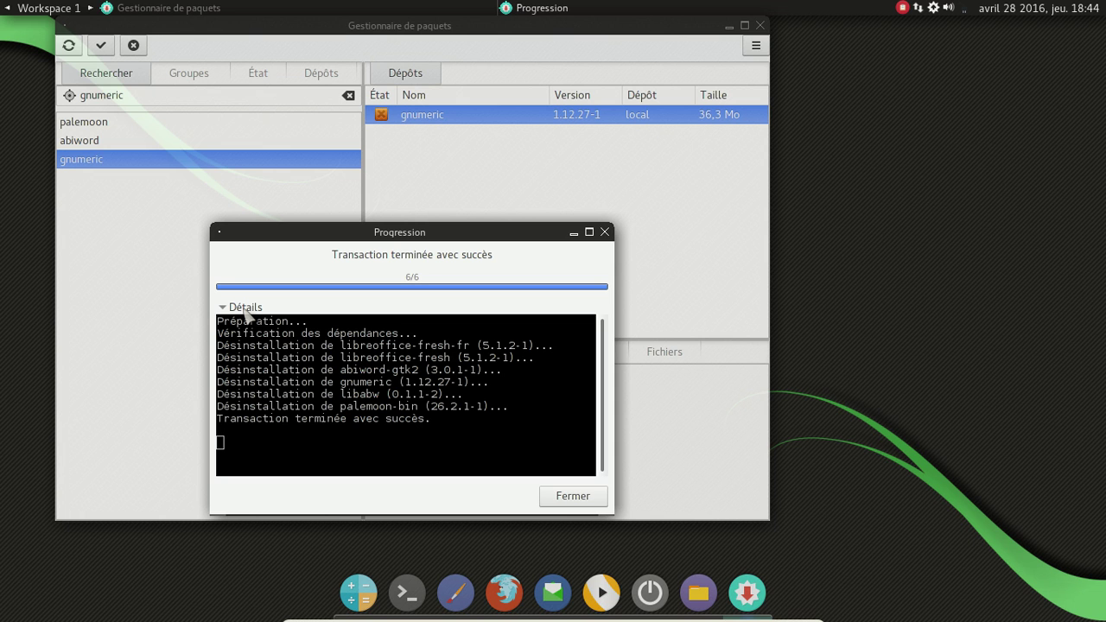
- Dismiss the finished transaction, reopen the package manager and search the packages for libreoffice
{"action": "left_click", "coordinate": [592, 500]}
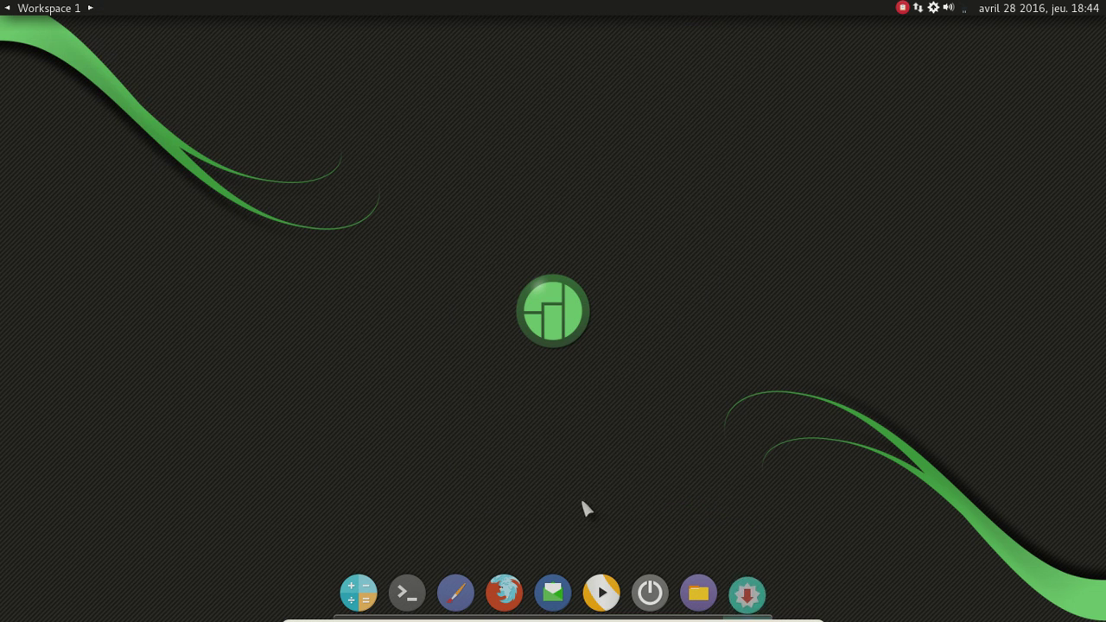
{"action": "right_click", "coordinate": [154, 95]}
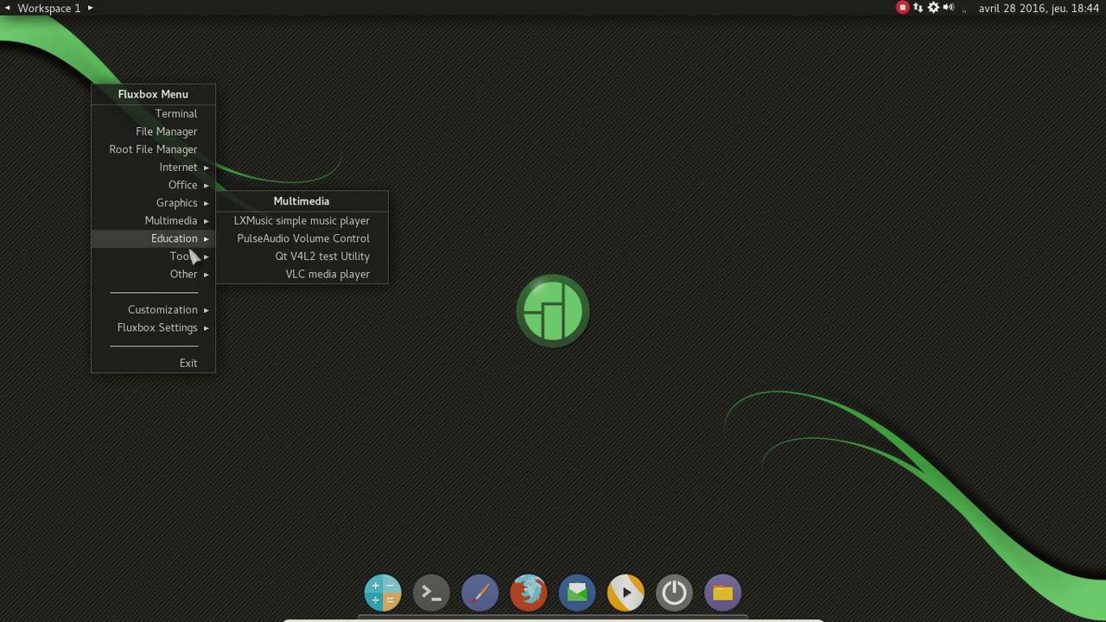
{"action": "mouse_move", "coordinate": [189, 272]}
{"action": "mouse_move", "coordinate": [291, 291]}
{"action": "left_click", "coordinate": [372, 293]}
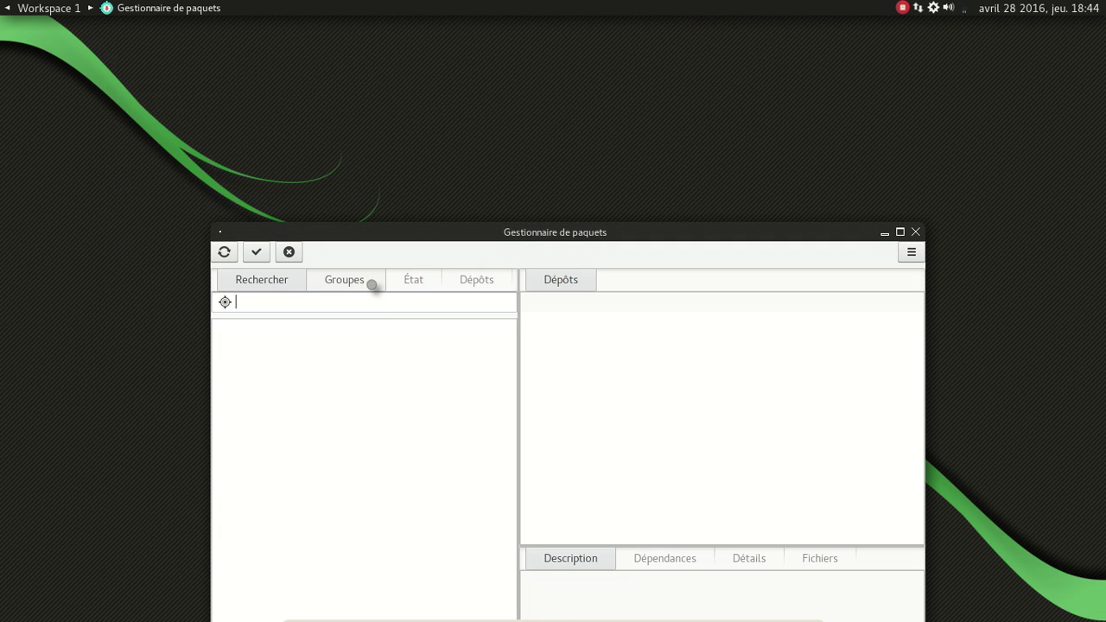
{"action": "left_click_drag", "start_coordinate": [536, 224], "coordinate": [450, 40]}
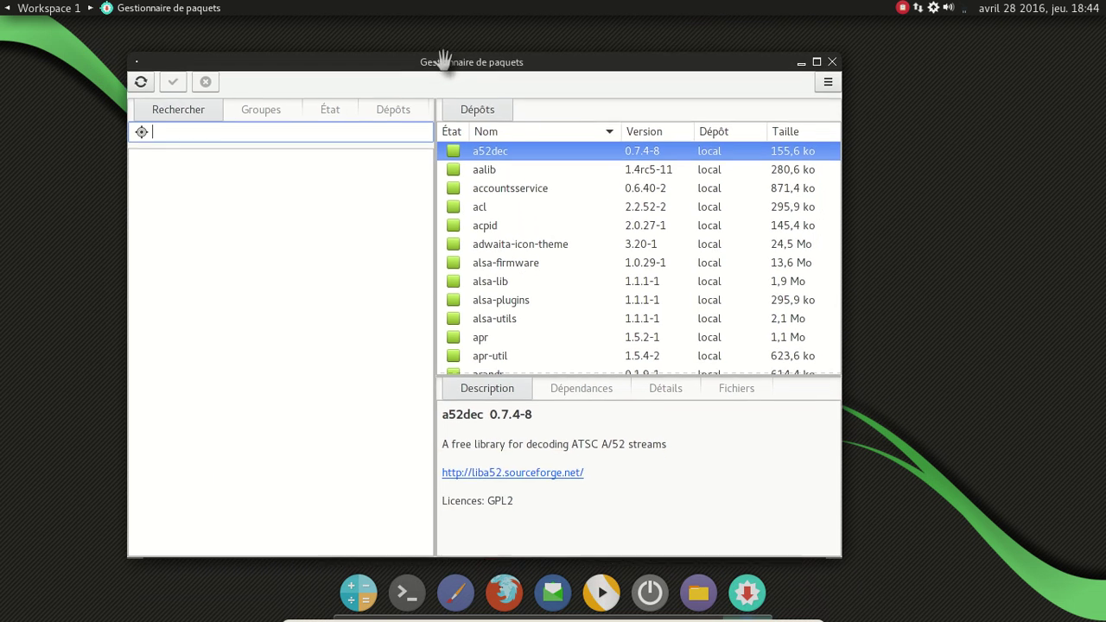
{"action": "type", "text": "libreof"}
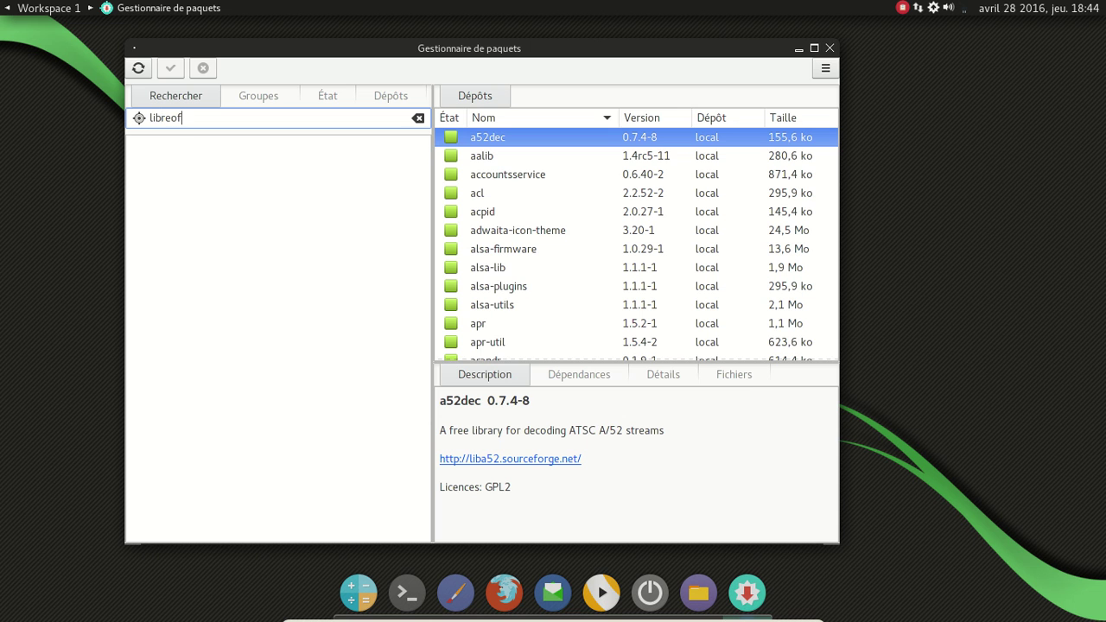
{"action": "key", "text": "Return"}
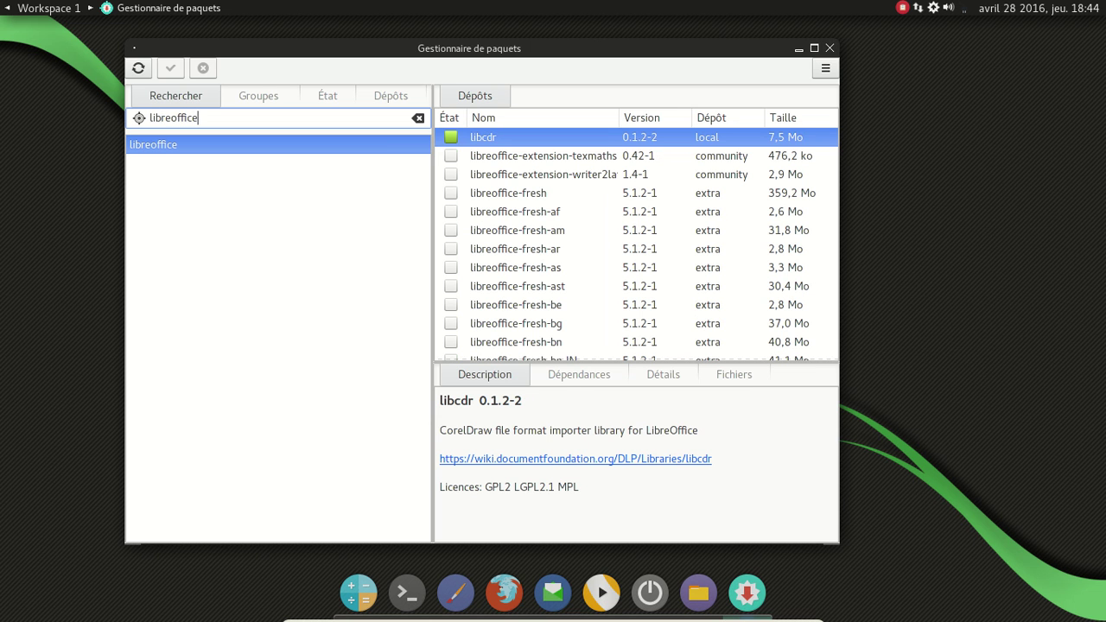
- Mark libreoffice-fresh and the French language pack libreoffice-fresh-fr for installation
{"action": "right_click", "coordinate": [573, 201]}
{"action": "left_click", "coordinate": [588, 231]}
{"action": "scroll", "coordinate": [583, 235], "scroll_direction": "down", "scroll_amount": 7}
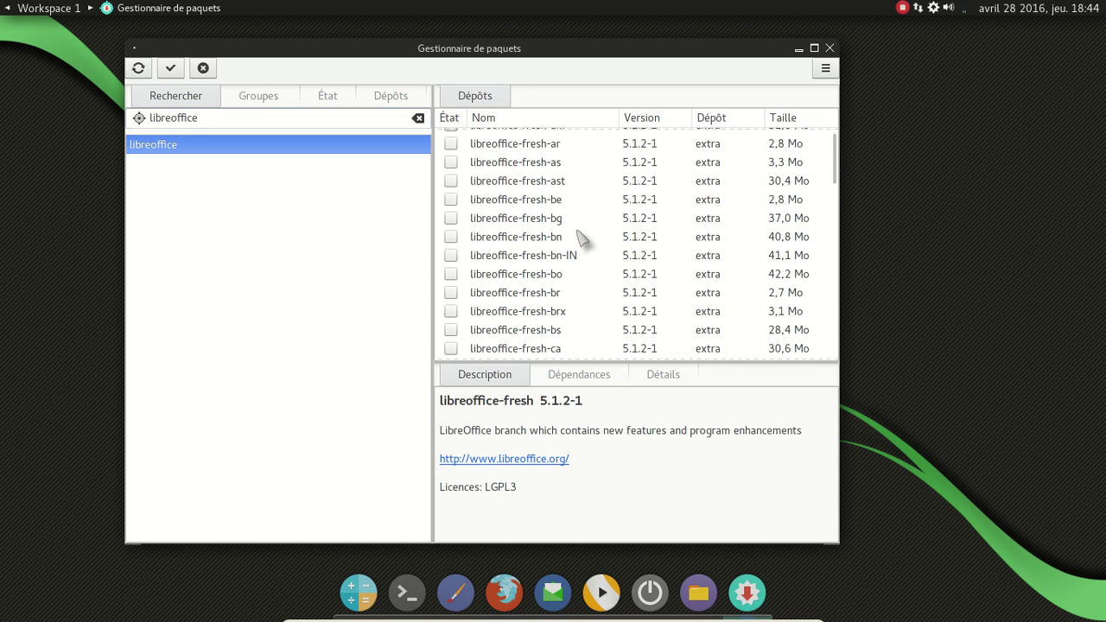
{"action": "scroll", "coordinate": [583, 238], "scroll_direction": "down", "scroll_amount": 3}
{"action": "right_click", "coordinate": [560, 277]}
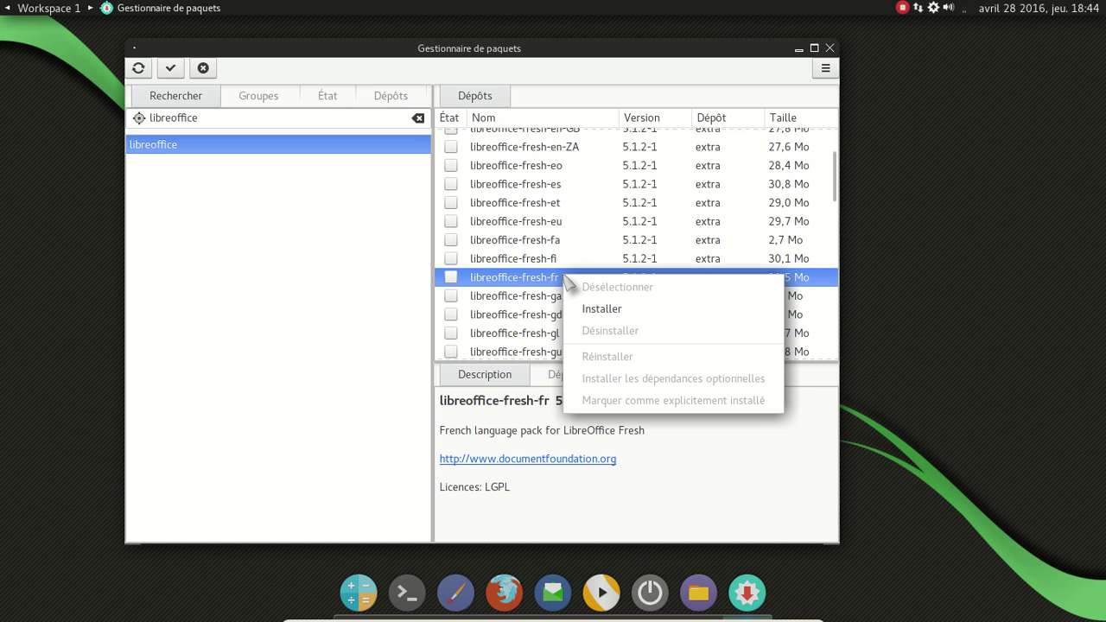
{"action": "left_click", "coordinate": [630, 310]}
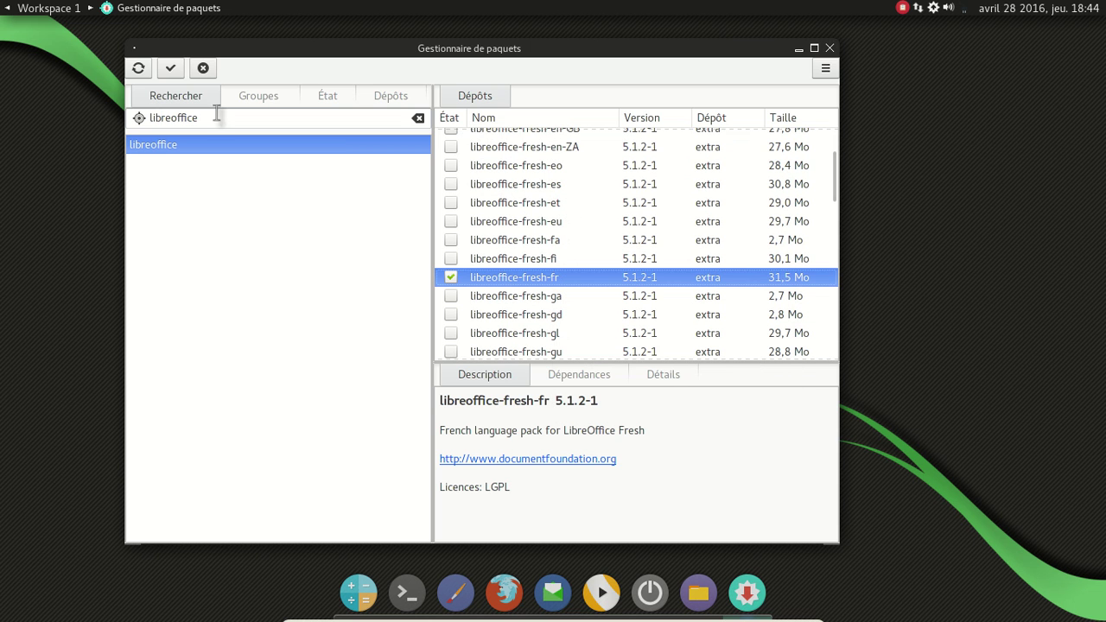
- Apply the marked installations, validating the transaction summary and entering the account password, and close the package manager once they finish
{"action": "left_click", "coordinate": [178, 68]}
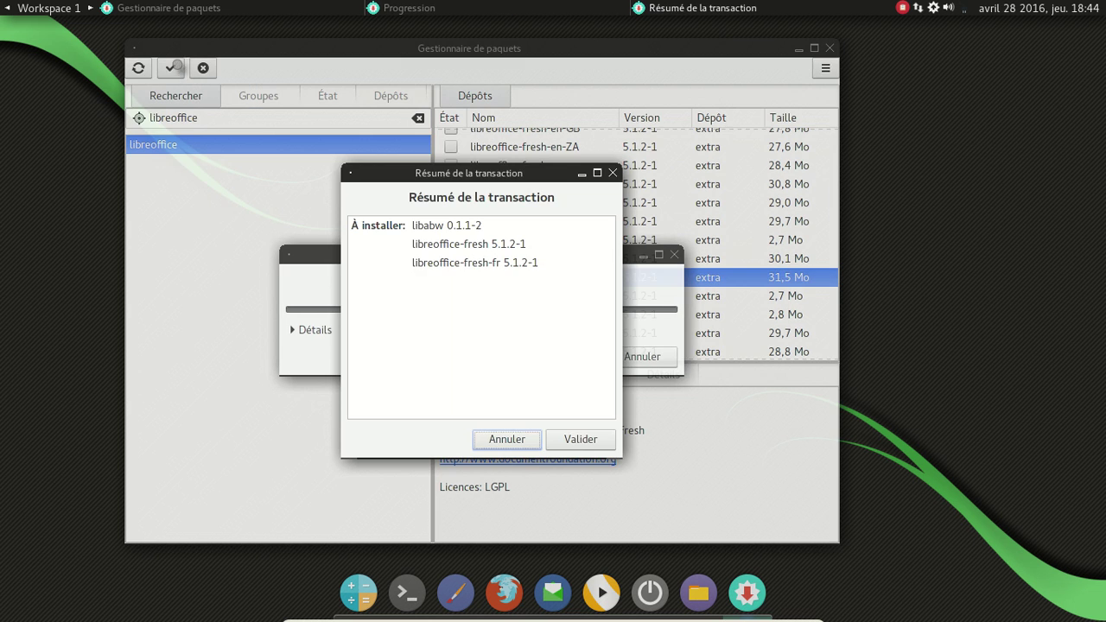
{"action": "left_click", "coordinate": [575, 439]}
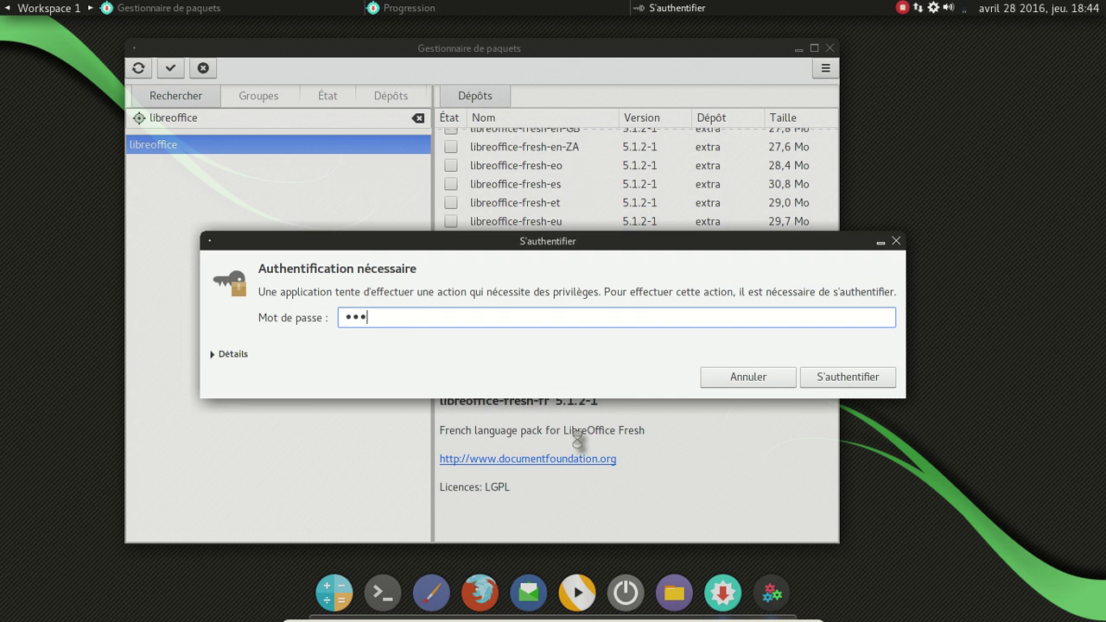
{"action": "type", "text": "••"}
{"action": "key", "text": "Return"}
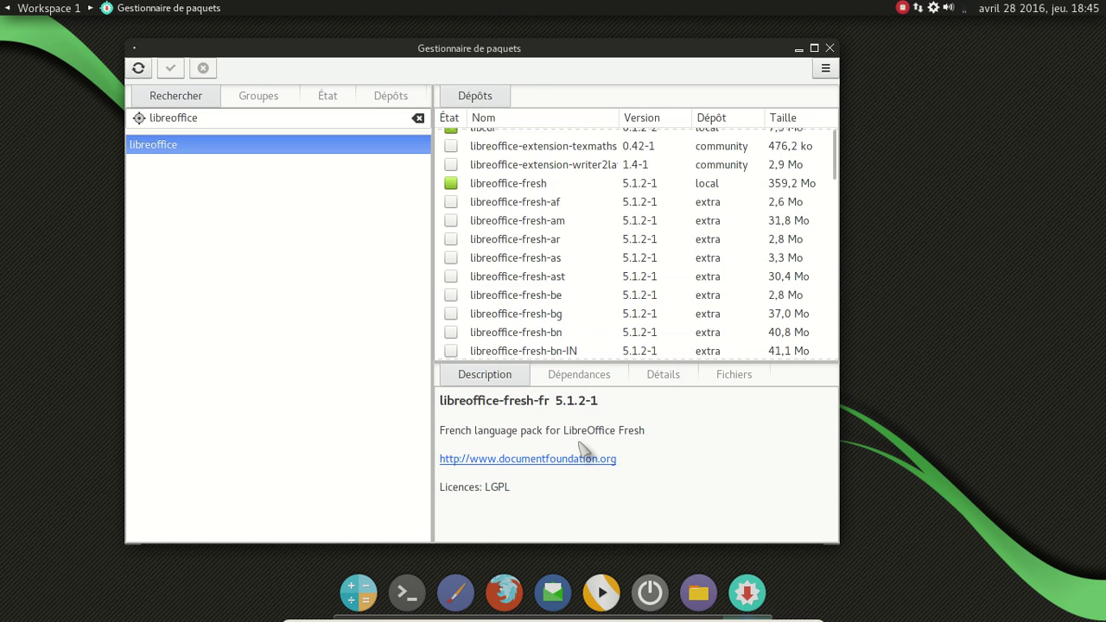
{"action": "left_click", "coordinate": [830, 49]}
{"action": "right_click", "coordinate": [402, 100]}
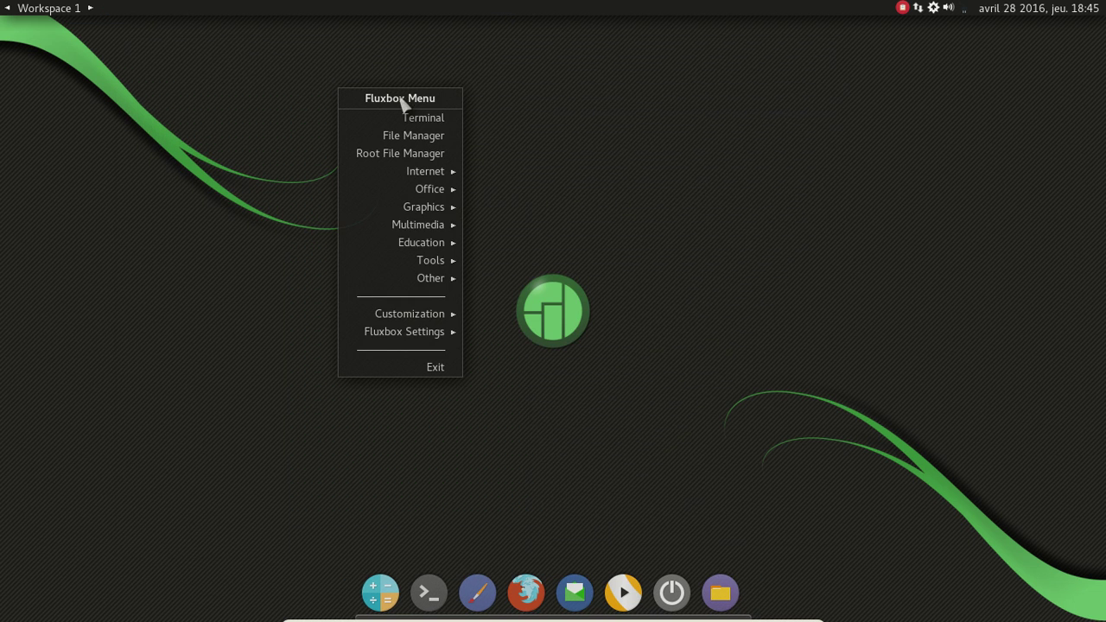
{"action": "mouse_move", "coordinate": [422, 333]}
{"action": "mouse_move", "coordinate": [543, 350]}
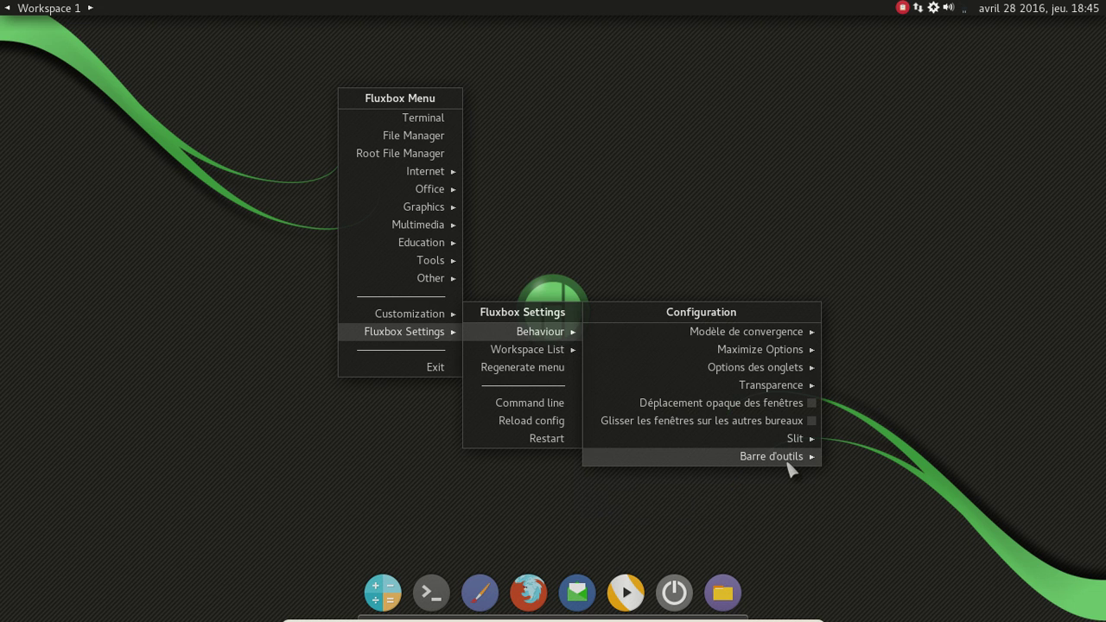
{"action": "mouse_move", "coordinate": [788, 460]}
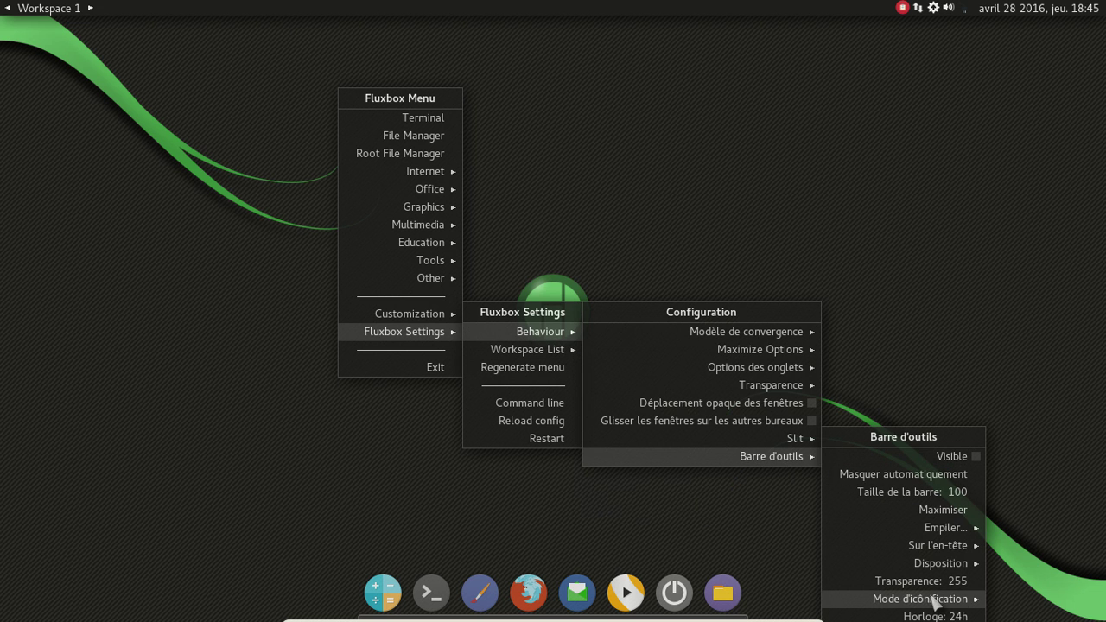
{"action": "mouse_move", "coordinate": [934, 599]}
{"action": "right_click", "coordinate": [537, 29]}
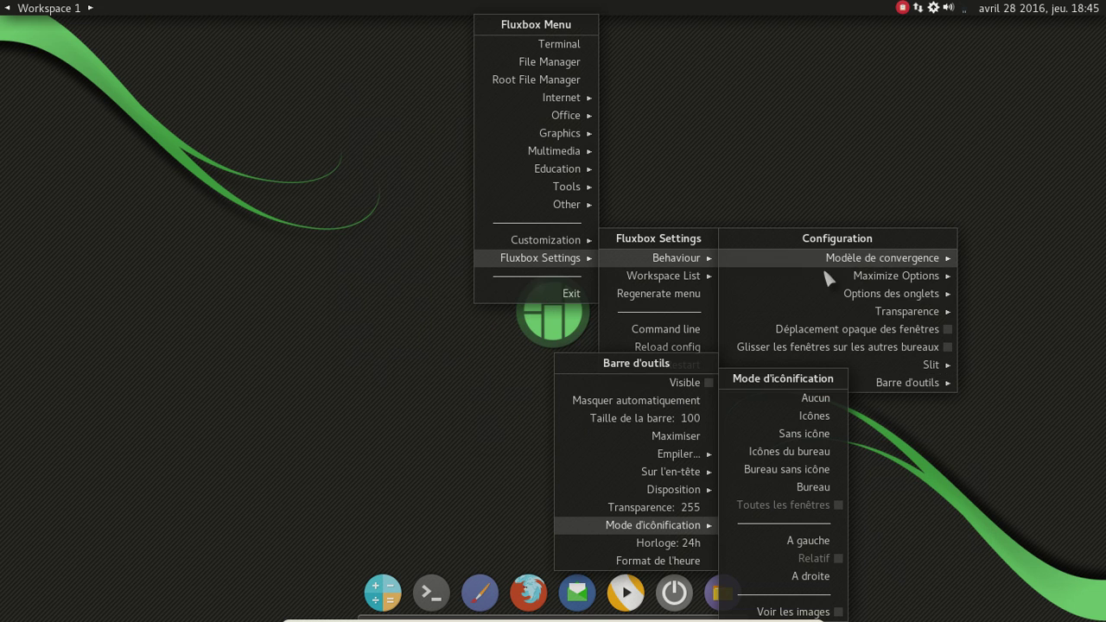
{"action": "left_click", "coordinate": [959, 438]}
- Edit the Fluxbox toolbar's clock format to put the day before the month, as %e %b %Y, %a %k:%M
{"action": "right_click", "coordinate": [471, 51]}
{"action": "mouse_move", "coordinate": [524, 282]}
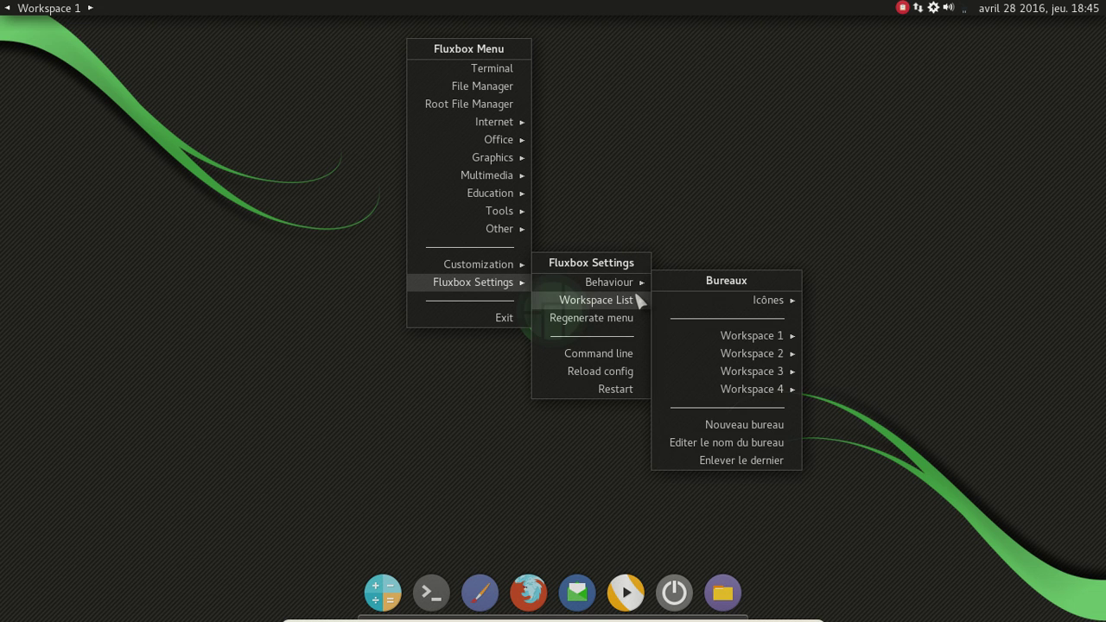
{"action": "mouse_move", "coordinate": [866, 412]}
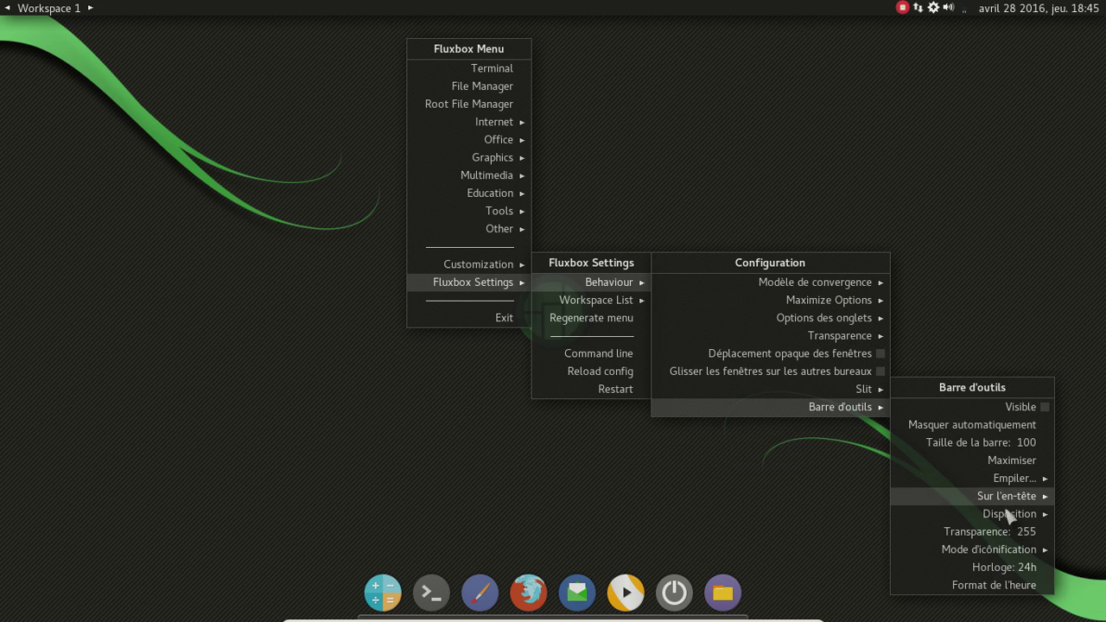
{"action": "left_click", "coordinate": [1011, 586]}
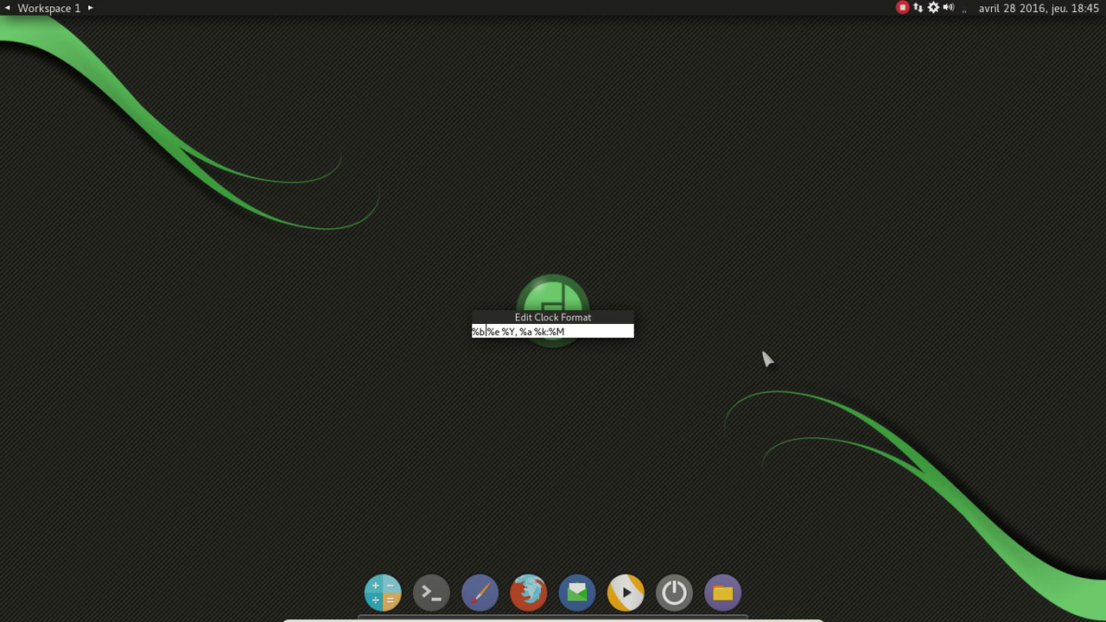
{"action": "key", "text": "Delete"}
{"action": "key", "text": "Delete"}
{"action": "type", "text": "e"}
{"action": "key", "text": "BackSpace"}
{"action": "type", "text": "B"}
{"action": "key", "text": "Return"}
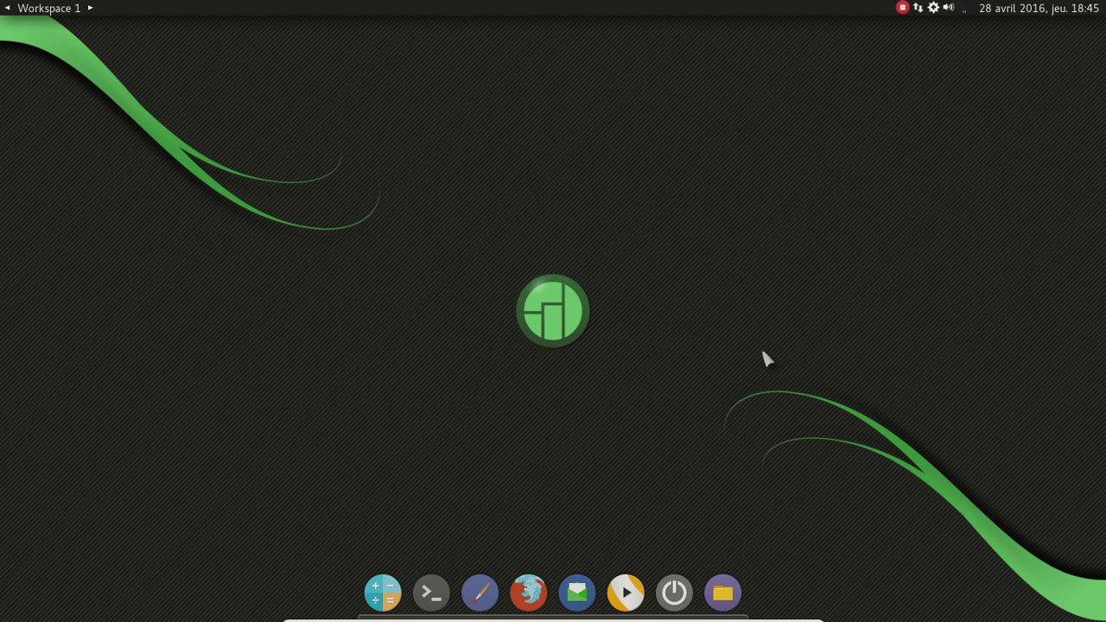
- Edit the toolbar clock format again, removing the abbreviated weekday %a and putting the full weekday %A before the date
{"action": "right_click", "coordinate": [522, 110]}
{"action": "mouse_move", "coordinate": [560, 345]}
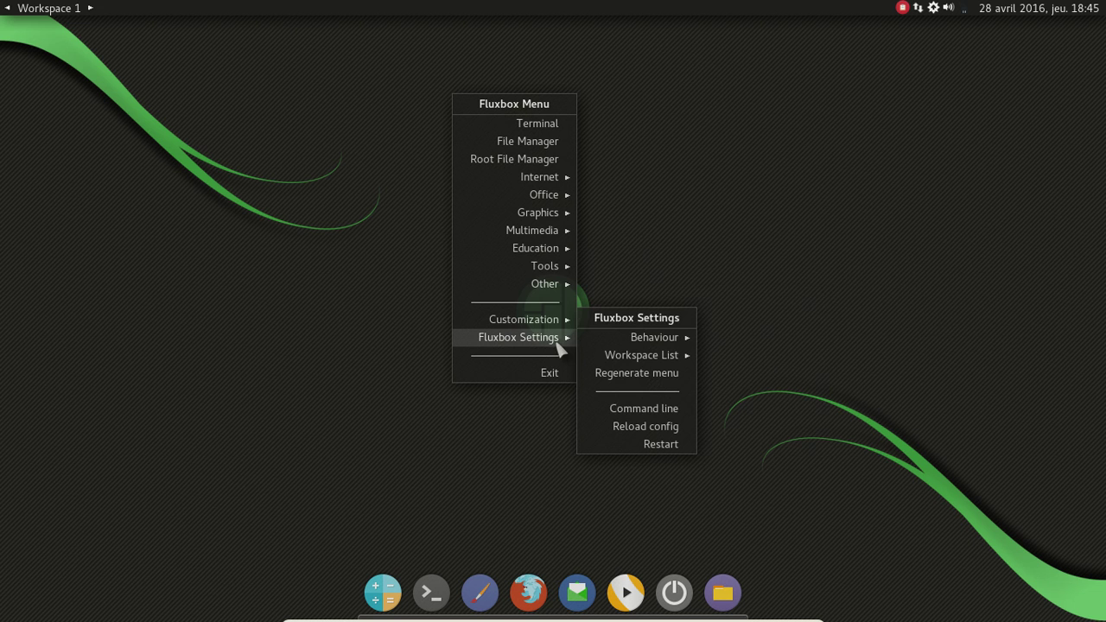
{"action": "mouse_move", "coordinate": [649, 340]}
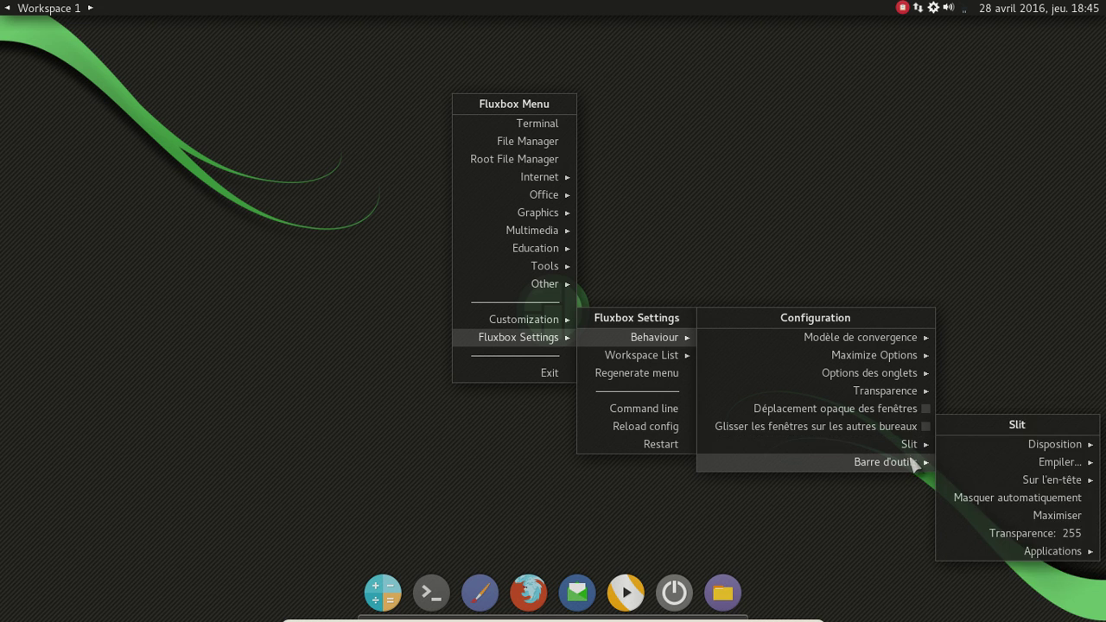
{"action": "mouse_move", "coordinate": [914, 462]}
{"action": "left_click", "coordinate": [1046, 611]}
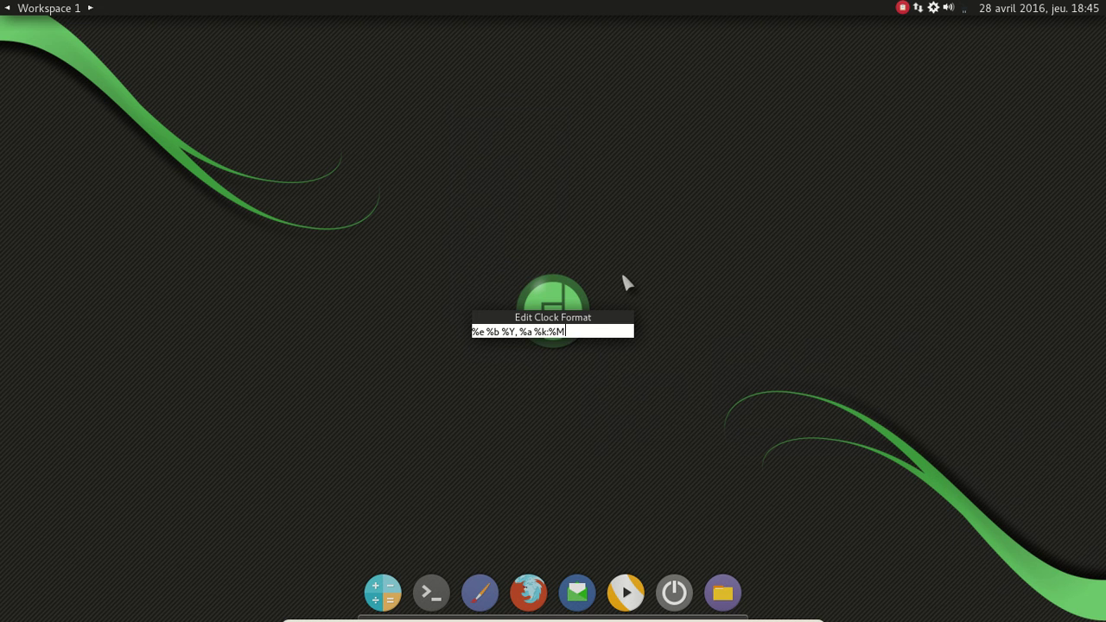
{"action": "left_click_drag", "start_coordinate": [573, 321], "coordinate": [390, 140]}
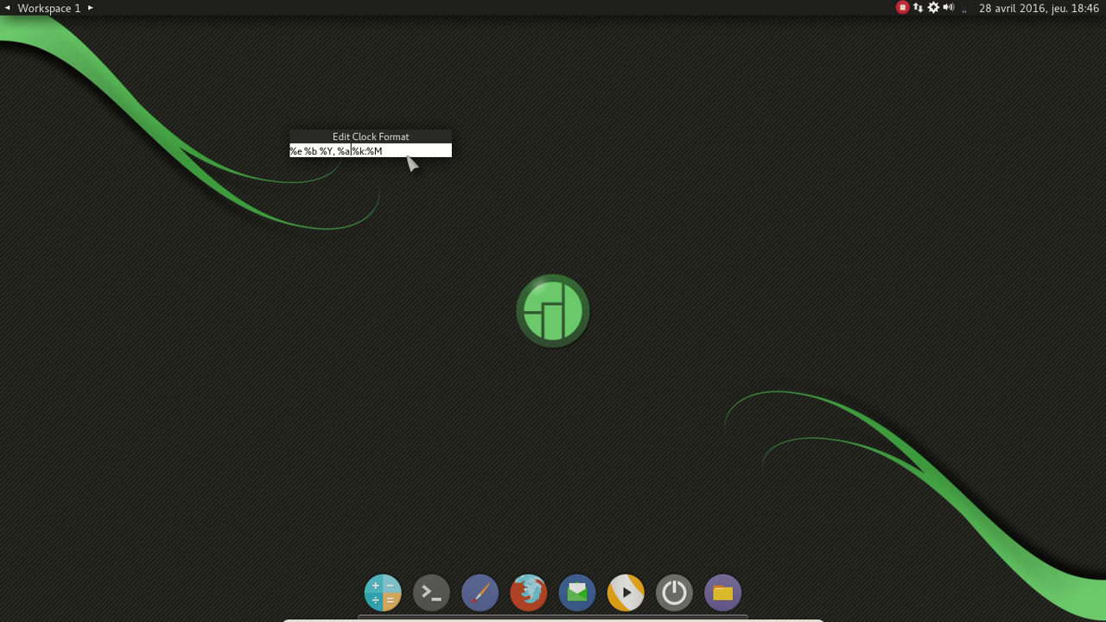
{"action": "key", "text": "BackSpace"}
{"action": "type", "text": "%A"}
{"action": "key", "text": "Return"}
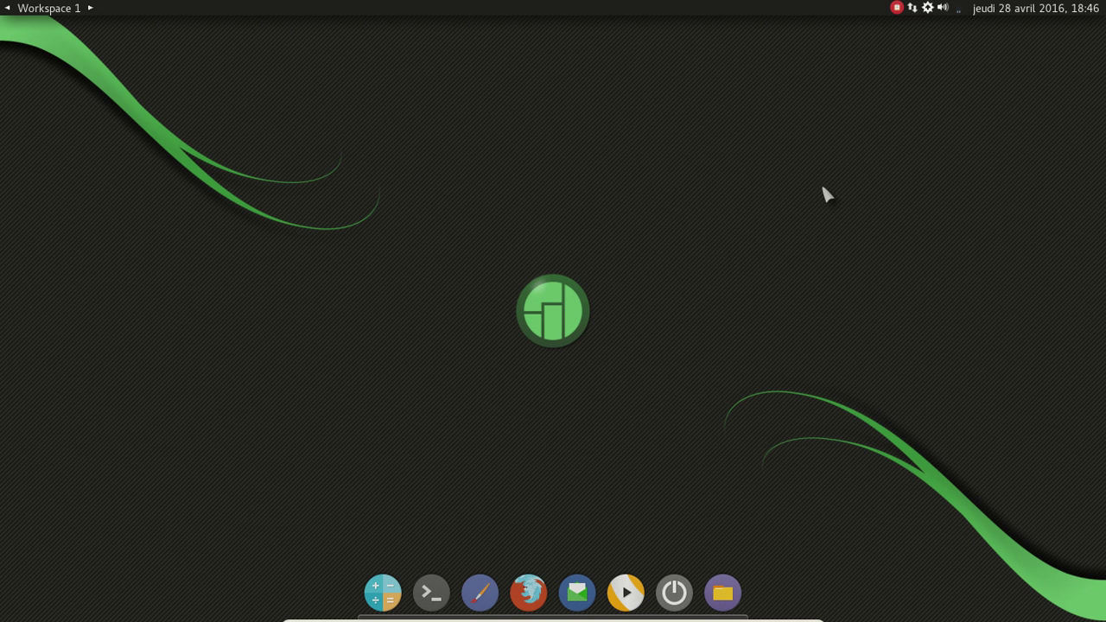
{"action": "right_click", "coordinate": [291, 83]}
{"action": "mouse_move", "coordinate": [338, 316]}
{"action": "mouse_move", "coordinate": [432, 333]}
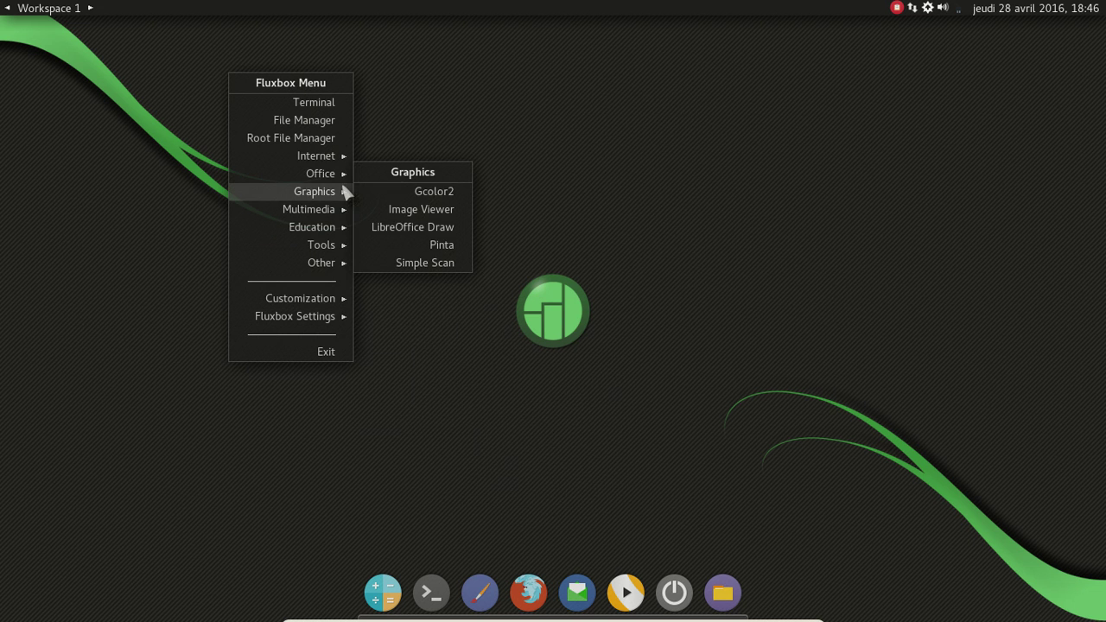
{"action": "mouse_move", "coordinate": [340, 157]}
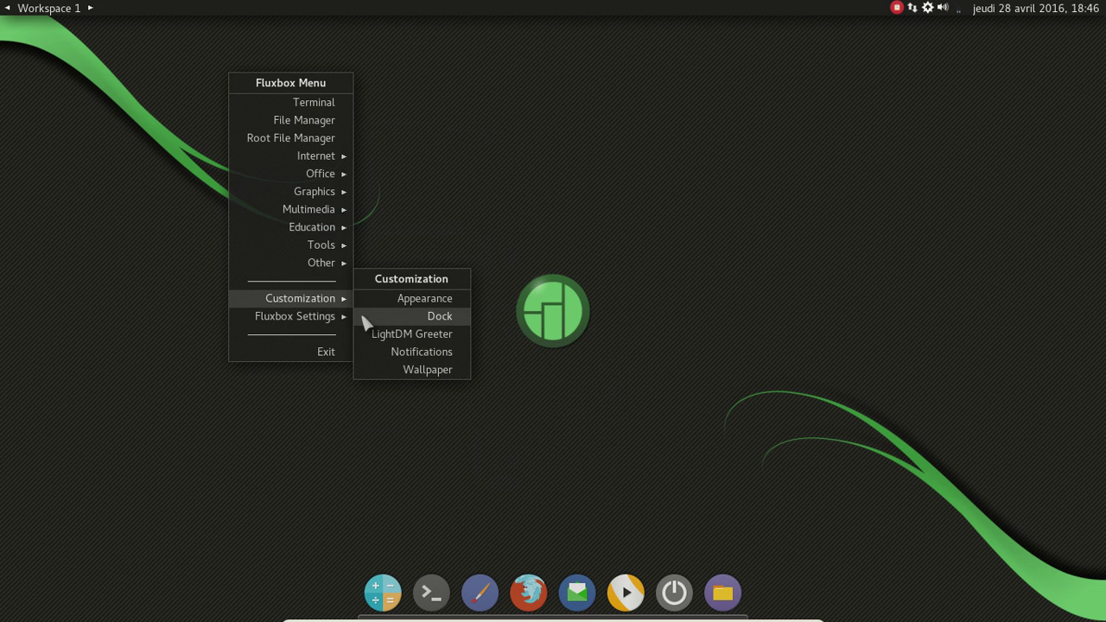
{"action": "left_click", "coordinate": [406, 352]}
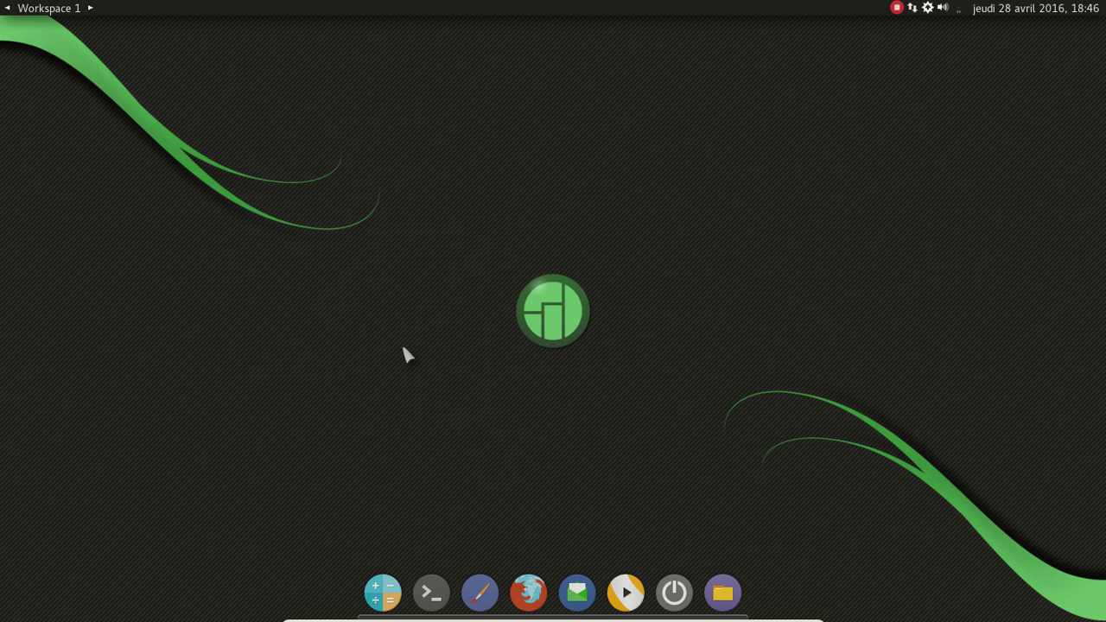
- Launch the LibreOffice start centre to check its interface language, and quit it
{"action": "right_click", "coordinate": [264, 97]}
{"action": "mouse_move", "coordinate": [294, 171]}
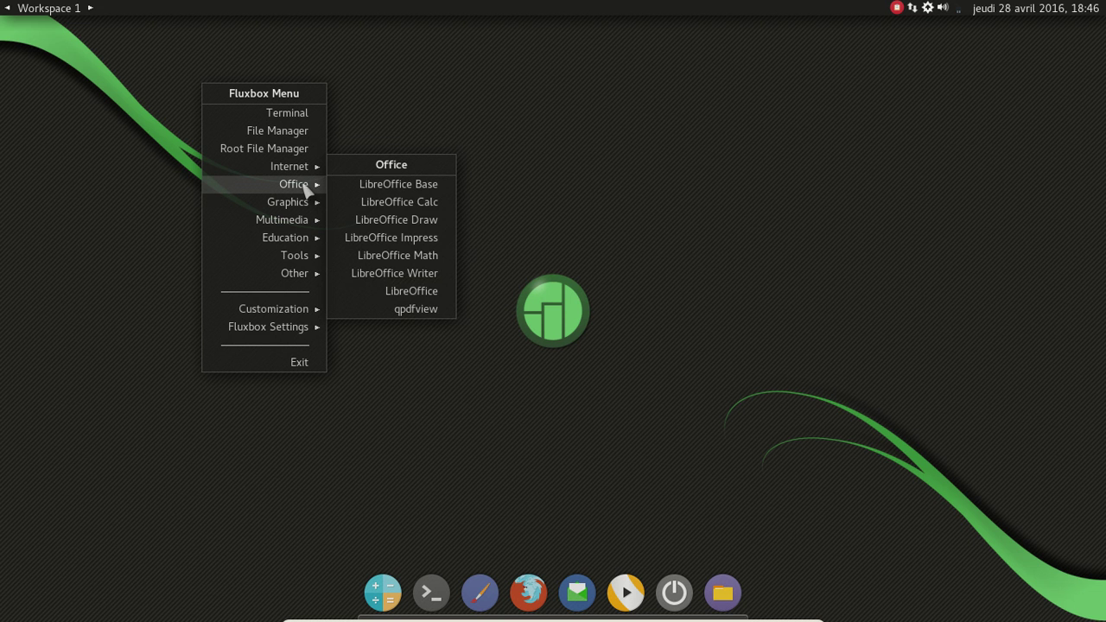
{"action": "left_click", "coordinate": [411, 291]}
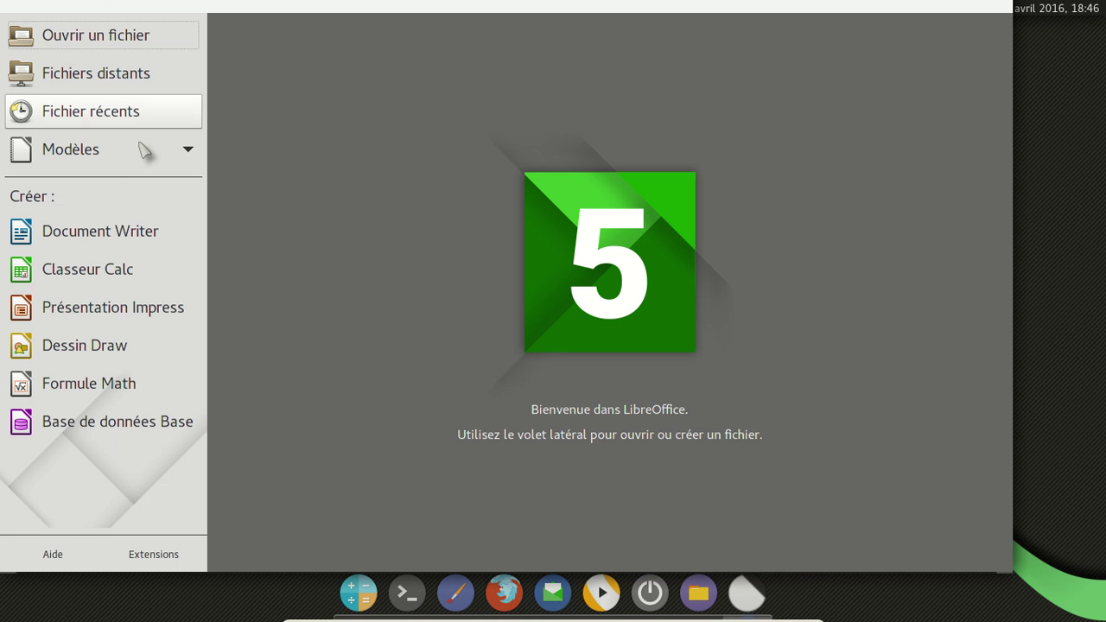
{"action": "key", "text": "ctrl+q"}
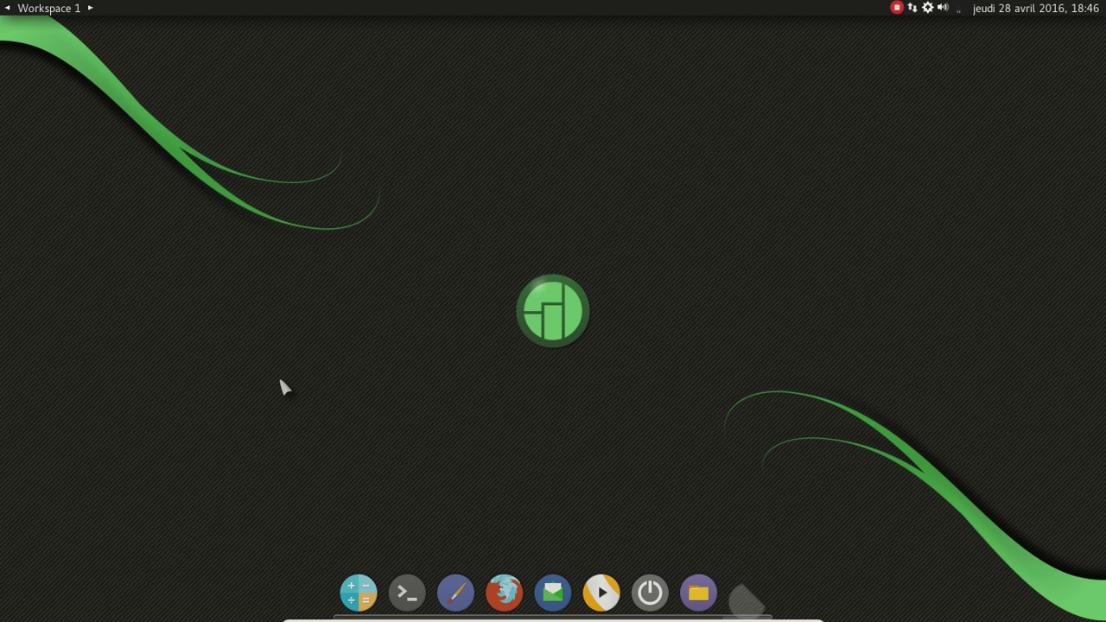
- Log out of the Fluxbox session and log back in with the account password
{"action": "right_click", "coordinate": [363, 145]}
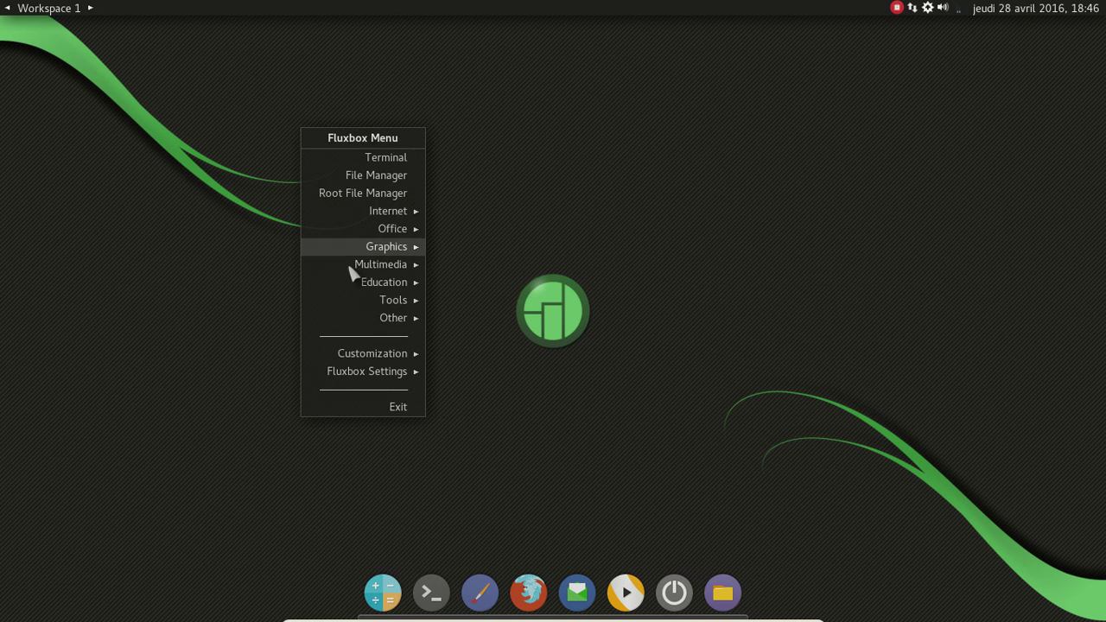
{"action": "left_click", "coordinate": [391, 405]}
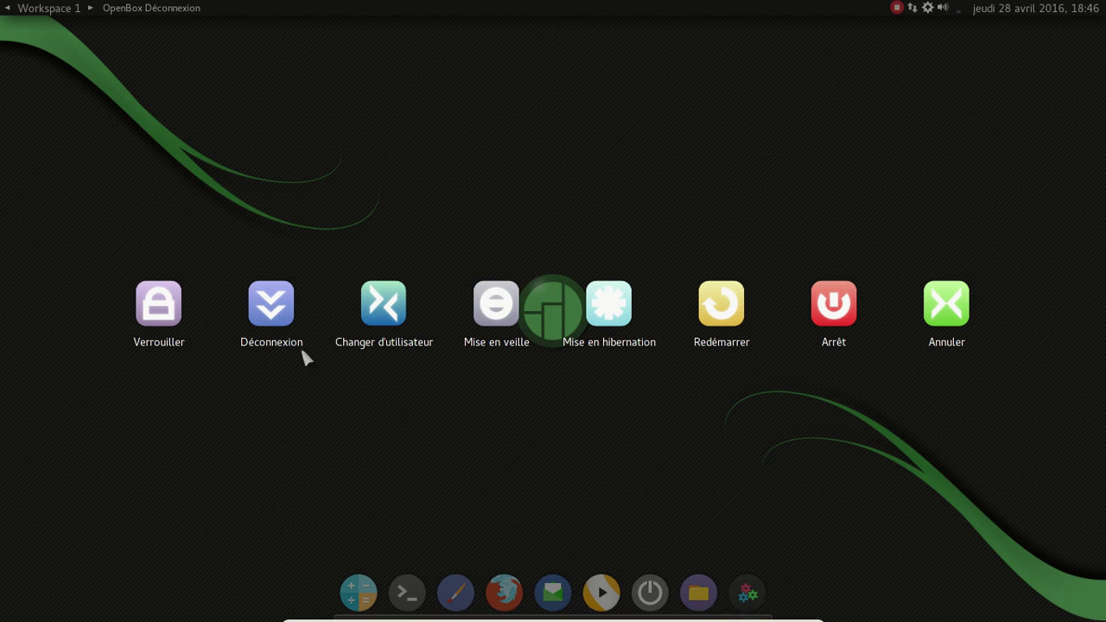
{"action": "left_click", "coordinate": [287, 317]}
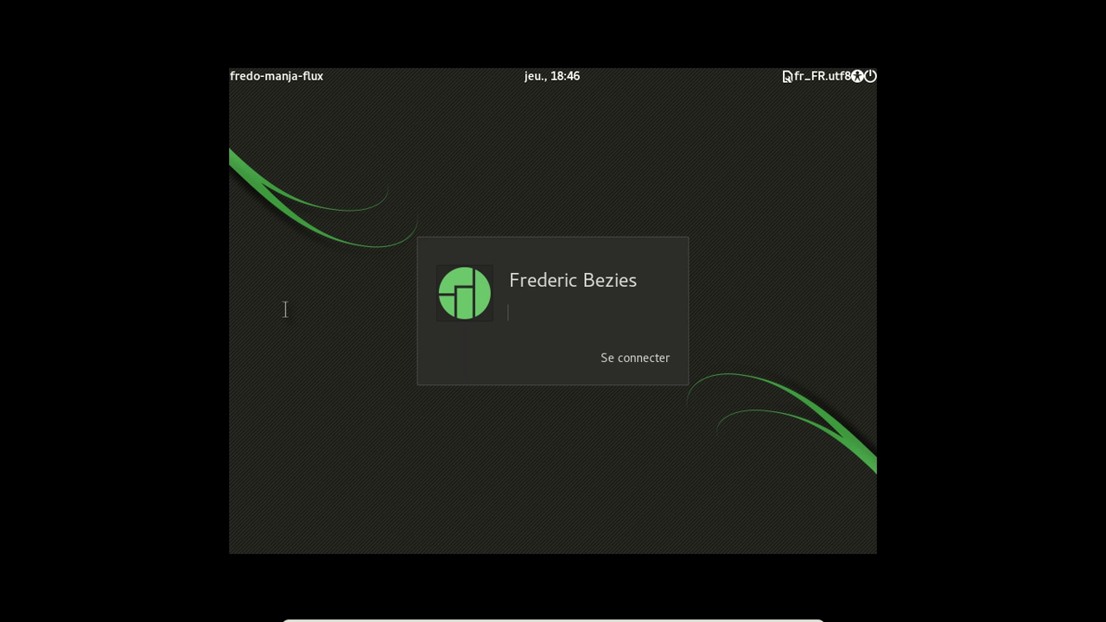
{"action": "key", "text": "Return"}
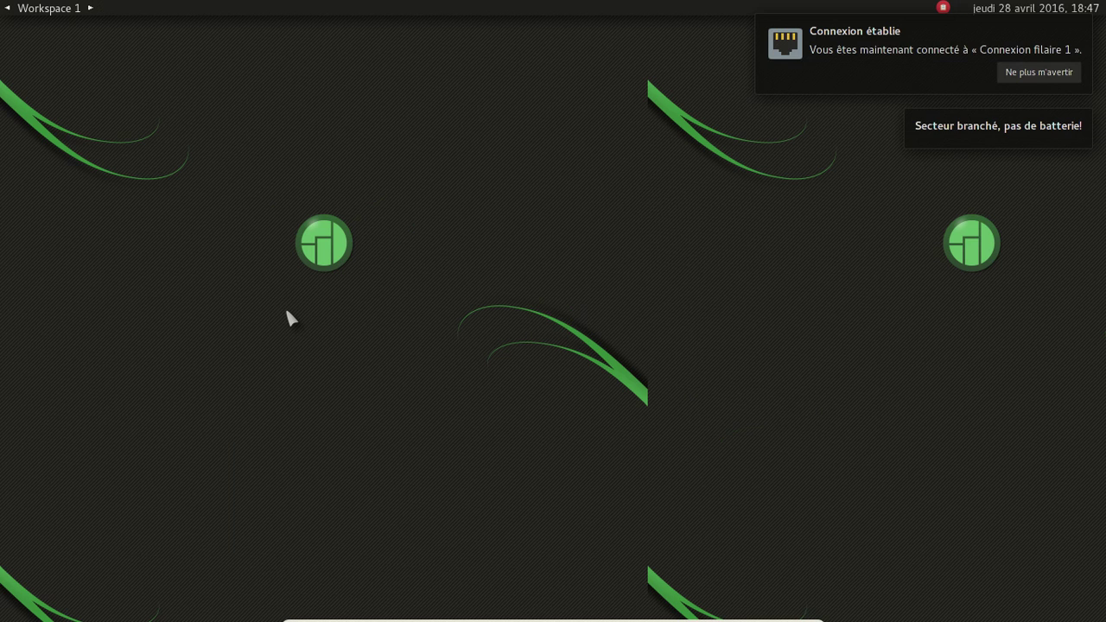
- Dismiss the network connection and power notifications, and launch LibreOffice Writer
{"action": "left_click", "coordinate": [1074, 40]}
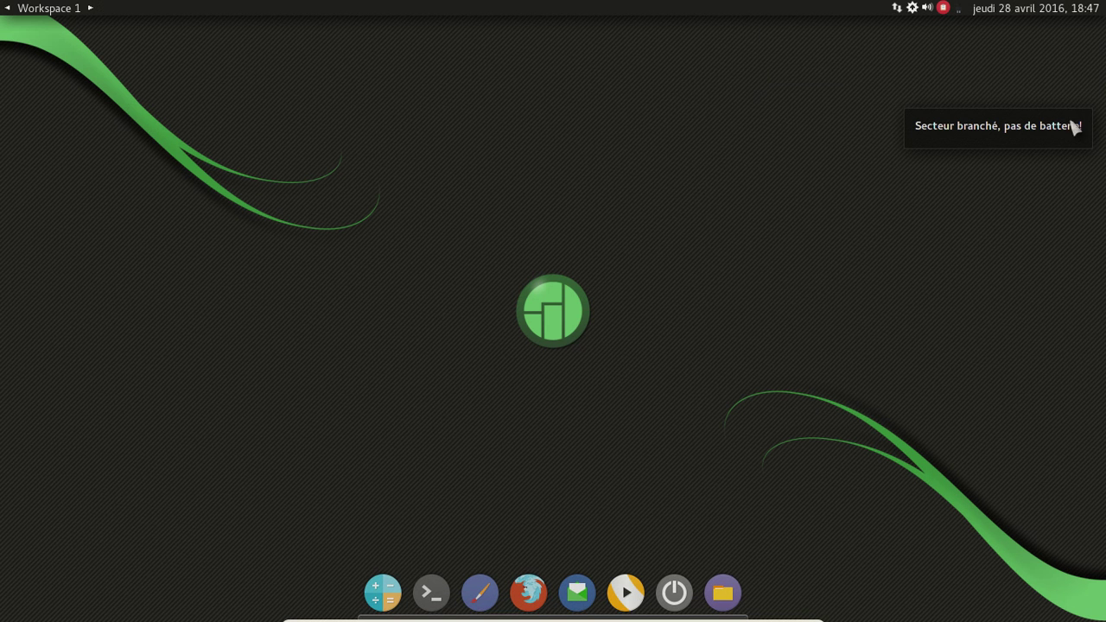
{"action": "left_click", "coordinate": [1069, 127]}
{"action": "right_click", "coordinate": [192, 70]}
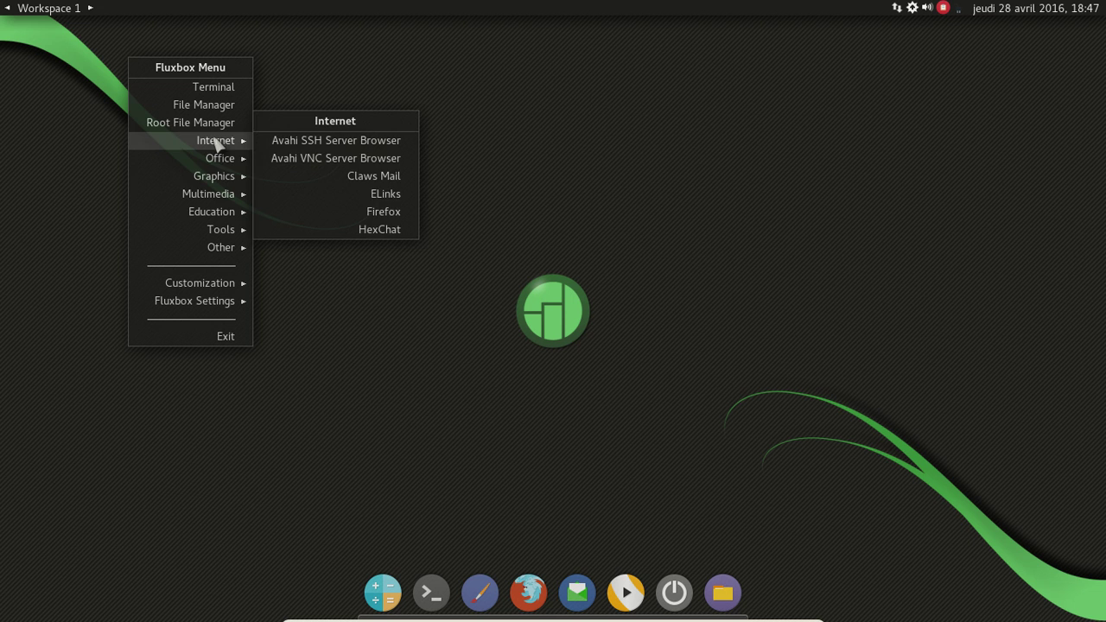
{"action": "mouse_move", "coordinate": [222, 160]}
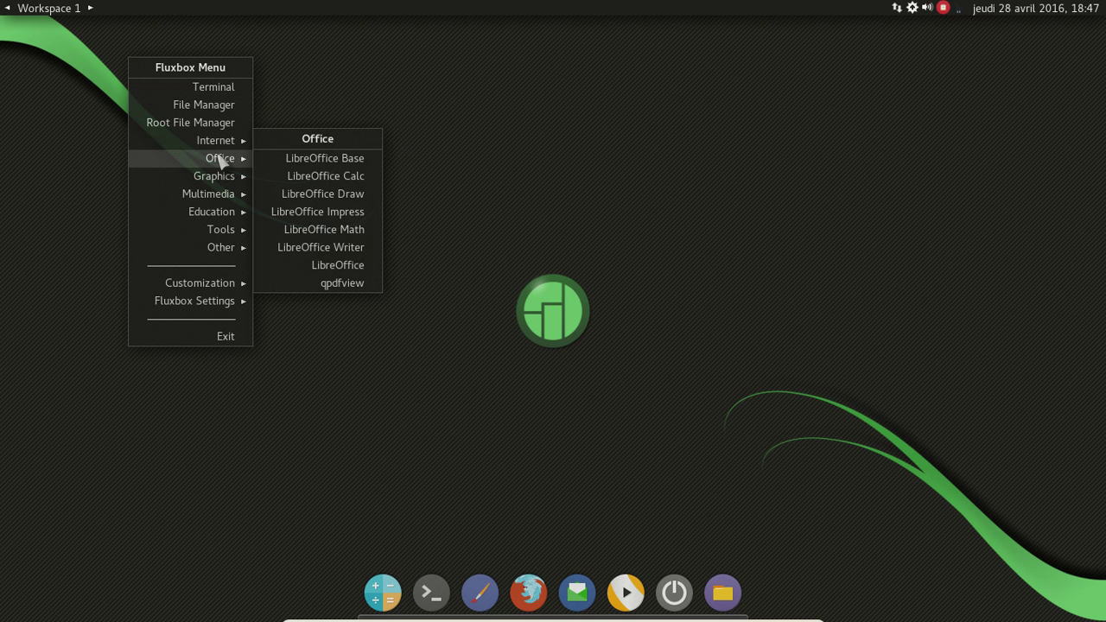
{"action": "left_click", "coordinate": [342, 249]}
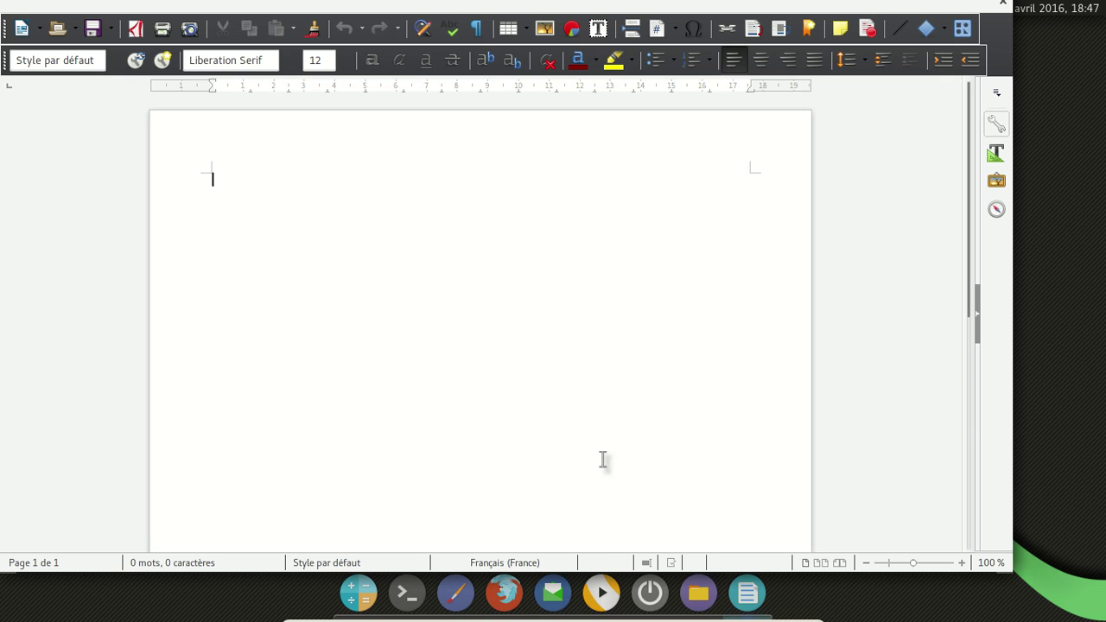
- Check the dock options of the running Writer, and shrink its window so that it ends just above the dock
{"action": "right_click", "coordinate": [750, 595]}
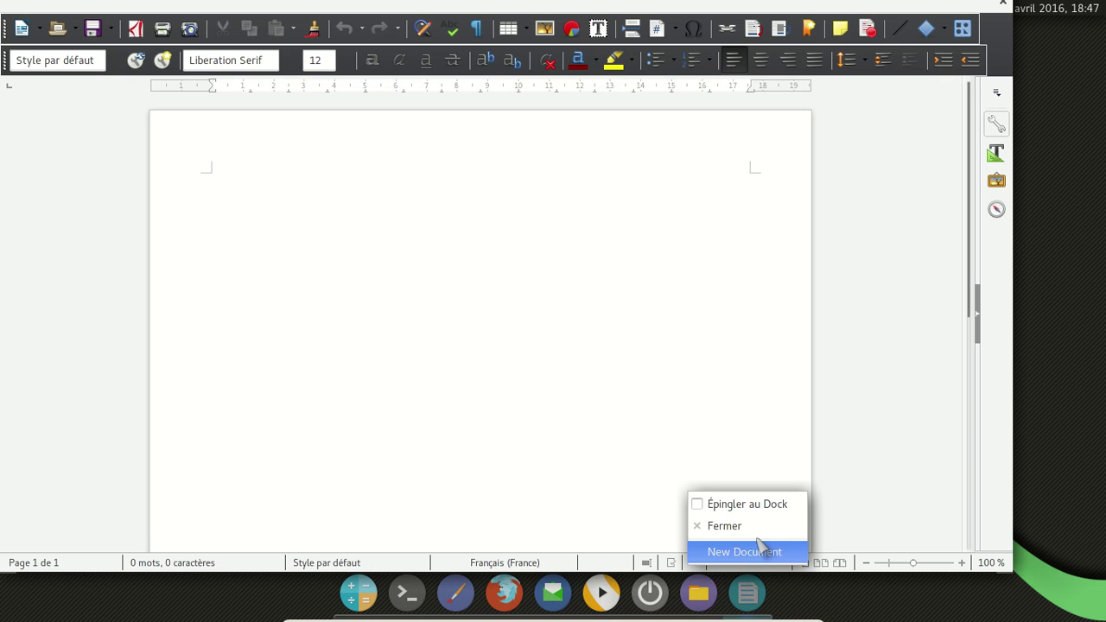
{"action": "left_click", "coordinate": [761, 550]}
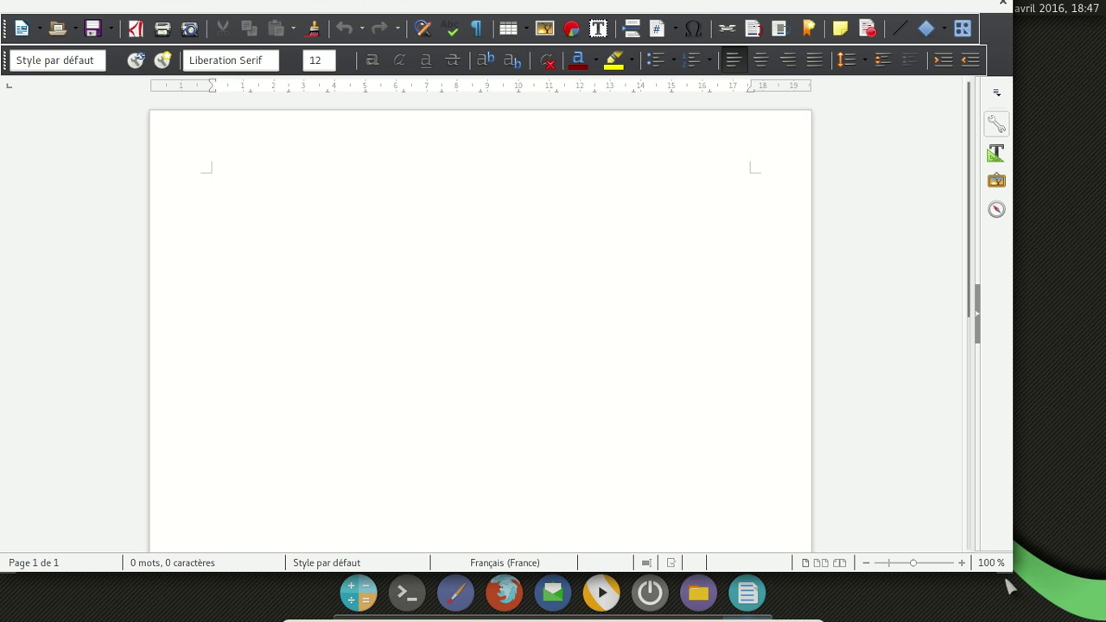
{"action": "left_click_drag", "start_coordinate": [1006, 563], "coordinate": [862, 423]}
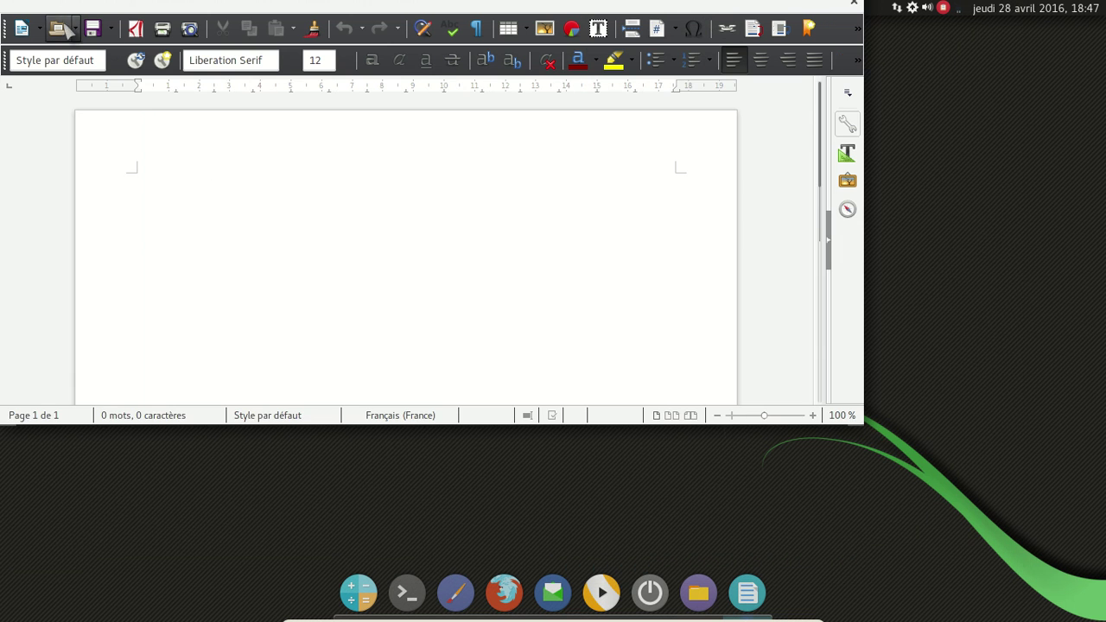
{"action": "left_click_drag", "start_coordinate": [863, 423], "coordinate": [953, 555]}
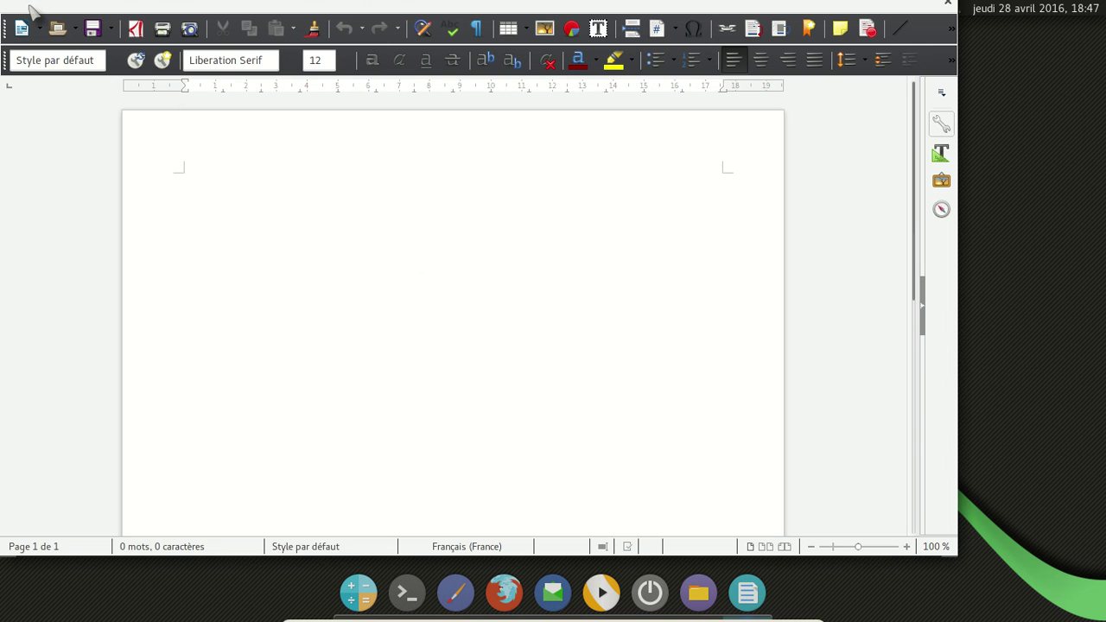
{"action": "mouse_move", "coordinate": [29, 7]}
- In the dock preferences, enable hiding the dock with the mode Esquiver les fenêtres, and close the preferences
{"action": "right_click", "coordinate": [998, 113]}
{"action": "mouse_move", "coordinate": [991, 327]}
{"action": "mouse_move", "coordinate": [1004, 269]}
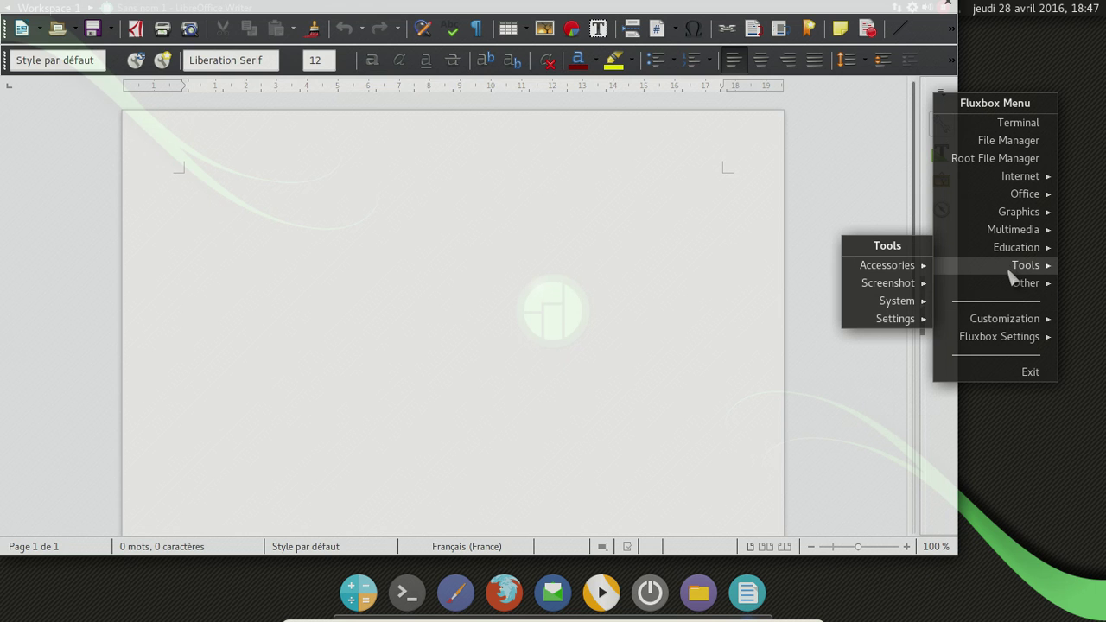
{"action": "mouse_move", "coordinate": [1019, 290]}
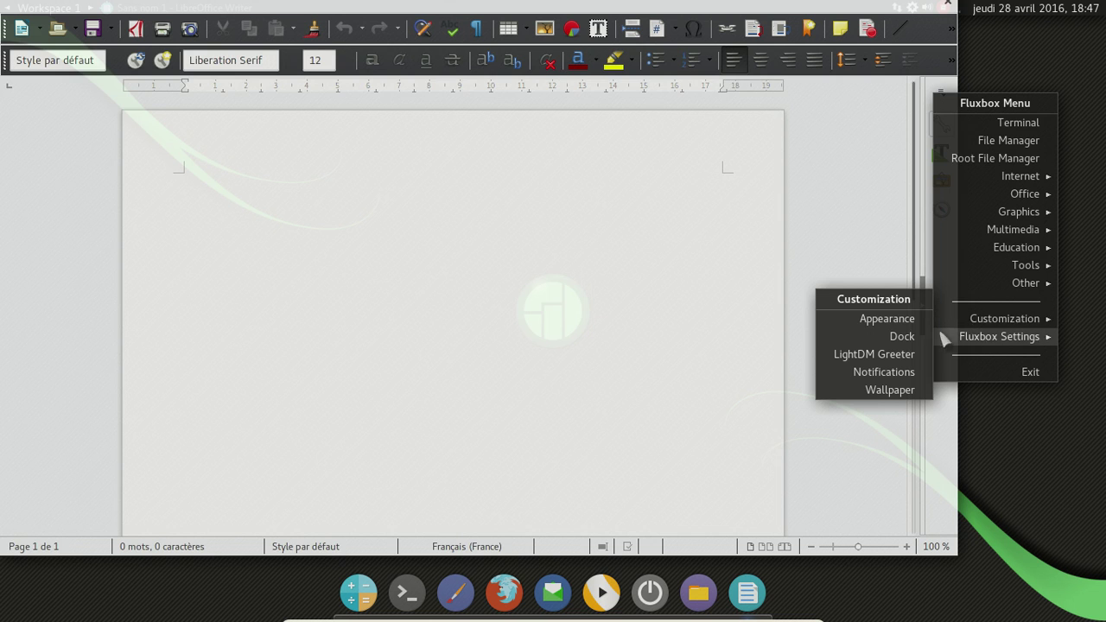
{"action": "left_click", "coordinate": [906, 339]}
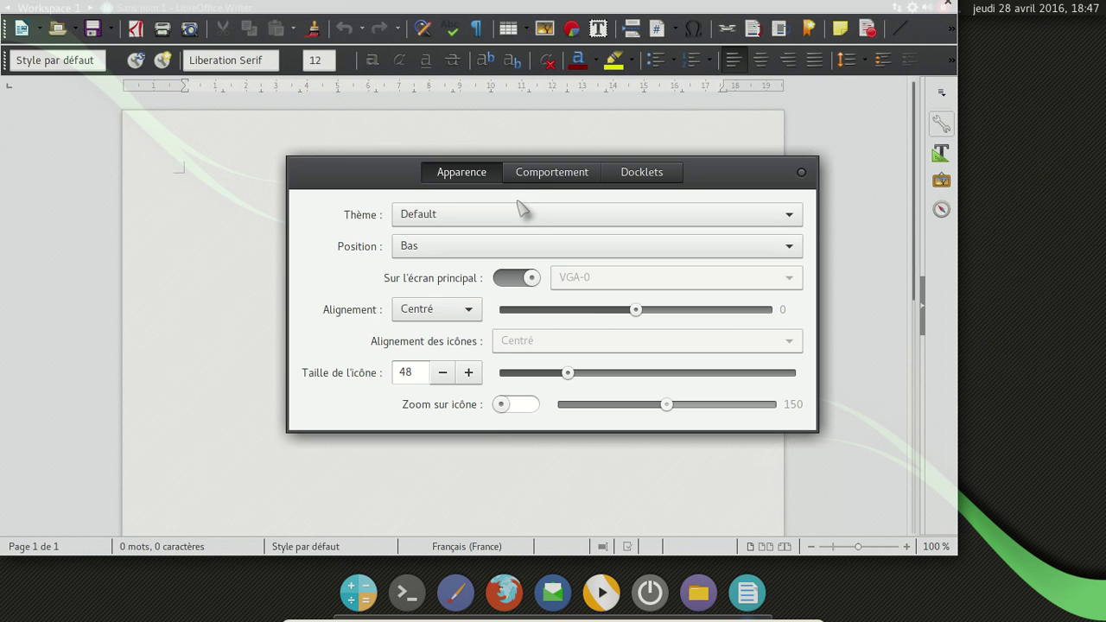
{"action": "left_click", "coordinate": [531, 177]}
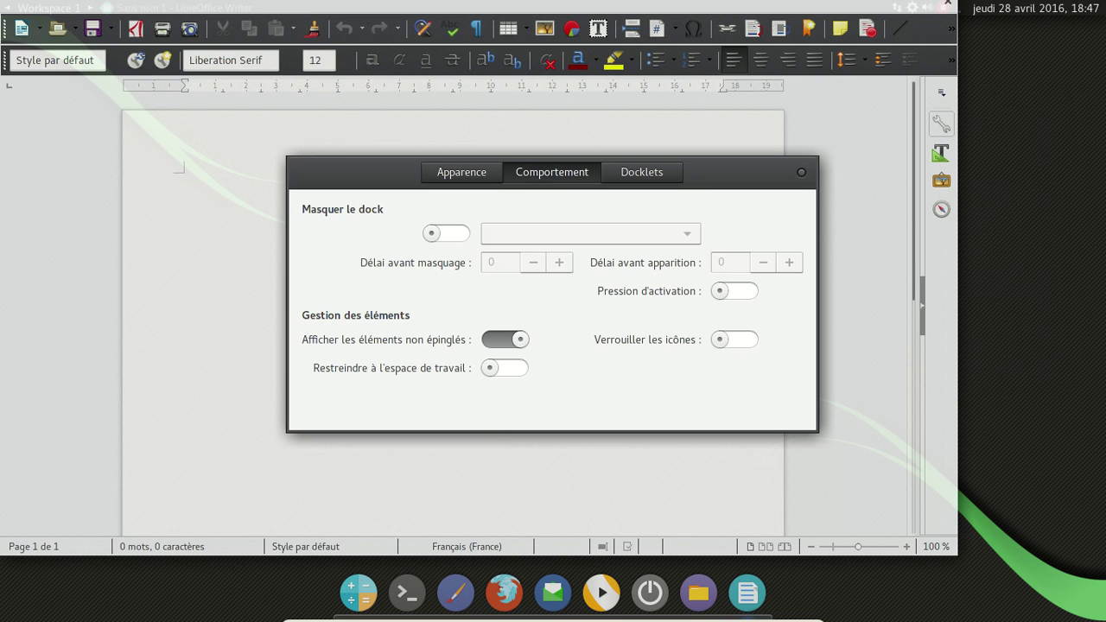
{"action": "left_click", "coordinate": [465, 236]}
{"action": "left_click", "coordinate": [596, 234]}
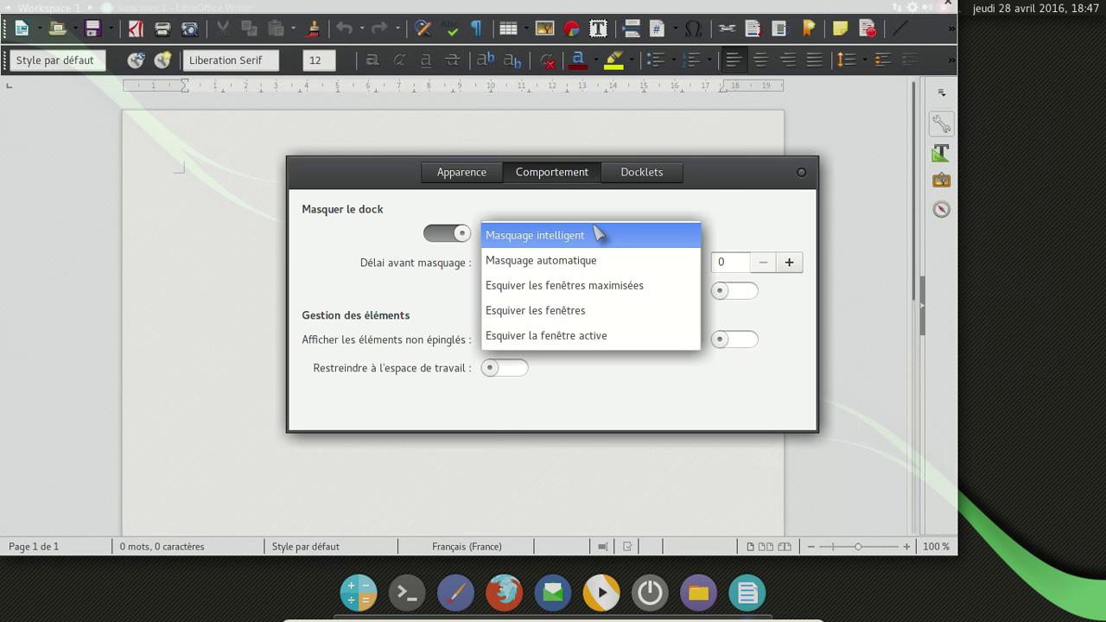
{"action": "left_click", "coordinate": [562, 313]}
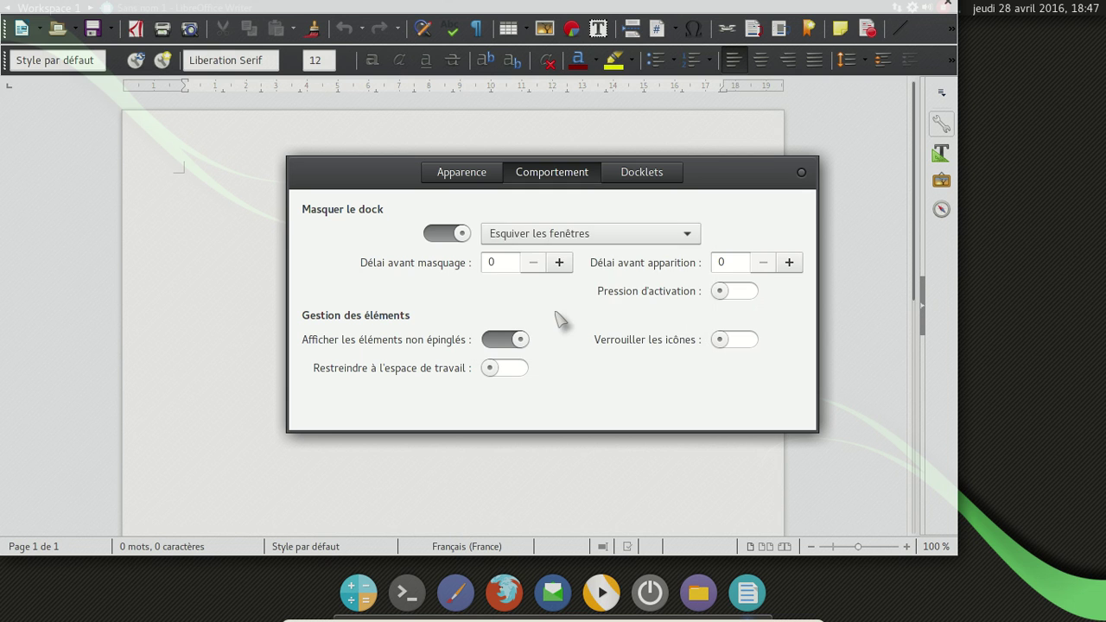
{"action": "left_click", "coordinate": [802, 172]}
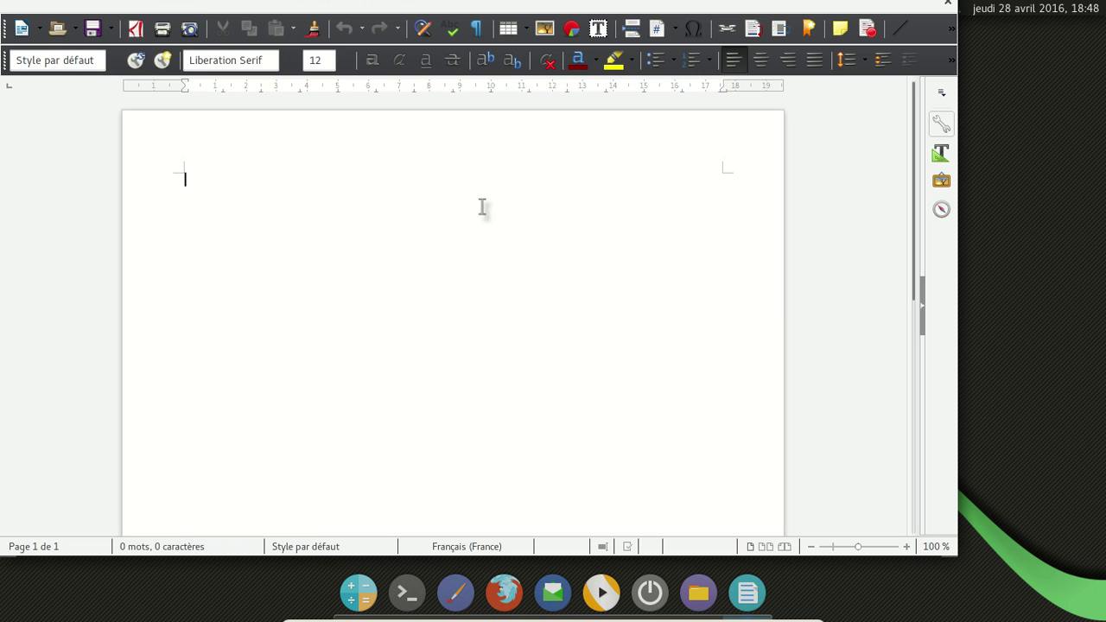
- Quit LibreOffice and bring Writer back up from the dock
{"action": "left_click", "coordinate": [22, 3]}
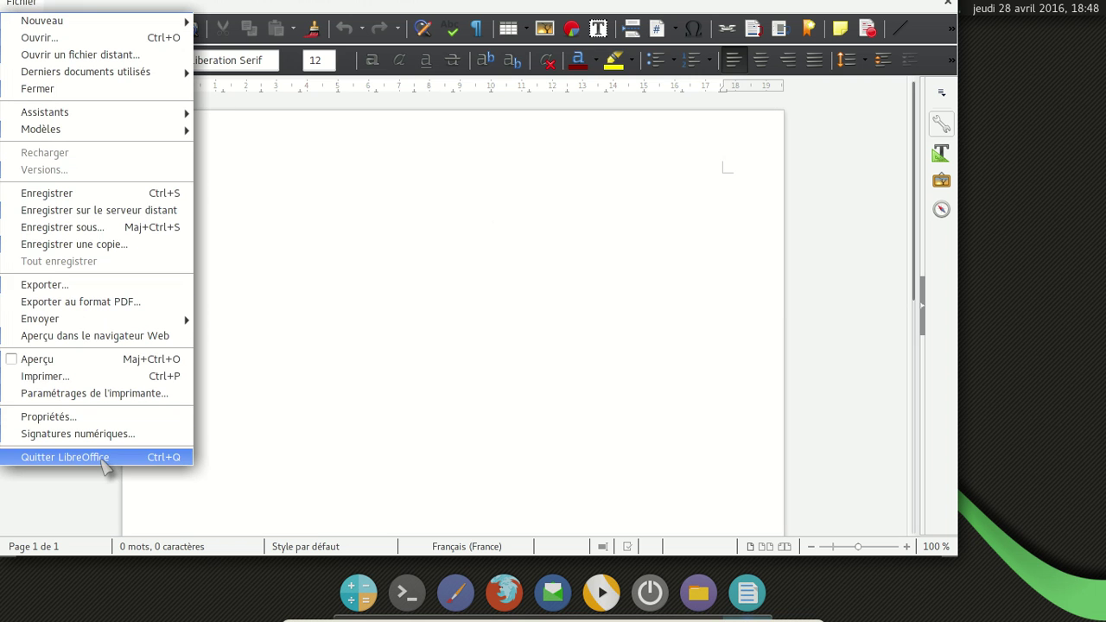
{"action": "left_click", "coordinate": [75, 457]}
{"action": "left_click", "coordinate": [747, 590]}
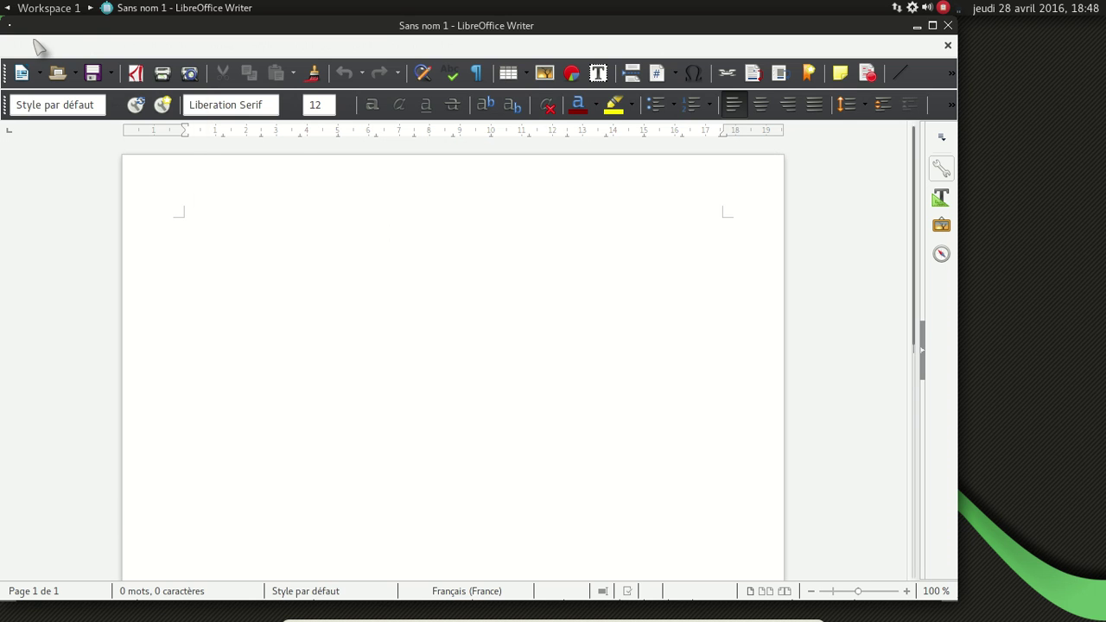
- Check the legibility of Writer's menu bar, and minimise its window
{"action": "left_click", "coordinate": [171, 45]}
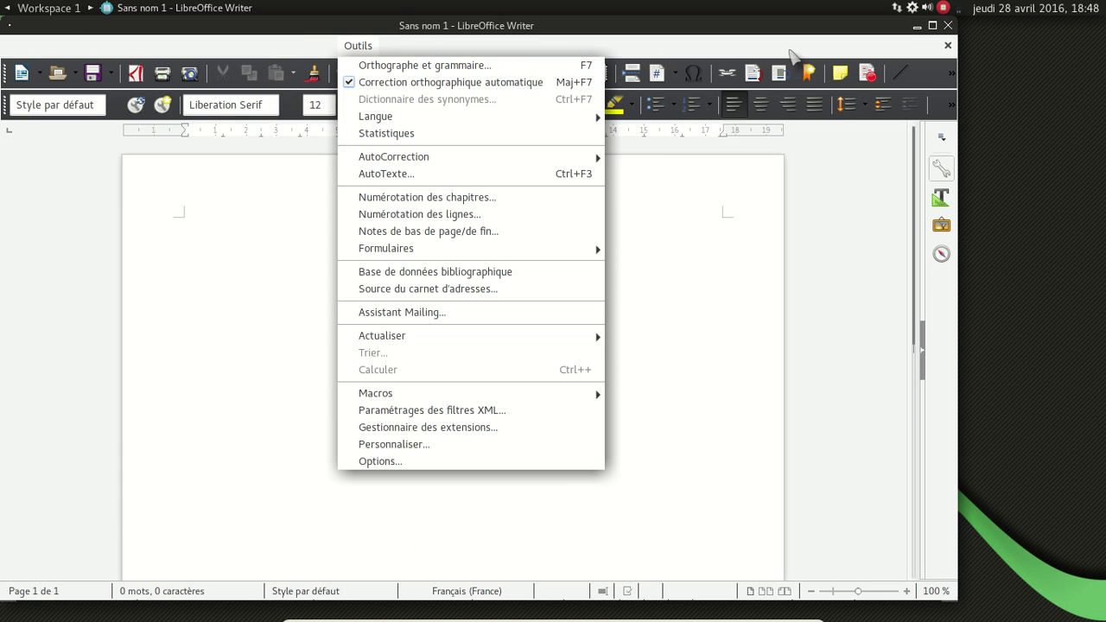
{"action": "left_click", "coordinate": [790, 50]}
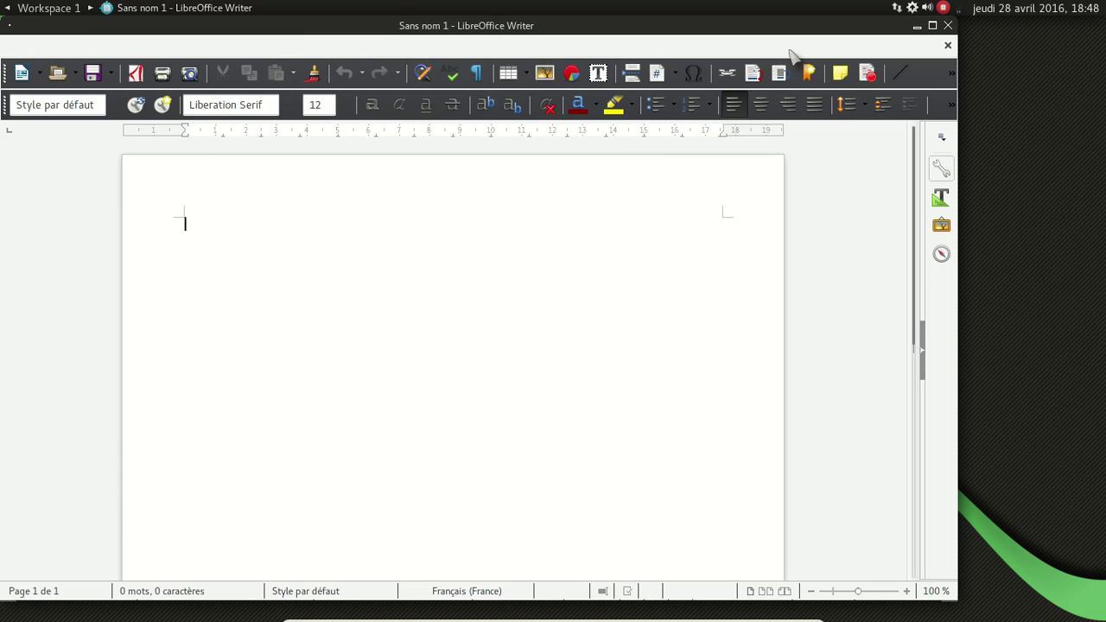
{"action": "left_click", "coordinate": [918, 27]}
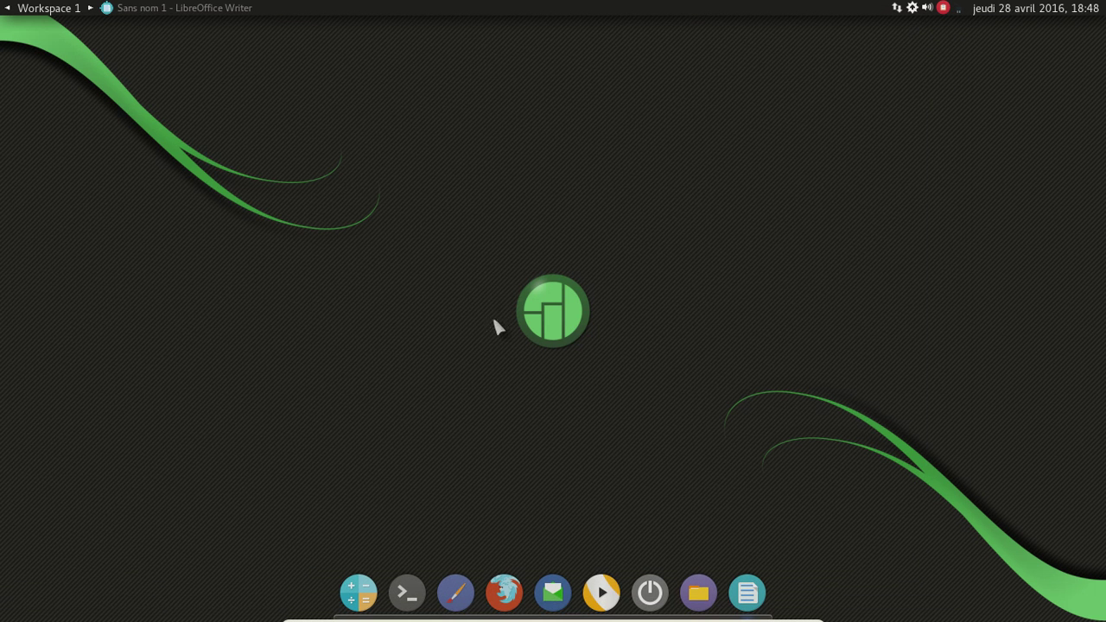
- Open the desktop's appearance customisation and preview the Vertex-Maia interface theme
{"action": "right_click", "coordinate": [226, 95]}
{"action": "mouse_move", "coordinate": [275, 324]}
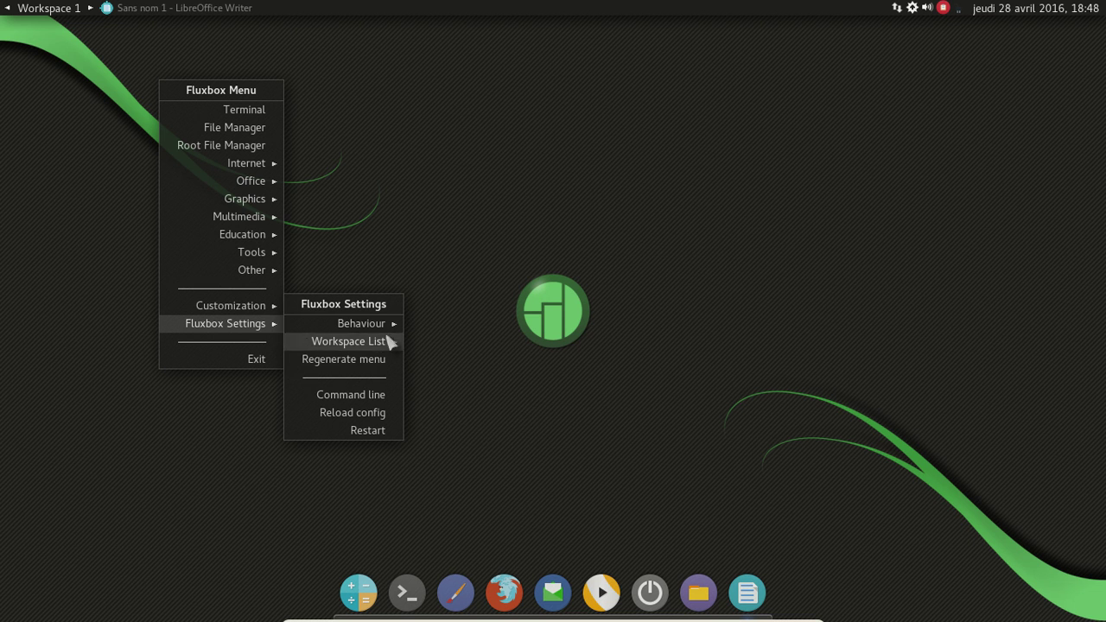
{"action": "mouse_move", "coordinate": [386, 343]}
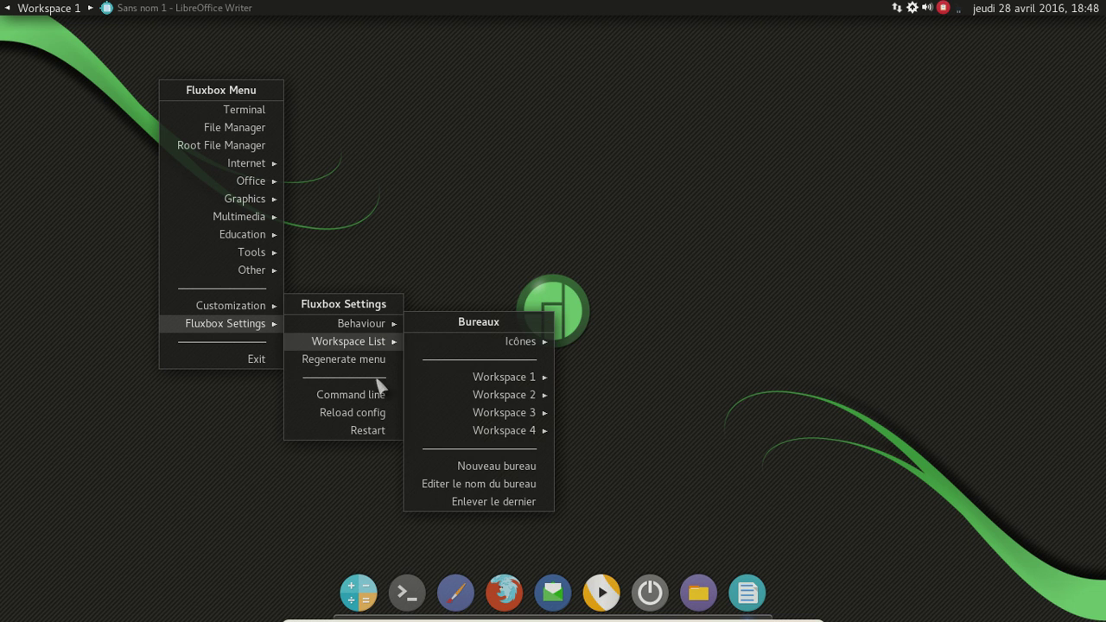
{"action": "mouse_move", "coordinate": [331, 330]}
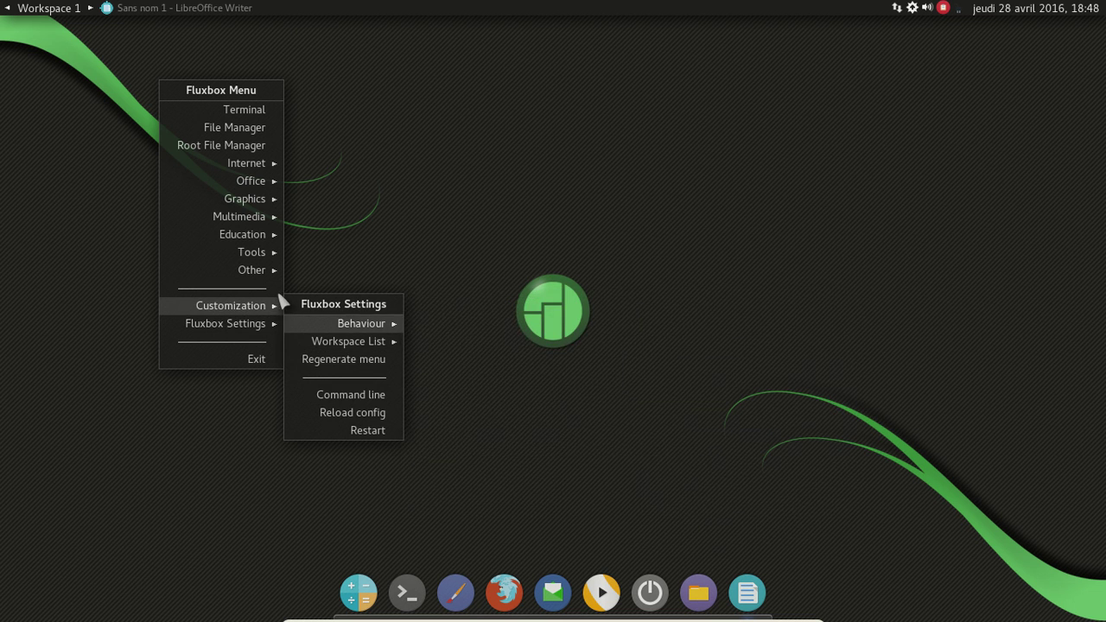
{"action": "mouse_move", "coordinate": [281, 303]}
{"action": "left_click", "coordinate": [365, 306]}
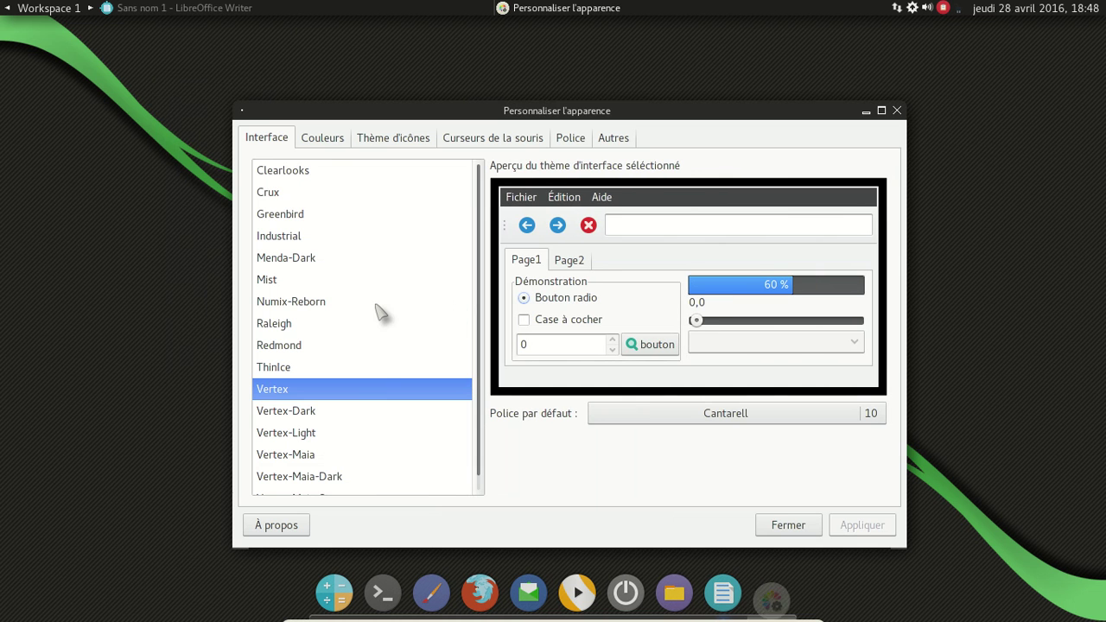
{"action": "left_click", "coordinate": [312, 456]}
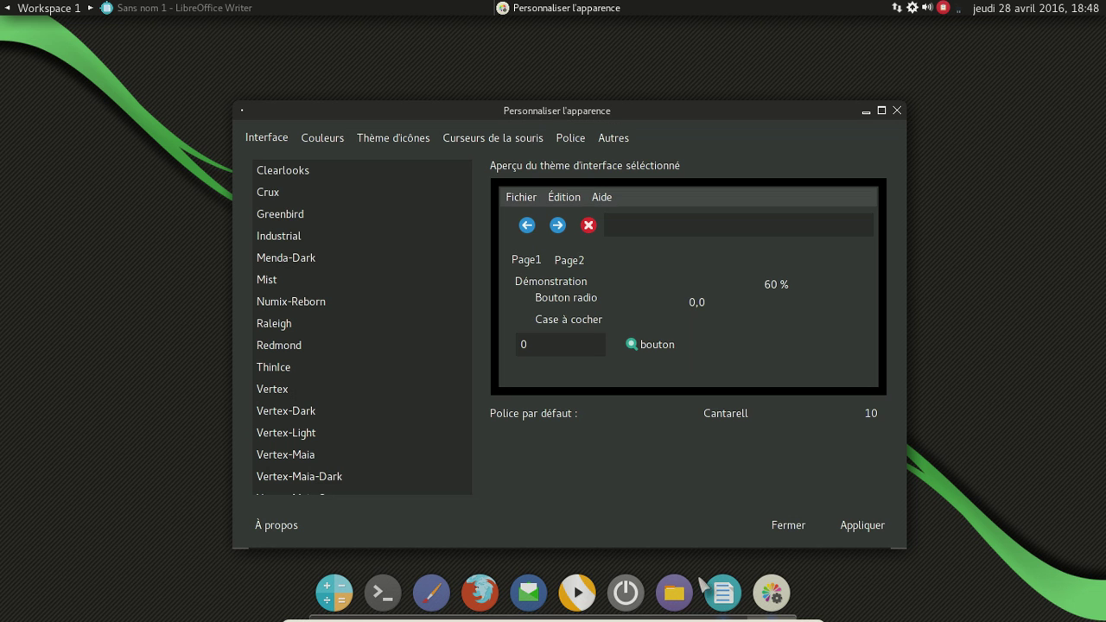
- Return to Writer and check how its menu bar looks with the previewed theme
{"action": "left_click", "coordinate": [716, 591]}
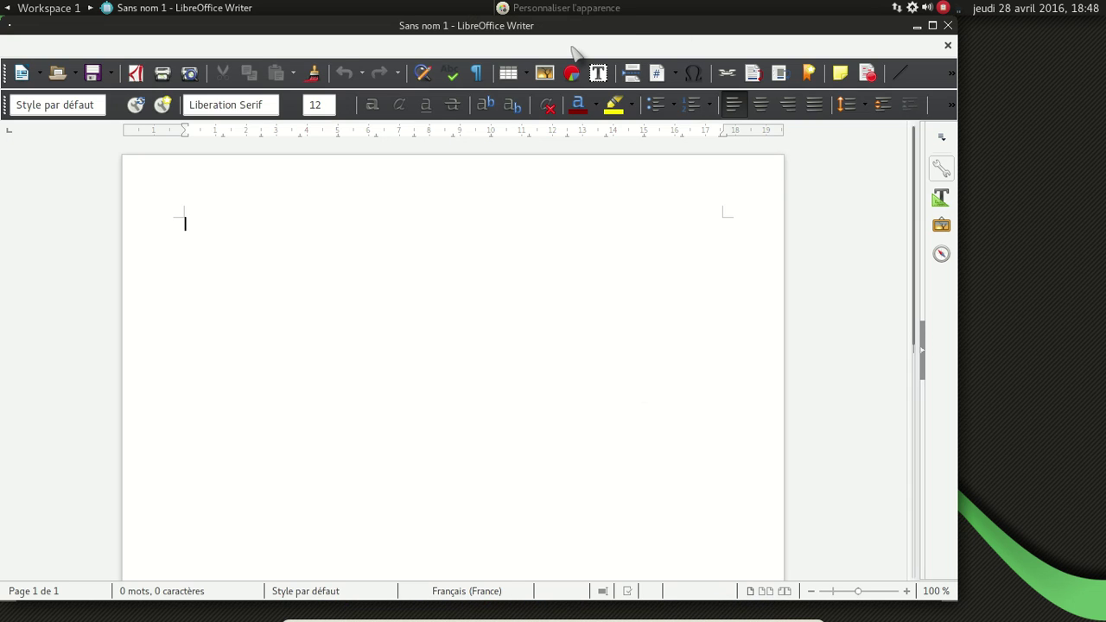
{"action": "left_click", "coordinate": [65, 45]}
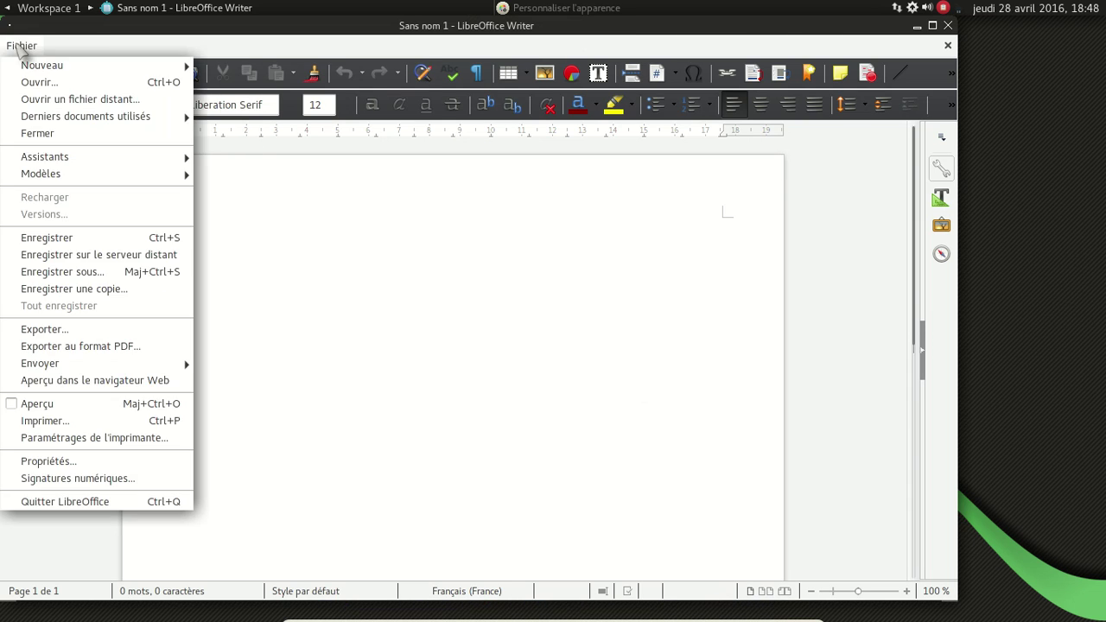
{"action": "left_click", "coordinate": [22, 46]}
{"action": "left_click", "coordinate": [389, 47]}
{"action": "left_click", "coordinate": [493, 49]}
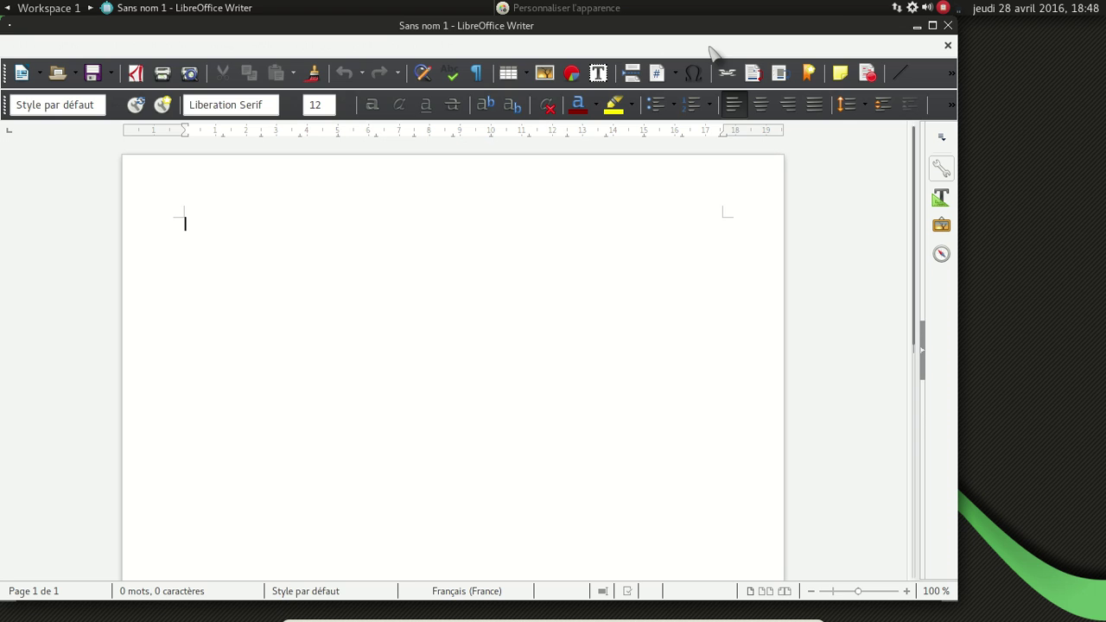
- Minimise Writer and select the Vertex-Dark interface theme in the appearance settings
{"action": "left_click", "coordinate": [918, 26]}
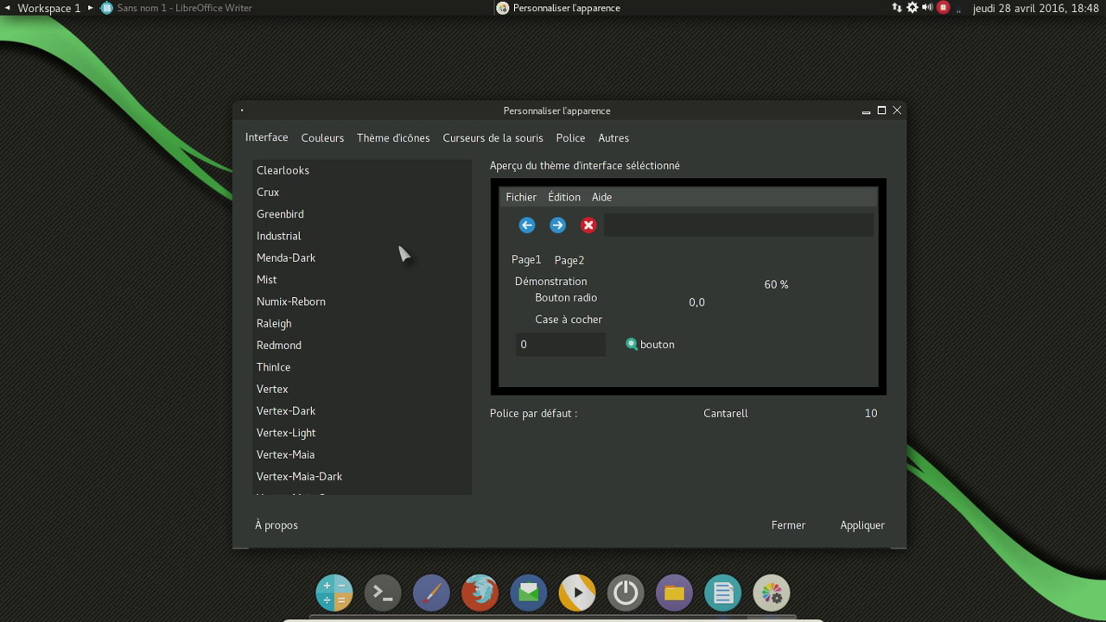
{"action": "scroll", "coordinate": [400, 253], "scroll_direction": "down", "scroll_amount": 1}
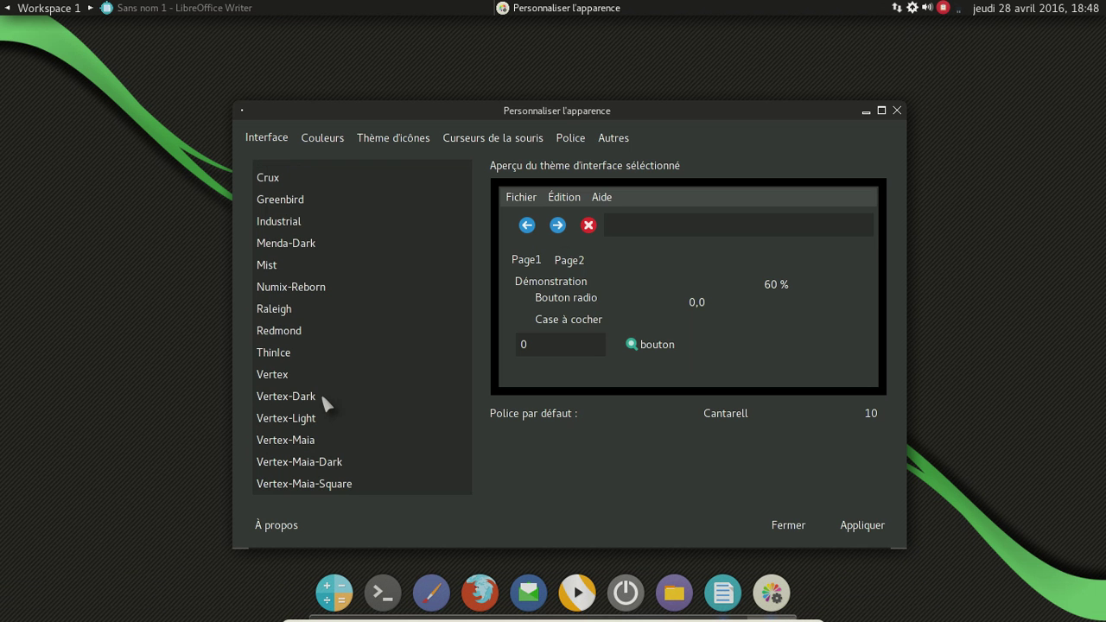
{"action": "left_click", "coordinate": [294, 397]}
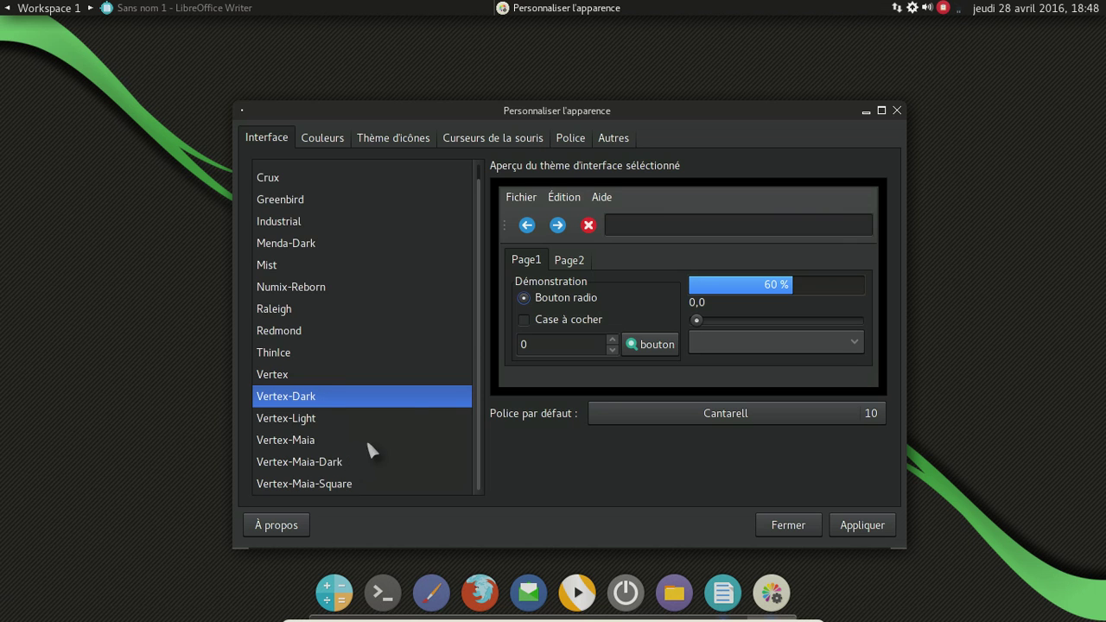
- Review the colour, icon theme, mouse cursor, font and other options in the appearance settings
{"action": "left_click", "coordinate": [337, 141]}
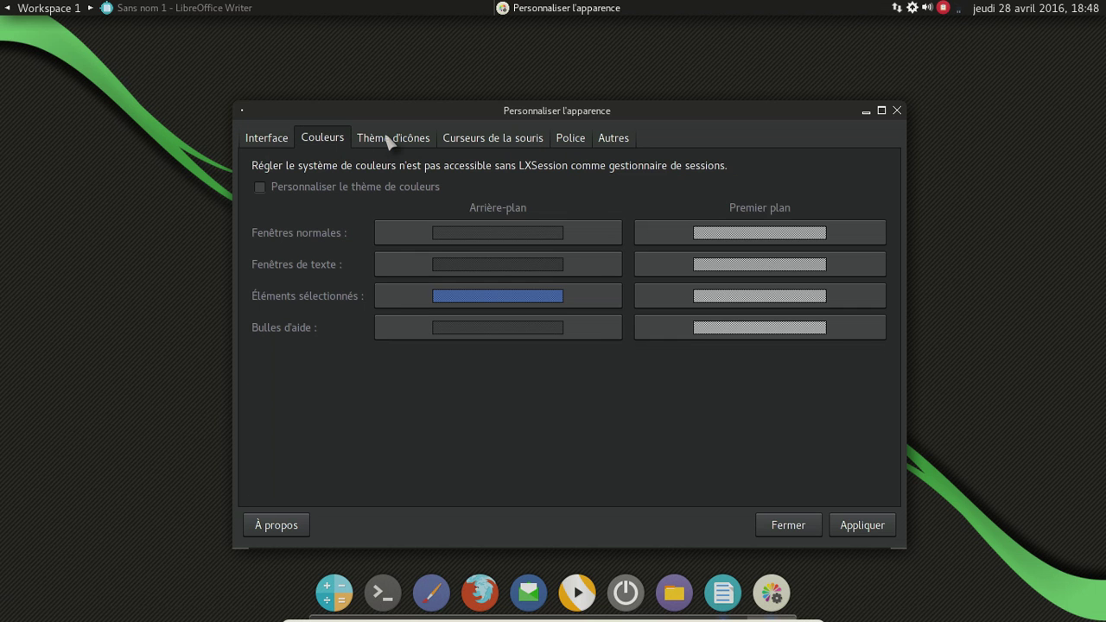
{"action": "left_click", "coordinate": [389, 142]}
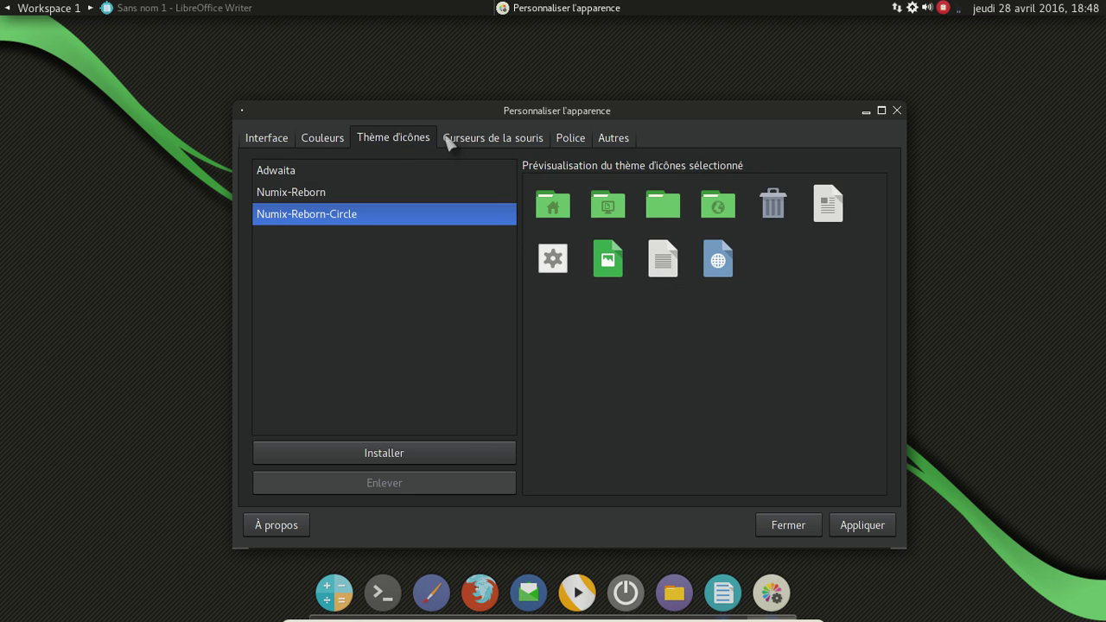
{"action": "left_click", "coordinate": [500, 143]}
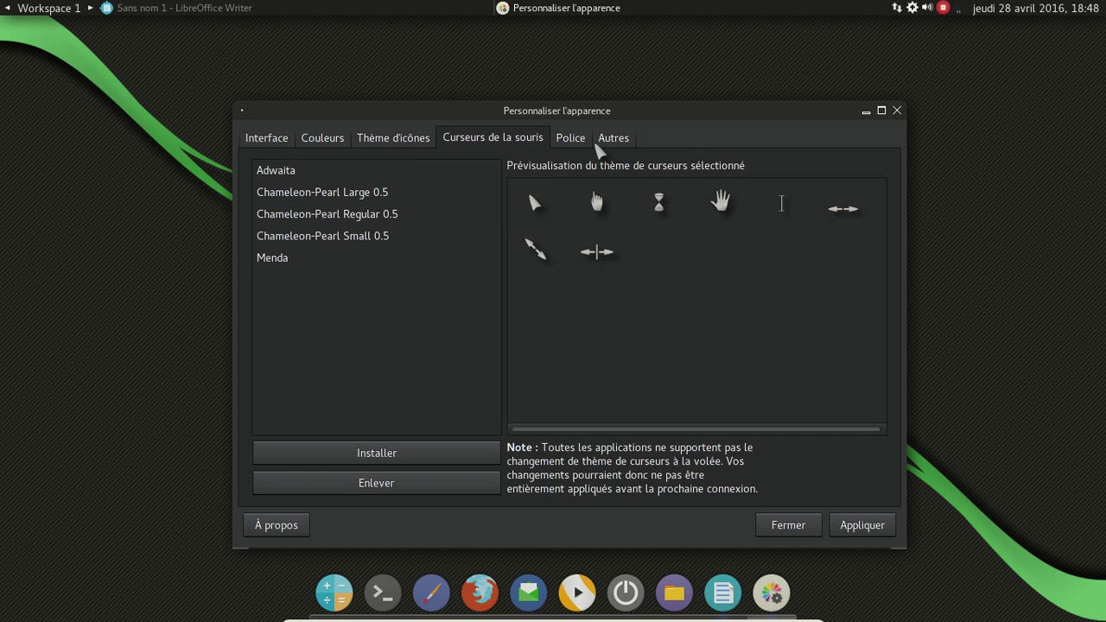
{"action": "left_click", "coordinate": [579, 138]}
{"action": "left_click", "coordinate": [616, 142]}
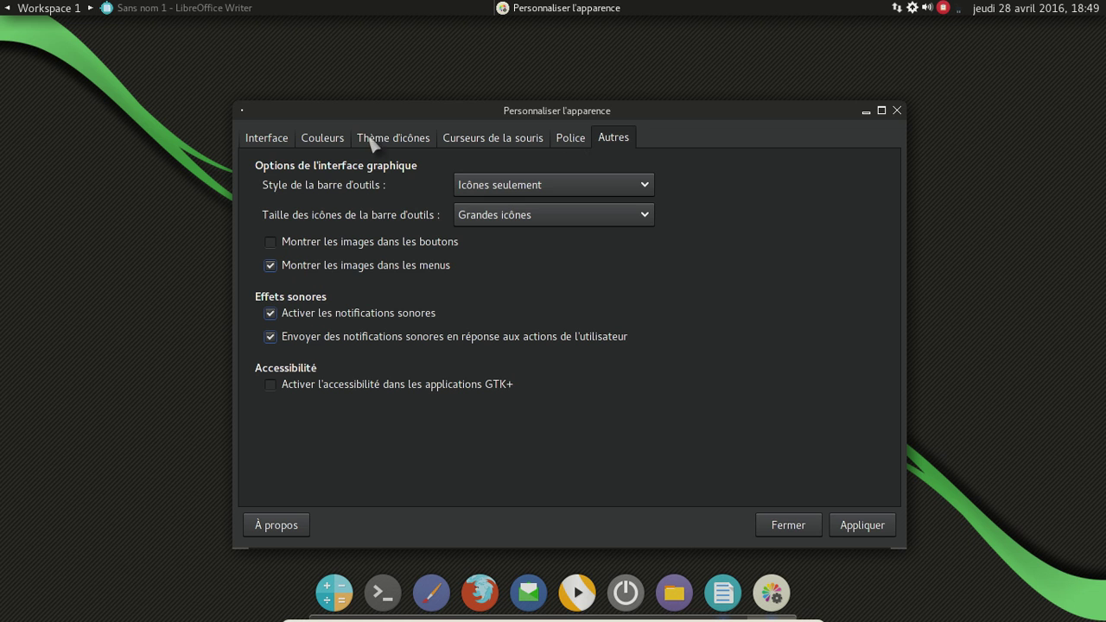
- Preview the Greenbird interface theme, check how Writer's menu bar looks with it, and close Writer
{"action": "left_click", "coordinate": [267, 141]}
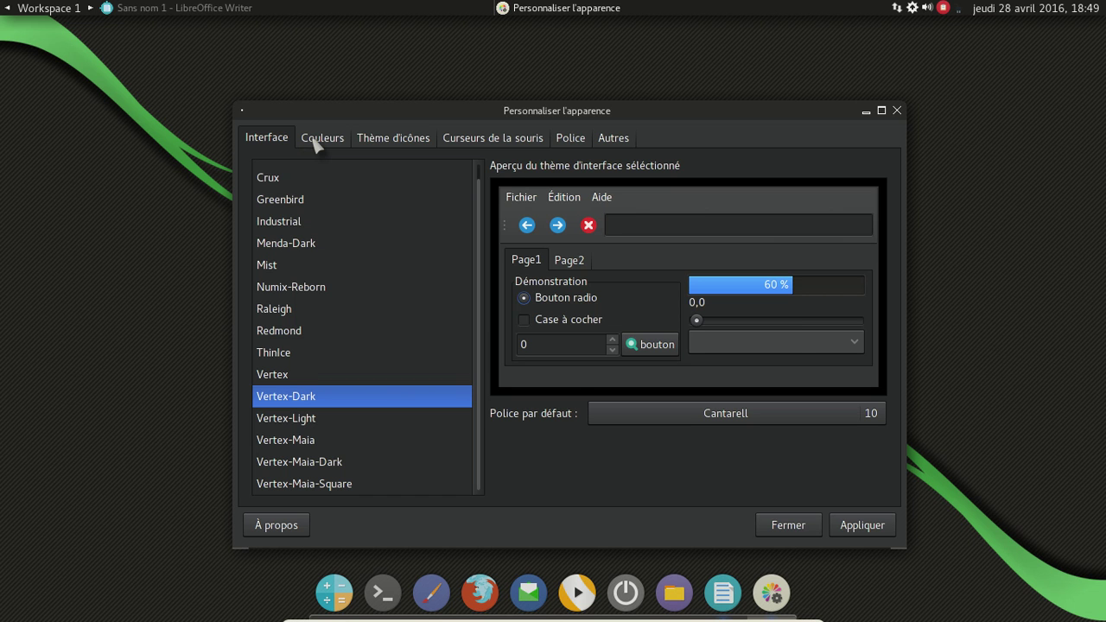
{"action": "scroll", "coordinate": [393, 275], "scroll_direction": "up", "scroll_amount": 1}
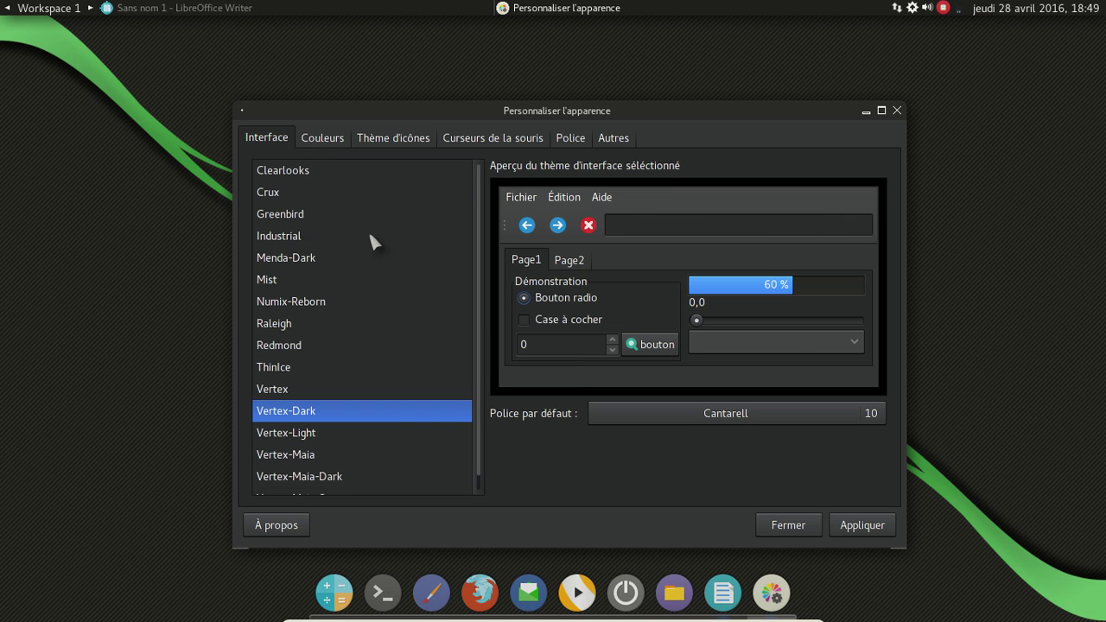
{"action": "left_click", "coordinate": [285, 214]}
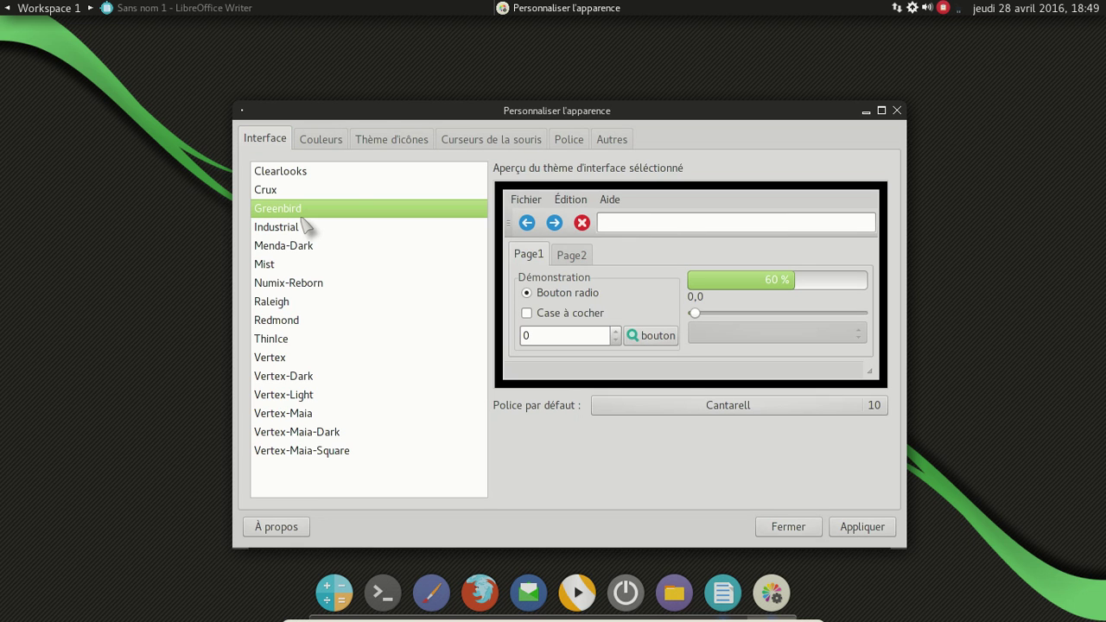
{"action": "left_click", "coordinate": [728, 603]}
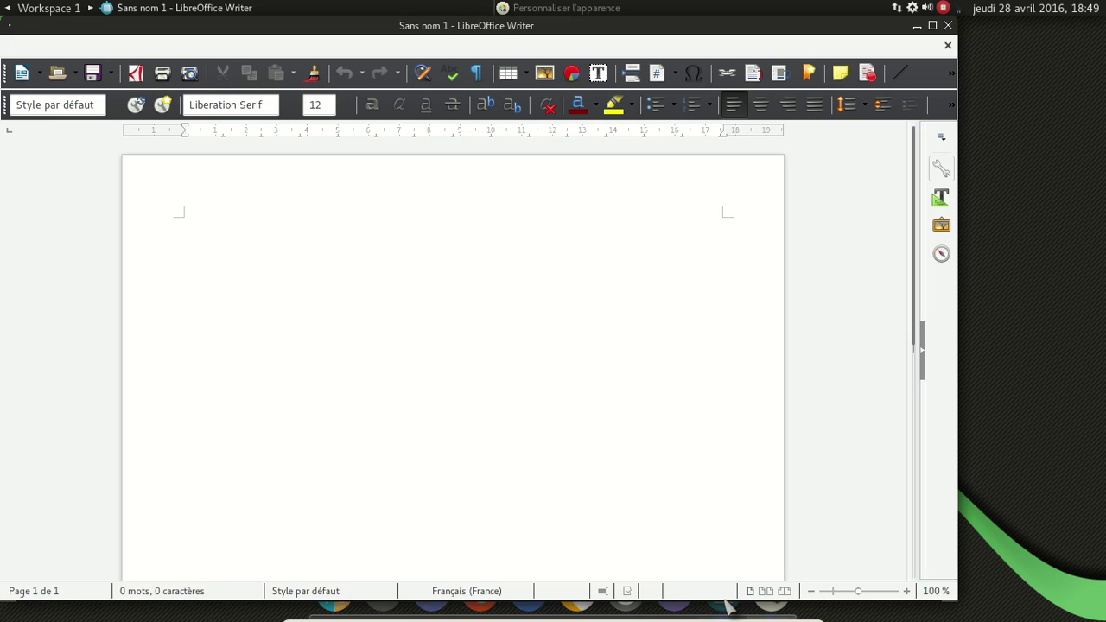
{"action": "left_click", "coordinate": [30, 45]}
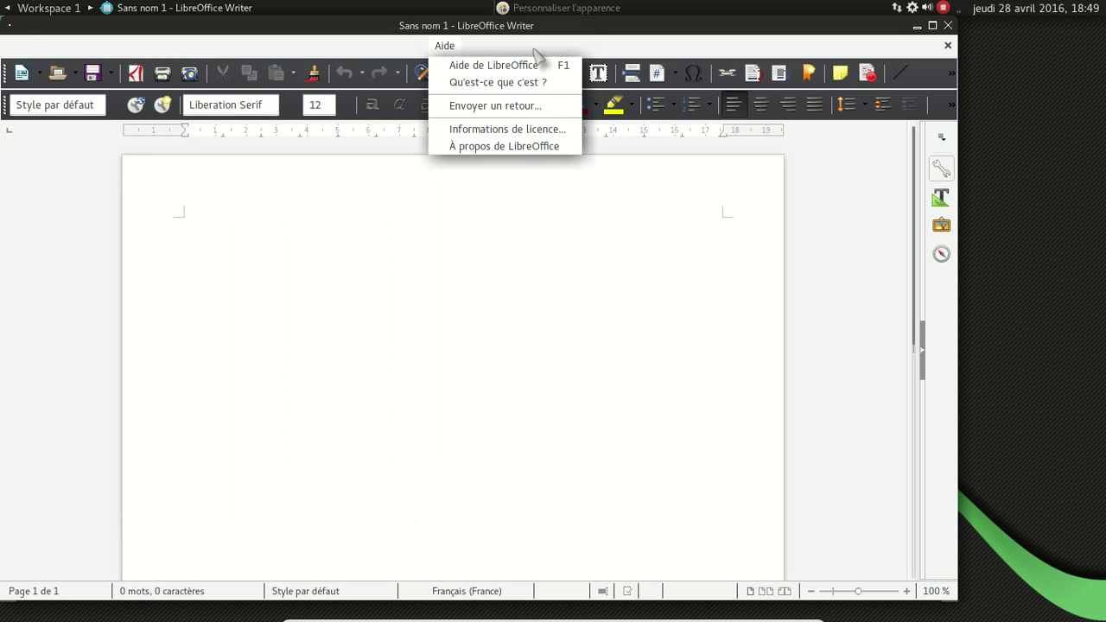
{"action": "left_click", "coordinate": [538, 50]}
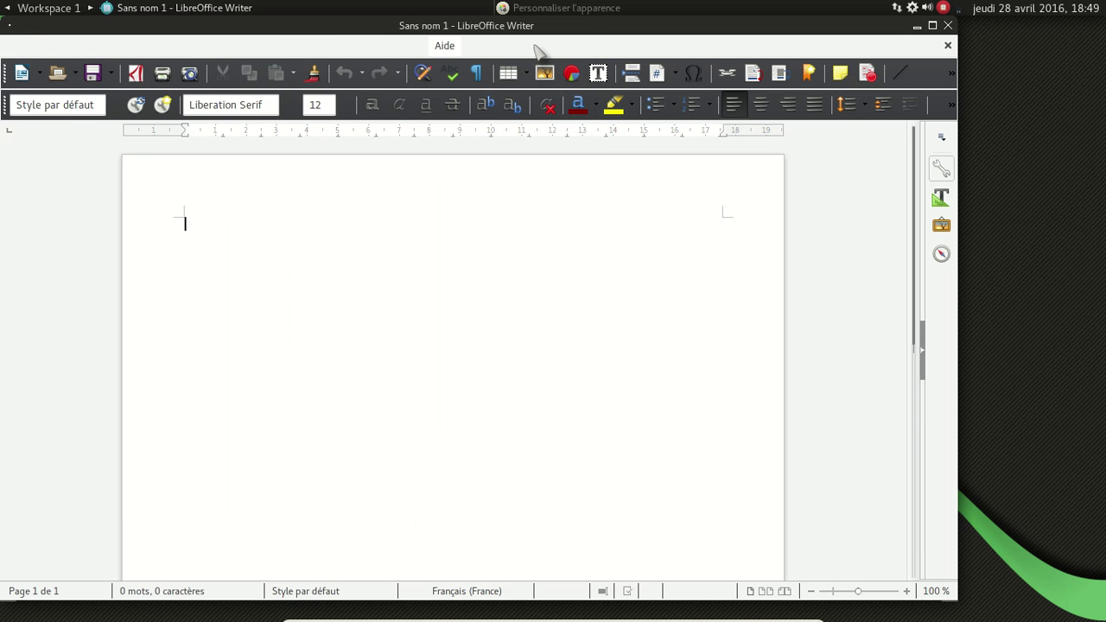
{"action": "left_click", "coordinate": [948, 25]}
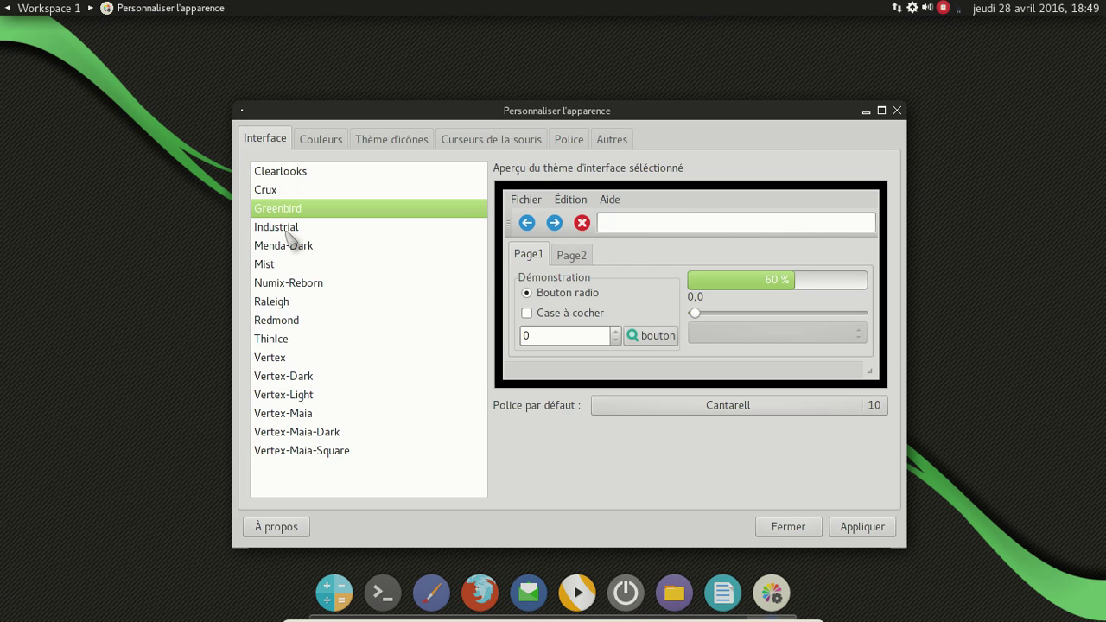
- Select the Vertex-Maia-Square interface theme, relaunch Writer to check its menus, and open the LibreOffice options
{"action": "left_click", "coordinate": [330, 450]}
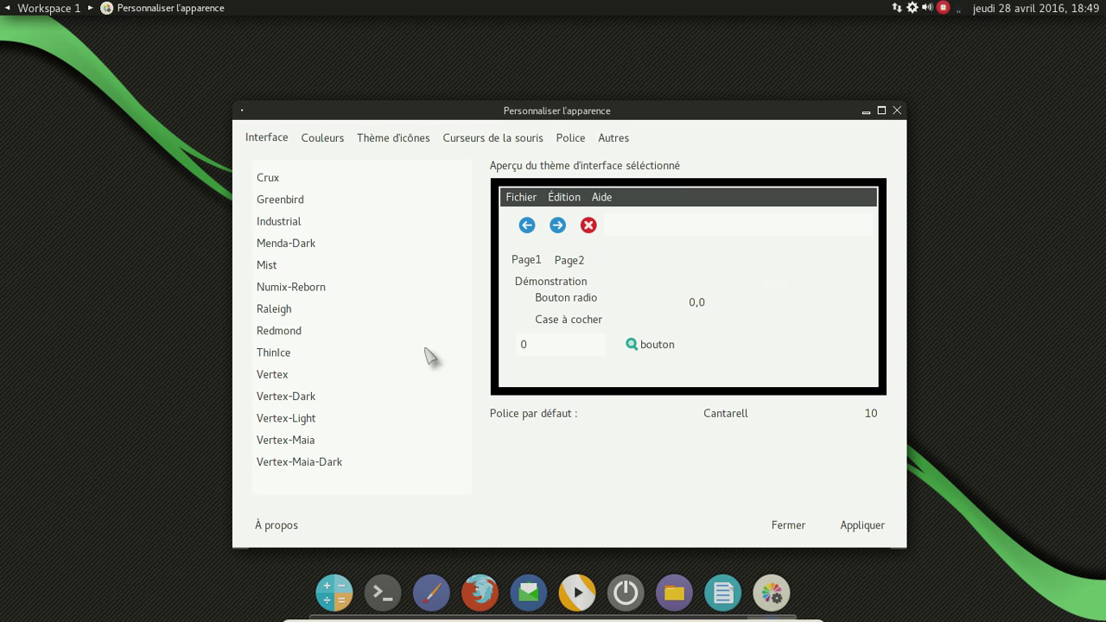
{"action": "left_click", "coordinate": [722, 595]}
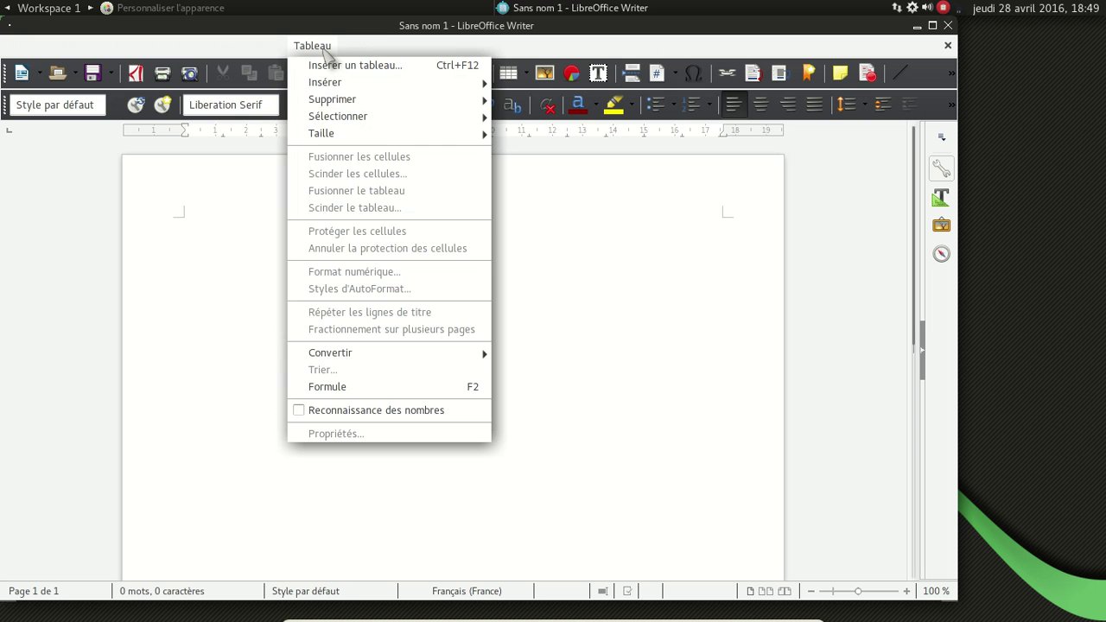
{"action": "left_click", "coordinate": [439, 465]}
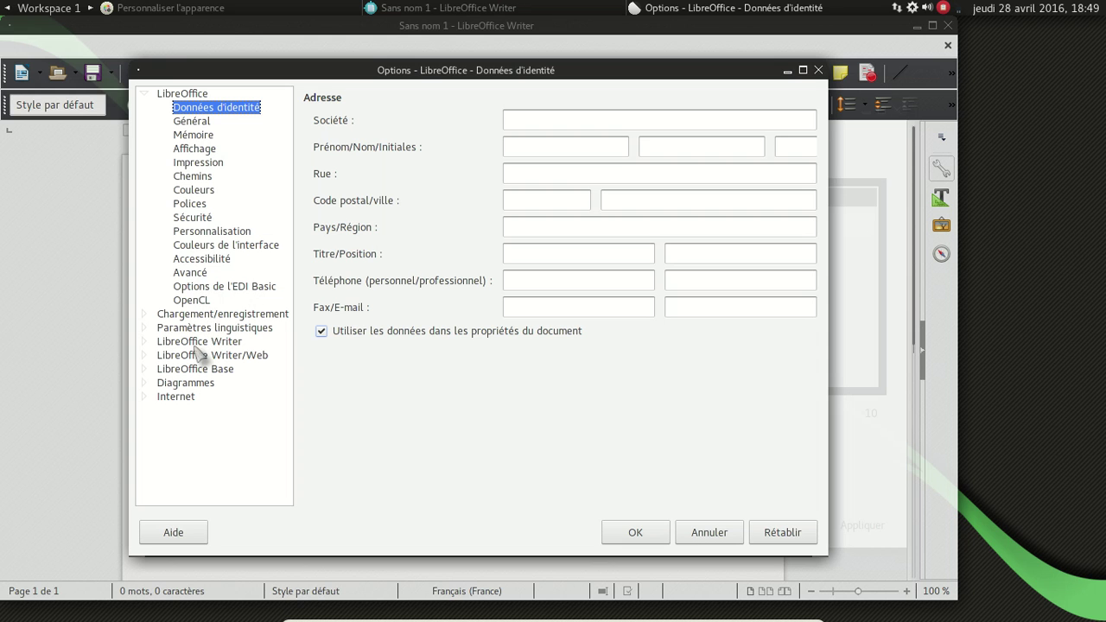
- Look through the LibreOffice option pages, including Affichage, Mémoire, Général and Personnalisation, for settings affecting the menu bar's appearance
{"action": "left_click", "coordinate": [196, 151]}
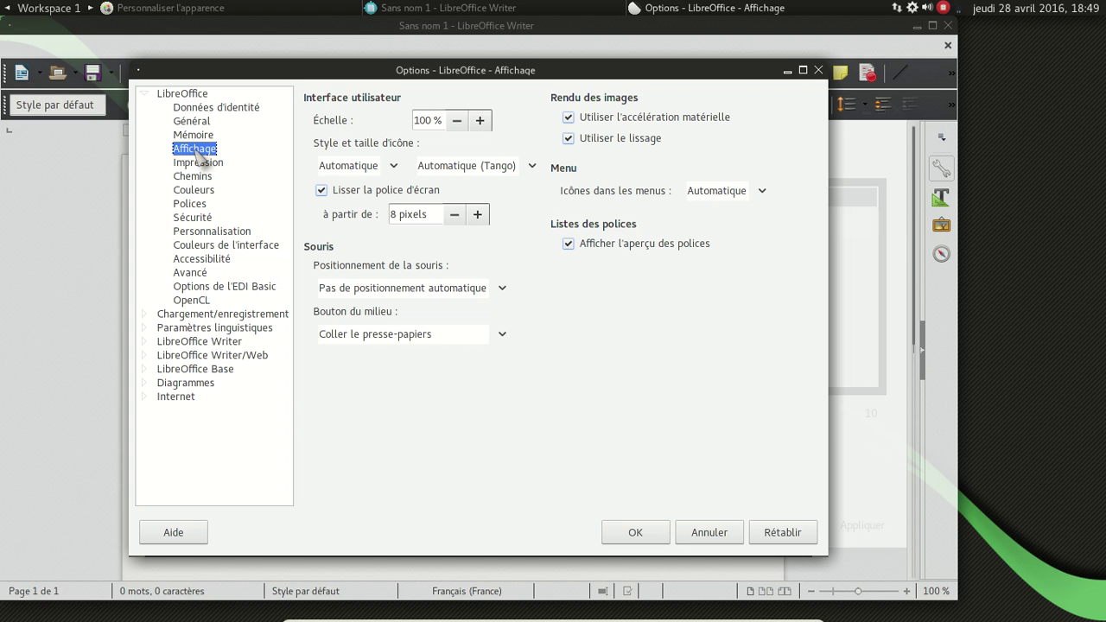
{"action": "left_click", "coordinate": [192, 136]}
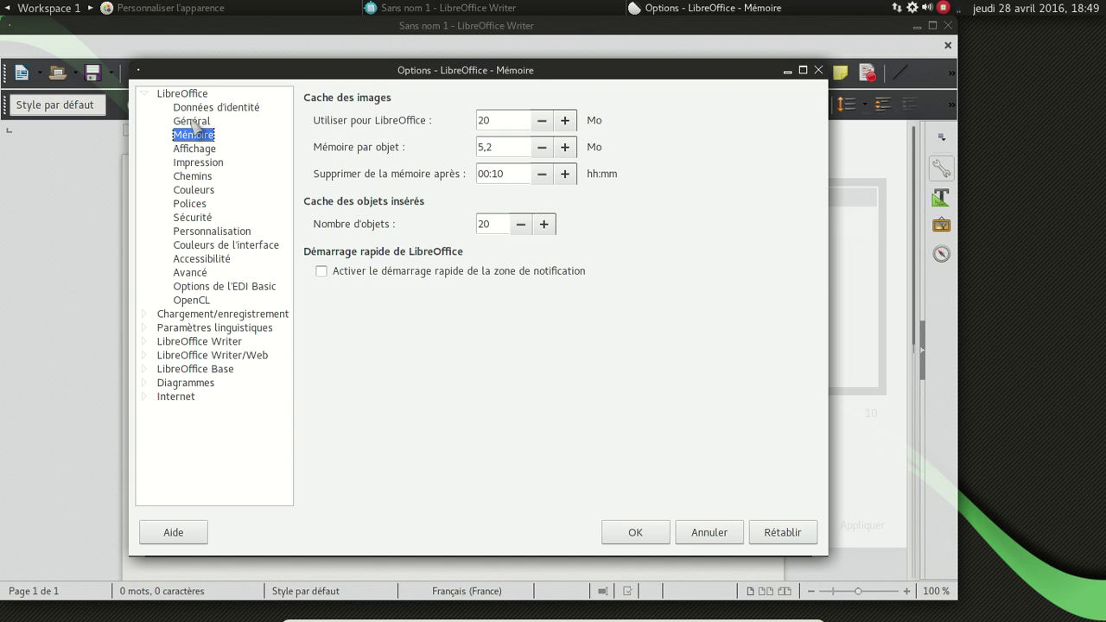
{"action": "left_click", "coordinate": [192, 121]}
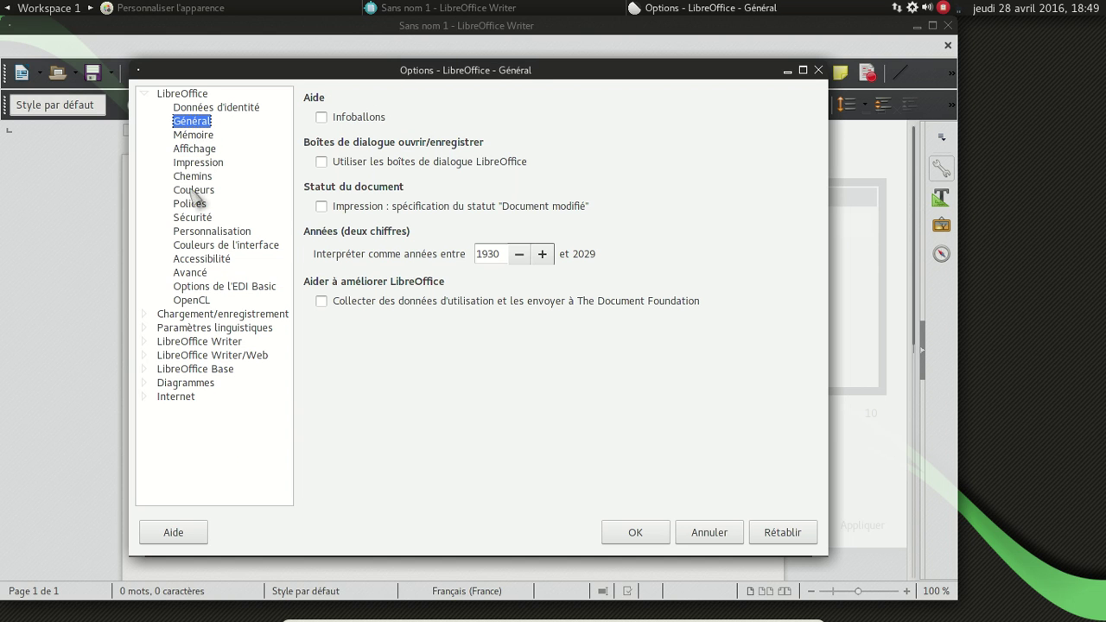
{"action": "left_click", "coordinate": [208, 246]}
{"action": "left_click", "coordinate": [207, 231]}
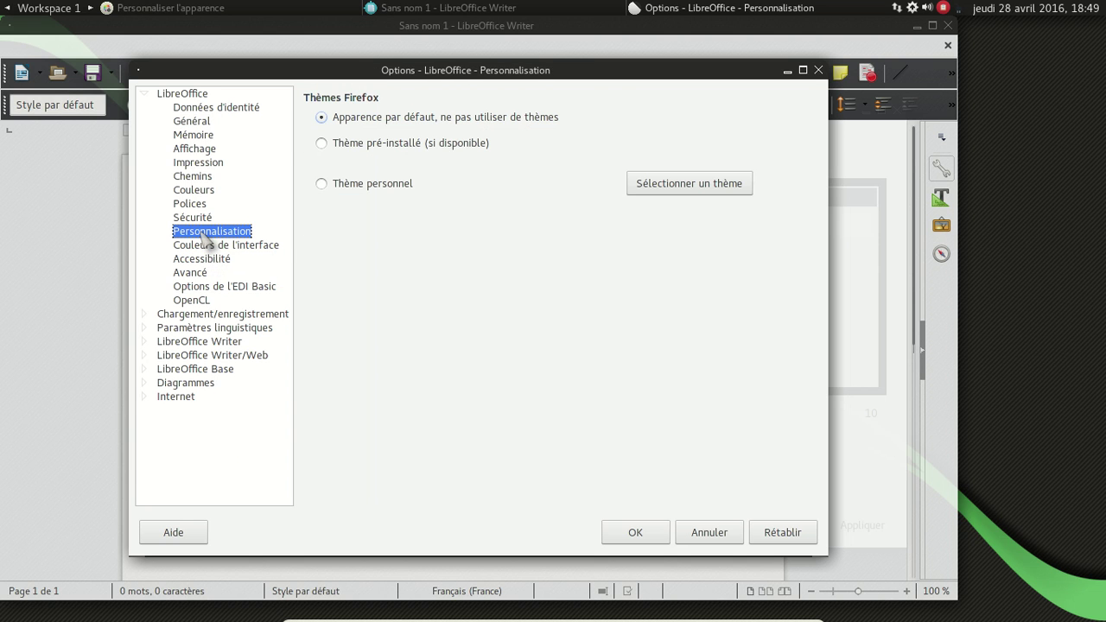
{"action": "left_click", "coordinate": [191, 122]}
{"action": "left_click", "coordinate": [195, 107]}
{"action": "left_click", "coordinate": [185, 94]}
{"action": "left_click", "coordinate": [195, 107]}
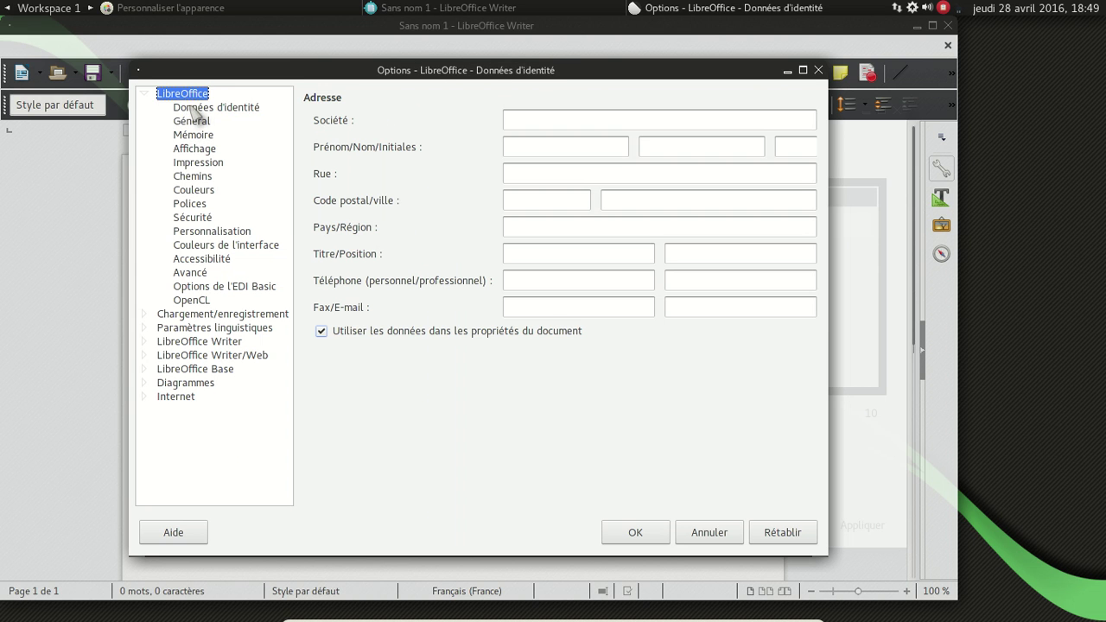
- Set LibreOffice's icon style to Sifr in the Affichage options and confirm the options
{"action": "left_click", "coordinate": [191, 121]}
{"action": "left_click", "coordinate": [193, 135]}
{"action": "left_click", "coordinate": [195, 149]}
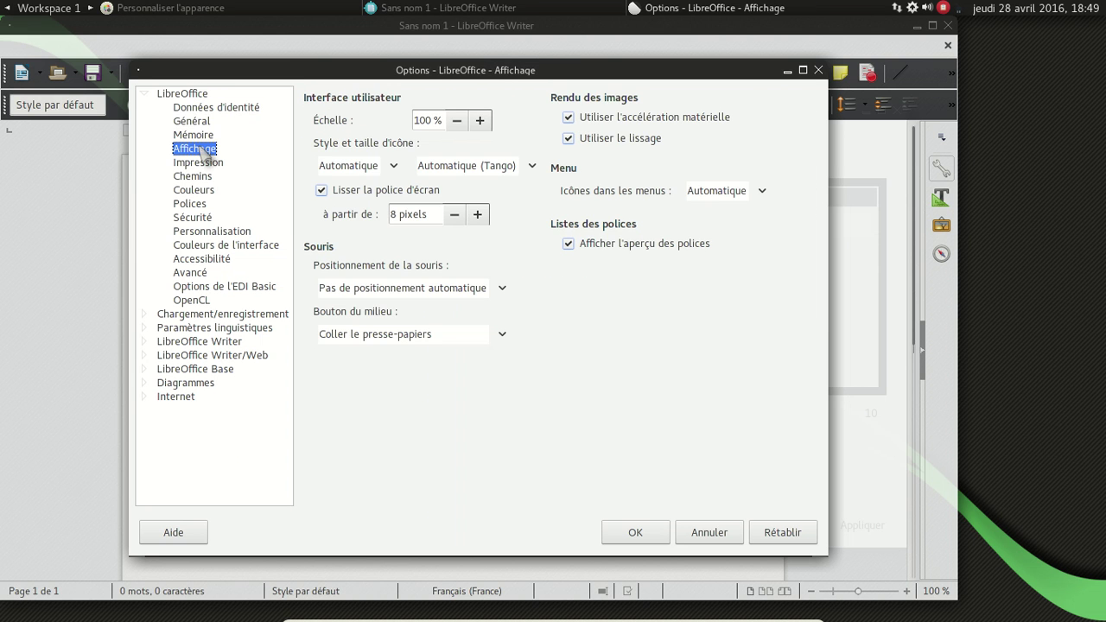
{"action": "left_click", "coordinate": [395, 165]}
{"action": "left_click", "coordinate": [453, 176]}
{"action": "left_click", "coordinate": [450, 169]}
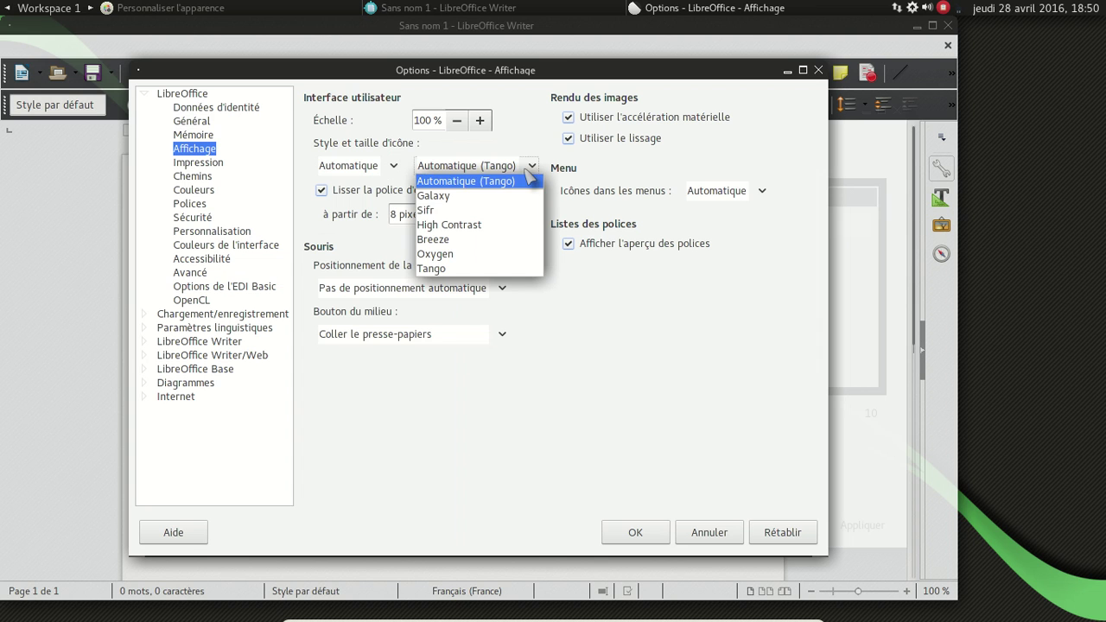
{"action": "left_click", "coordinate": [487, 212]}
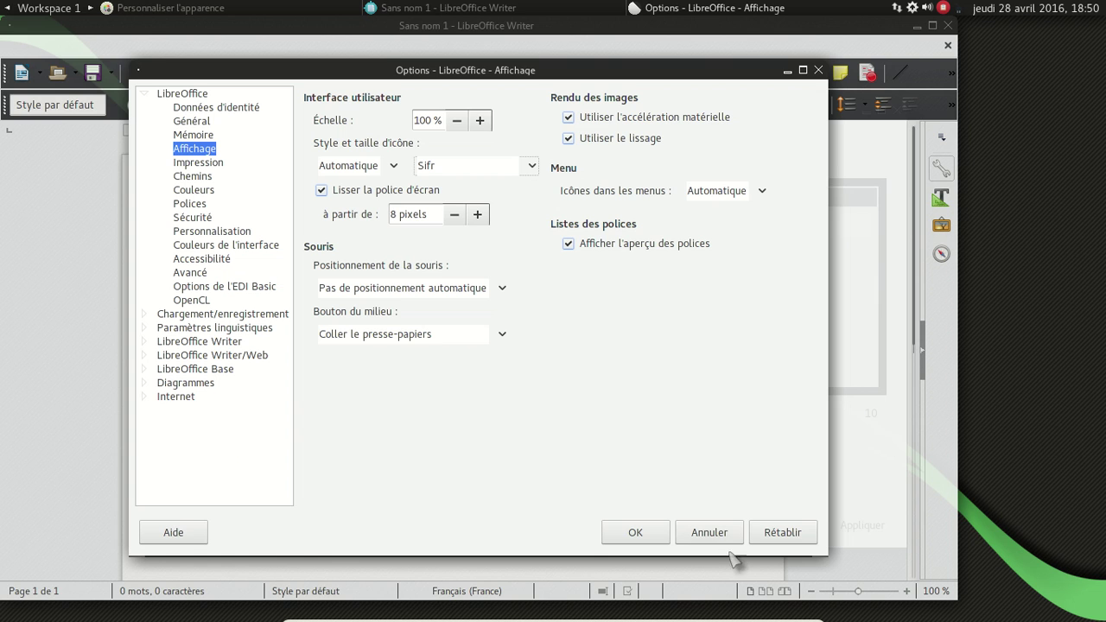
{"action": "left_click", "coordinate": [650, 534]}
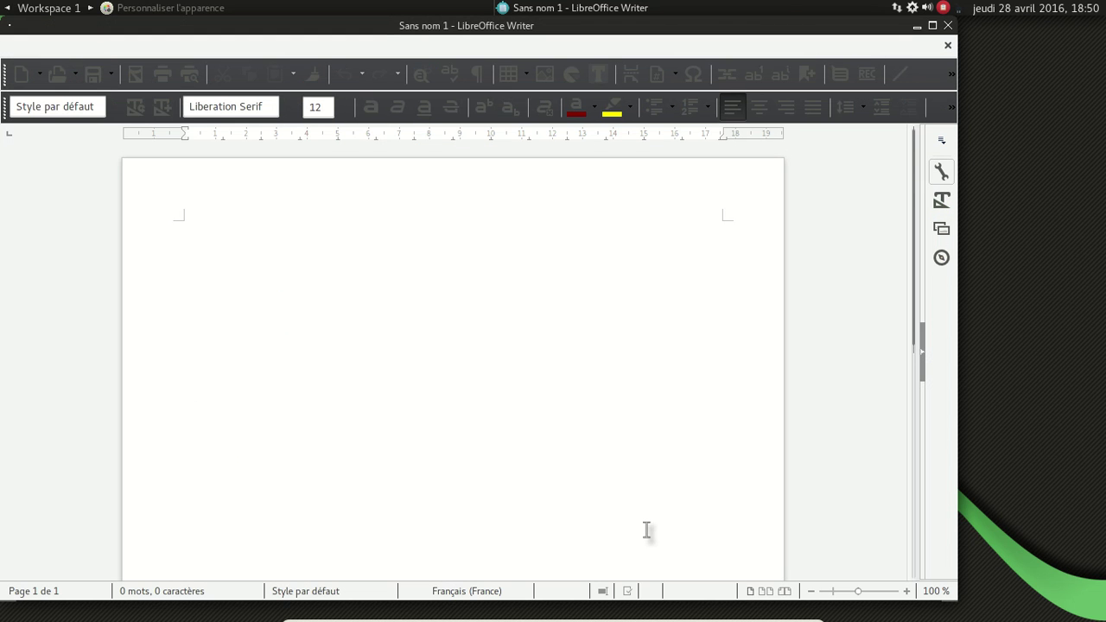
- Check Writer's menus with the changed icons and restore the icon style to Automatique (Tango)
{"action": "left_click", "coordinate": [226, 47]}
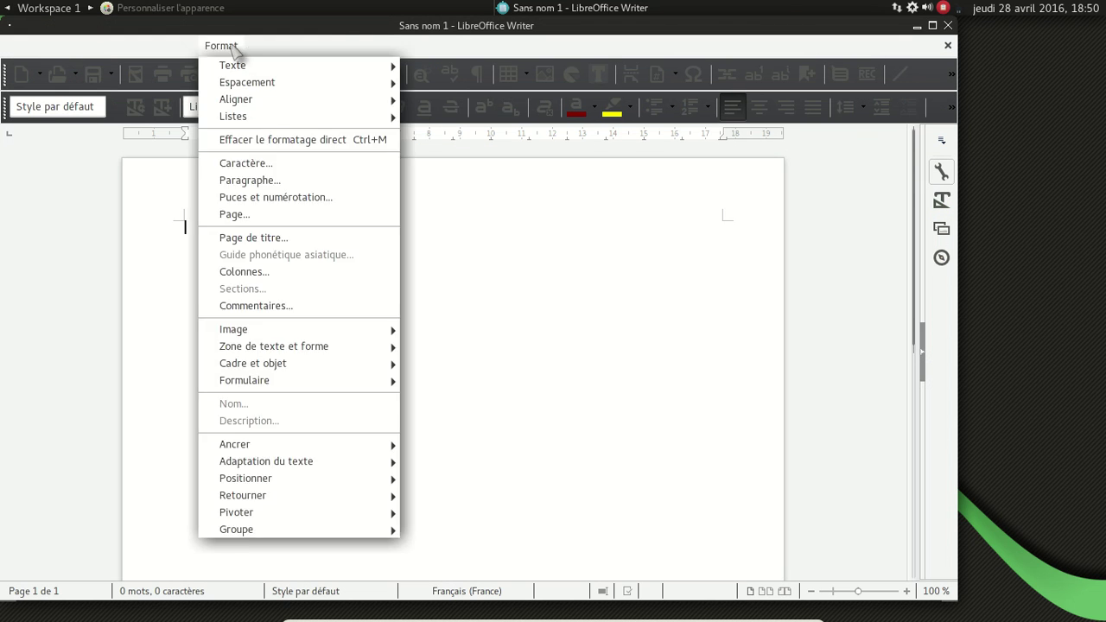
{"action": "mouse_move", "coordinate": [303, 50]}
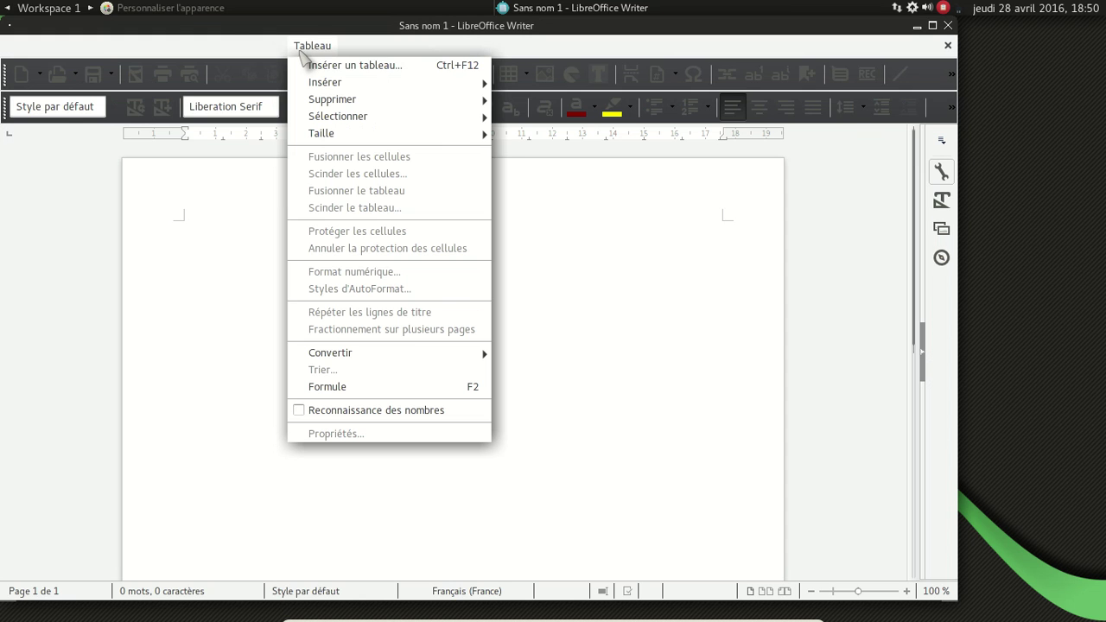
{"action": "mouse_move", "coordinate": [227, 40]}
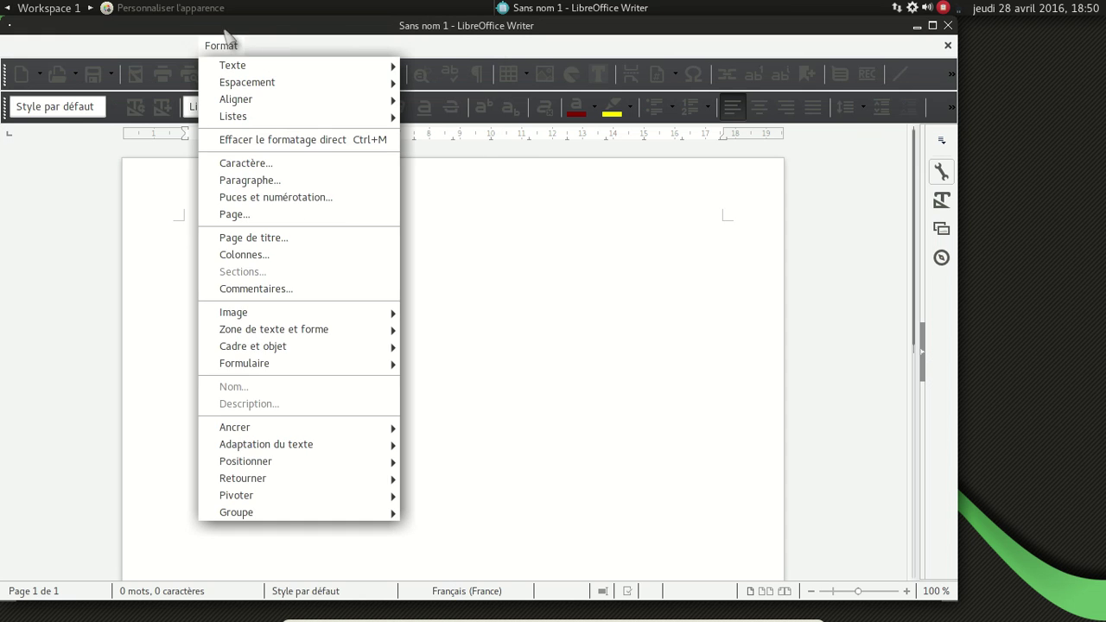
{"action": "mouse_move", "coordinate": [355, 50]}
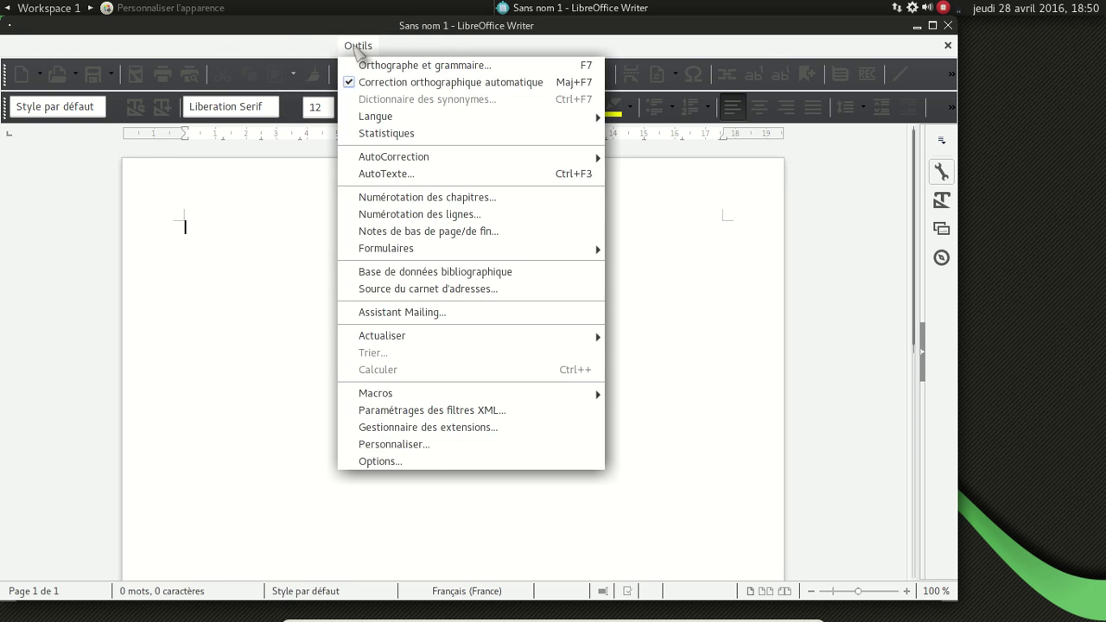
{"action": "left_click", "coordinate": [427, 461]}
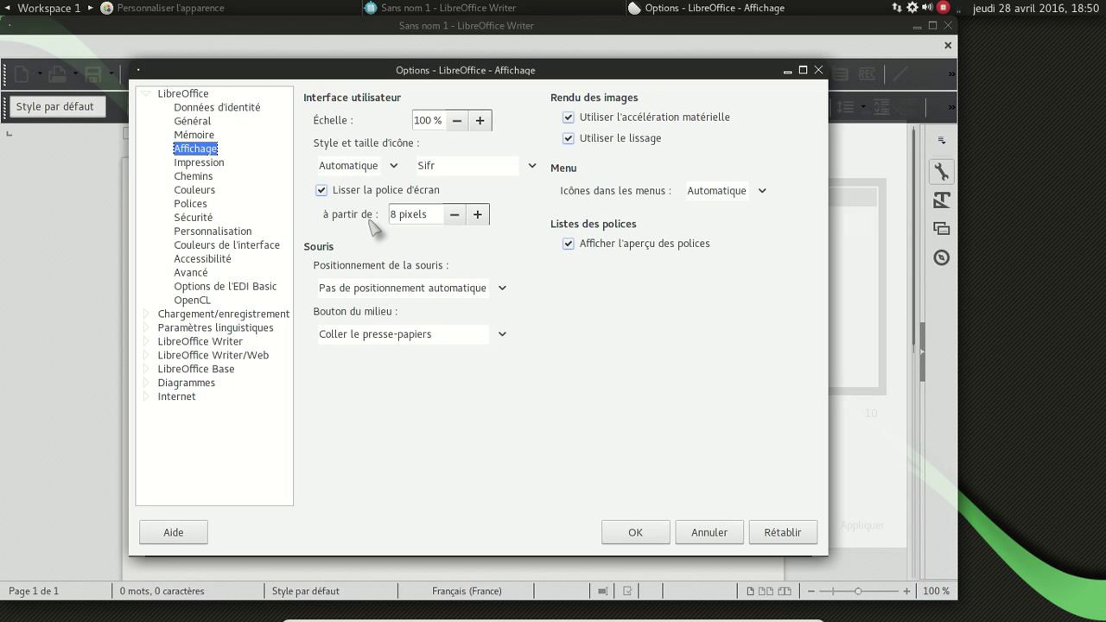
{"action": "left_click", "coordinate": [467, 169]}
{"action": "left_click", "coordinate": [467, 179]}
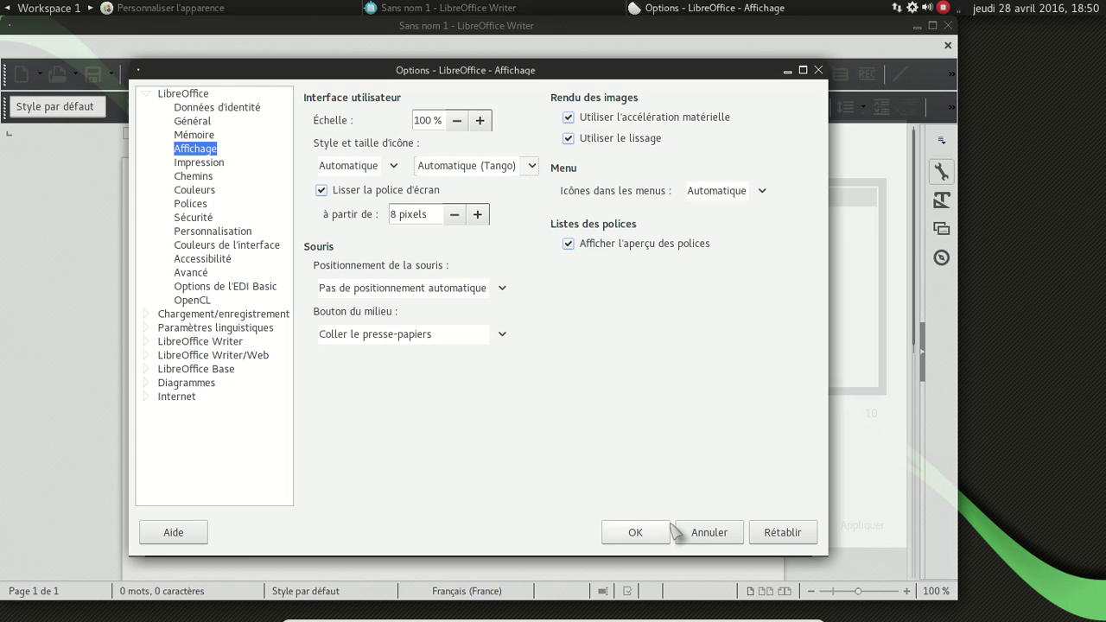
{"action": "left_click", "coordinate": [635, 532]}
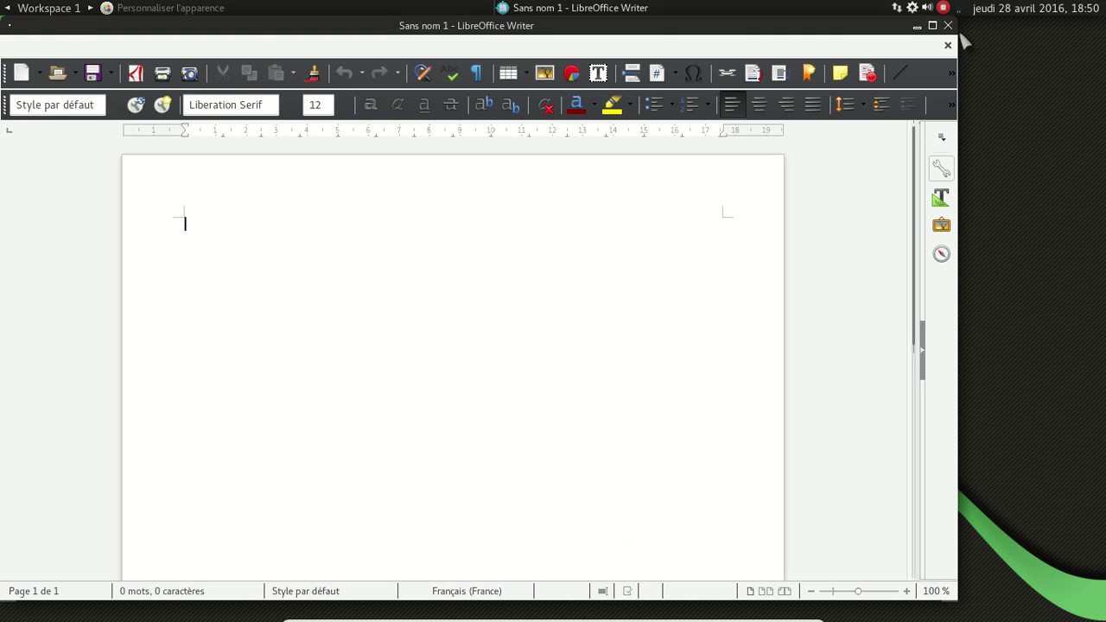
- Close Writer, switch the interface theme to Vertex-Maia, and relaunch Writer briefly to check its menu bar
{"action": "left_click", "coordinate": [949, 25]}
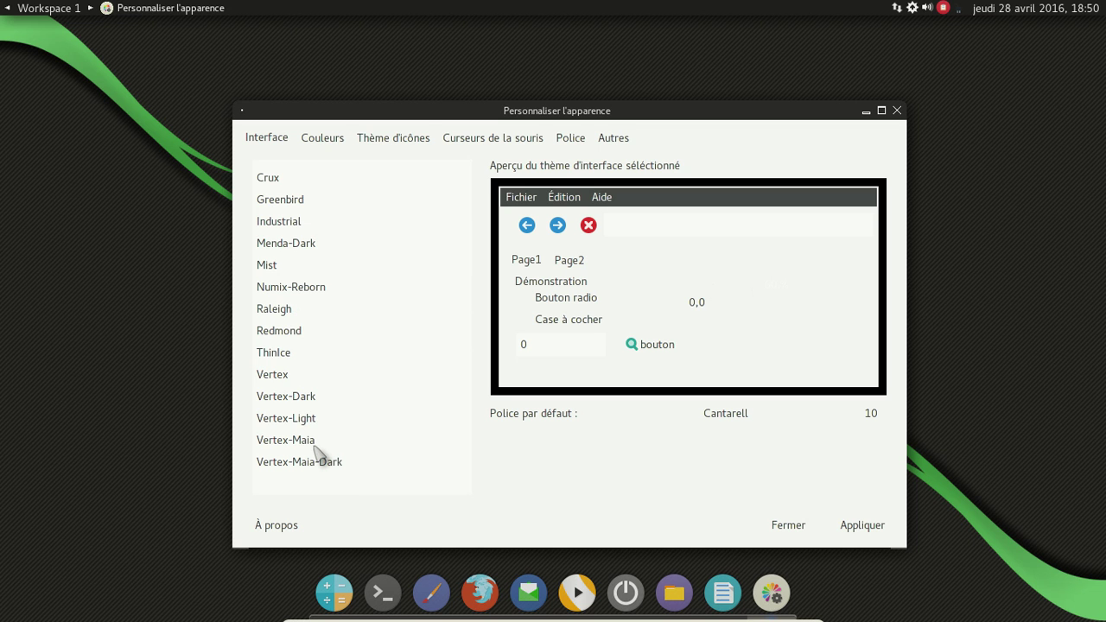
{"action": "left_click", "coordinate": [722, 595]}
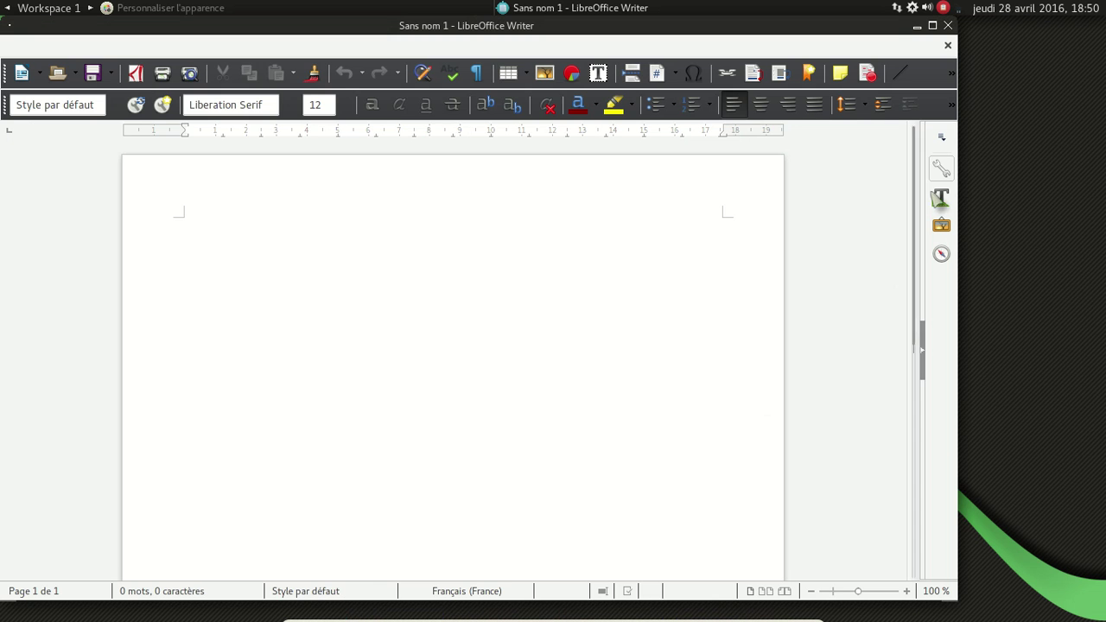
{"action": "left_click", "coordinate": [948, 26]}
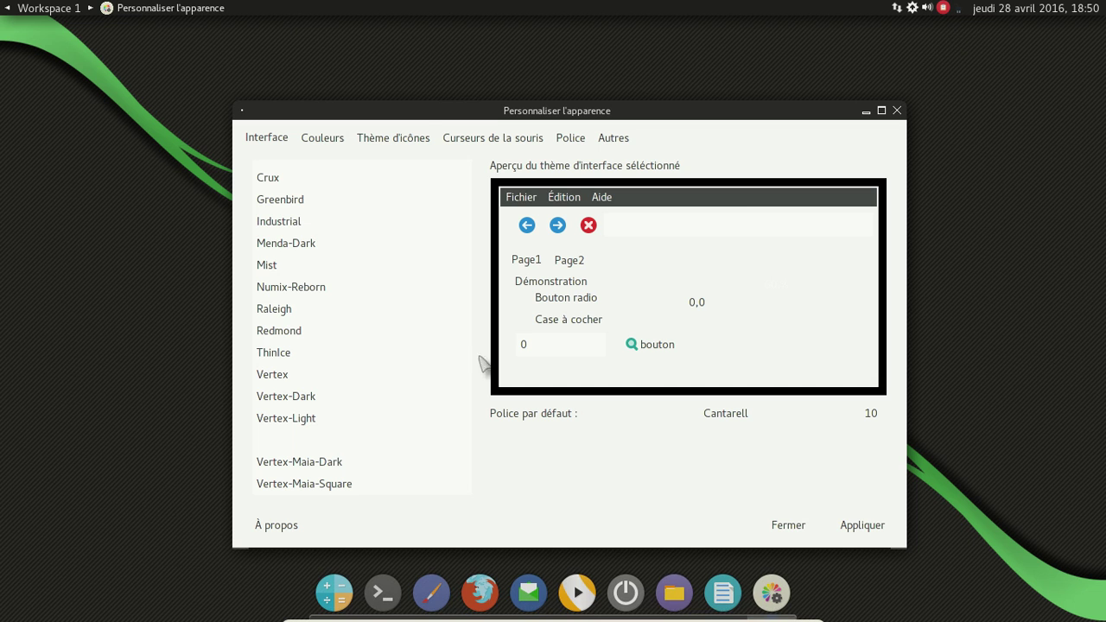
- Compare the Vertex-Dark and Vertex interface themes, and apply the Vertex-Maia-Dark theme
{"action": "left_click", "coordinate": [294, 395]}
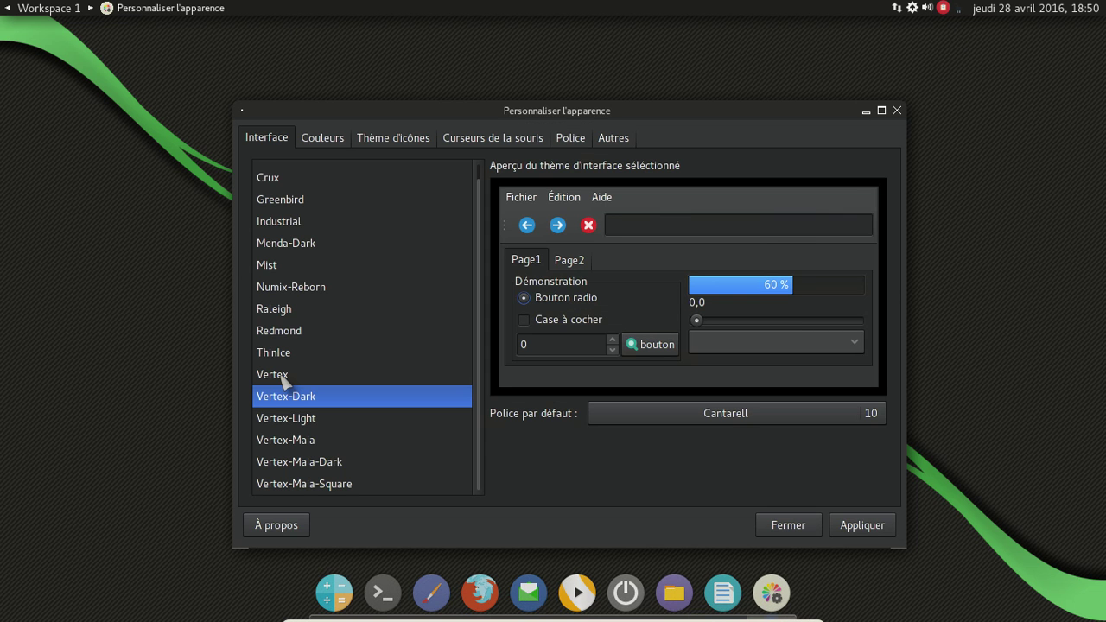
{"action": "left_click", "coordinate": [277, 374]}
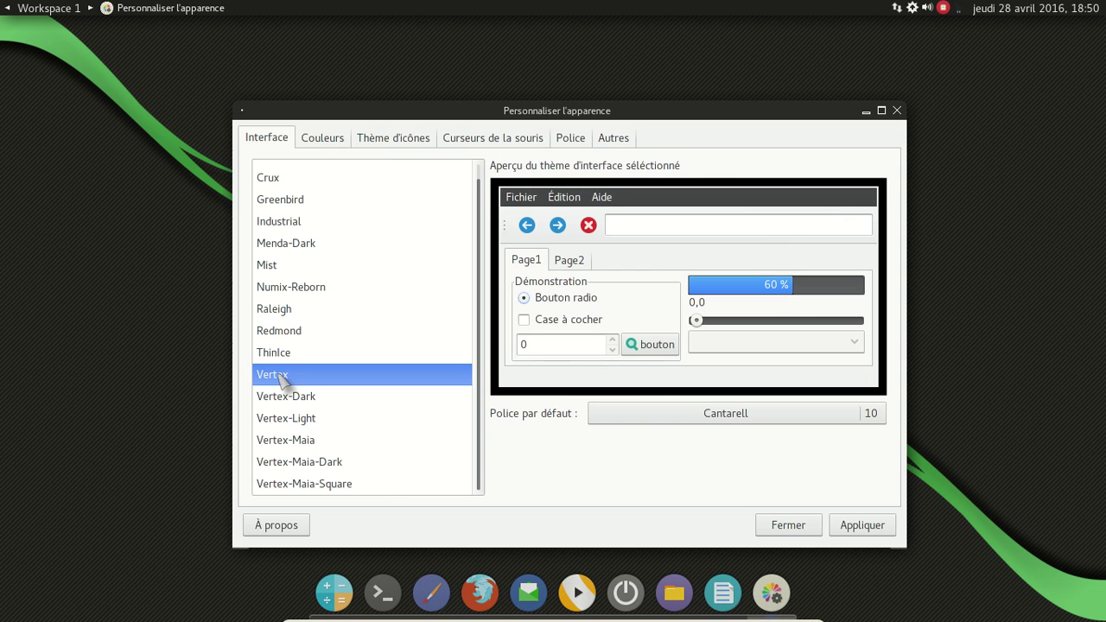
{"action": "left_click", "coordinate": [294, 397]}
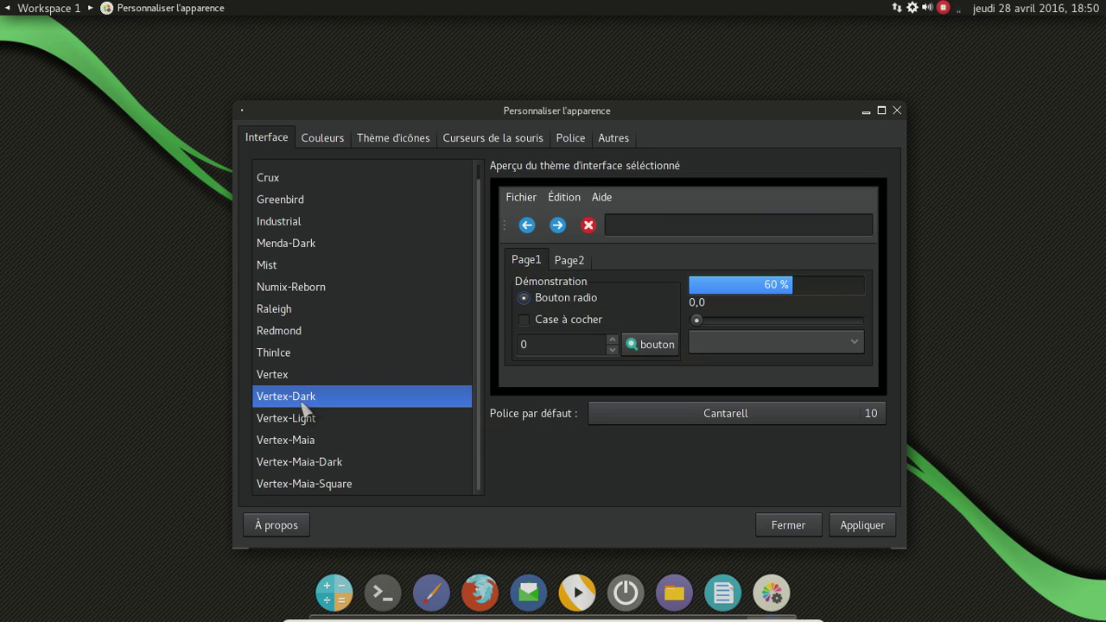
{"action": "left_click", "coordinate": [335, 464]}
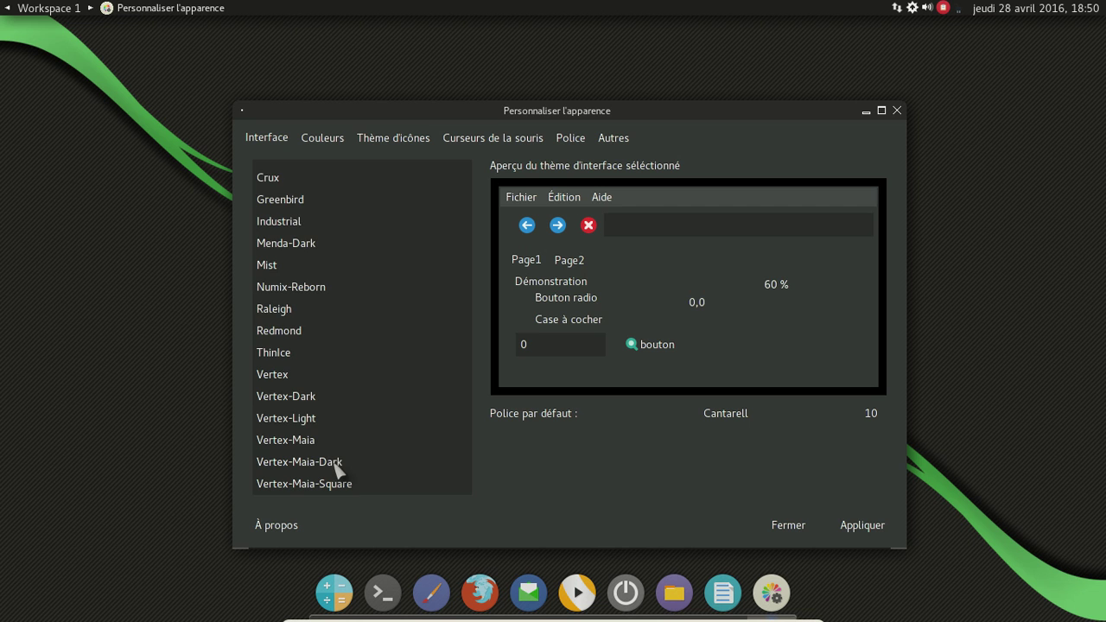
{"action": "left_click", "coordinate": [863, 524]}
- Check Writer's menu bar with the applied theme, and close both Writer and the appearance settings
{"action": "left_click", "coordinate": [722, 592]}
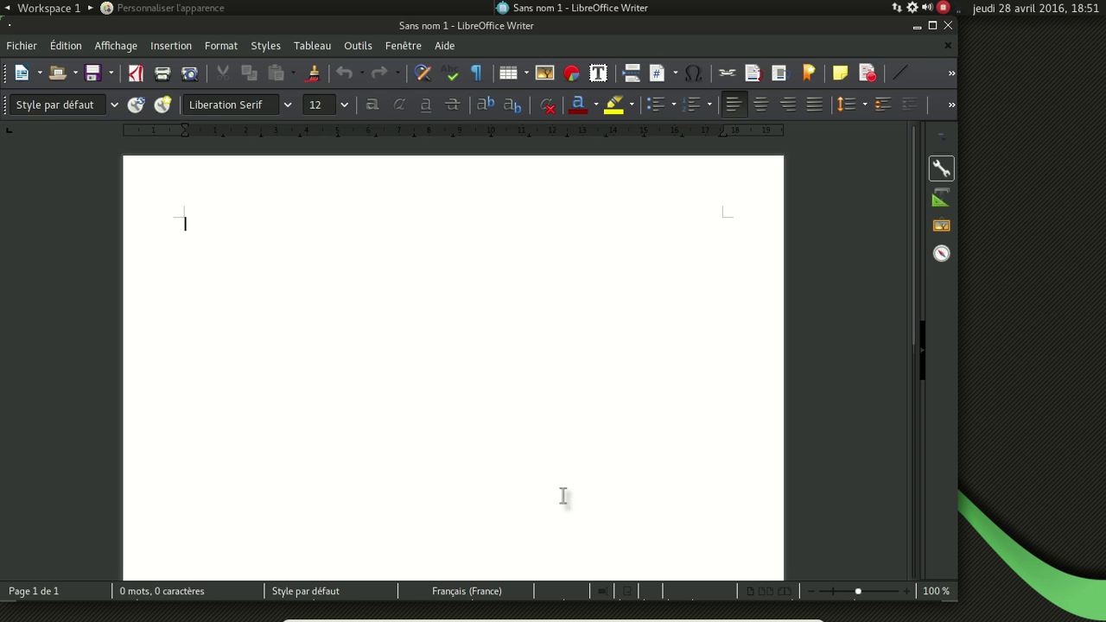
{"action": "left_click", "coordinate": [948, 25]}
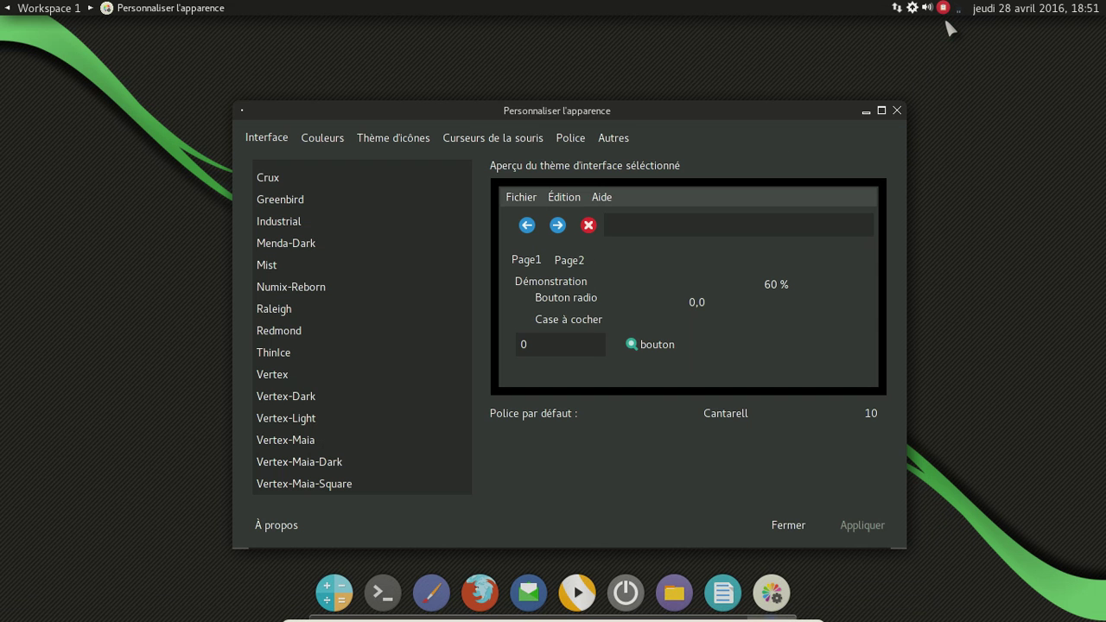
{"action": "left_click", "coordinate": [898, 110]}
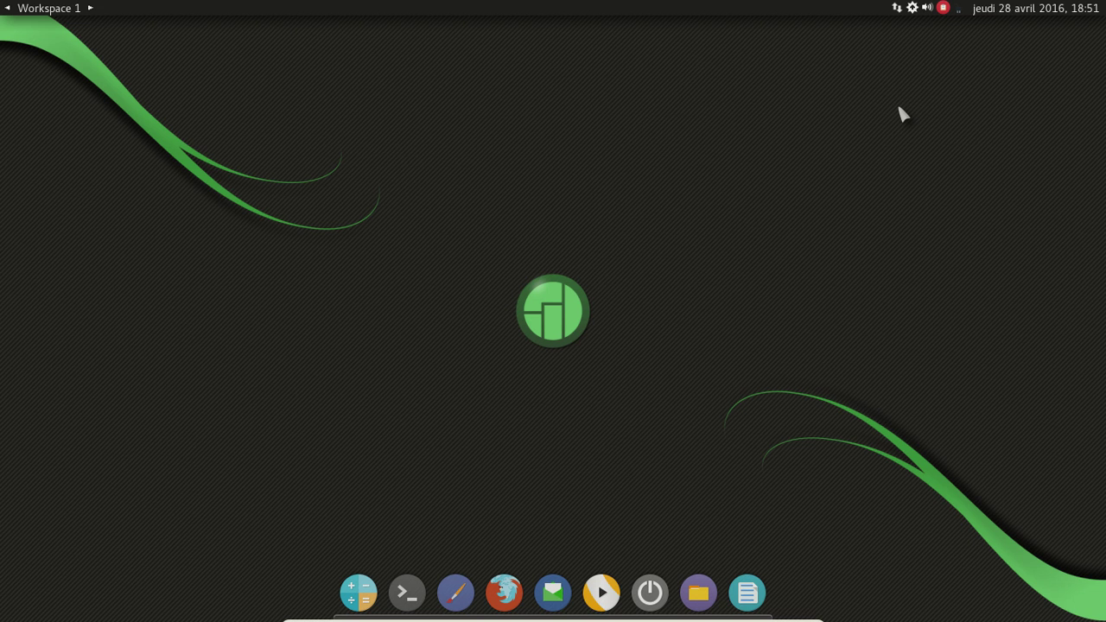
- Exit the Fluxbox session and shut down the virtual machine
{"action": "right_click", "coordinate": [519, 68]}
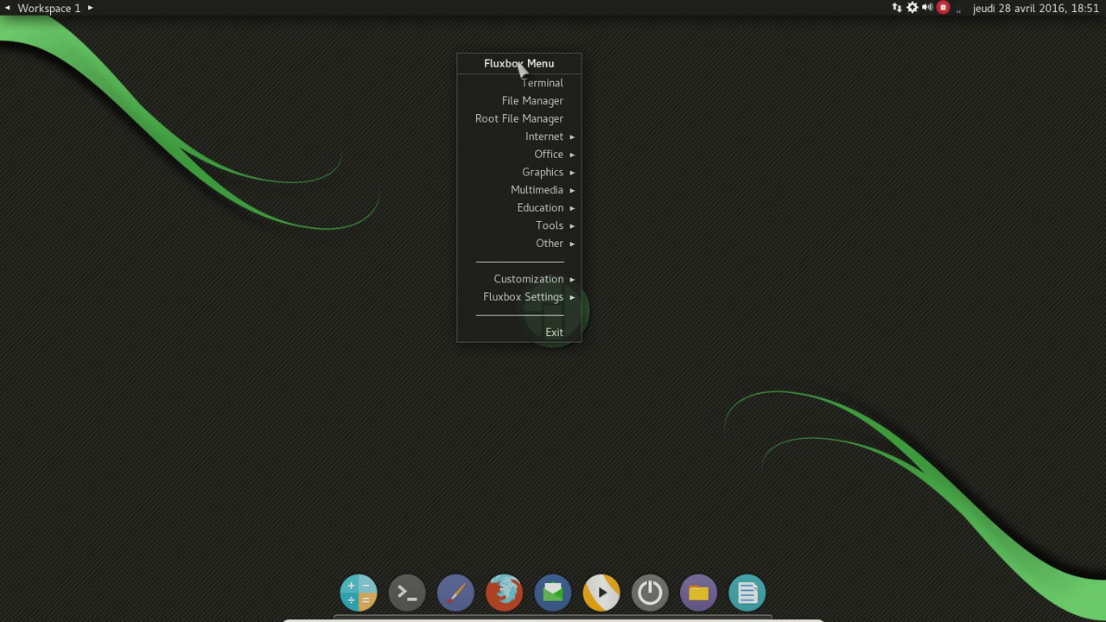
{"action": "left_click", "coordinate": [565, 332]}
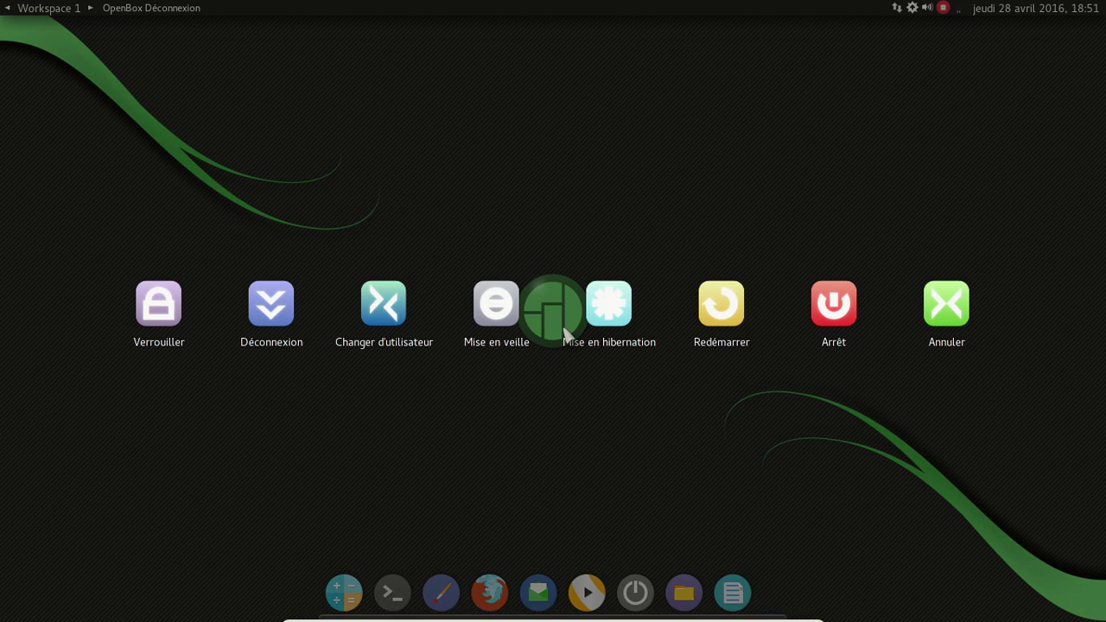
{"action": "left_click", "coordinate": [825, 298]}
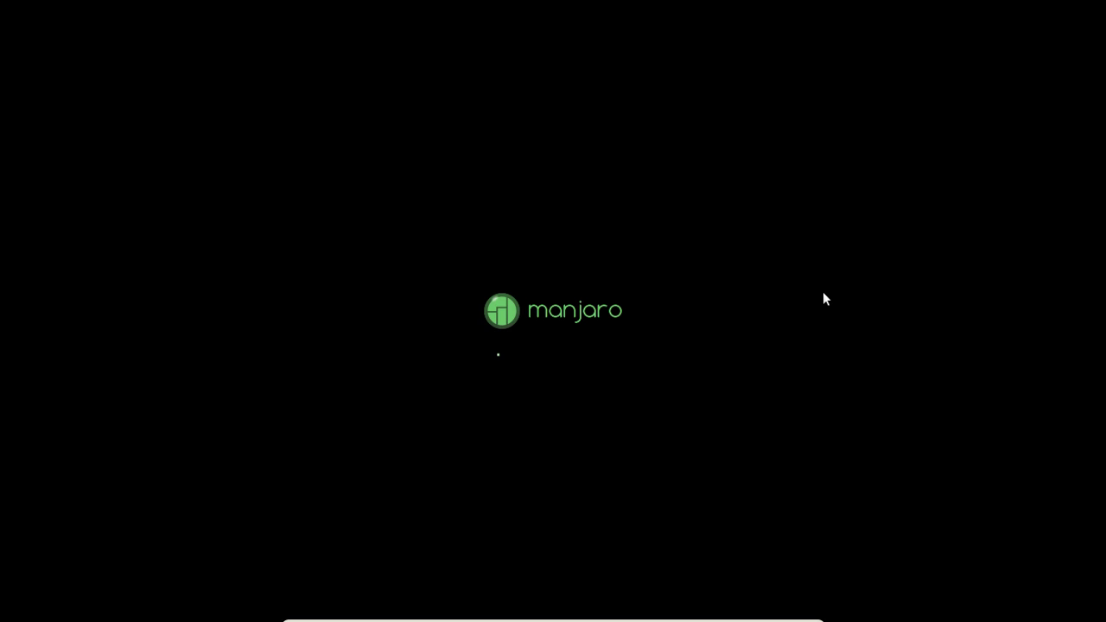